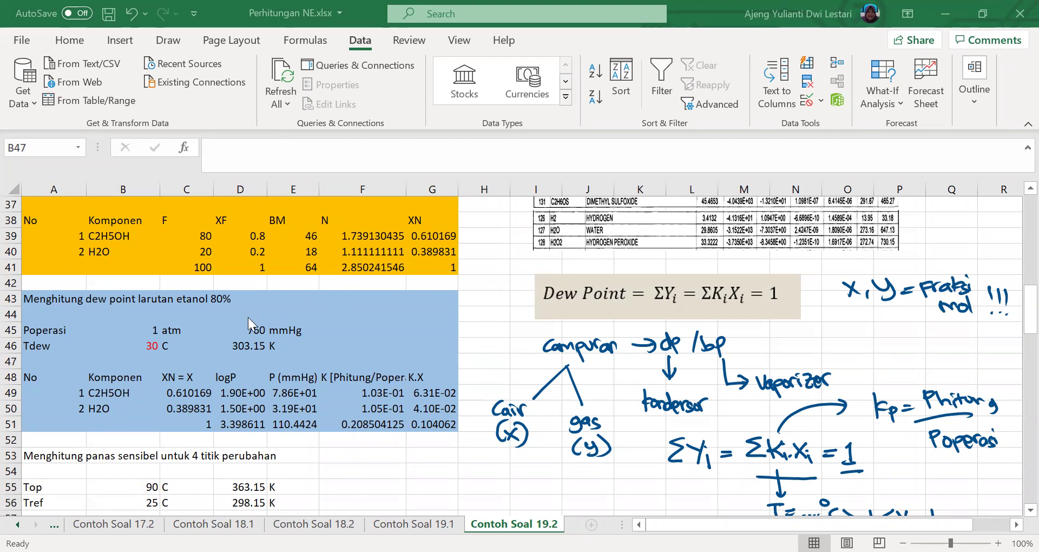
- Review the dew point calculation for the 80% ethanol solution and inspect the C2H5OH logP formula in D49 with its referenced vapour pressure constants
scroll(105, 306, down, 1)
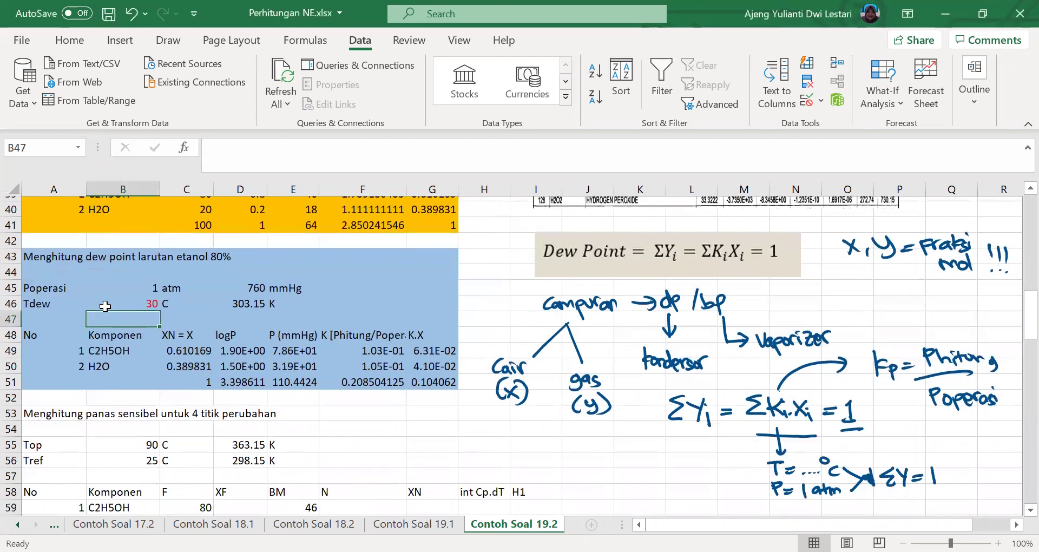
scroll(110, 308, up, 1)
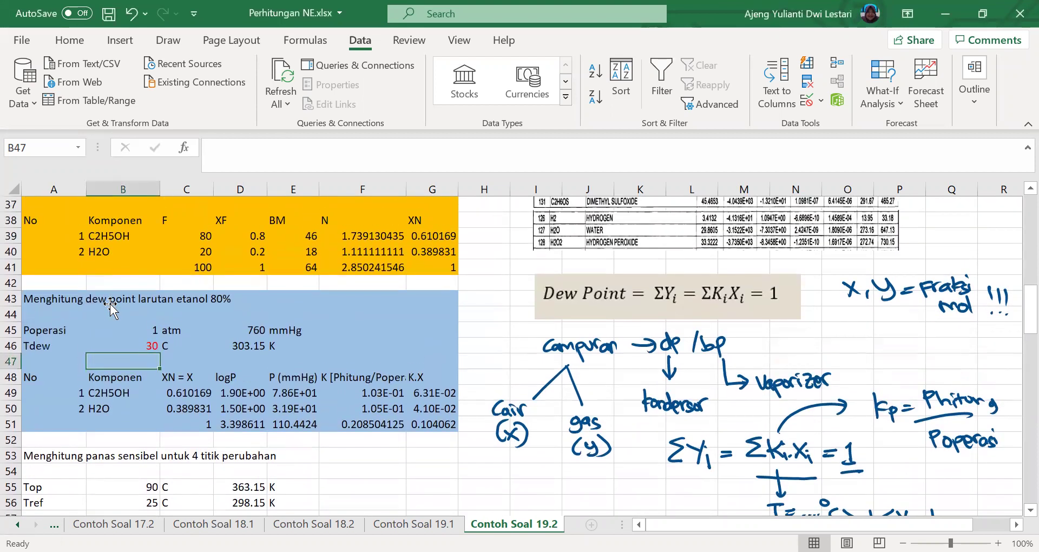
scroll(110, 307, up, 1)
scroll(219, 310, down, 1)
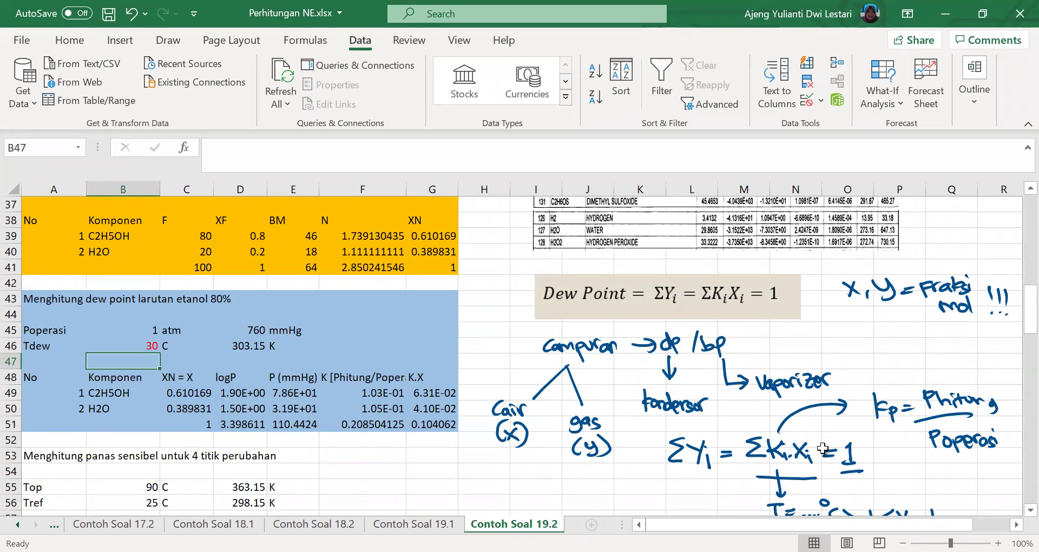
scroll(820, 446, down, 2)
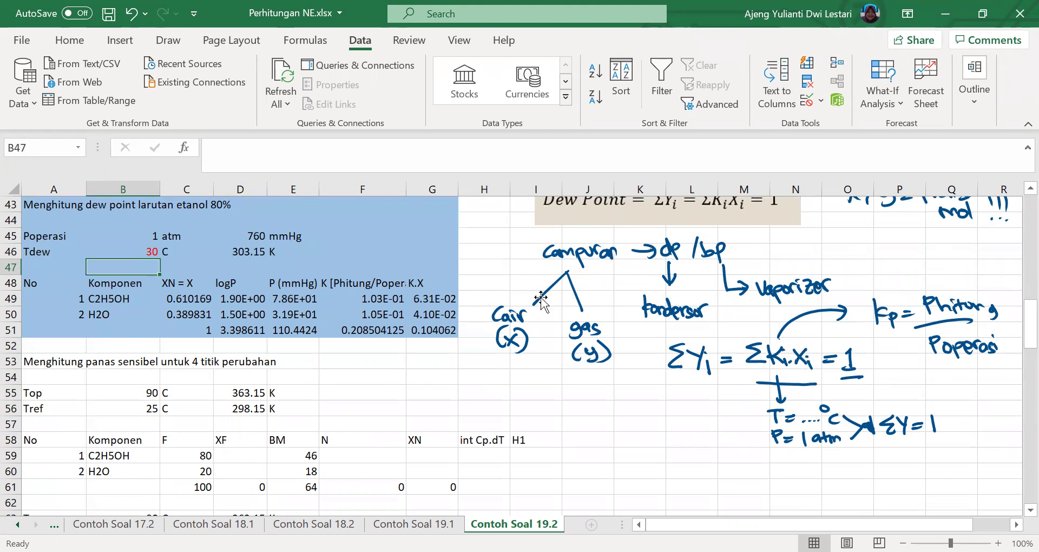
scroll(544, 296, up, 1)
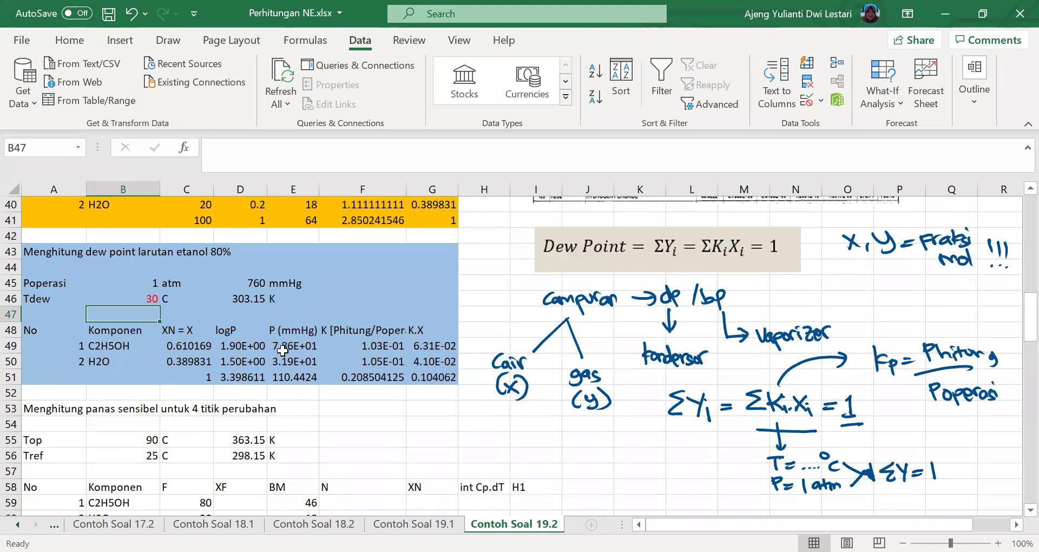
double_click(235, 348)
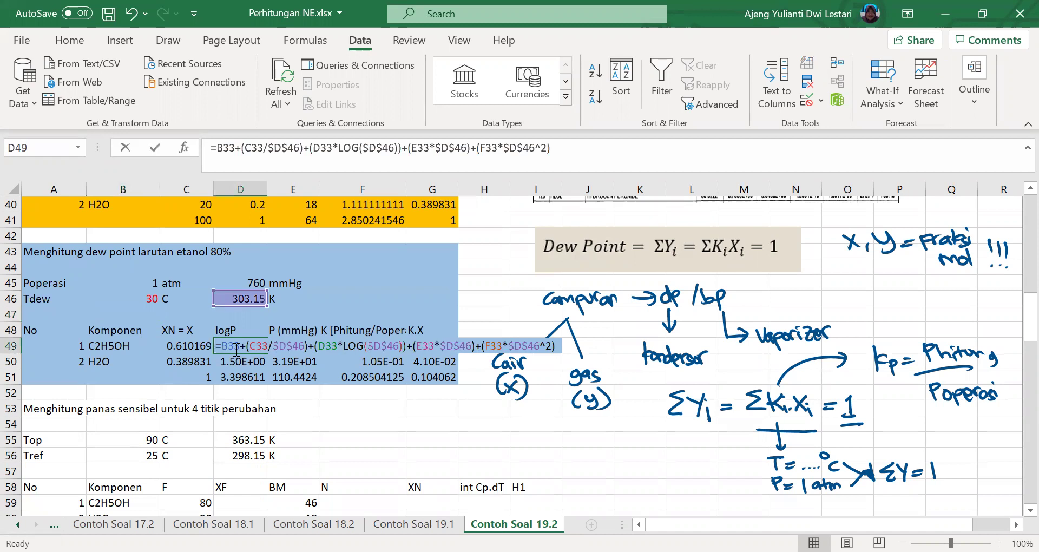
scroll(705, 338, up, 3)
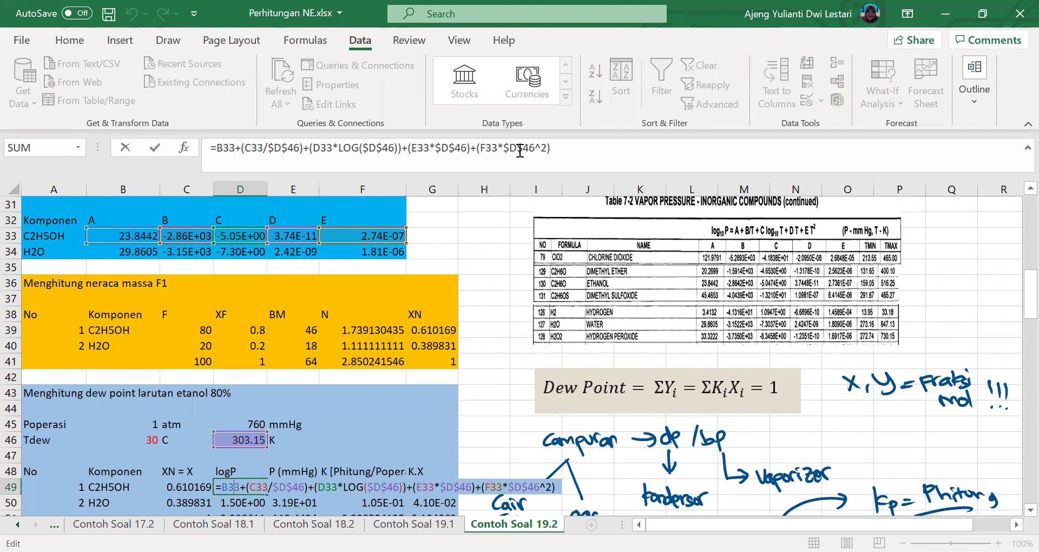
key(Return)
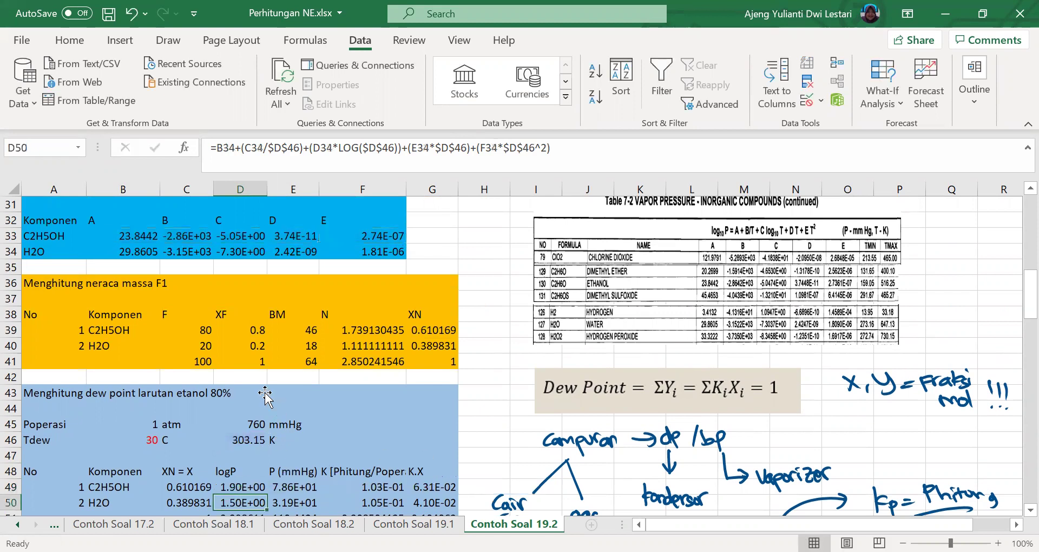
- Fill the C2H5OH logP formula from D49 down to D50 and check the cells the H2O formula refers to
scroll(266, 398, down, 2)
drag(266, 393, 268, 411)
click(267, 410)
double_click(269, 408)
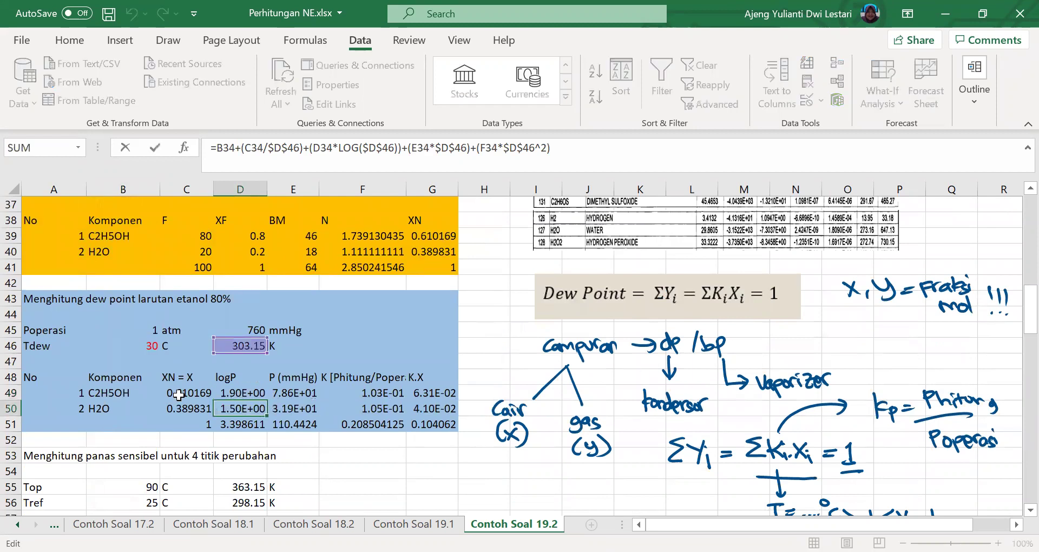
scroll(266, 415, up, 2)
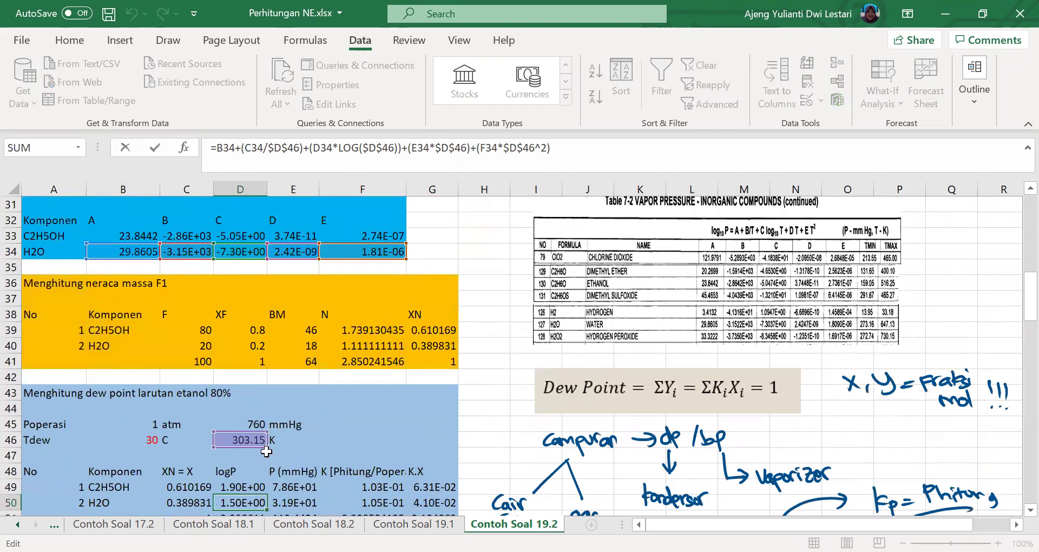
scroll(301, 398, up, 3)
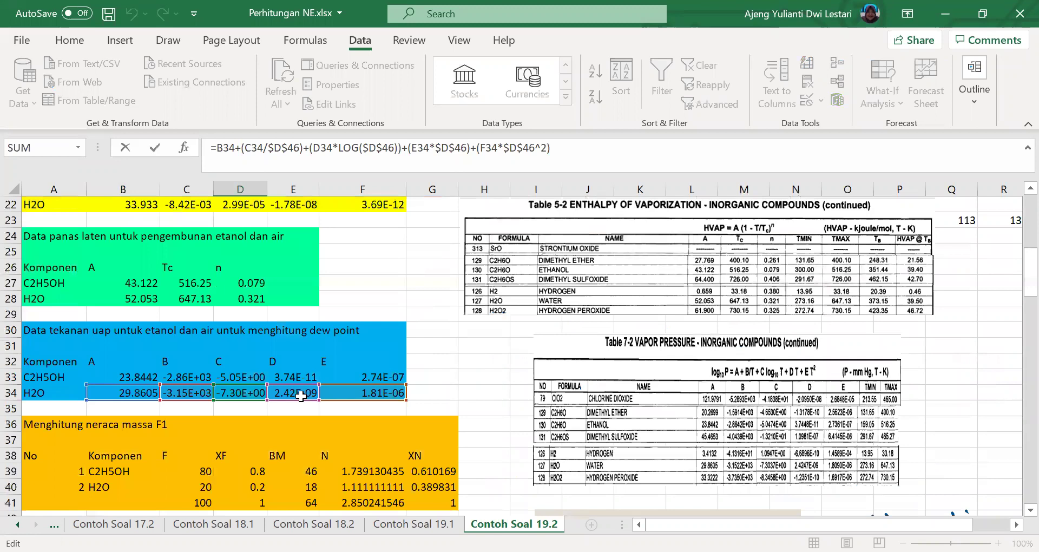
key(Escape)
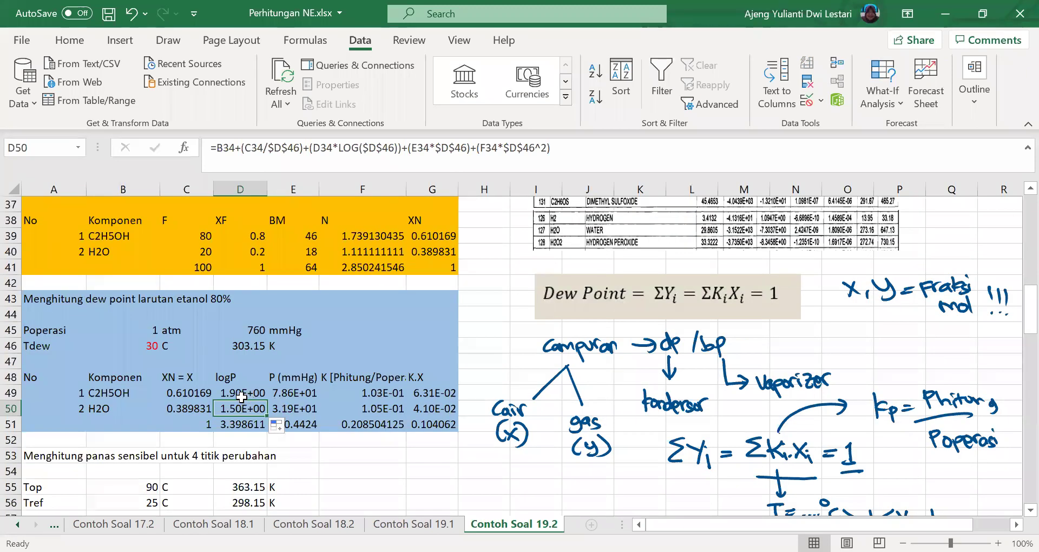
- Inspect the C2H5OH formulas for vapour pressure in E49 and K value in F49, comparing them with logP in D49
click(301, 396)
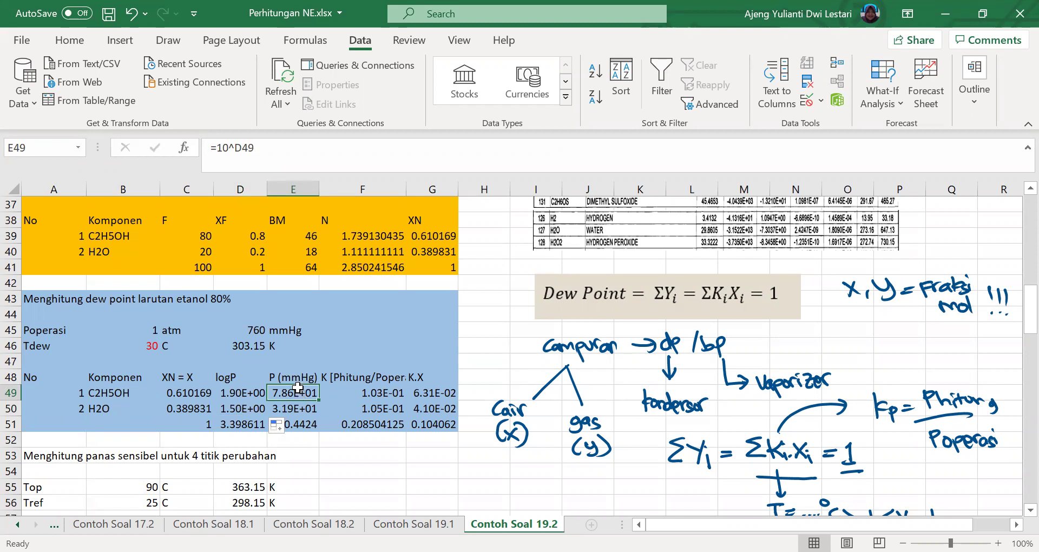
click(247, 394)
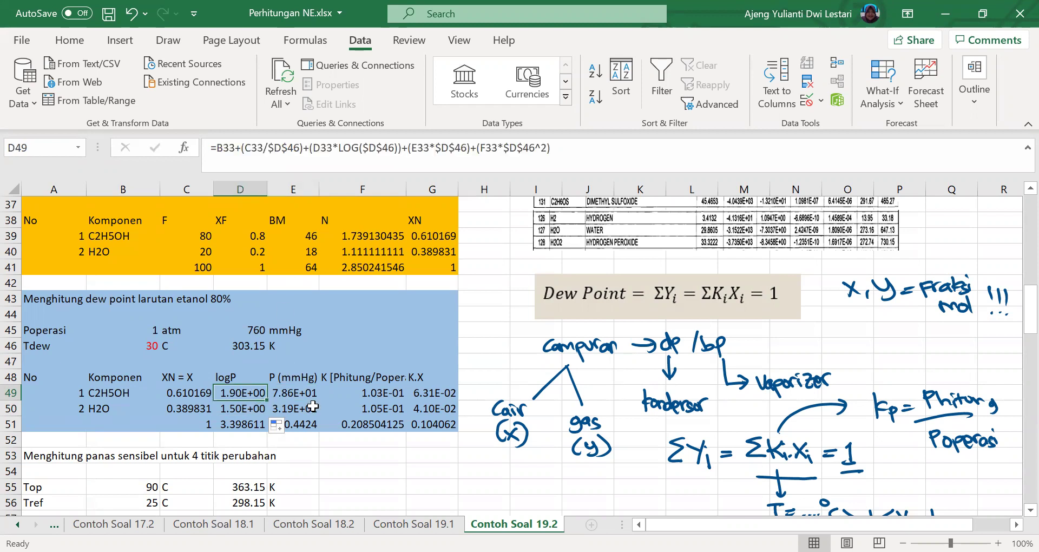
click(303, 395)
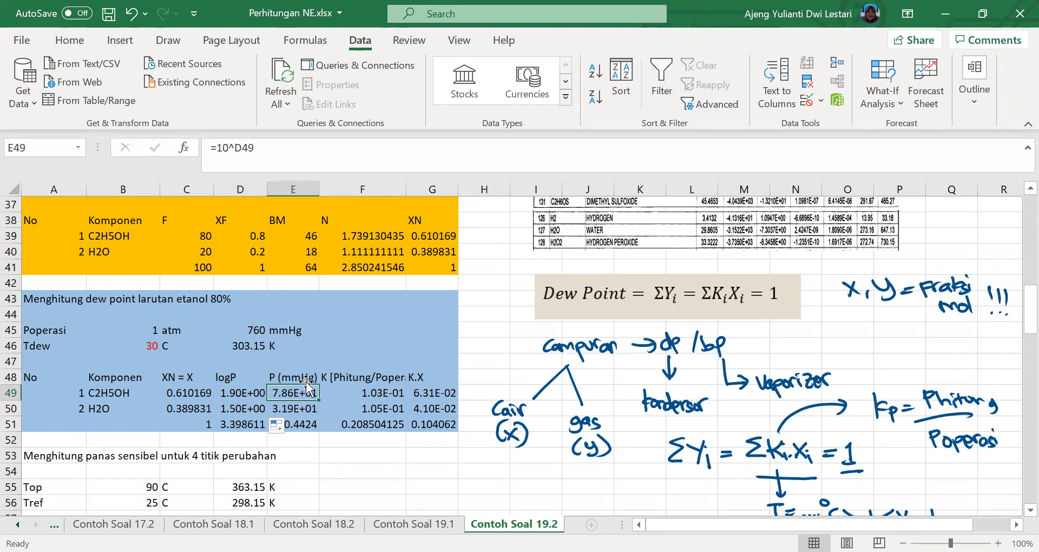
click(335, 390)
double_click(335, 390)
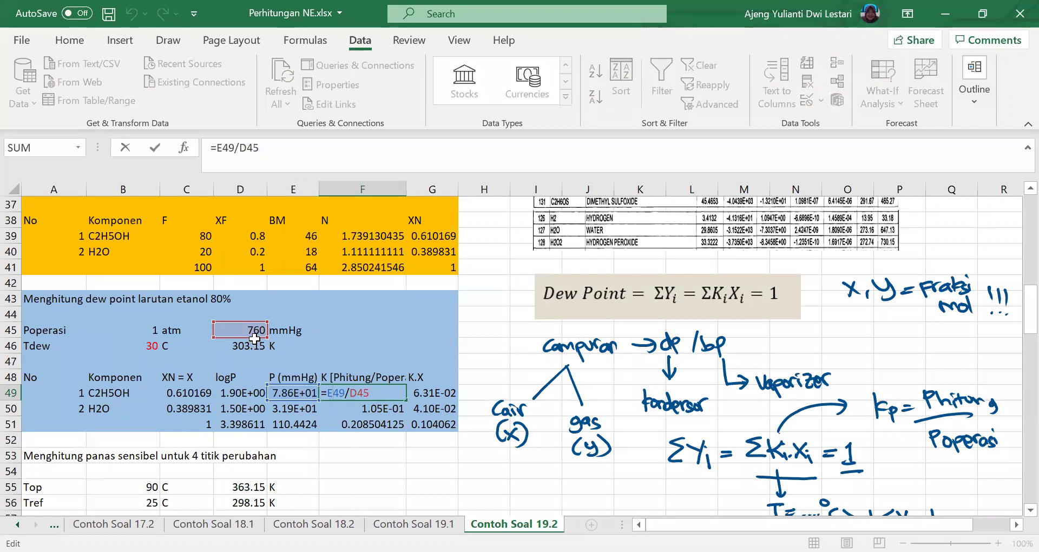
key(Return)
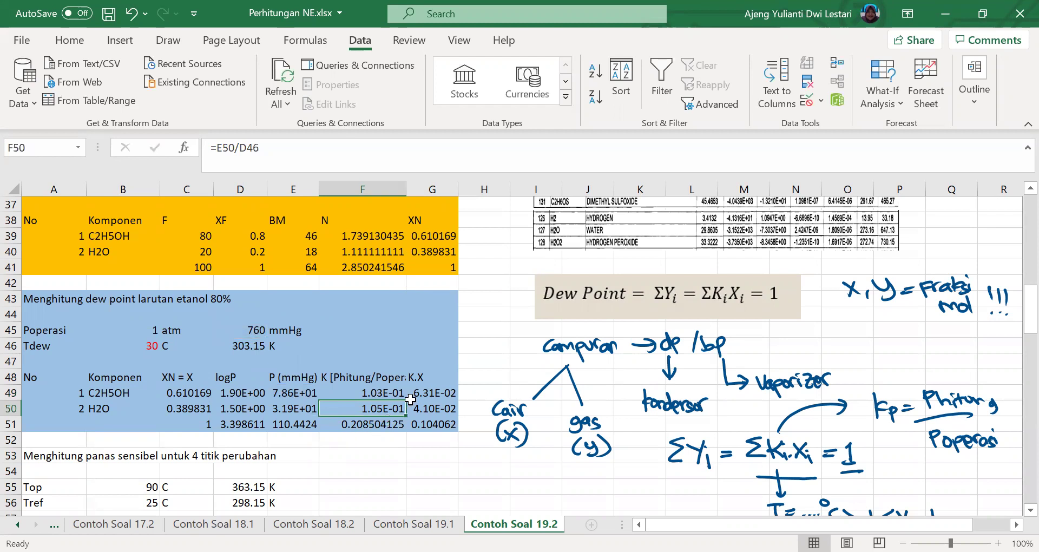
- Inspect the K.X column's formulas, including the total in G51 and the C2H5OH product in G49
click(433, 374)
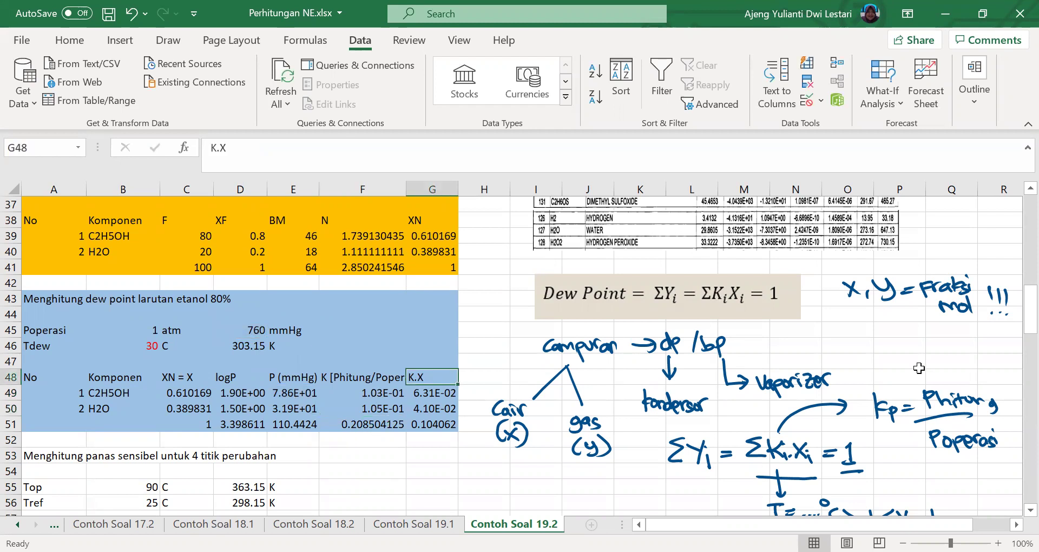
click(446, 424)
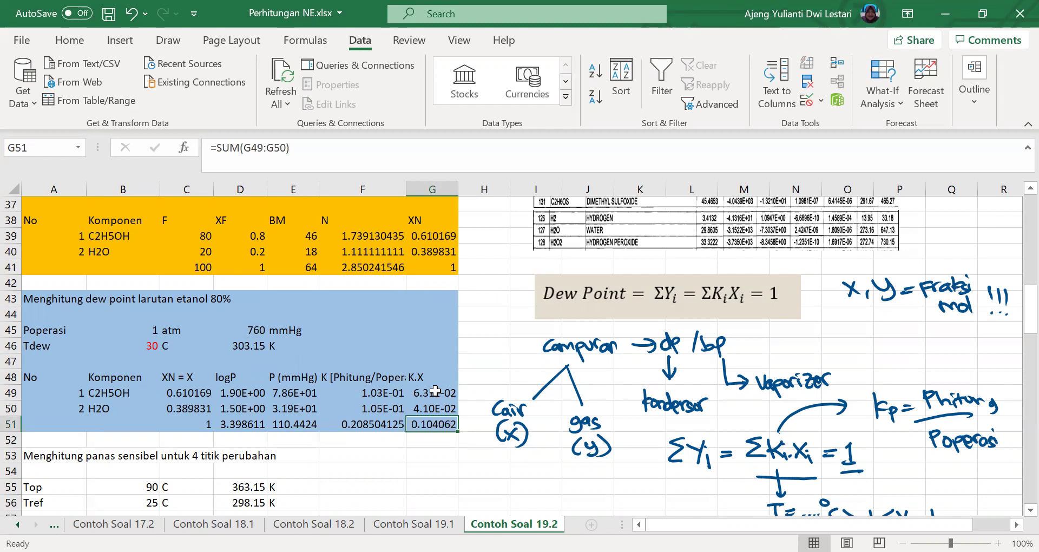
double_click(436, 393)
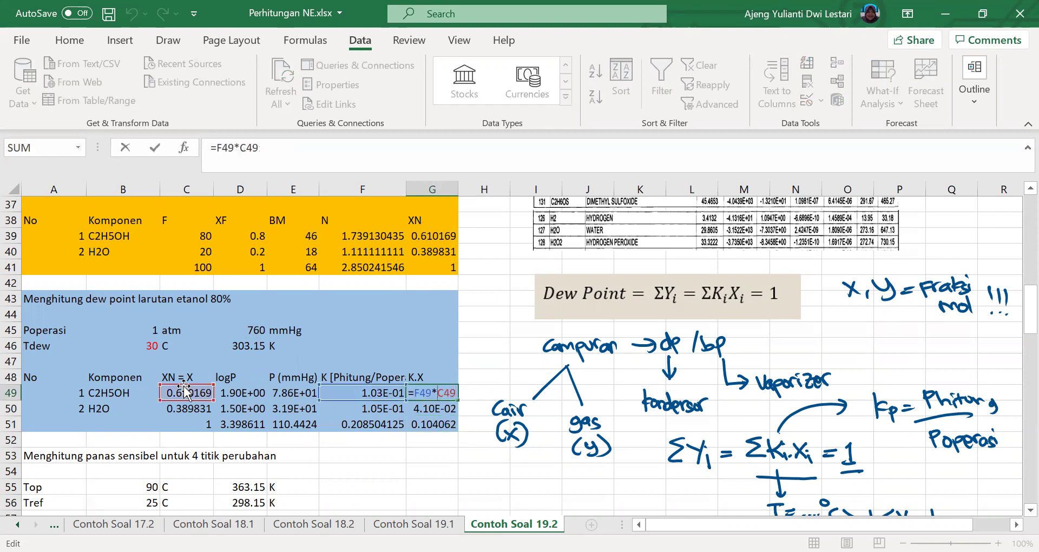
key(Return)
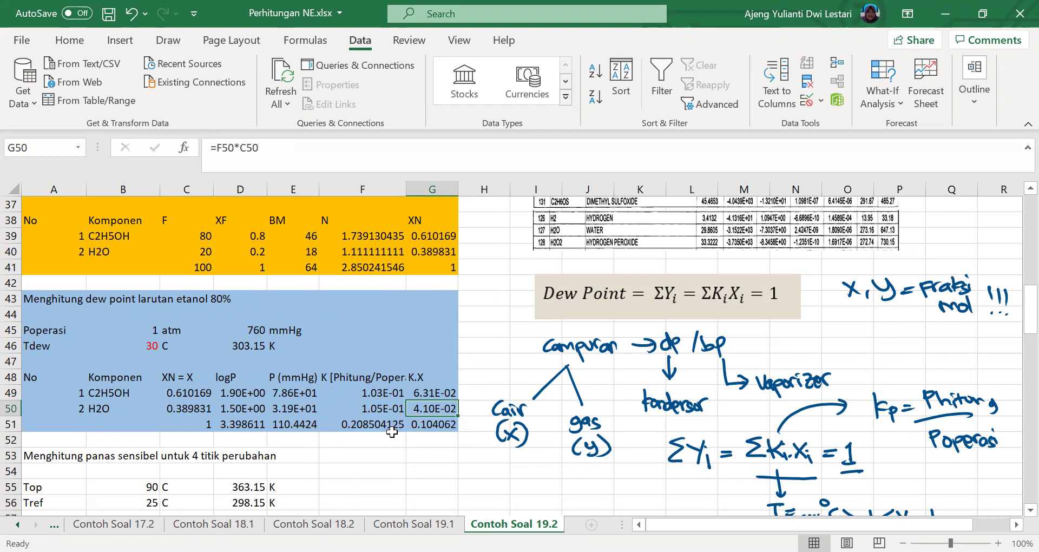
- Use Goal Seek to bring the K.X total in G51 to 1 by changing Tdew in B46, and keep the solution
click(424, 425)
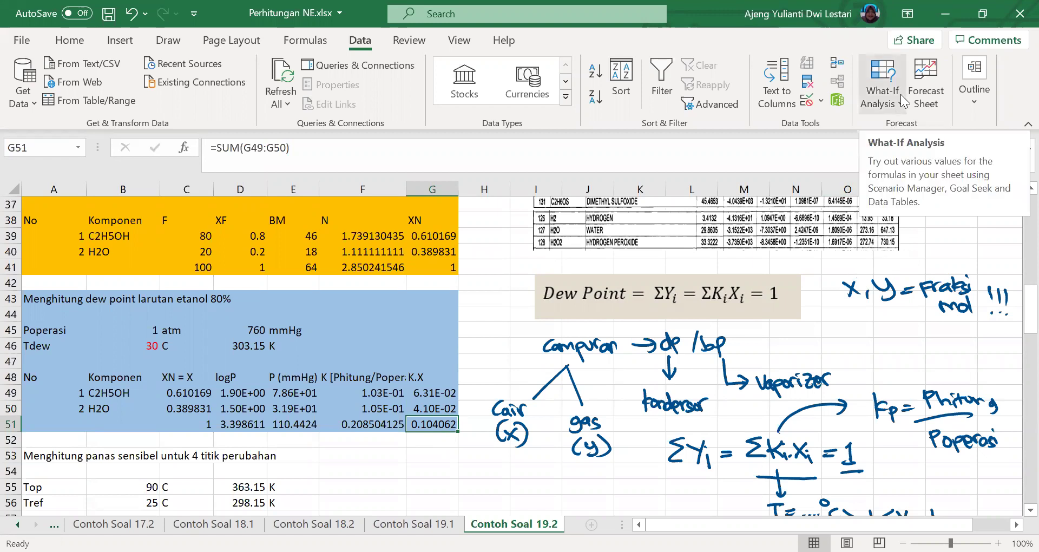
click(123, 345)
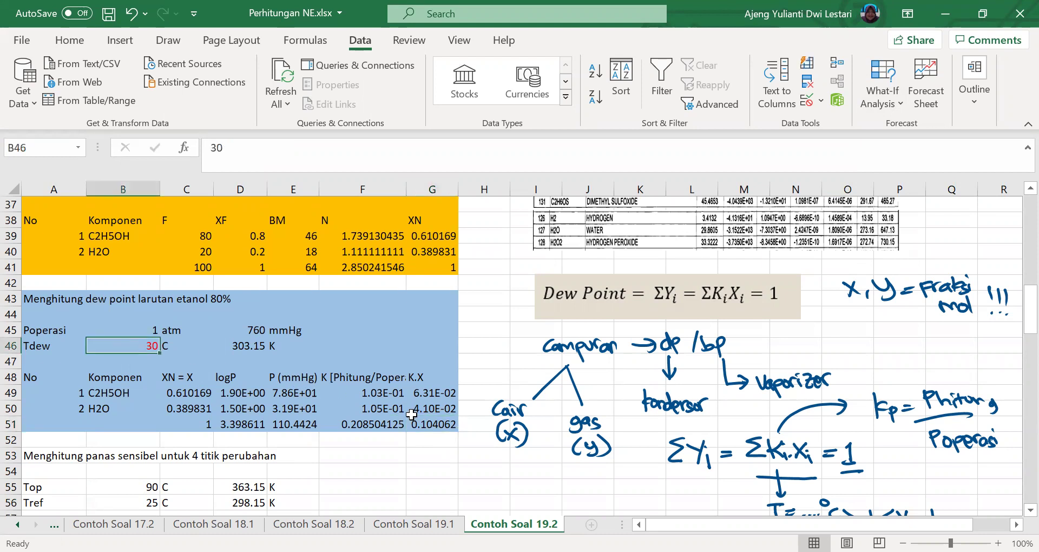
click(453, 424)
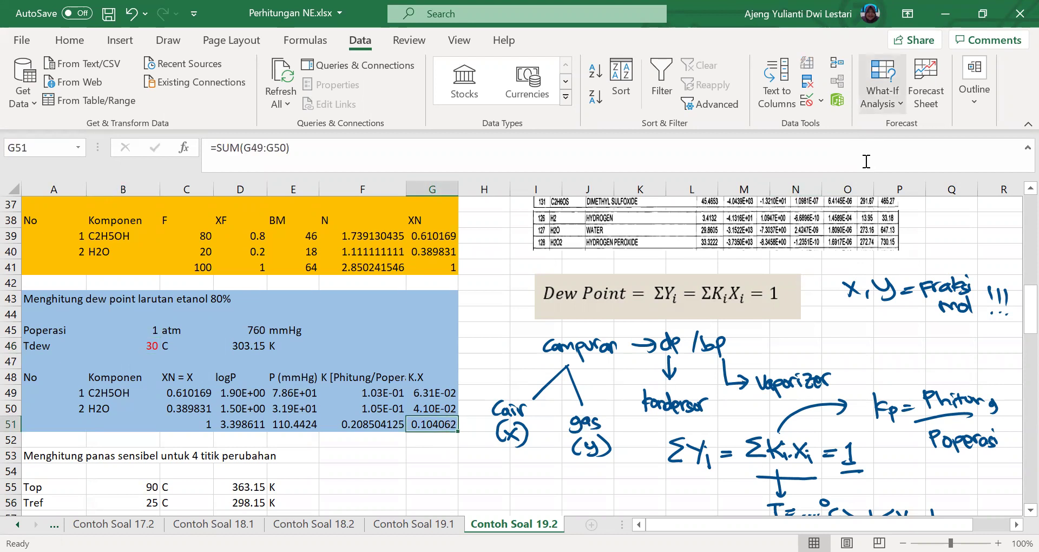
click(455, 425)
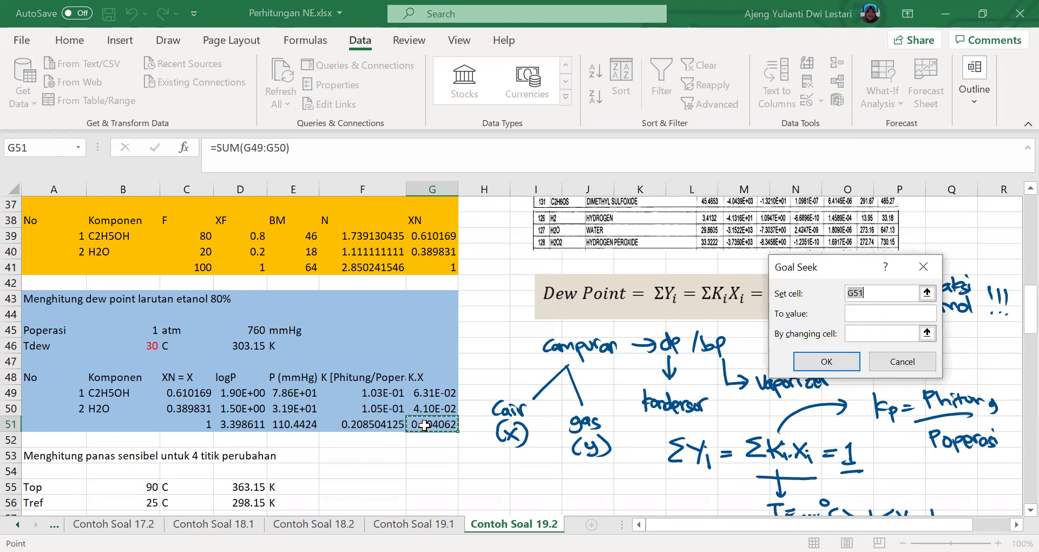
key(Tab)
text(1)
key(Tab)
click(134, 349)
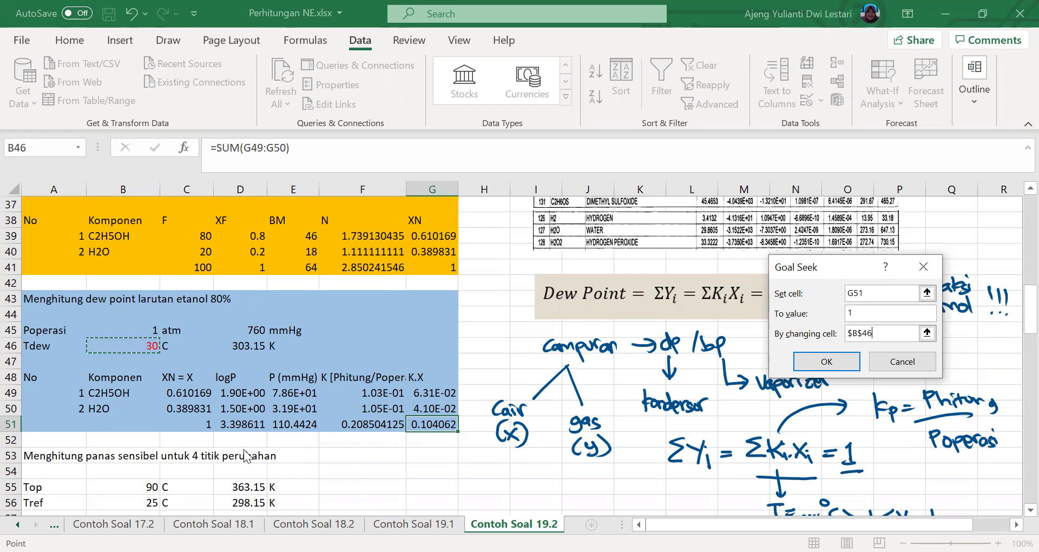
key(Return)
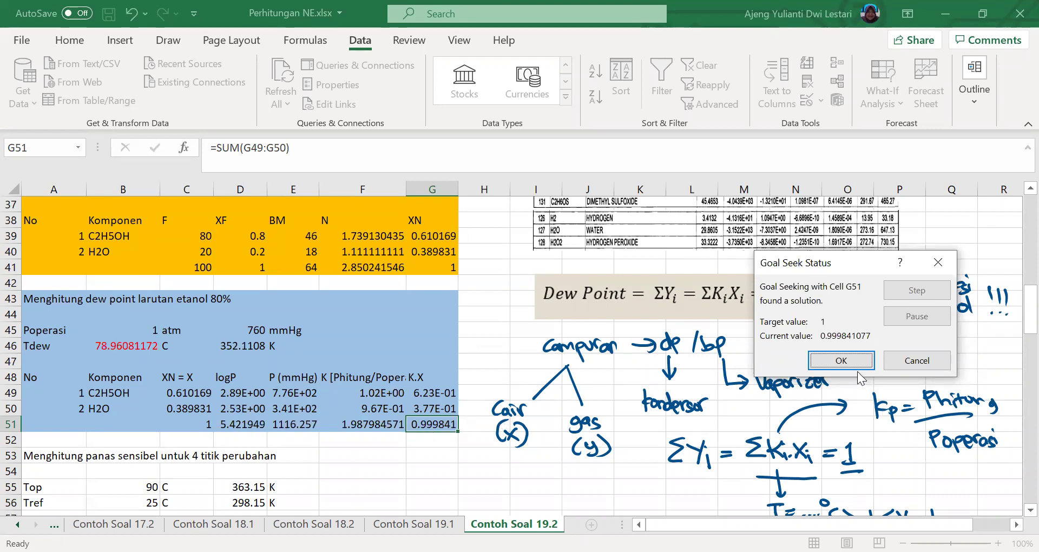
key(Return)
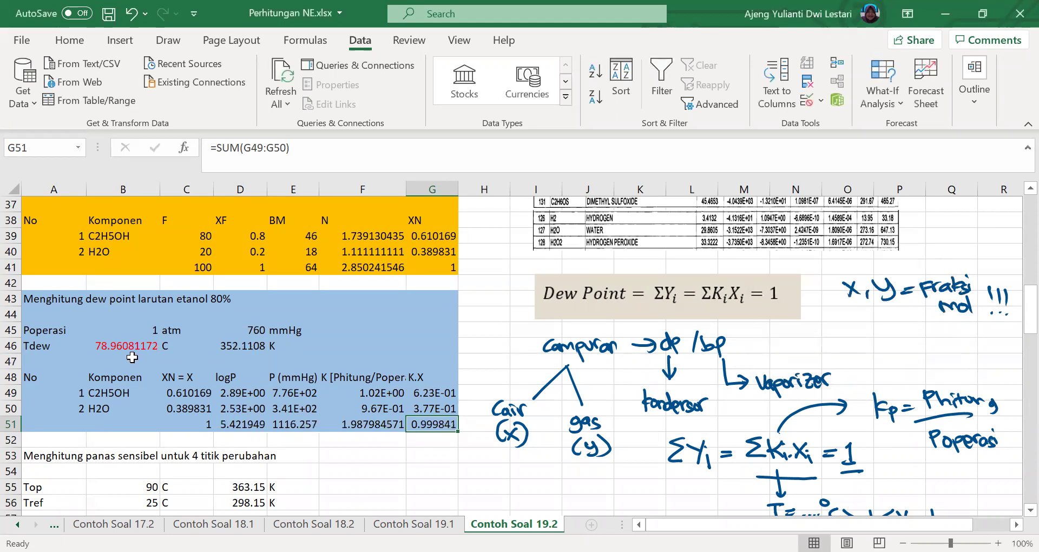
- Draw a freehand line with downward, nearly level and downward segments beside the H1 and H2 tables, across about columns K to N
click(132, 349)
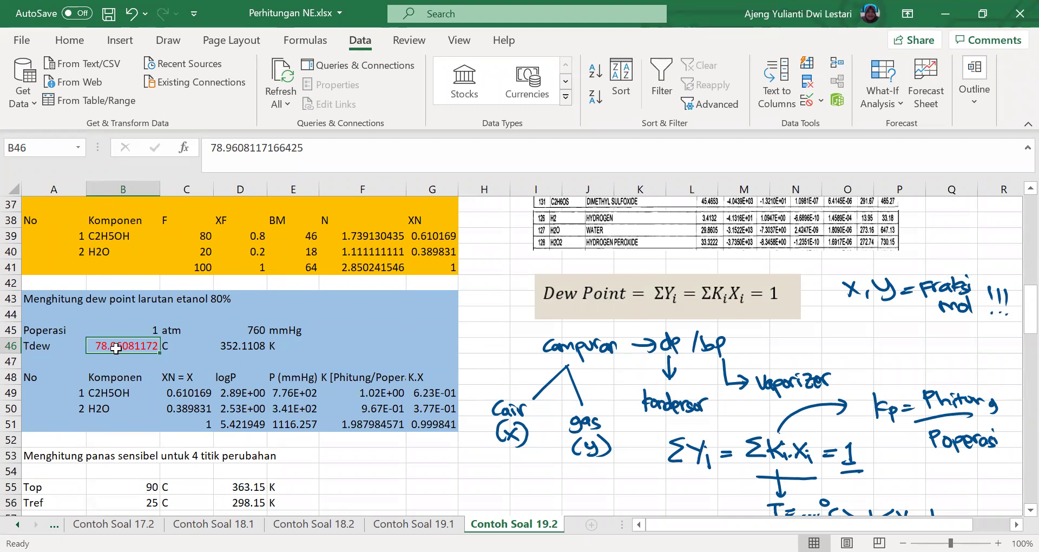
scroll(502, 386, down, 6)
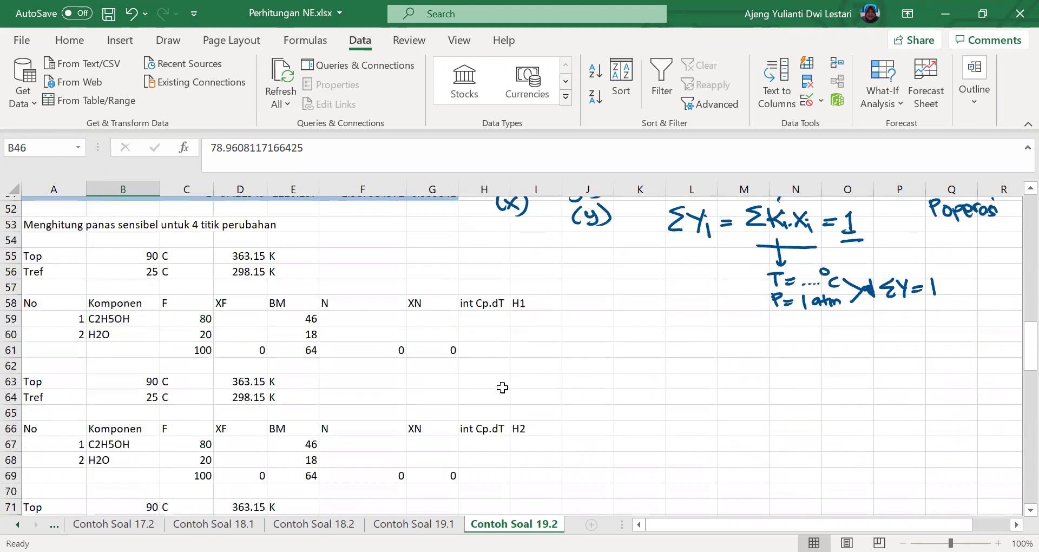
scroll(437, 420, down, 4)
scroll(437, 417, up, 4)
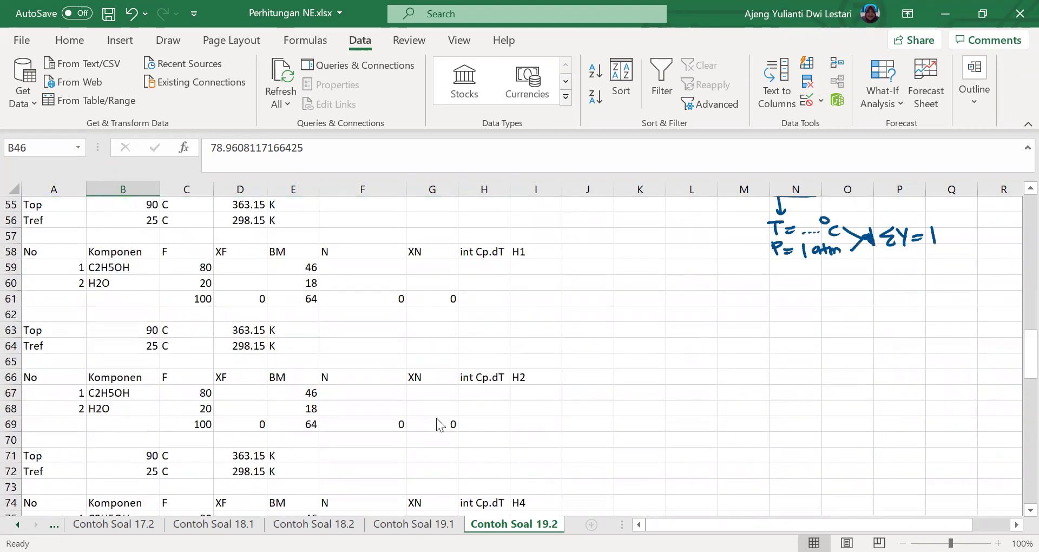
mouse_move(639, 294)
mouse_down()
mouse_move(671, 356)
mouse_move(742, 354)
mouse_move(821, 397)
mouse_up()
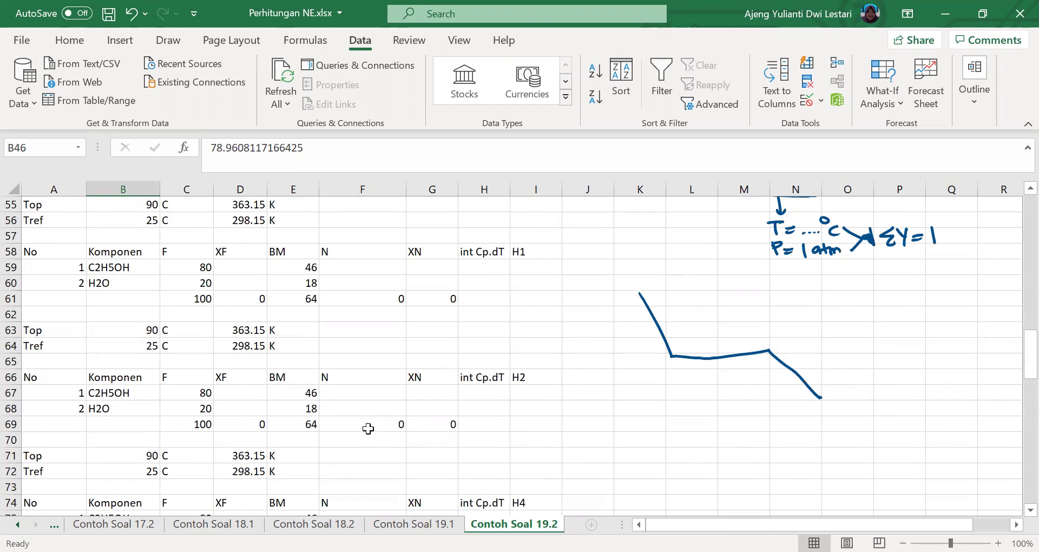
- Review the condenser diagram and the cooling water problem statement at the start of the sheet
scroll(368, 428, up, 5)
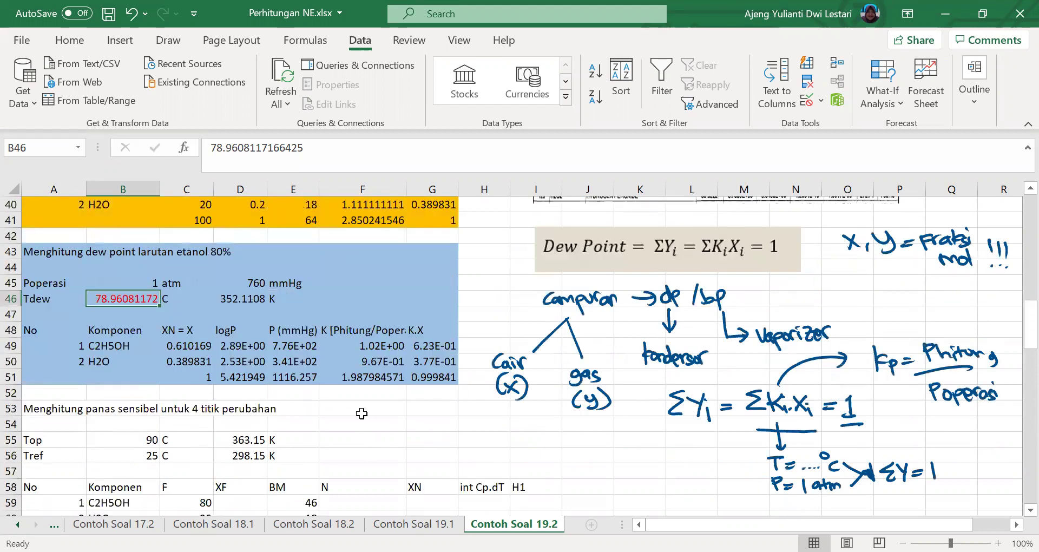
scroll(390, 389, up, 9)
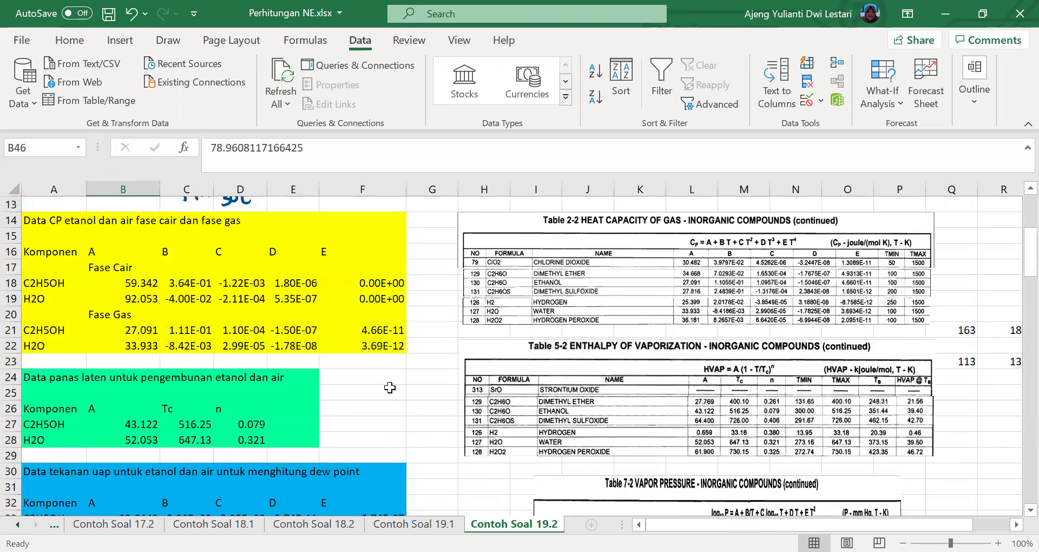
scroll(403, 383, up, 4)
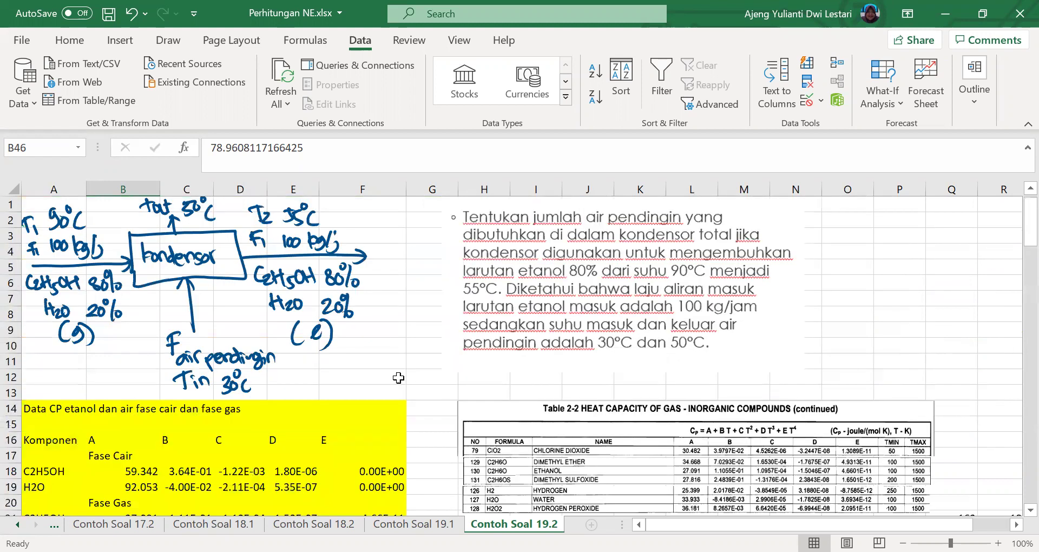
- Handwrite point labels Q1 to Q5 along the freehand line, with dots at its ends and corners, and 90°C beside Q1
scroll(401, 376, down, 16)
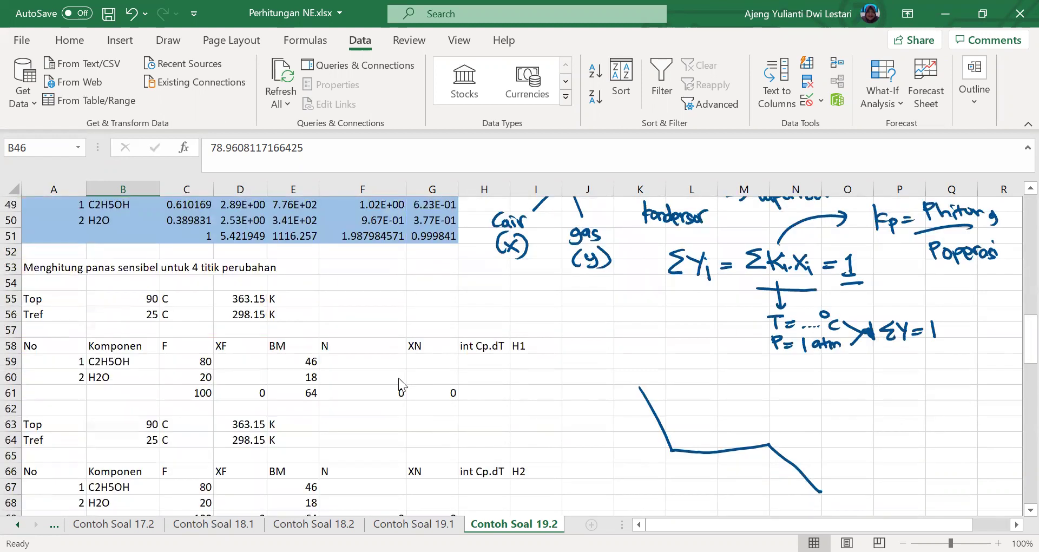
drag(657, 380, 674, 398)
drag(657, 468, 683, 480)
drag(703, 428, 713, 440)
click(769, 443)
drag(784, 428, 806, 448)
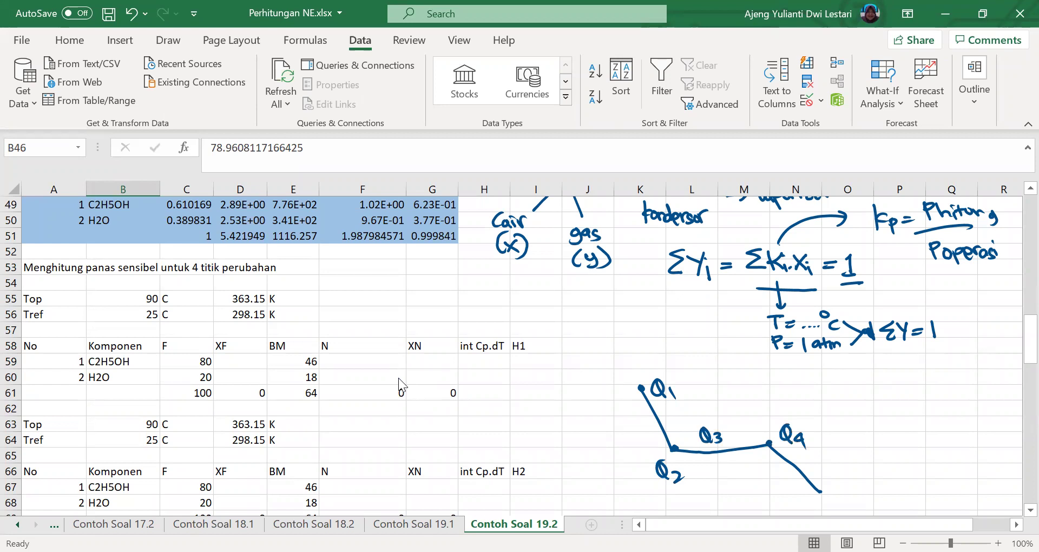
drag(837, 487, 848, 499)
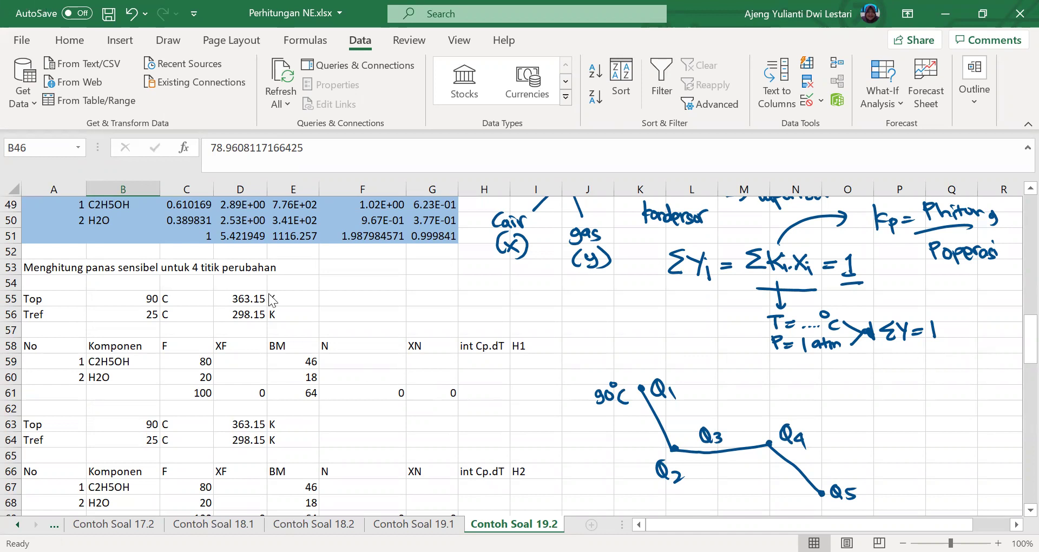
- Handwrite the dew point temperature 78,9°C below both Q2 and Q4 on the freehand curve
click(418, 294)
scroll(418, 303, up, 3)
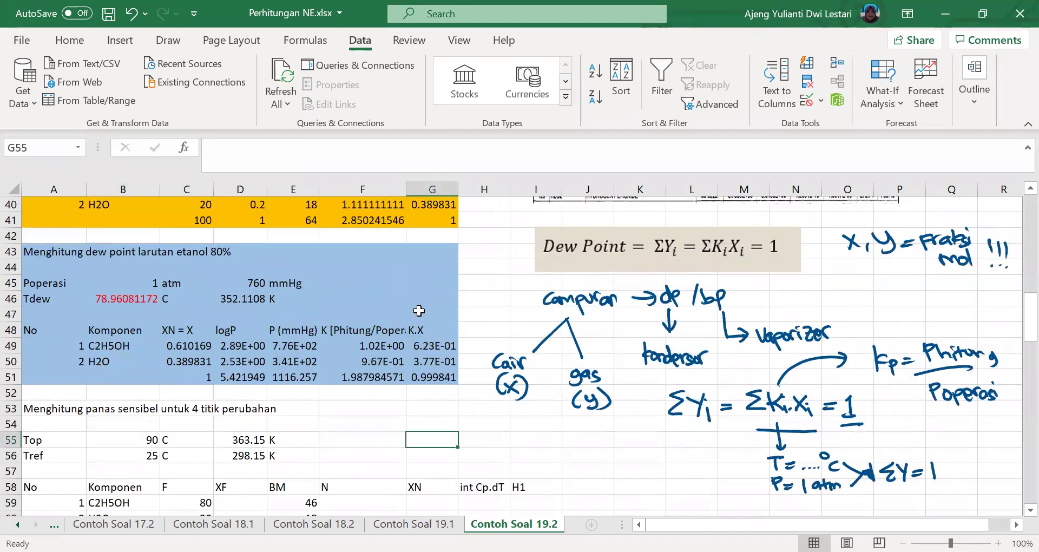
scroll(415, 314, down, 5)
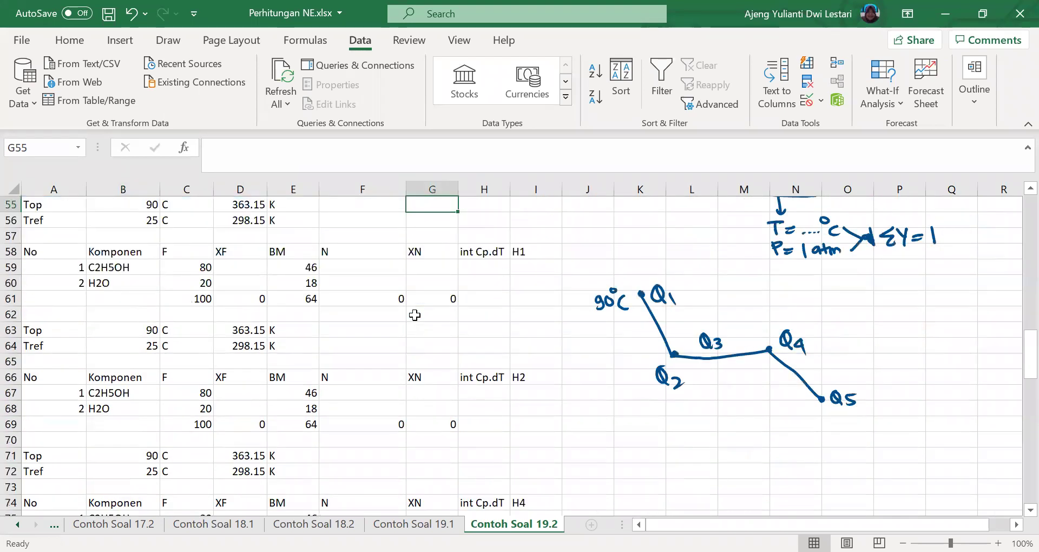
drag(677, 408, 677, 410)
drag(685, 418, 693, 421)
drag(701, 402, 698, 408)
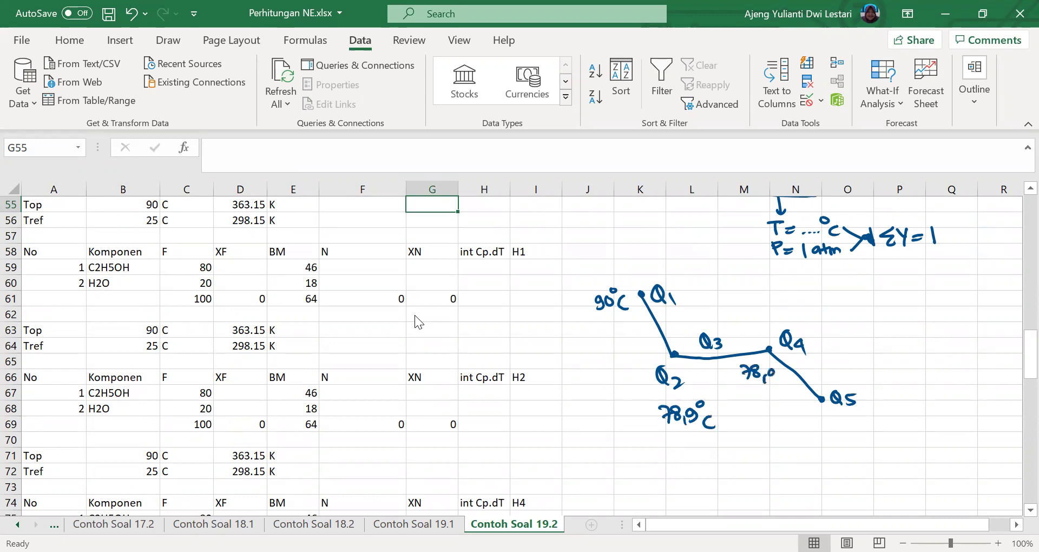
- Scribble out the wrong temperature label below Q5 and handwrite 55°C beside it
mouse_move(827, 414)
mouse_down()
mouse_move(854, 412)
mouse_move(845, 420)
mouse_up()
mouse_move(884, 418)
mouse_down()
mouse_move(874, 430)
mouse_move(913, 431)
mouse_up()
drag(839, 422, 854, 413)
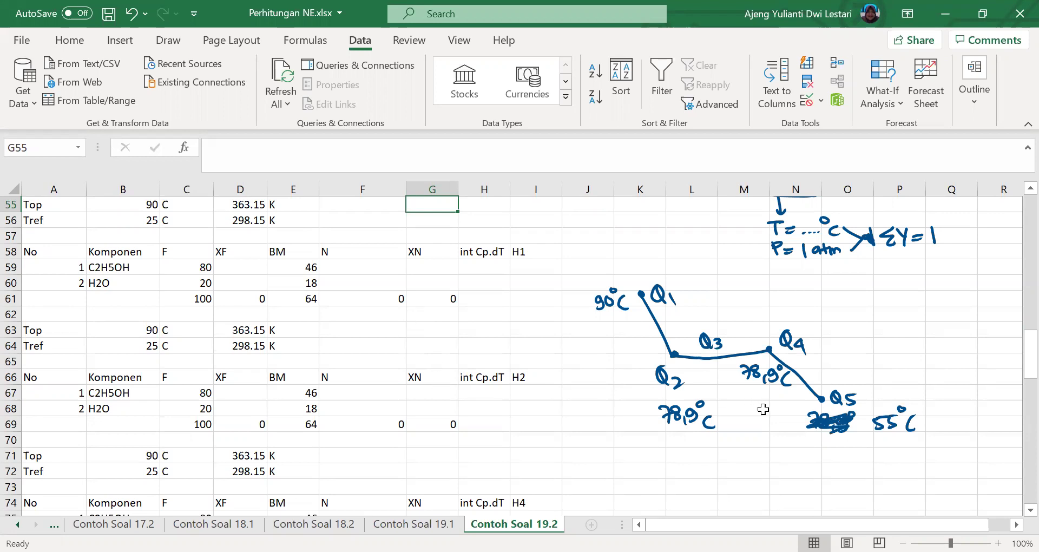
- Delete the scribbled-out ink label below Q5 and move the 55°C label into its place
click(823, 426)
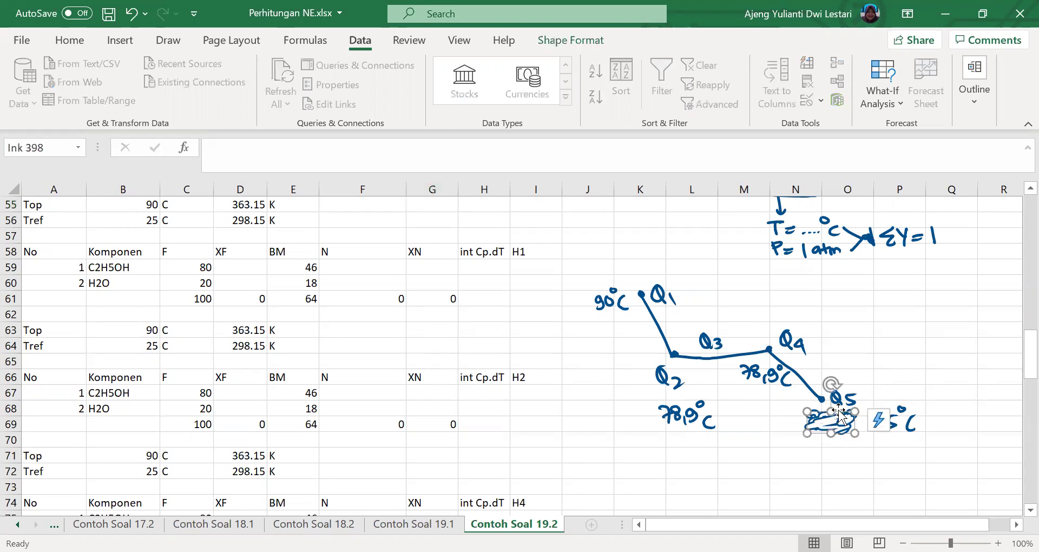
key(Delete)
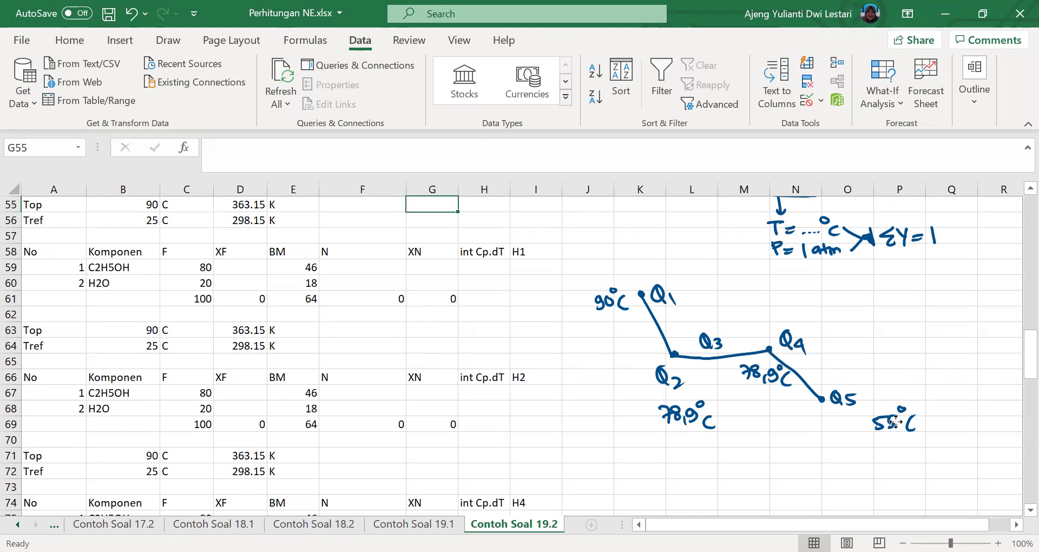
drag(894, 424, 843, 424)
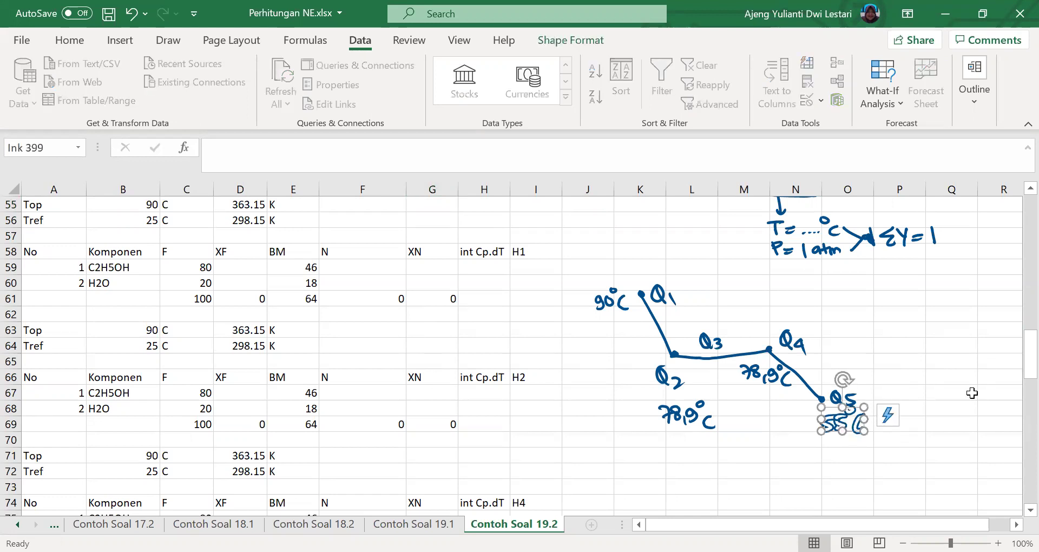
click(979, 369)
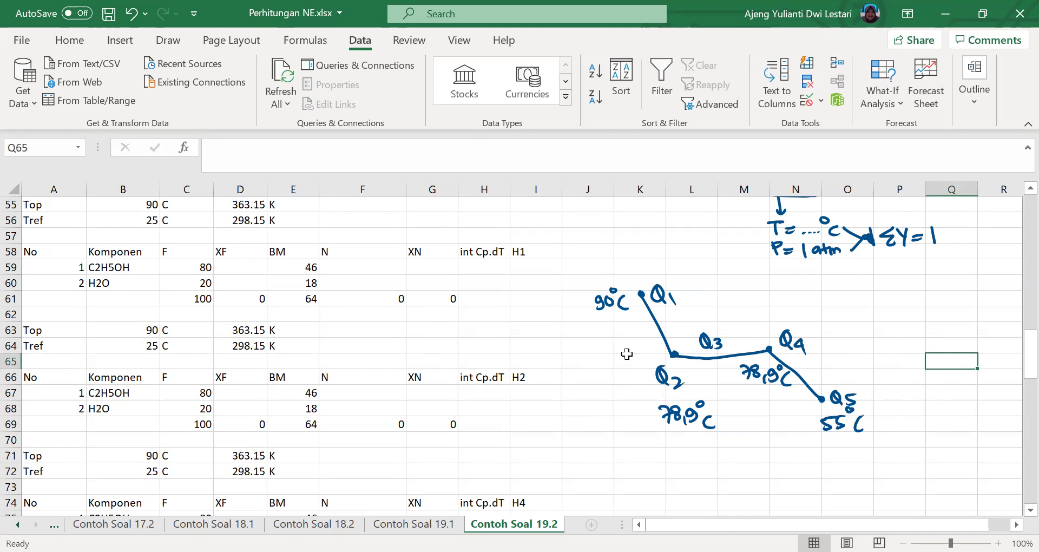
- Review the vapour pressure table, the dew point formula and the dew point calculation, including Tdew in B46
scroll(265, 301, up, 4)
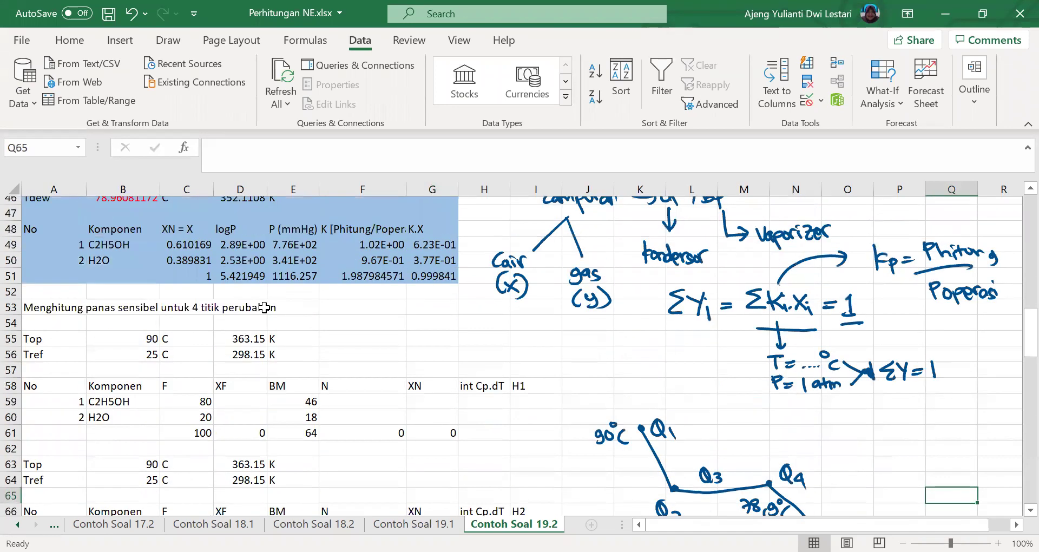
scroll(208, 289, up, 2)
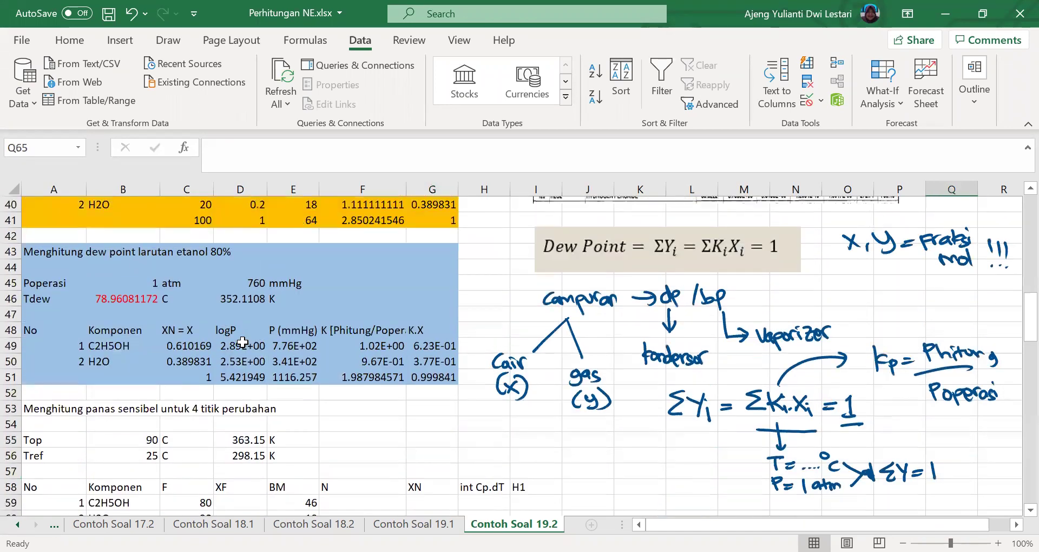
scroll(368, 349, up, 3)
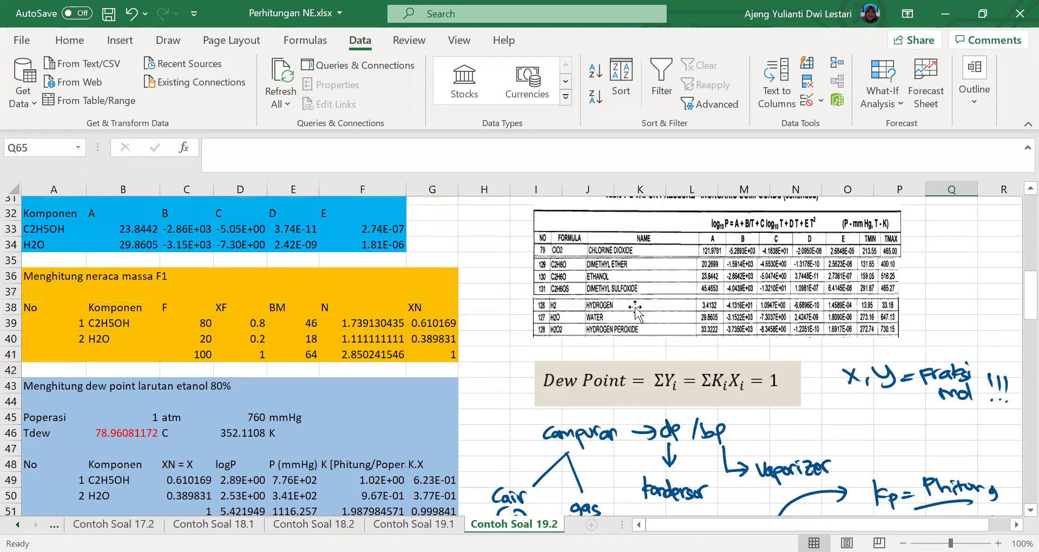
scroll(717, 306, down, 2)
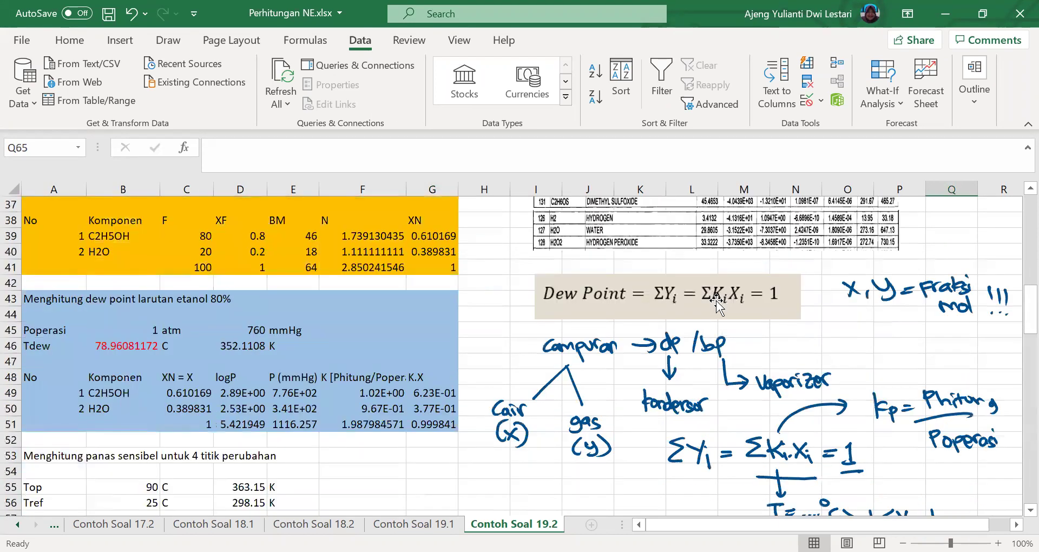
scroll(162, 325, down, 1)
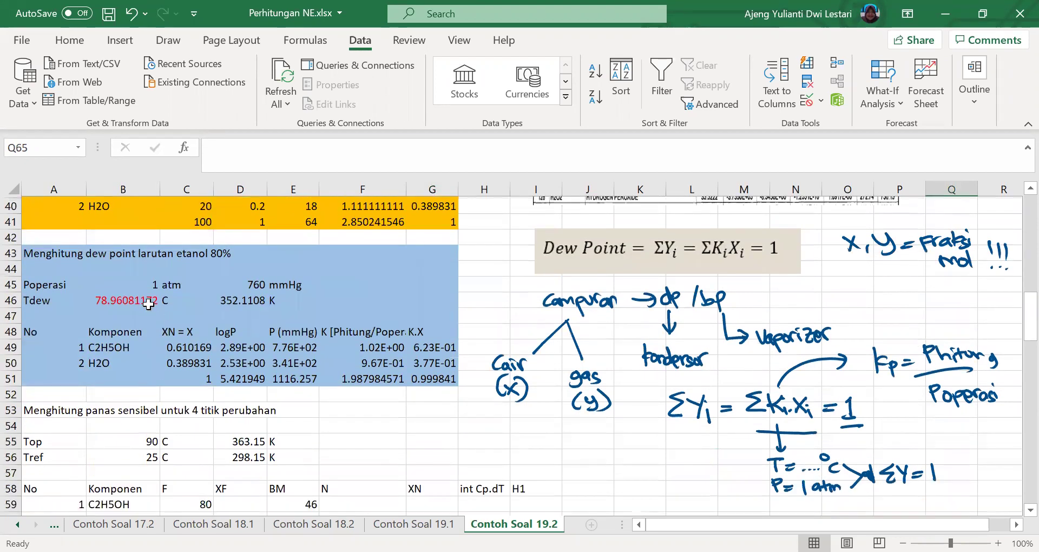
click(147, 301)
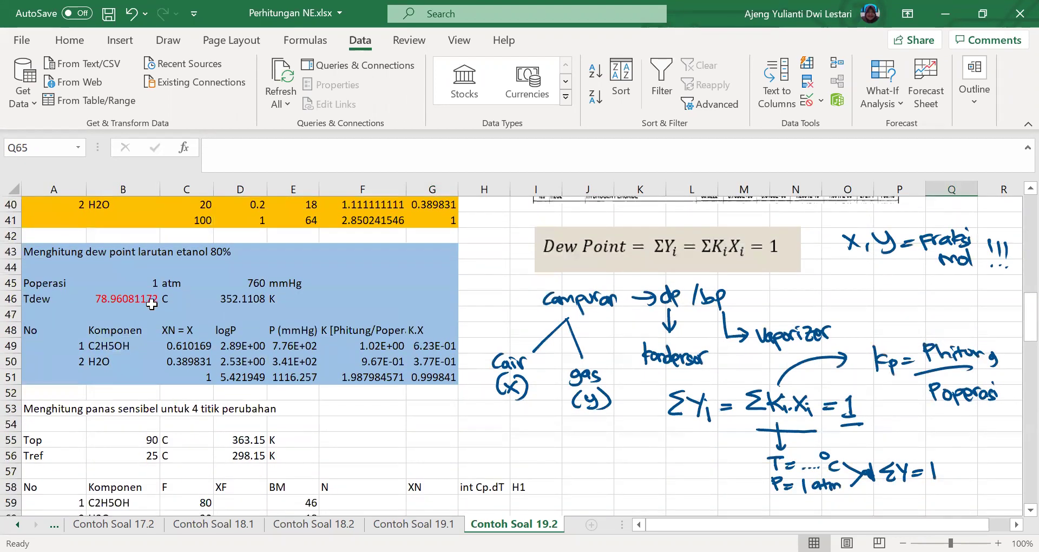
scroll(155, 302, down, 2)
scroll(156, 302, down, 2)
scroll(149, 360, up, 2)
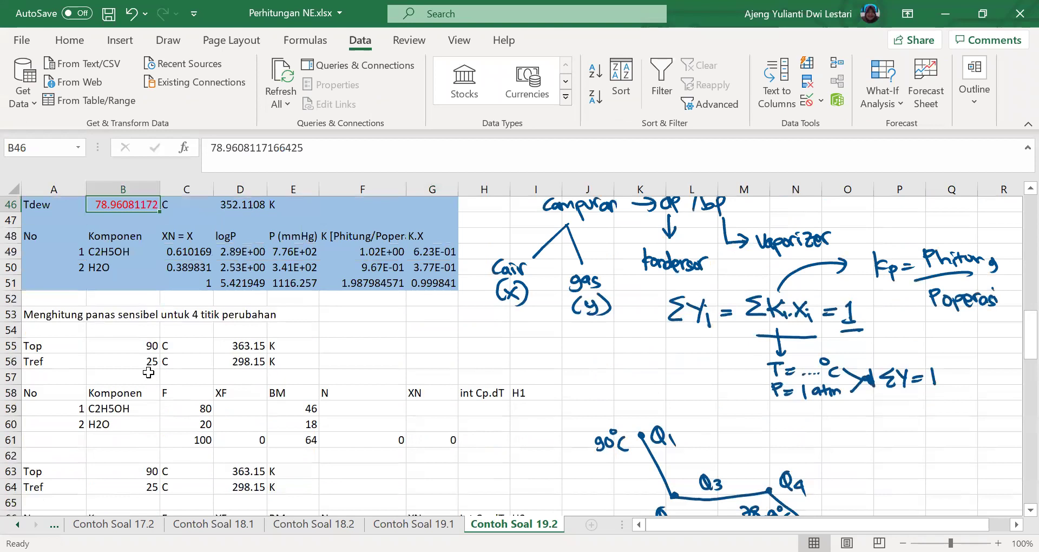
scroll(156, 382, up, 1)
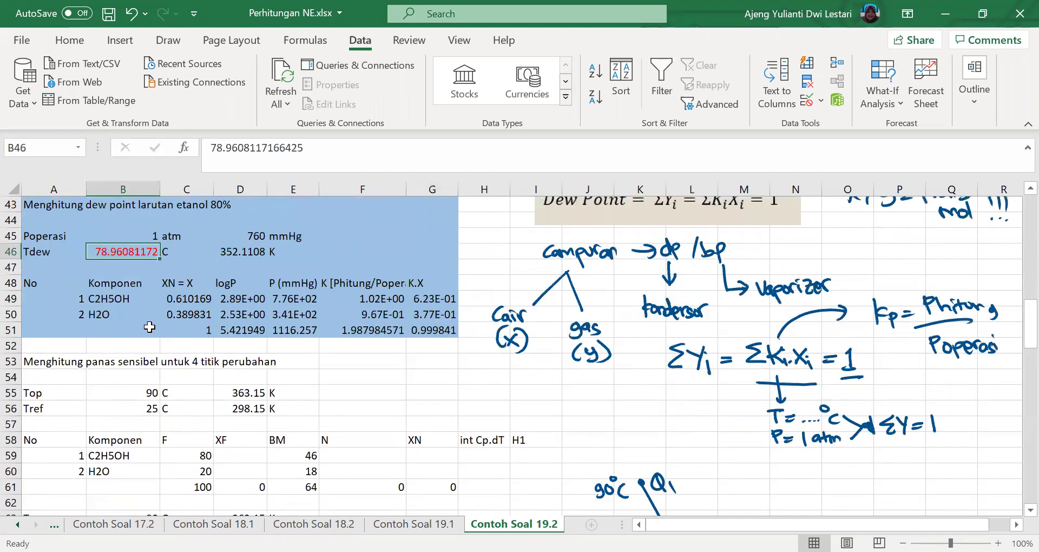
- Copy the Tdew value from B46 into Top of the second sensible heat table, B63
key(ctrl+c)
scroll(149, 327, down, 2)
scroll(536, 346, up, 1)
scroll(541, 334, down, 2)
scroll(540, 335, down, 1)
scroll(135, 283, down, 1)
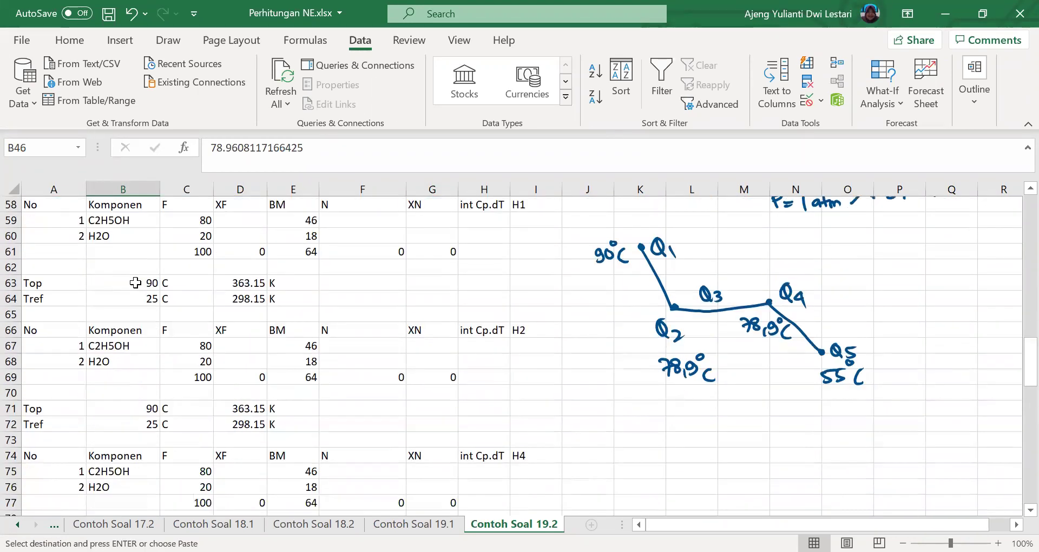
click(135, 282)
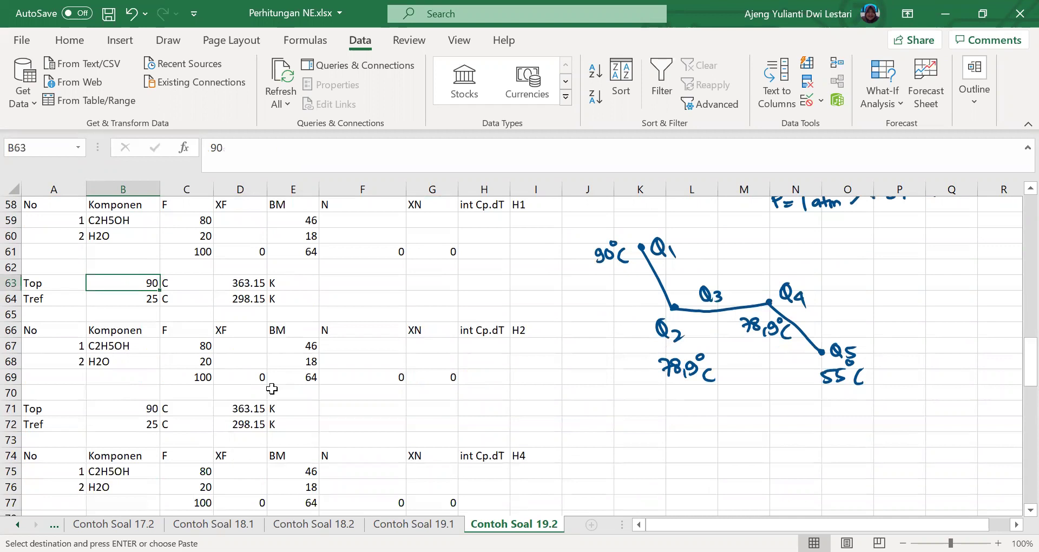
key(ctrl+v)
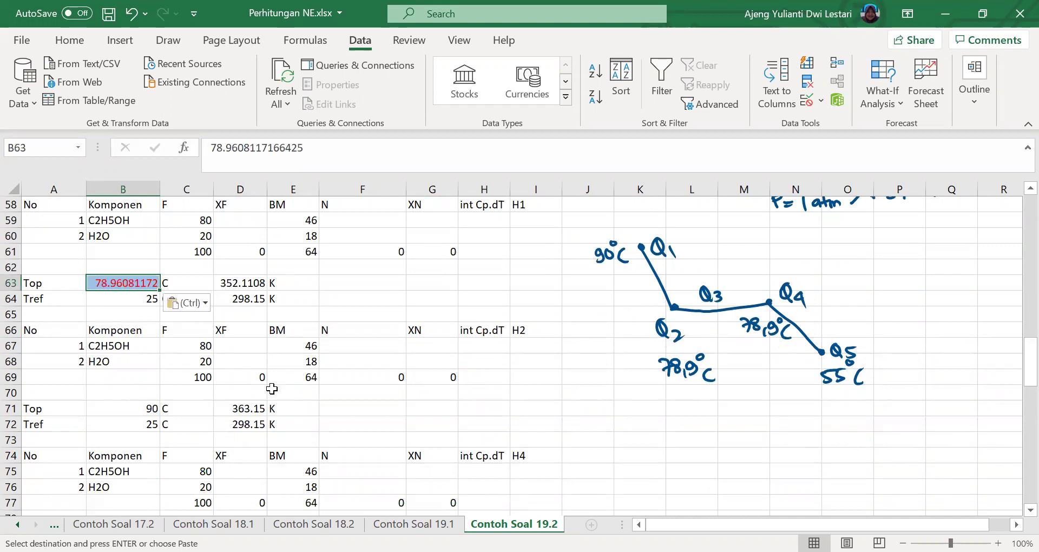
- Paste the copied Tdew value into Top of the third sensible heat table, B71
scroll(227, 379, down, 1)
scroll(139, 317, down, 1)
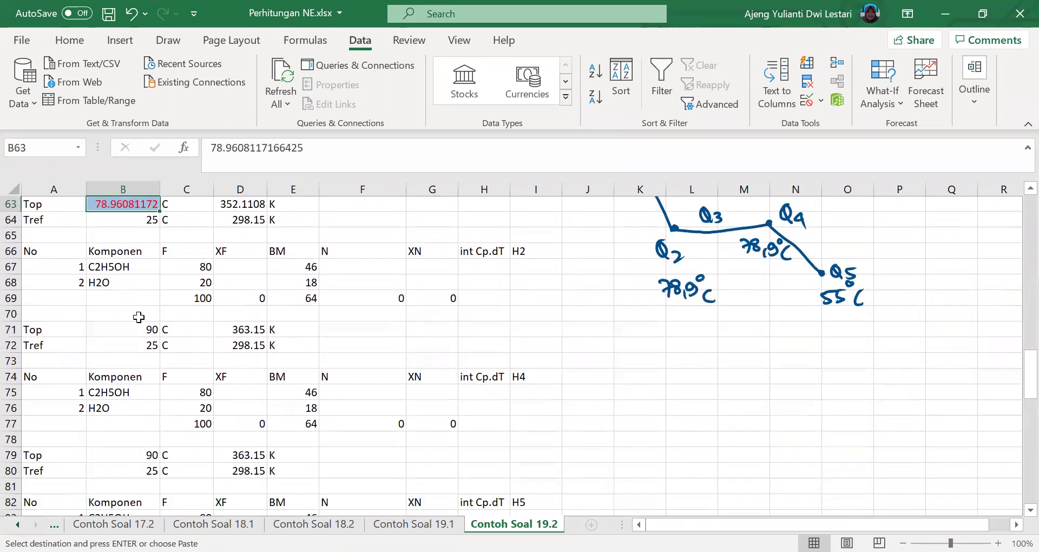
scroll(142, 315, down, 1)
click(142, 315)
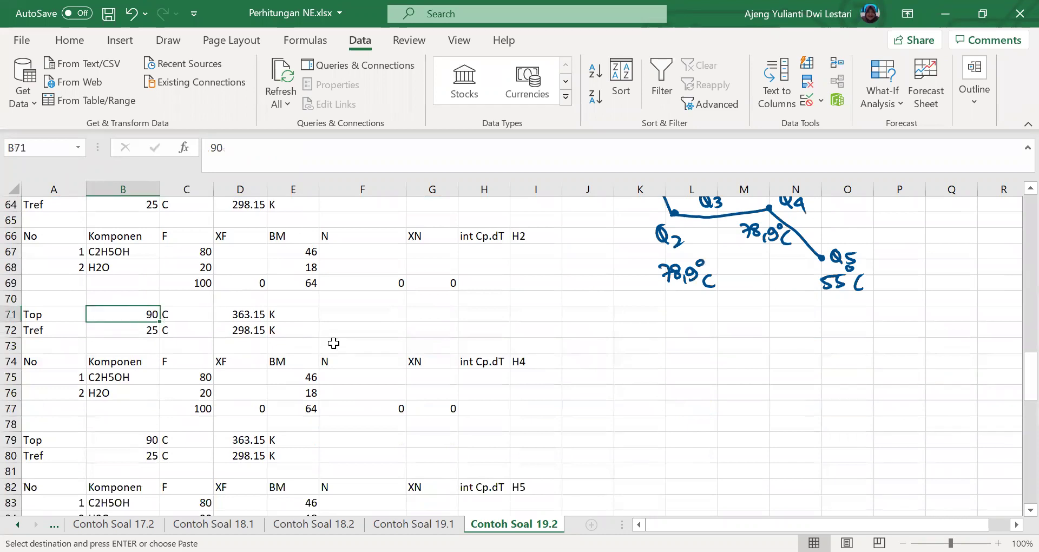
key(Return)
scroll(335, 344, down, 2)
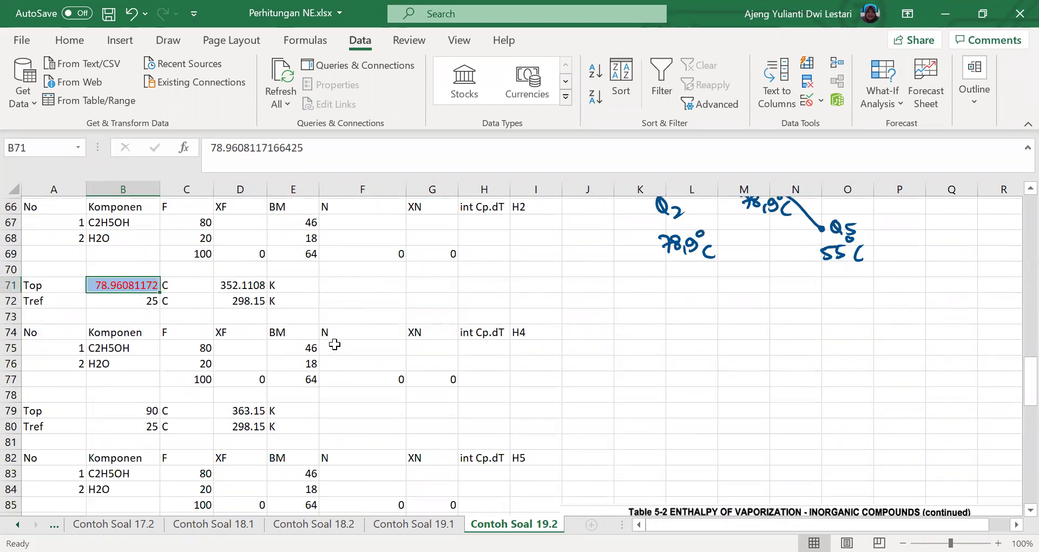
click(335, 344)
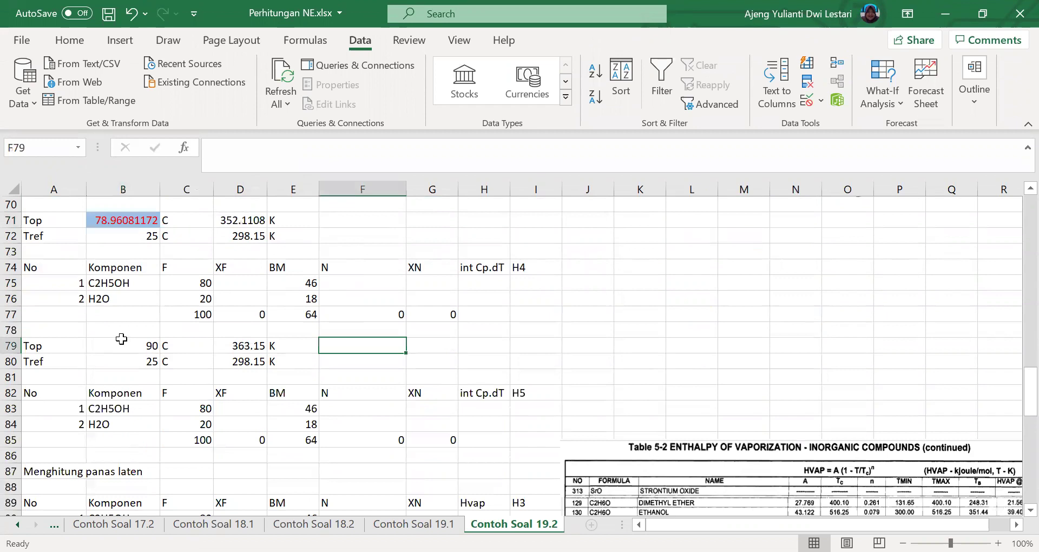
- Set Top of the fourth sensible heat table, B79, to 55 °C
scroll(129, 302, down, 1)
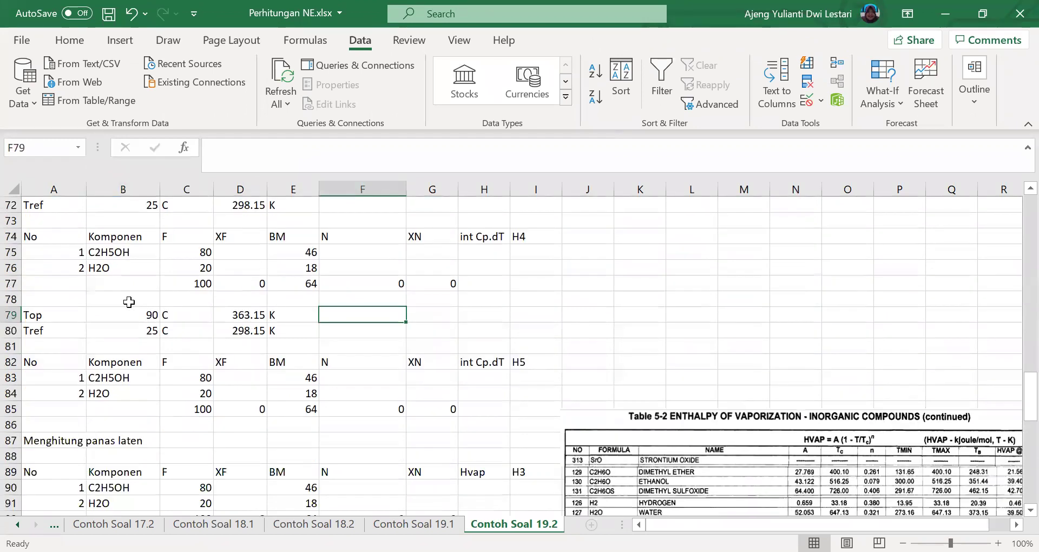
scroll(128, 303, down, 1)
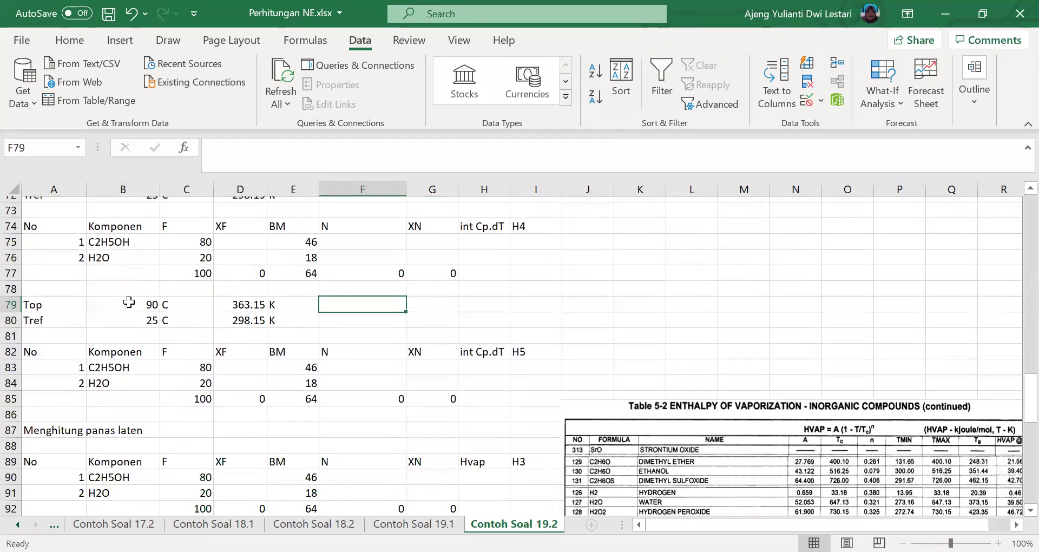
click(129, 302)
text(55)
key(Return)
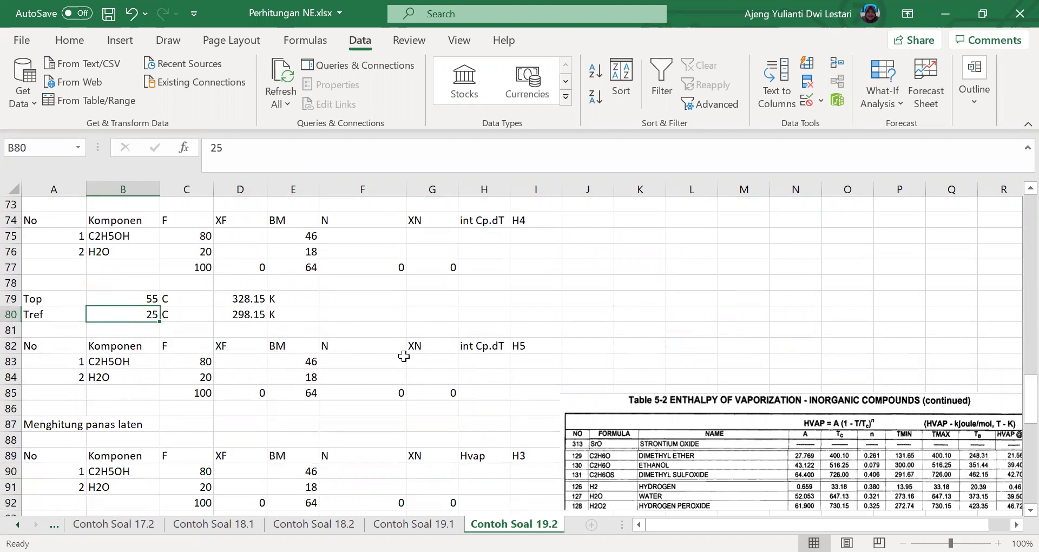
- Rename the last two column headers to H1 and Q1 in H58:I58, and to H2 and Q2 in H66:I66
scroll(404, 357, up, 6)
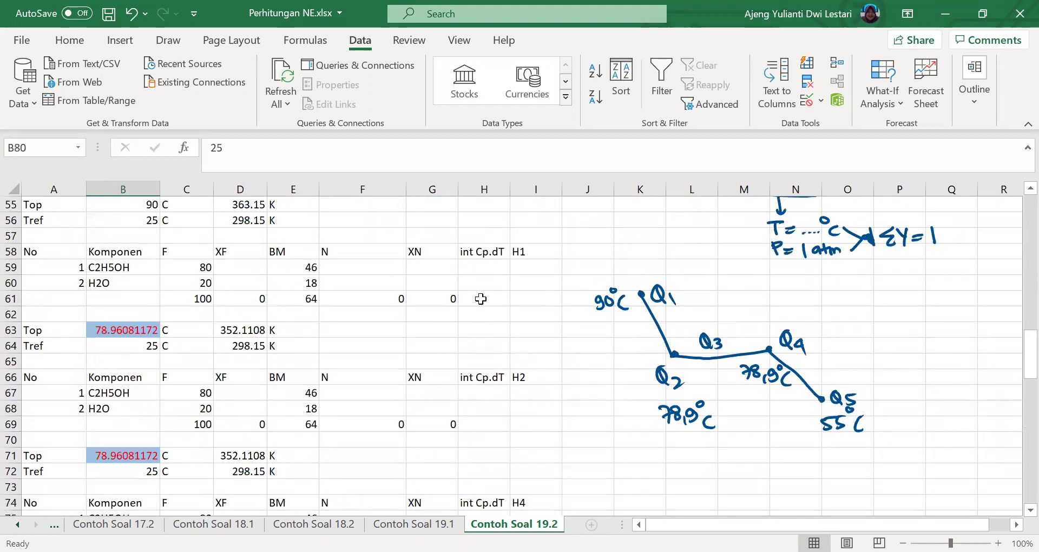
scroll(481, 299, up, 1)
click(482, 299)
text(H1)
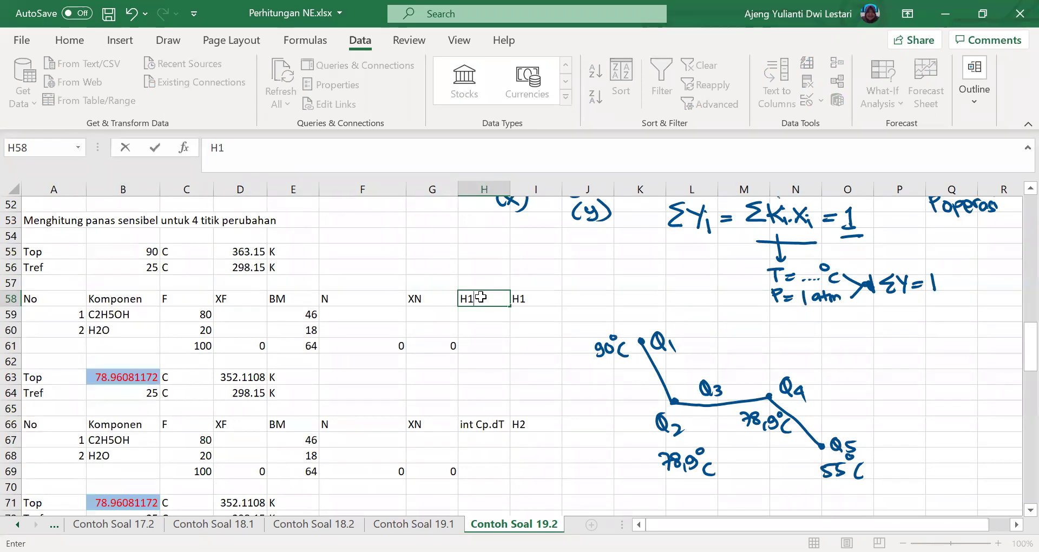
key(Return)
key(ctrl+Down)
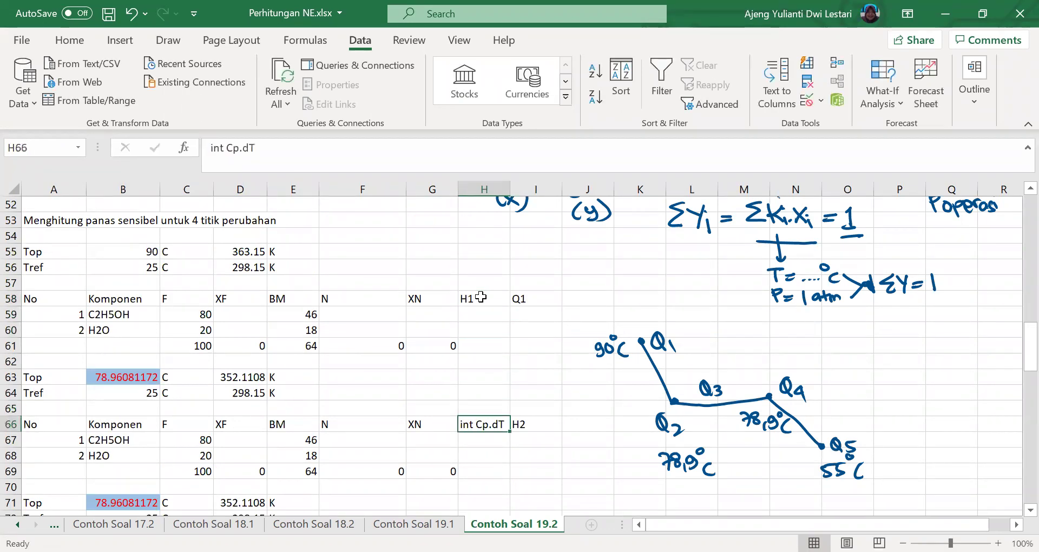
text(H2)
key(Tab)
text(Q2)
key(Return)
- Rename the last two column headers to H4 and Q4 in H74:I74, and to H5 and Q5 in H82:I82
scroll(490, 406, down, 1)
scroll(491, 406, down, 3)
click(490, 407)
text(H4)
key(Tab)
text(Q4)
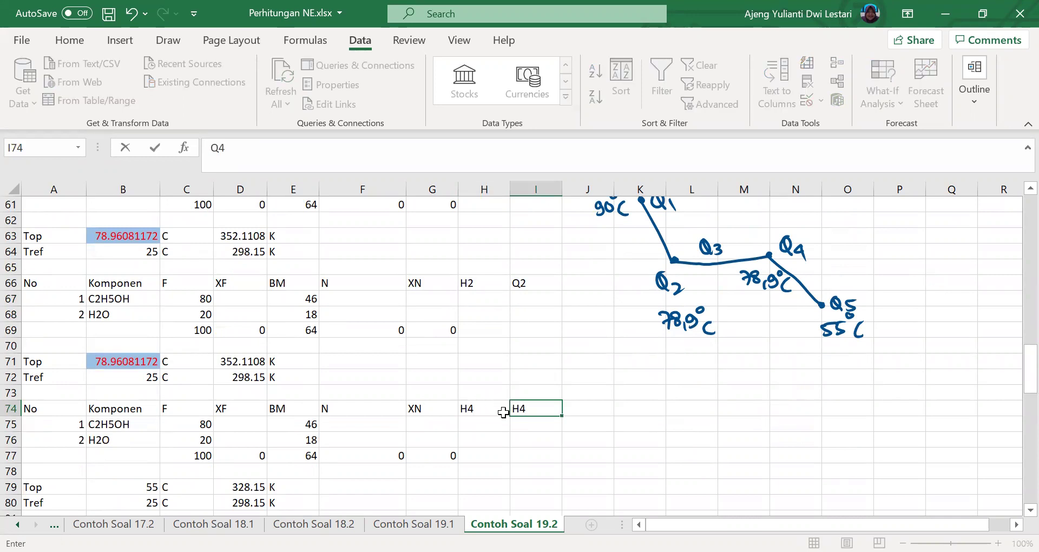
scroll(496, 400, down, 3)
click(487, 393)
text(H5)
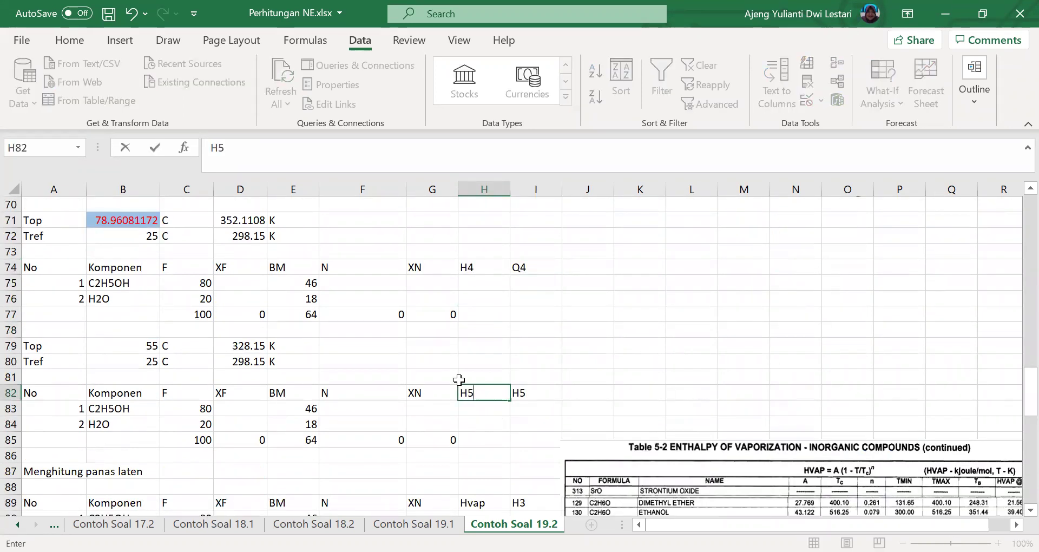
key(Tab)
text(Q5)
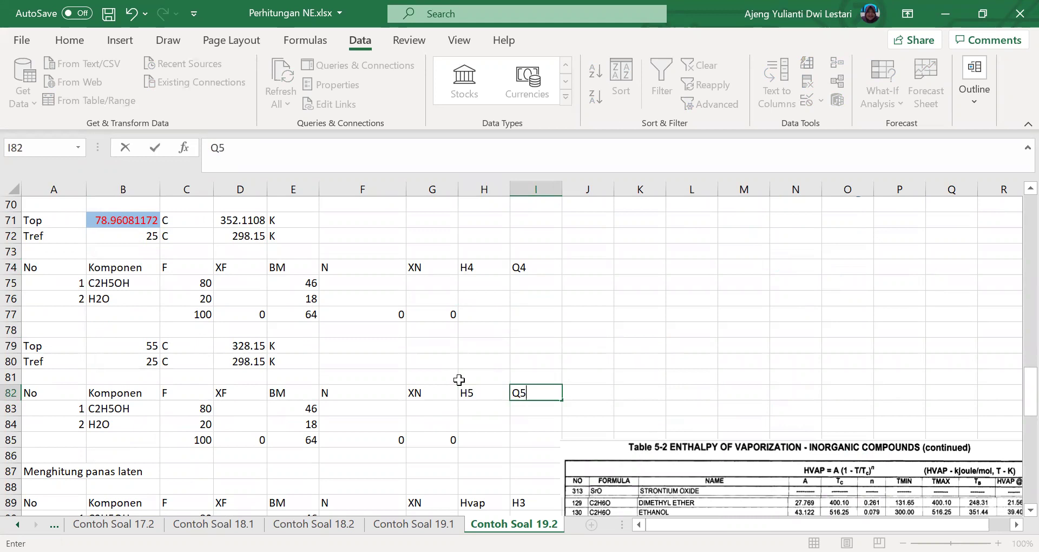
- Fill the whole sensible heat section, A53:I85, with the standard light green color
click(588, 359)
scroll(378, 336, up, 5)
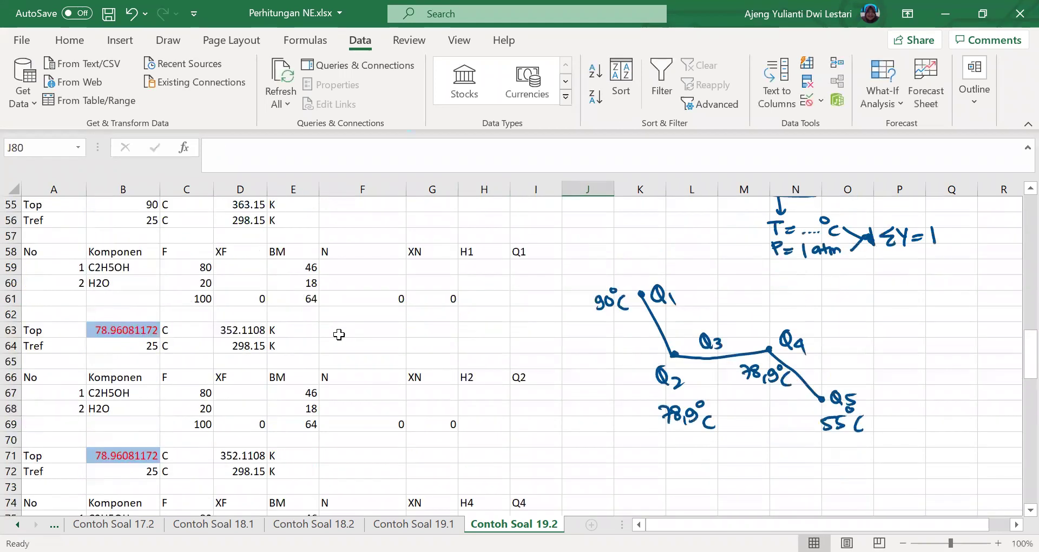
scroll(151, 322, up, 1)
drag(44, 220, 488, 487)
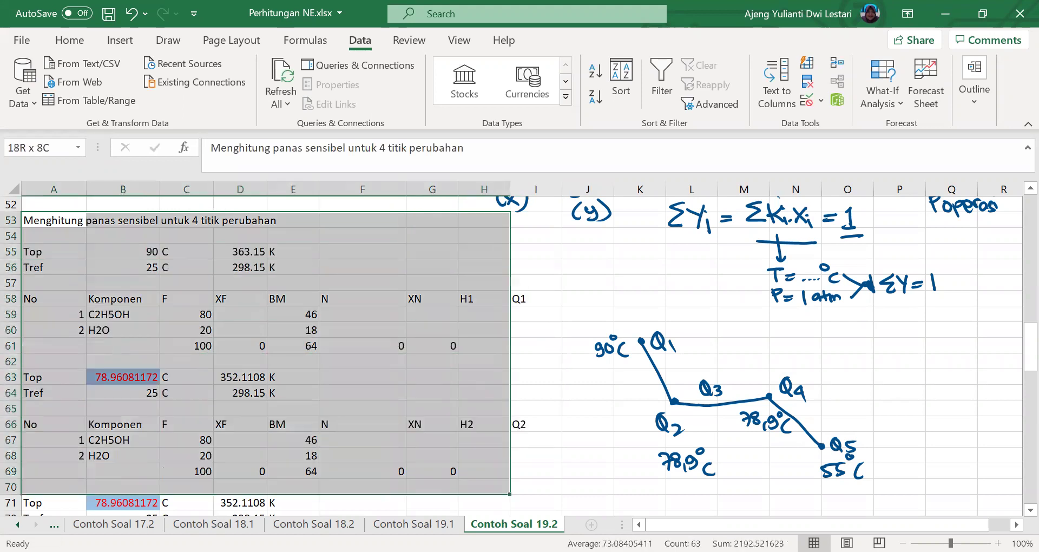
drag(568, 505, 527, 469)
scroll(526, 470, down, 5)
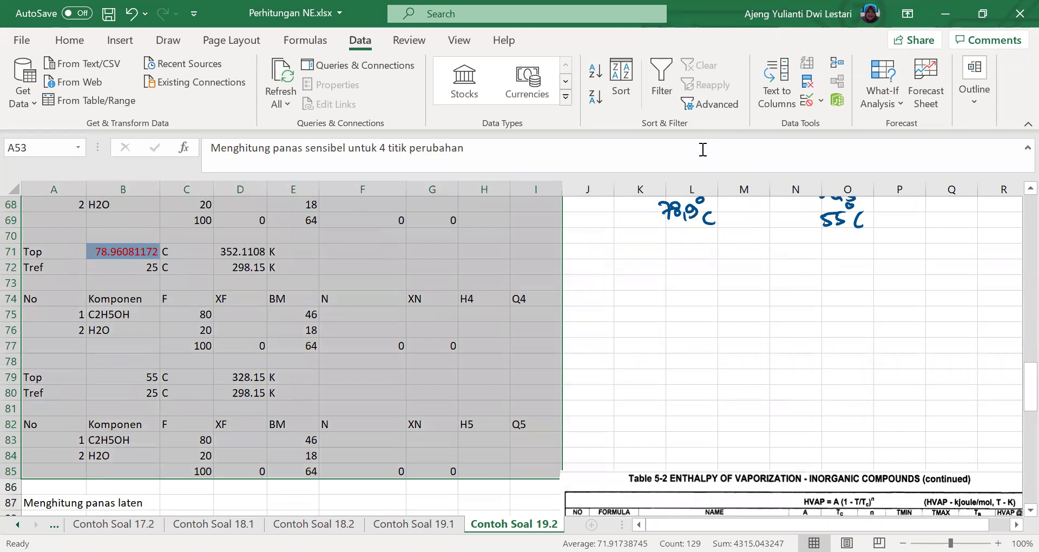
click(67, 40)
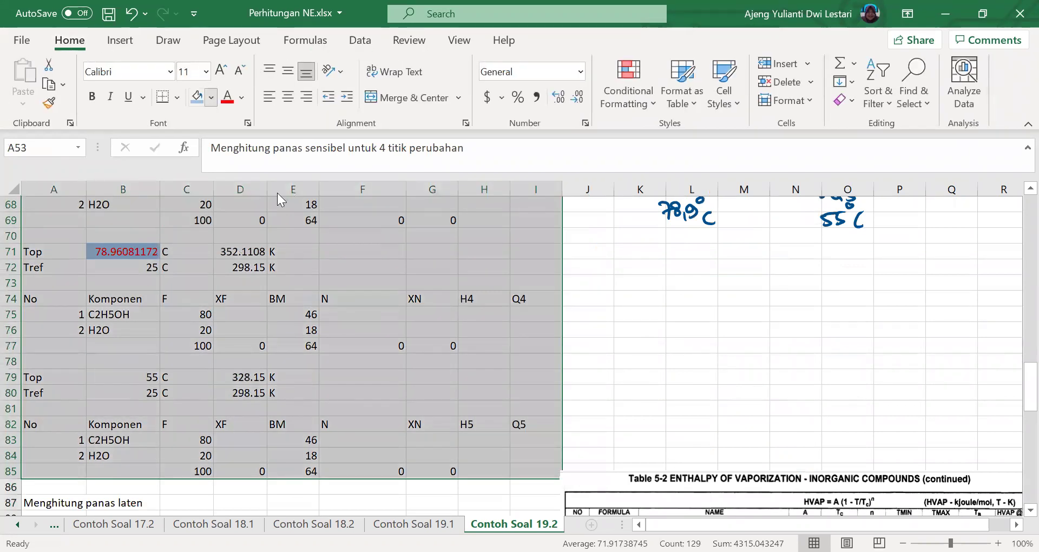
key(alt+h)
key(h)
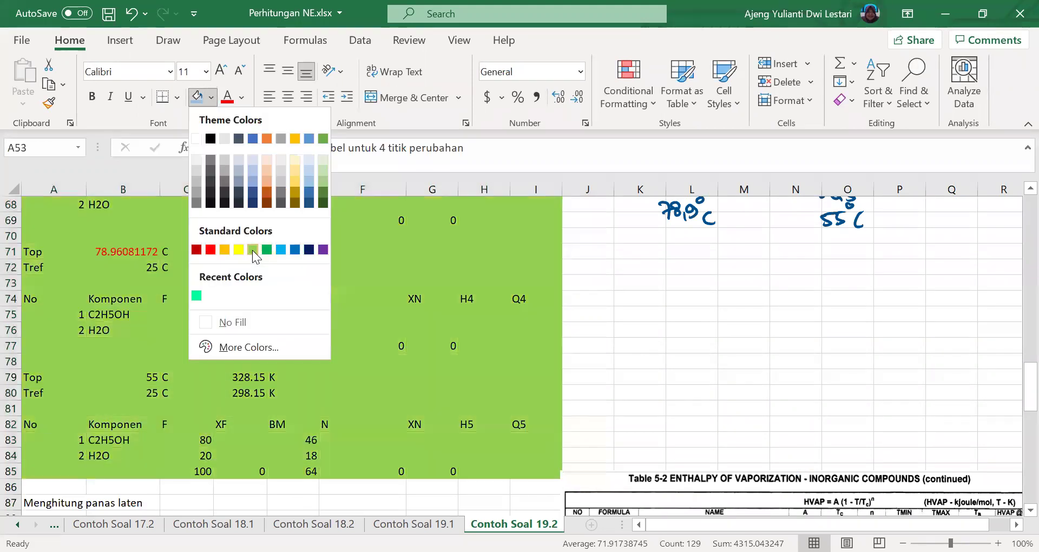
scroll(348, 405, up, 9)
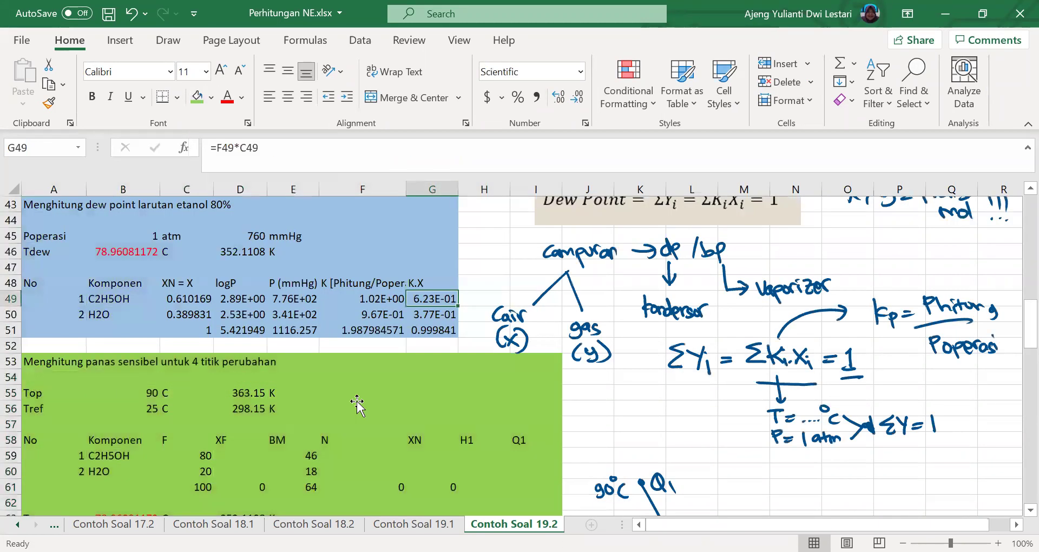
- Copy the F1 mass balance table, A38:G41, into the first sensible heat table starting at A58
scroll(348, 405, down, 5)
click(369, 401)
scroll(370, 398, up, 1)
scroll(370, 398, up, 2)
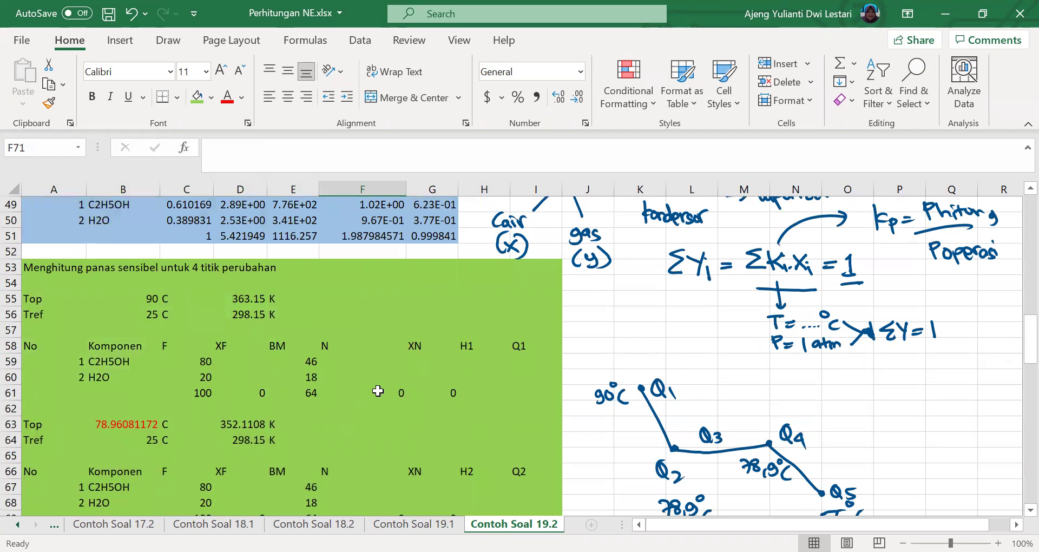
click(369, 359)
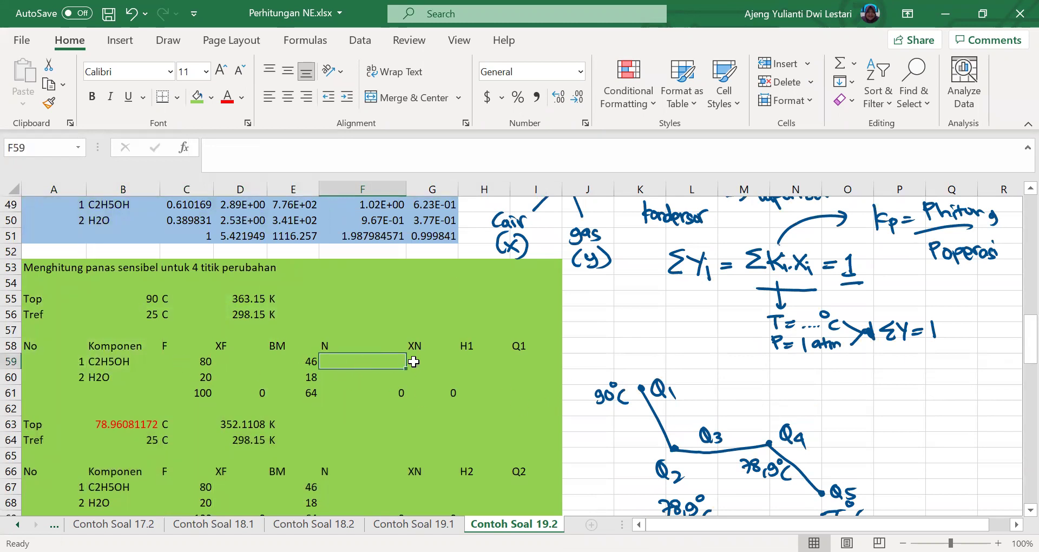
scroll(271, 357, up, 4)
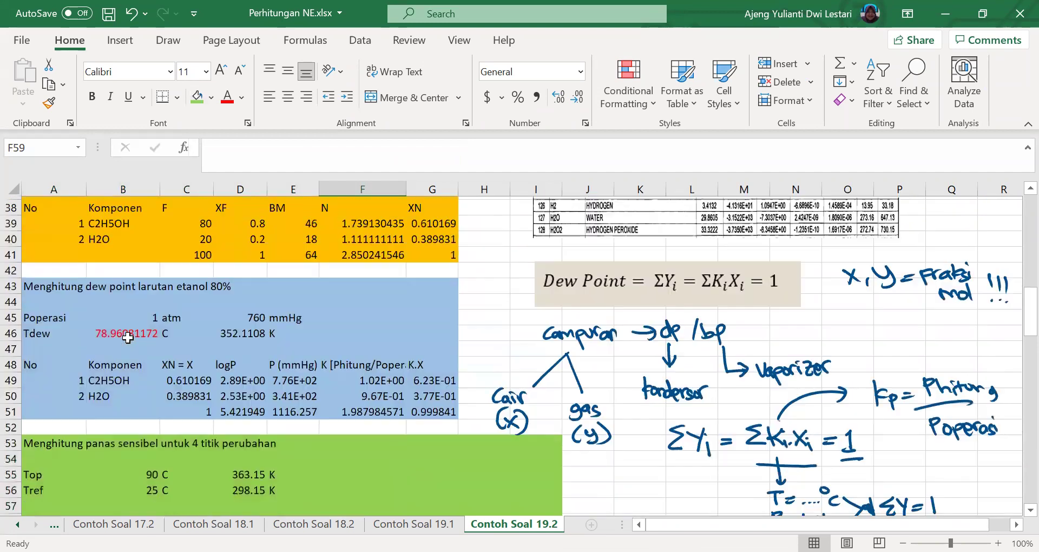
scroll(80, 305, up, 1)
drag(48, 268, 411, 314)
key(ctrl+c)
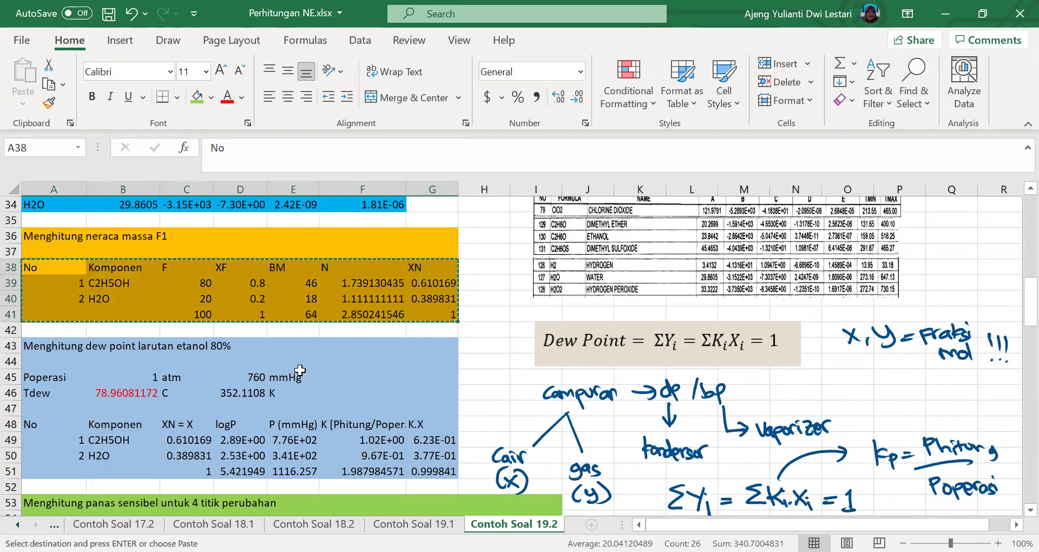
scroll(303, 374, down, 6)
click(36, 302)
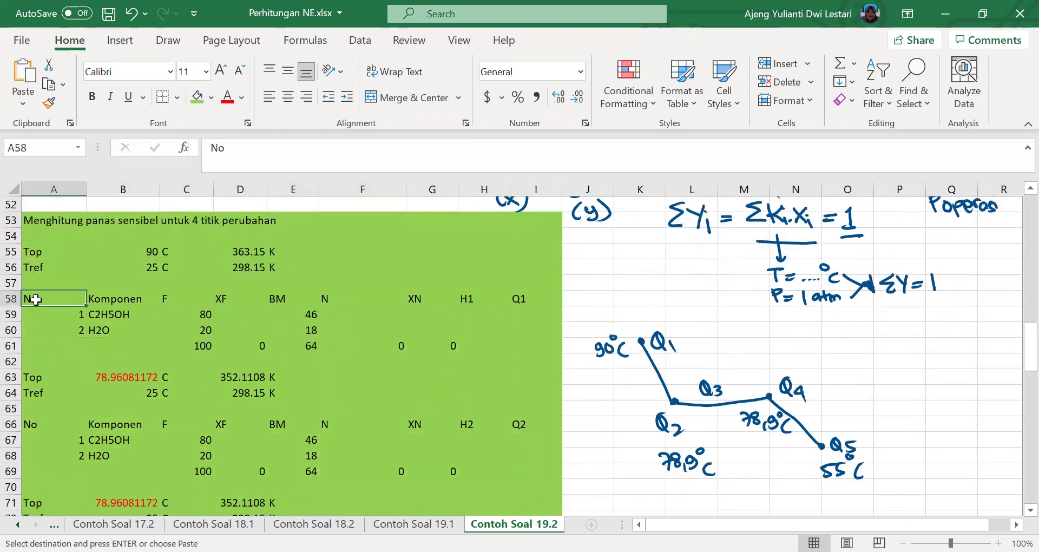
key(ctrl+v)
- Paste the same mass balance table into the other three sensible heat tables at A66, A74 and A82
scroll(57, 324, down, 2)
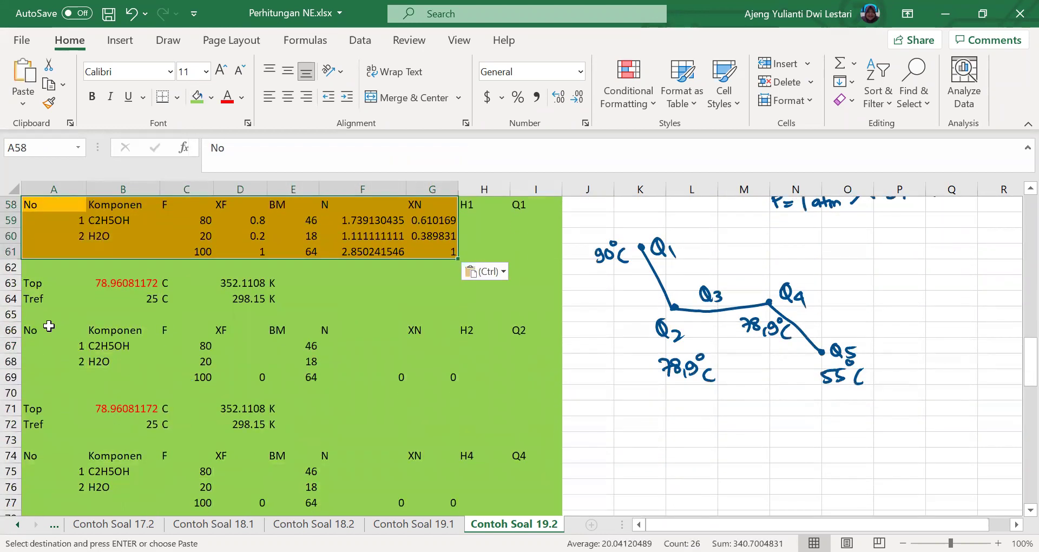
click(47, 328)
key(ctrl+v)
scroll(50, 345, down, 2)
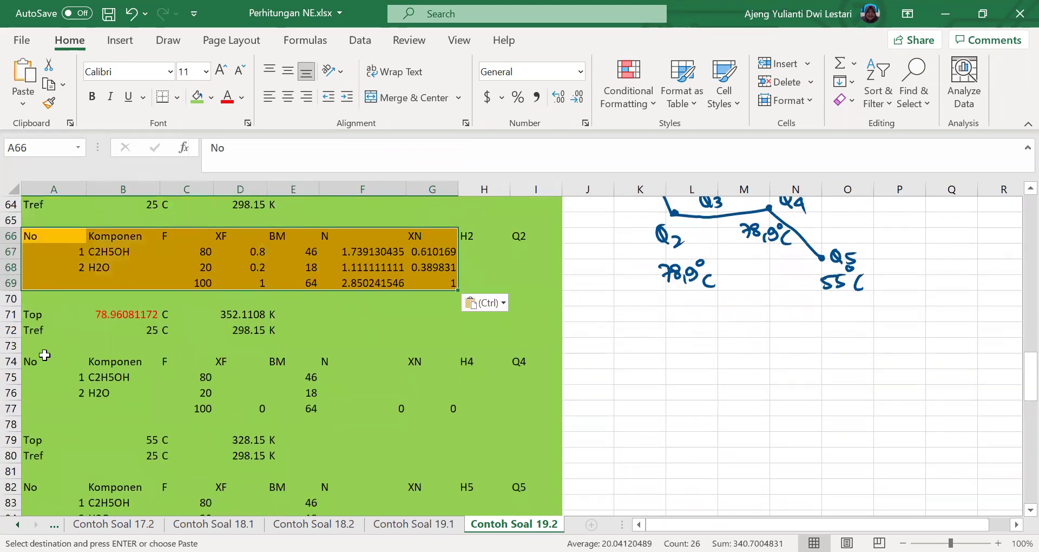
click(43, 359)
key(ctrl+v)
scroll(60, 390, down, 2)
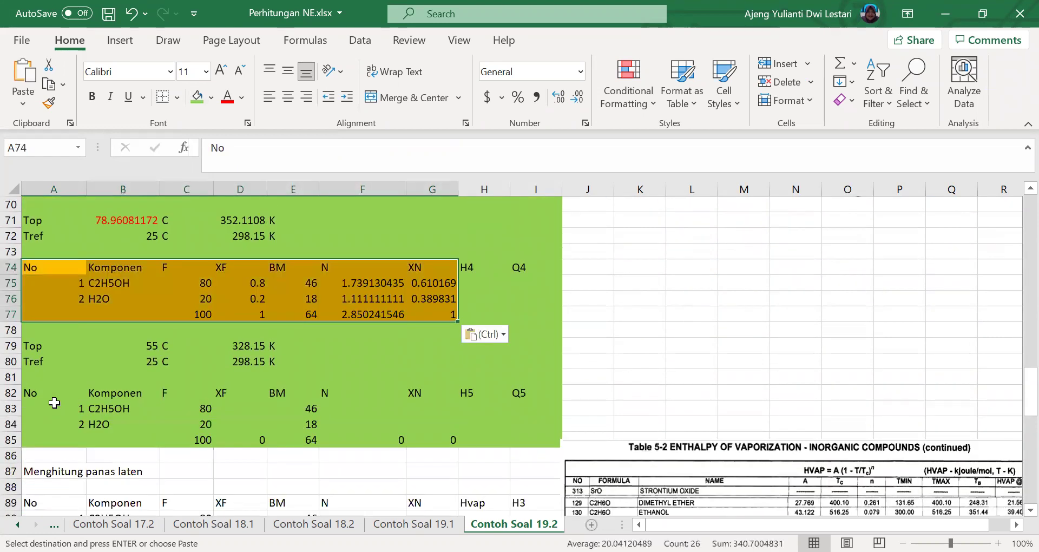
click(53, 403)
click(50, 390)
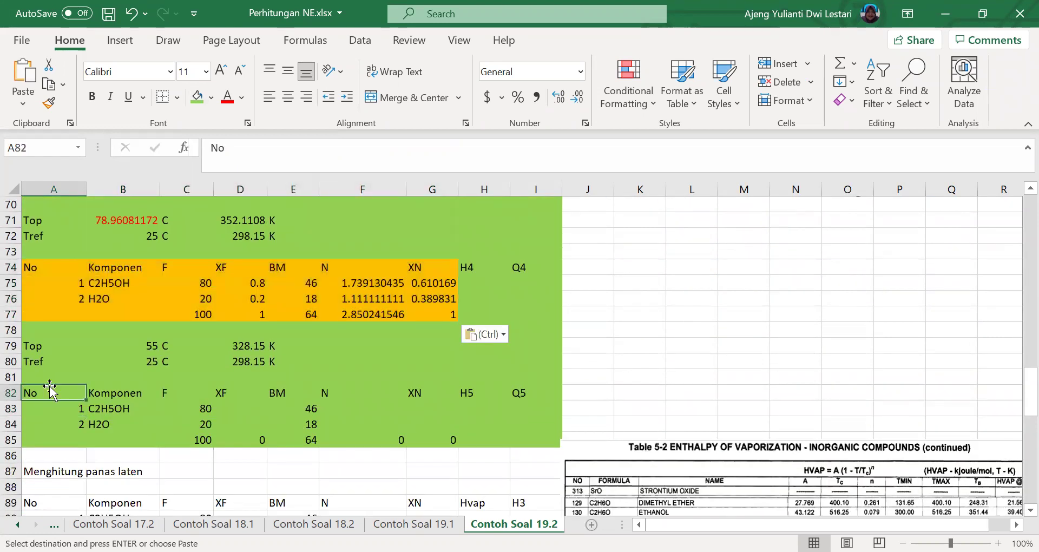
key(ctrl+v)
- Reapply the light green fill to A53:I85 so the pasted orange tables match the sensible heat section
scroll(36, 357, up, 5)
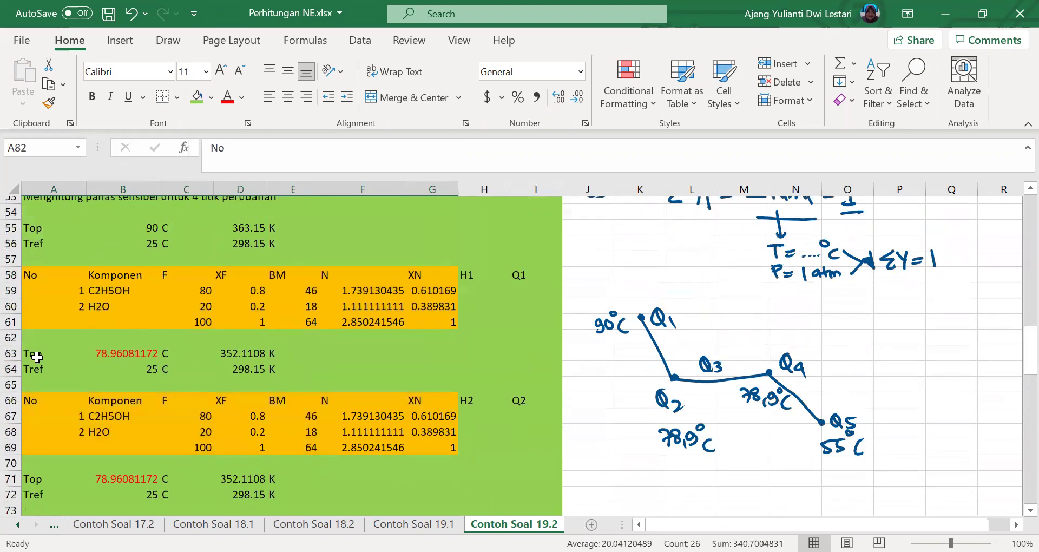
scroll(36, 357, up, 3)
drag(33, 406, 444, 501)
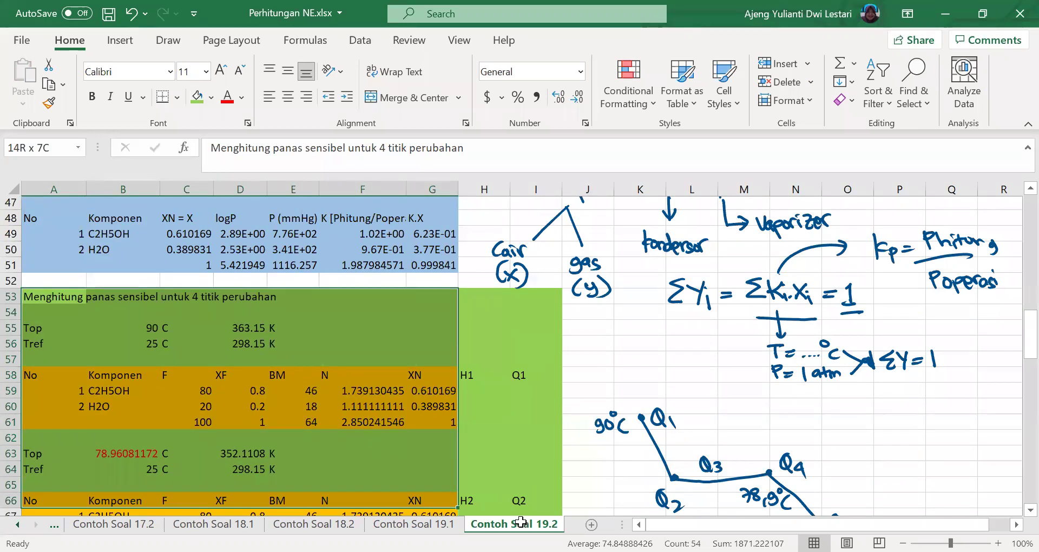
scroll(469, 348, down, 7)
shift+click(536, 456)
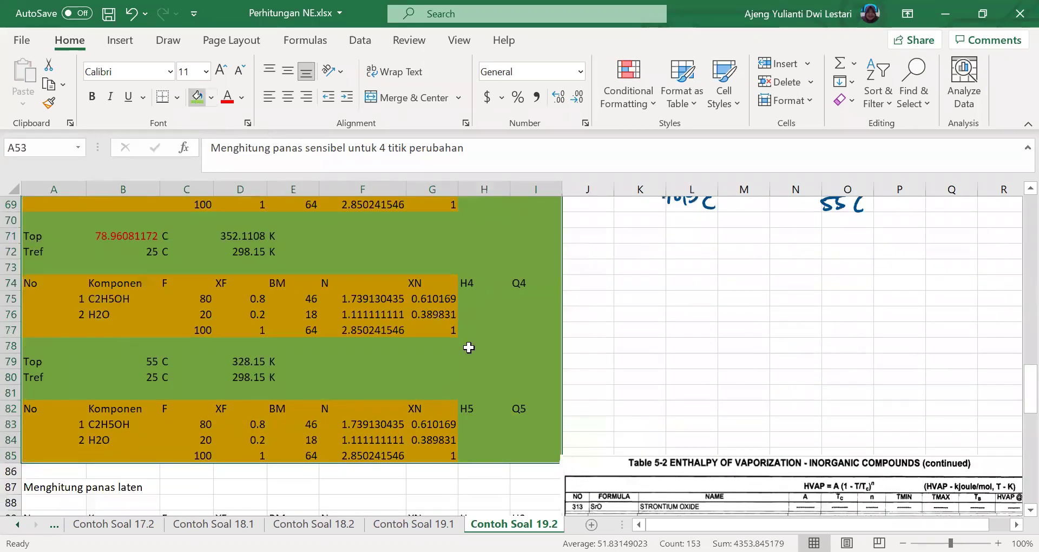
scroll(471, 352, up, 9)
click(485, 409)
- Examine the four sensible heat tables, the condenser sketch and the problem statement, with H59 selected as the first H1 cell
scroll(484, 411, down, 2)
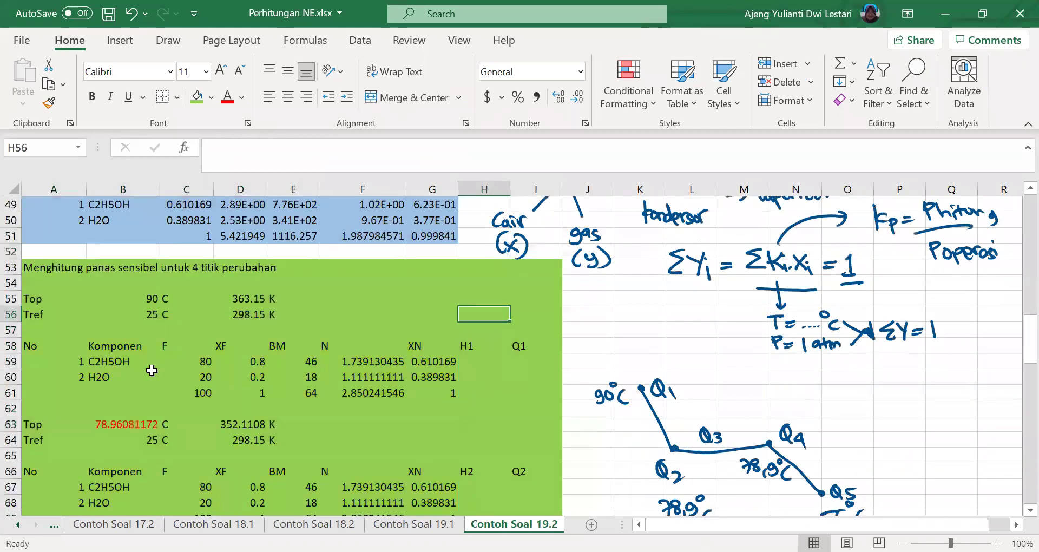
scroll(243, 358, down, 3)
scroll(379, 325, up, 1)
click(483, 263)
scroll(452, 278, up, 1)
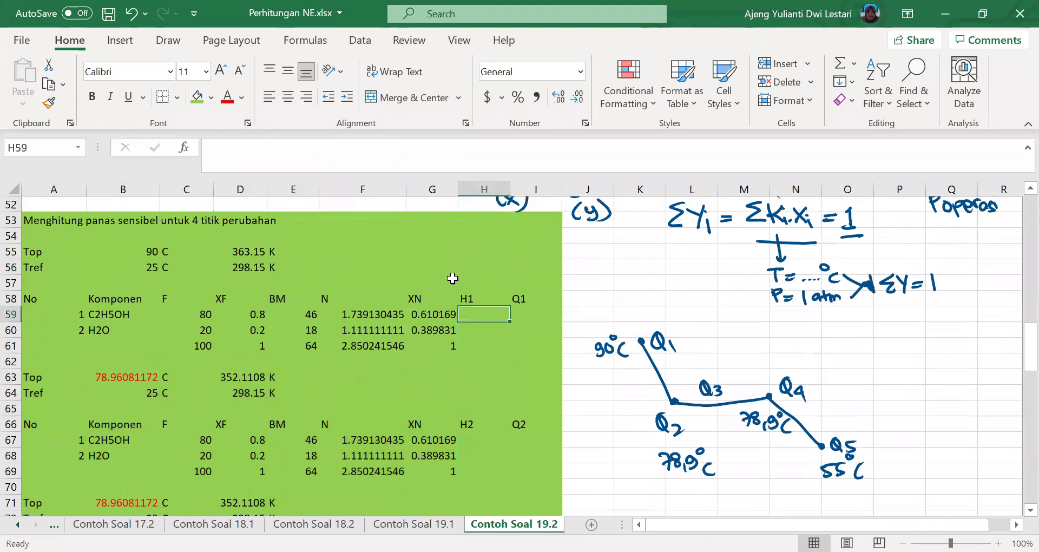
scroll(532, 373, down, 1)
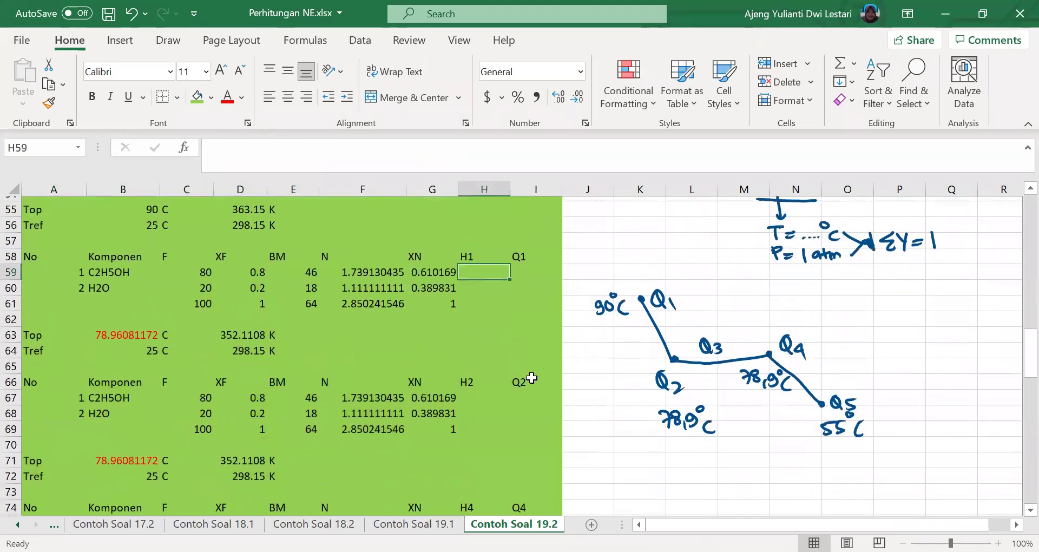
scroll(532, 378, down, 4)
scroll(532, 374, up, 5)
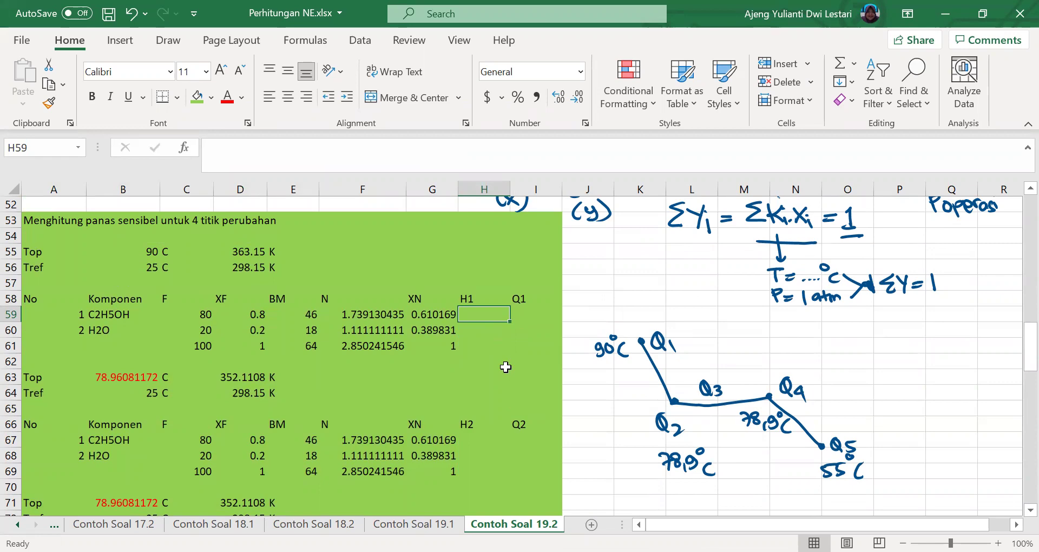
scroll(505, 367, up, 10)
scroll(76, 303, up, 7)
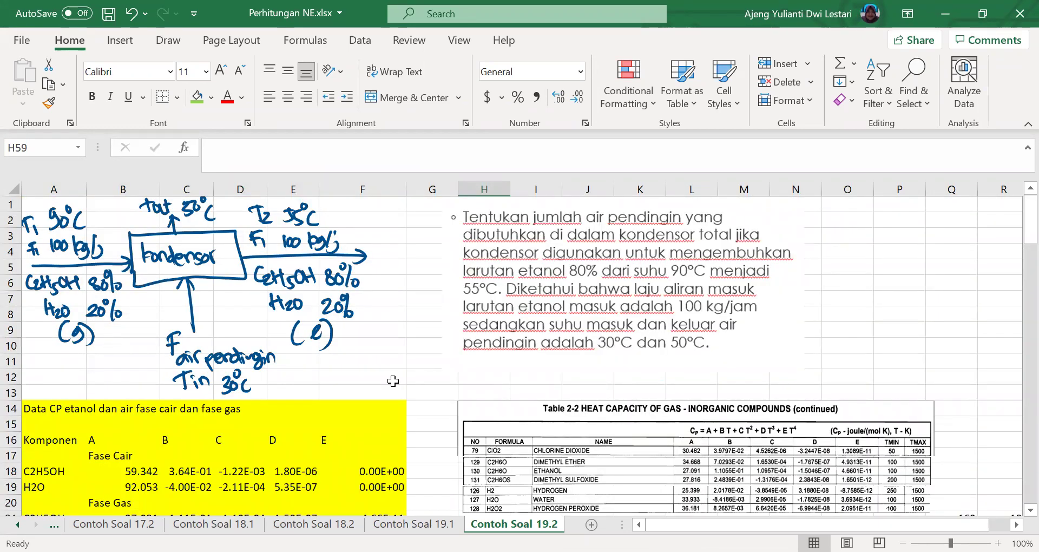
scroll(395, 381, down, 10)
scroll(432, 433, down, 5)
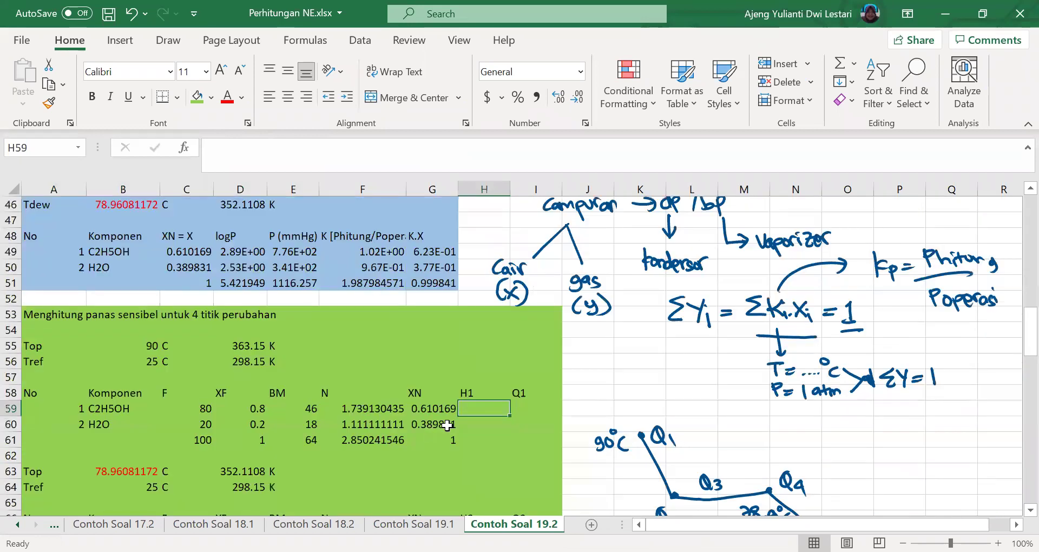
- Begin the ethanol H1 formula in H59 with the gas-phase coefficient A from the CP data, as =(B21*
text(=)
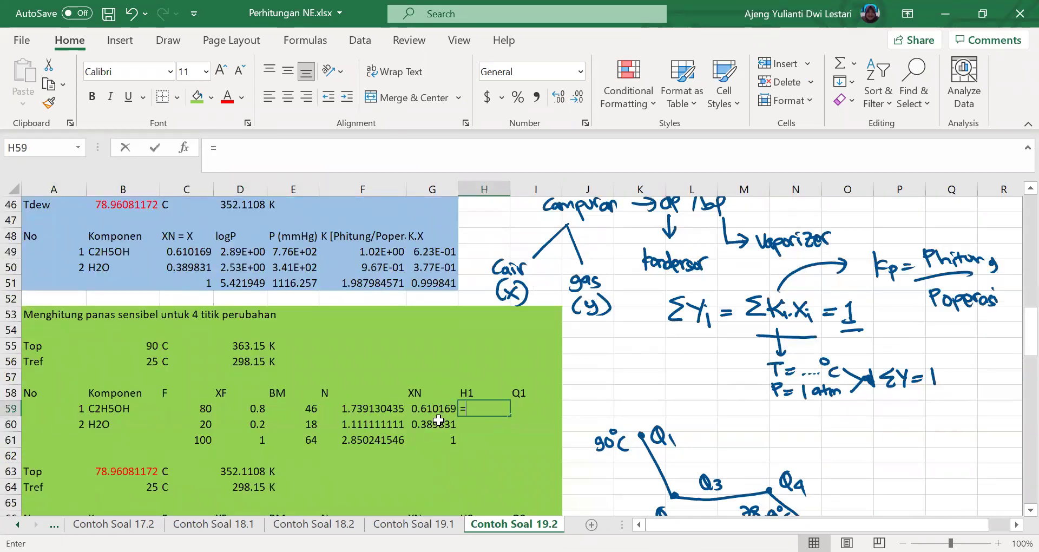
scroll(217, 391, up, 3)
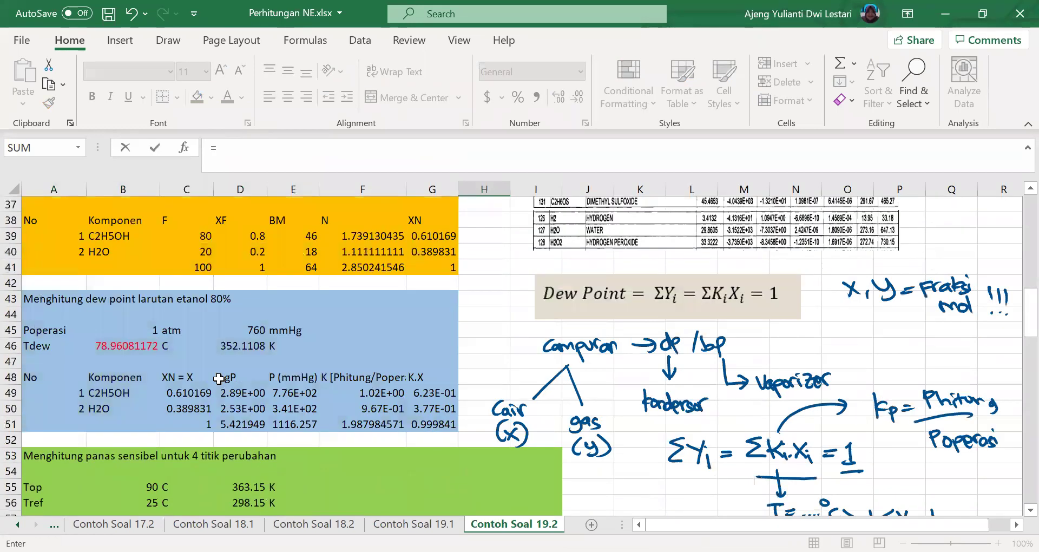
scroll(219, 379, up, 8)
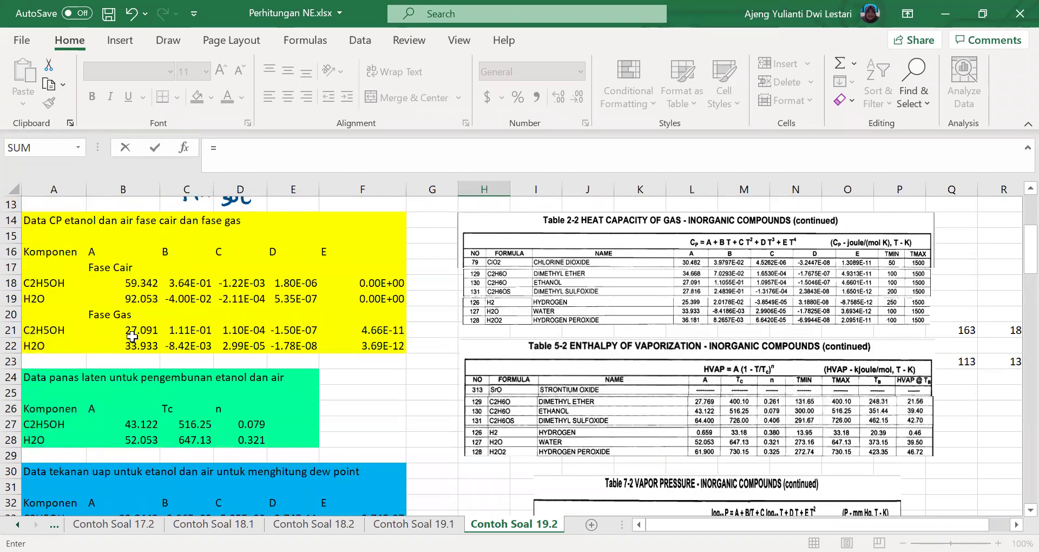
scroll(401, 427, down, 1)
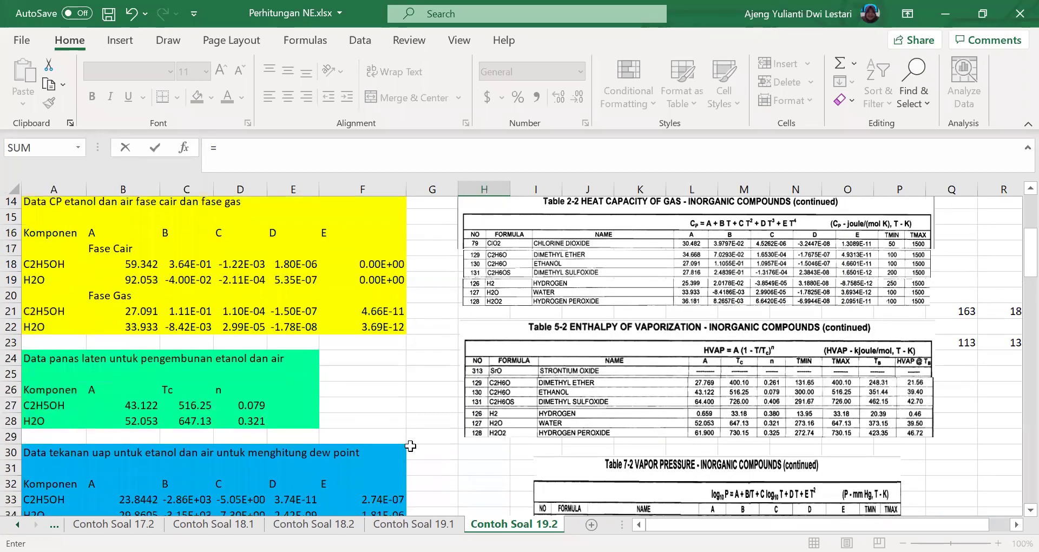
scroll(411, 446, down, 11)
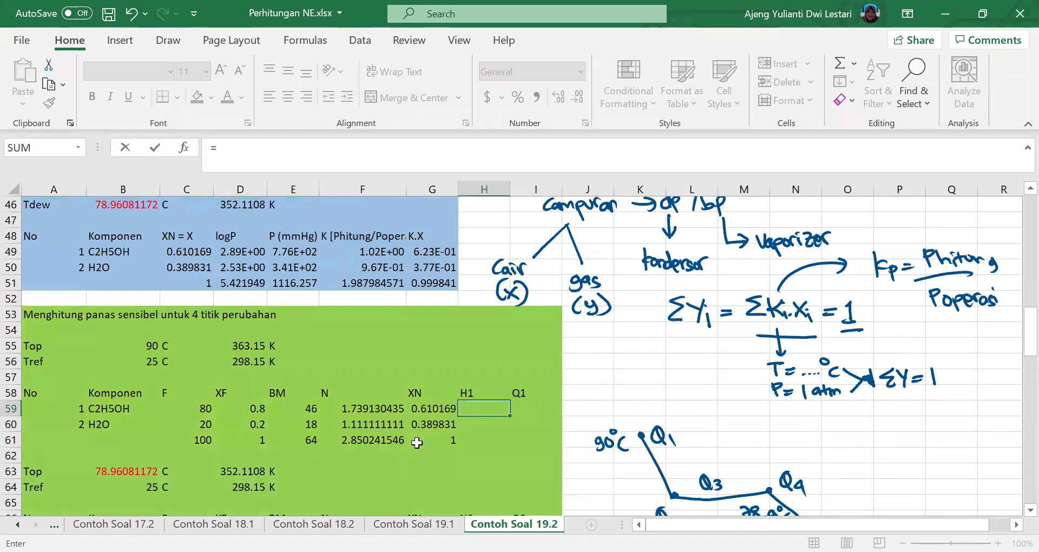
scroll(416, 443, up, 11)
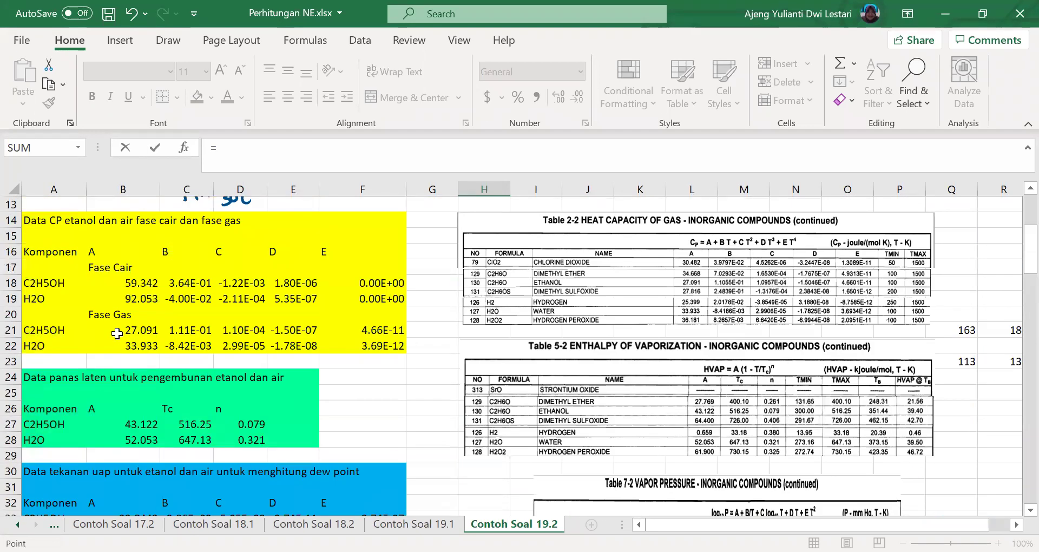
click(117, 333)
key(BackSpace)
key(BackSpace)
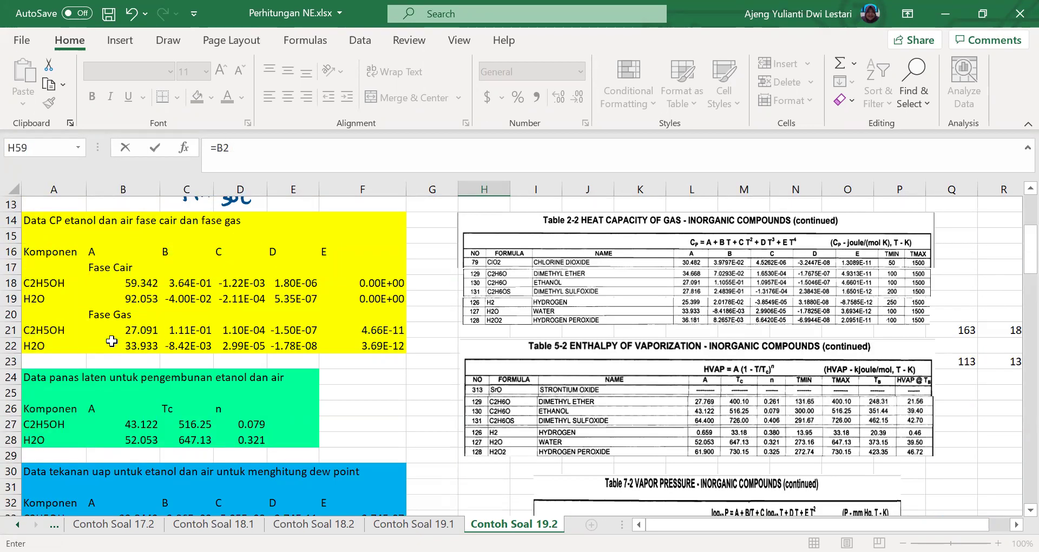
key(BackSpace)
text(()
click(111, 345)
click(117, 328)
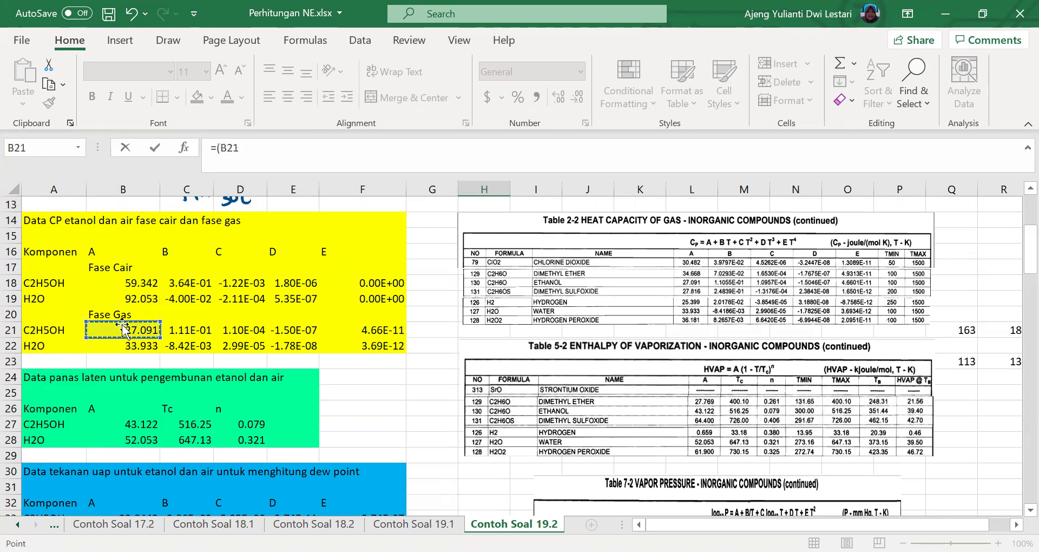
text(*)
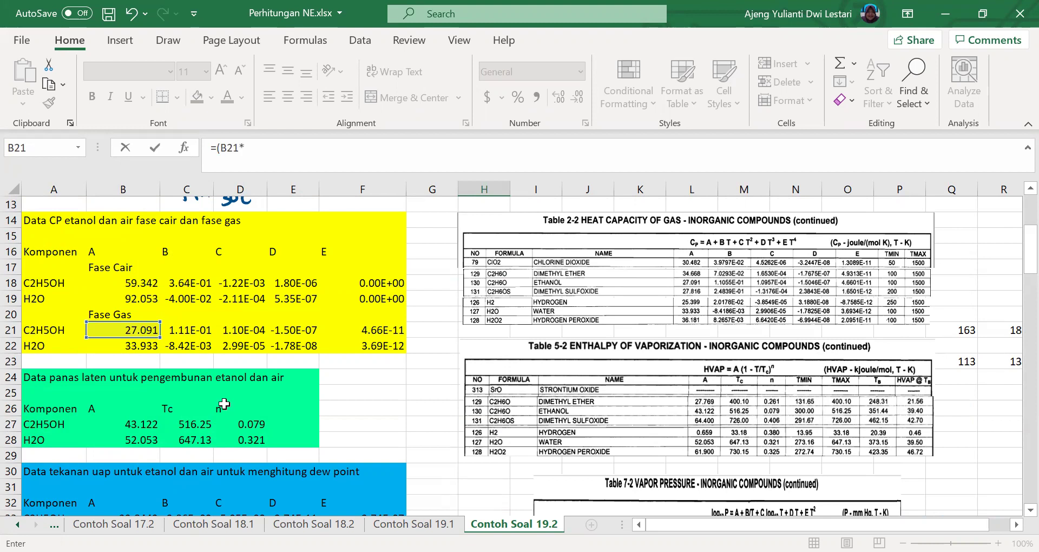
- Complete the A term of the ethanol H1 formula with the temperature difference, as (B21*(D55-D56))
scroll(224, 403, down, 11)
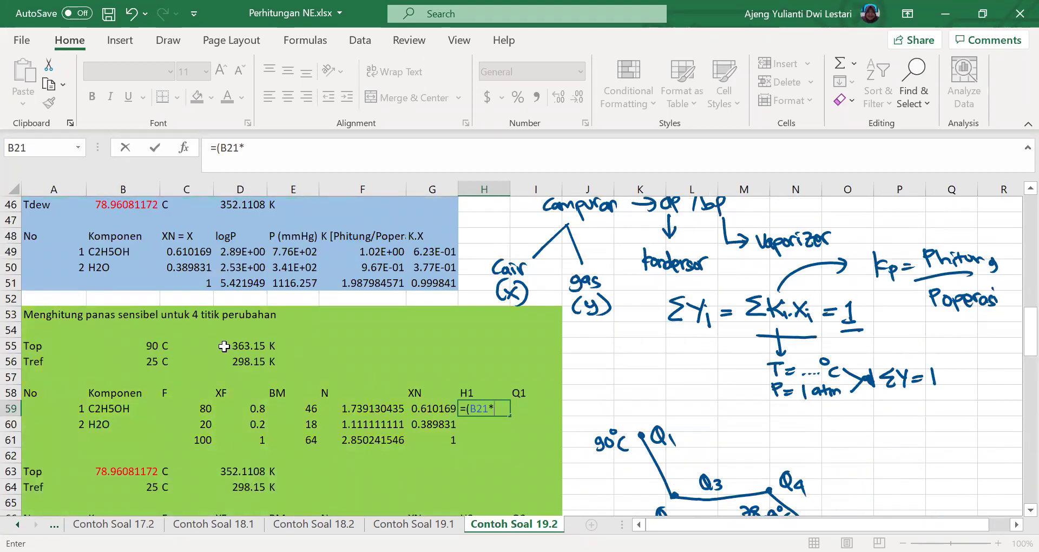
text(()
click(225, 346)
text(-)
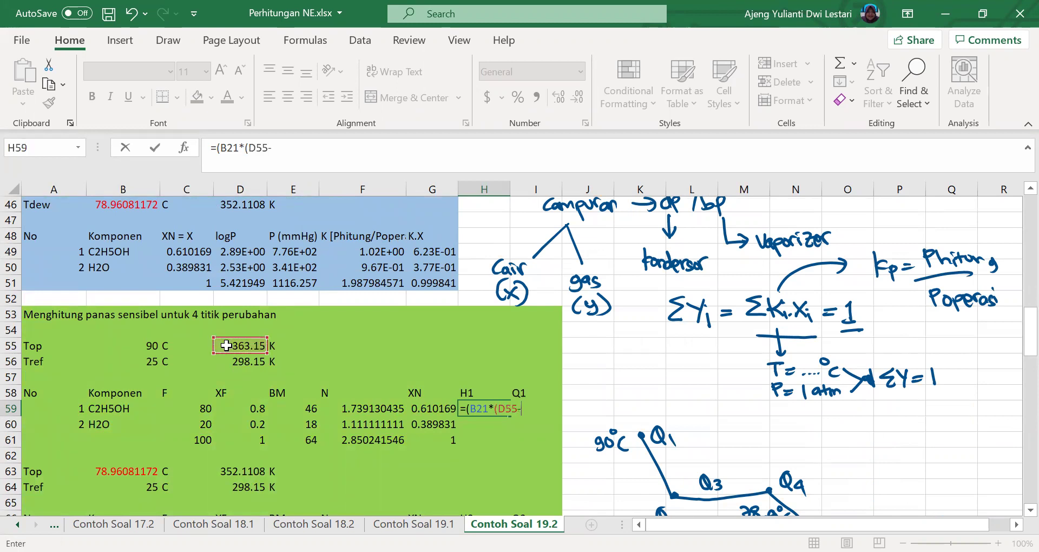
click(228, 362)
text())
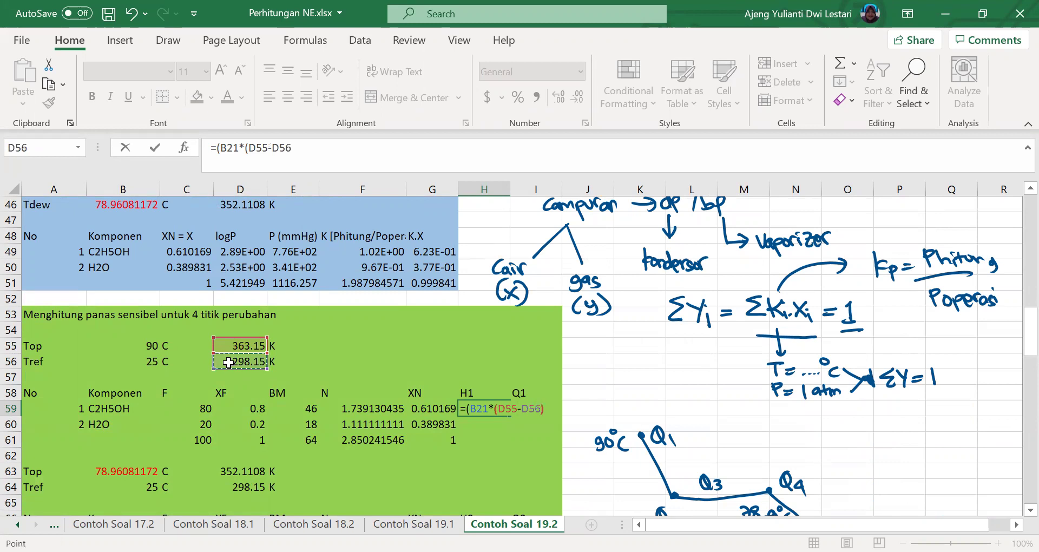
text())
- Add the B coefficient term +(C21/2*(D55^2-D56^2)) to the ethanol H1 formula
scroll(317, 332, up, 5)
scroll(317, 332, up, 6)
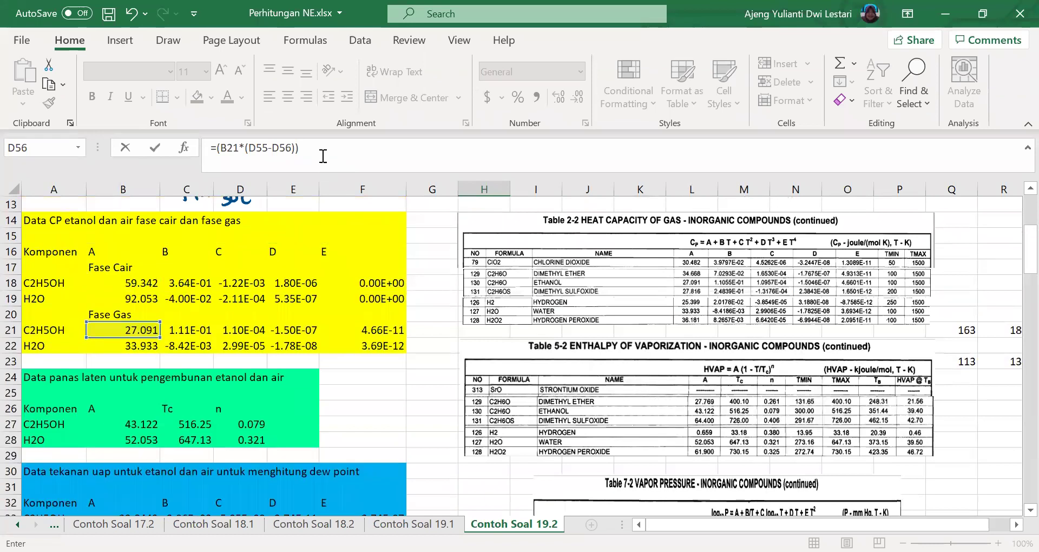
click(323, 156)
click(164, 326)
text(/2*()
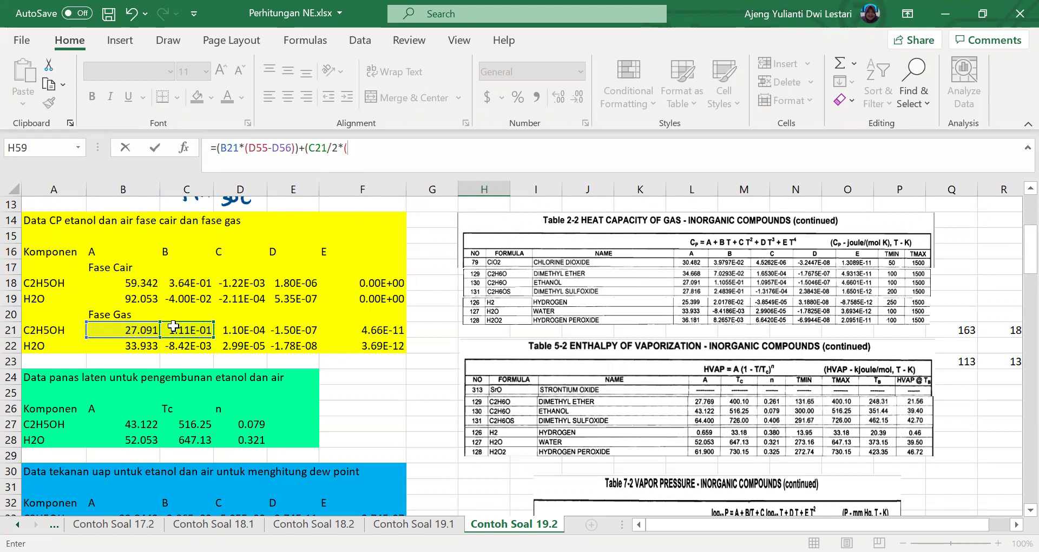
text(D55^2-D56)
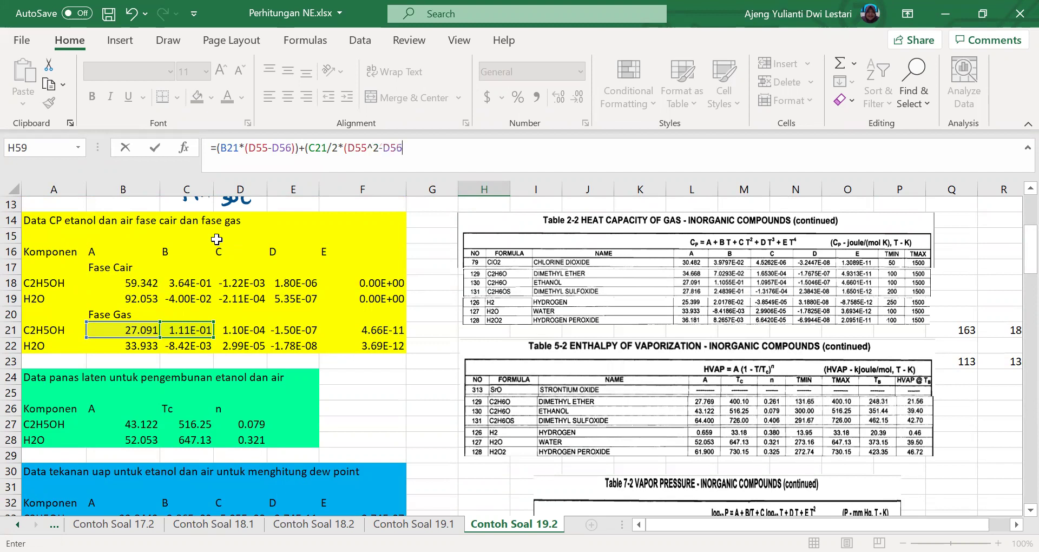
text(^2))+()
- Extend the H1 formula with the C coefficient term (D21/3*(D55^3-D56^3))
click(226, 327)
text(/)
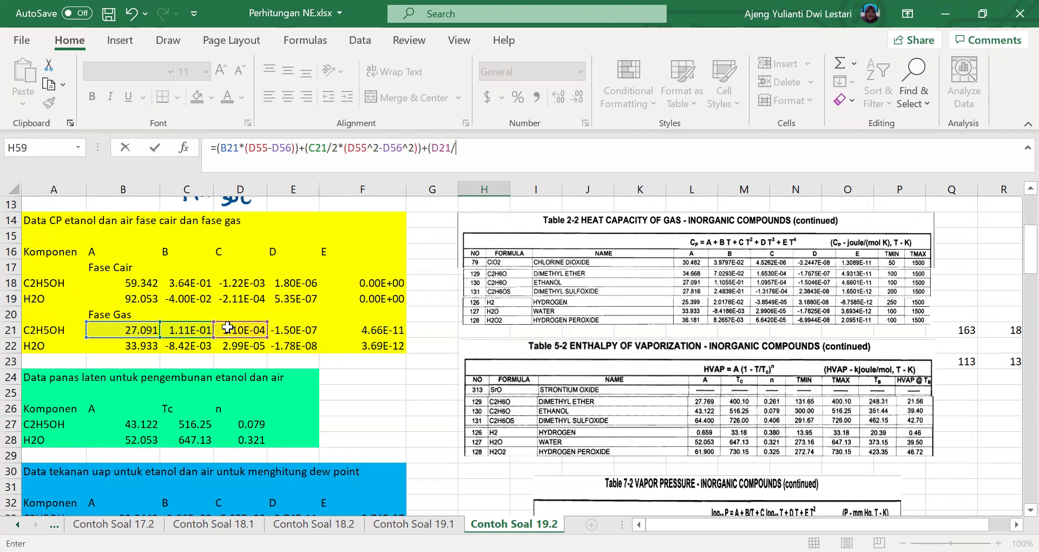
text(3*(D55)
text(^3-D56^)
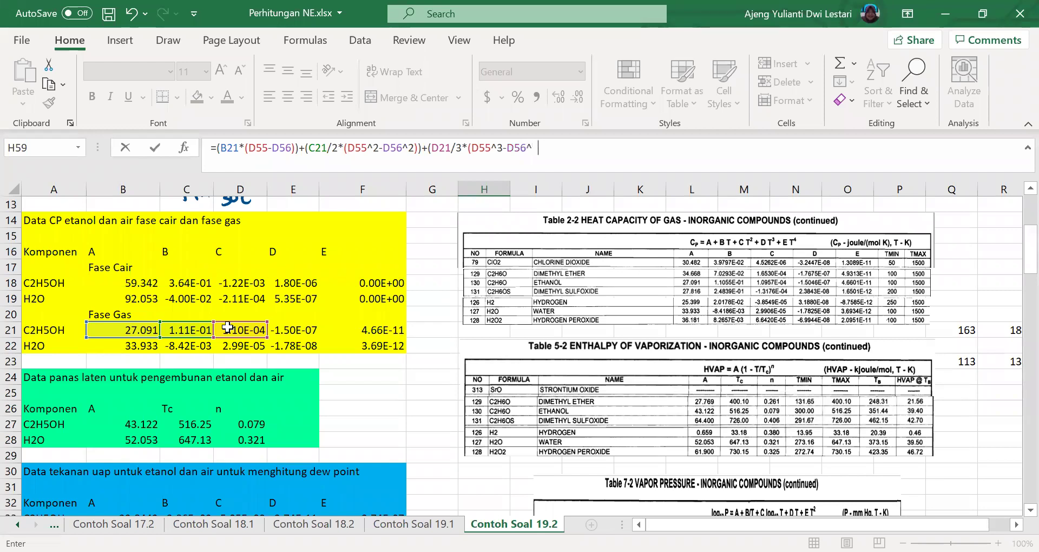
text(3))+()
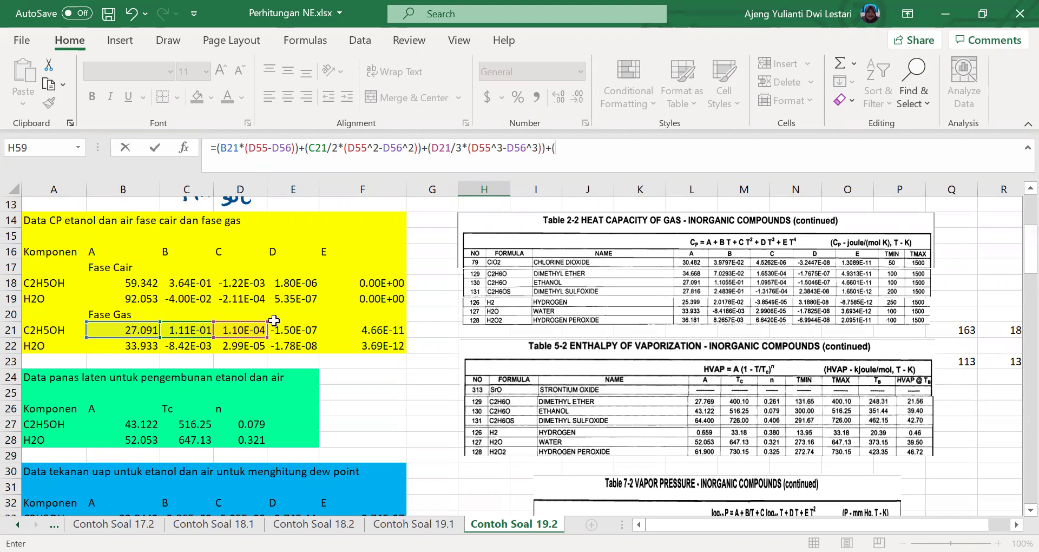
- Add the D and E coefficient terms (E21/4*(D55^4-D56^4)) and (F21/5*(D55^5-D56^5)) to the H1 formula
click(291, 331)
text(/4)
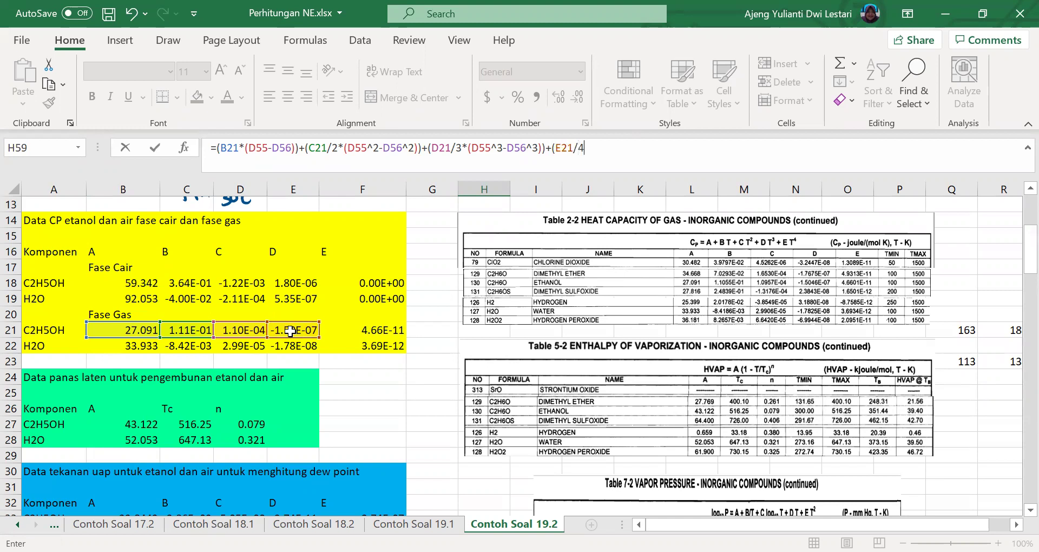
text(*(D55^4-D56^4)))
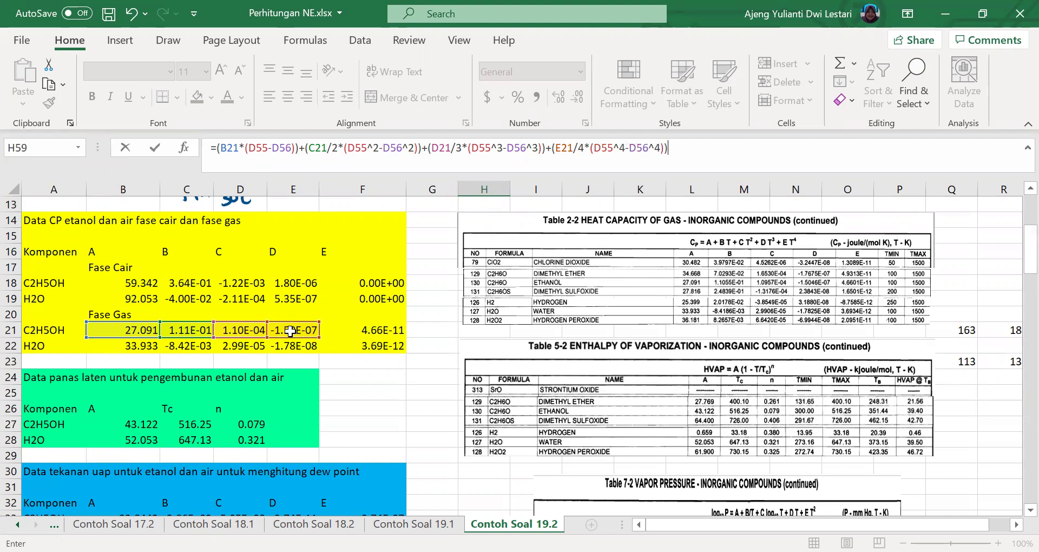
text(+()
click(327, 329)
text(/)
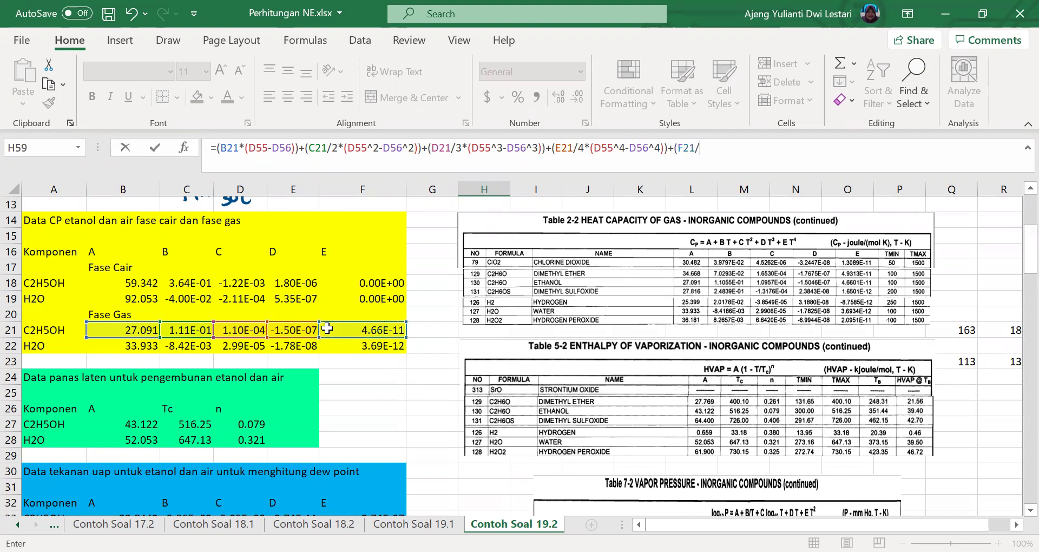
text(5*(D55^5-D56^5))
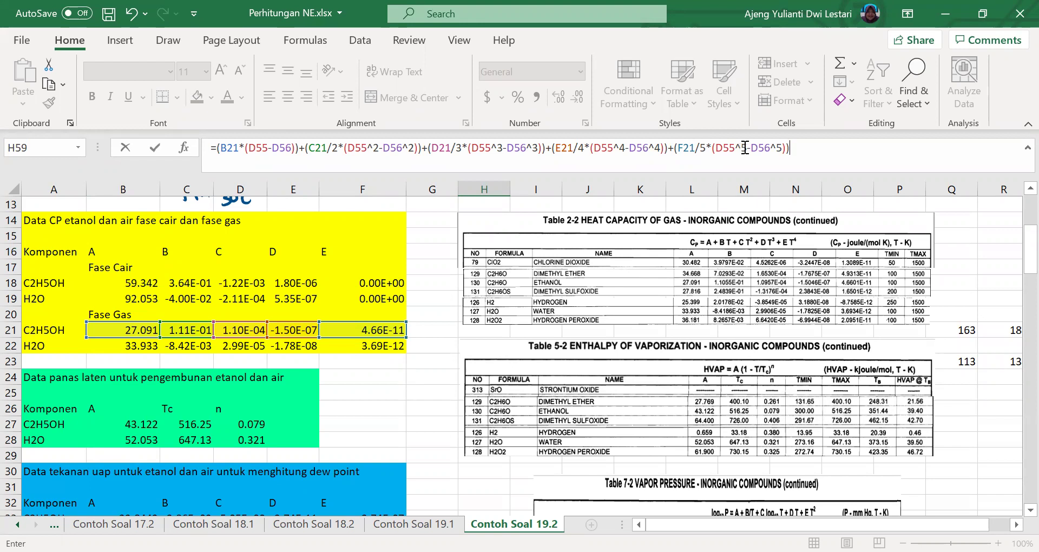
- Make the temperature references in the formula's first term absolute, as $D$55-$D$56
click(270, 147)
key(F4)
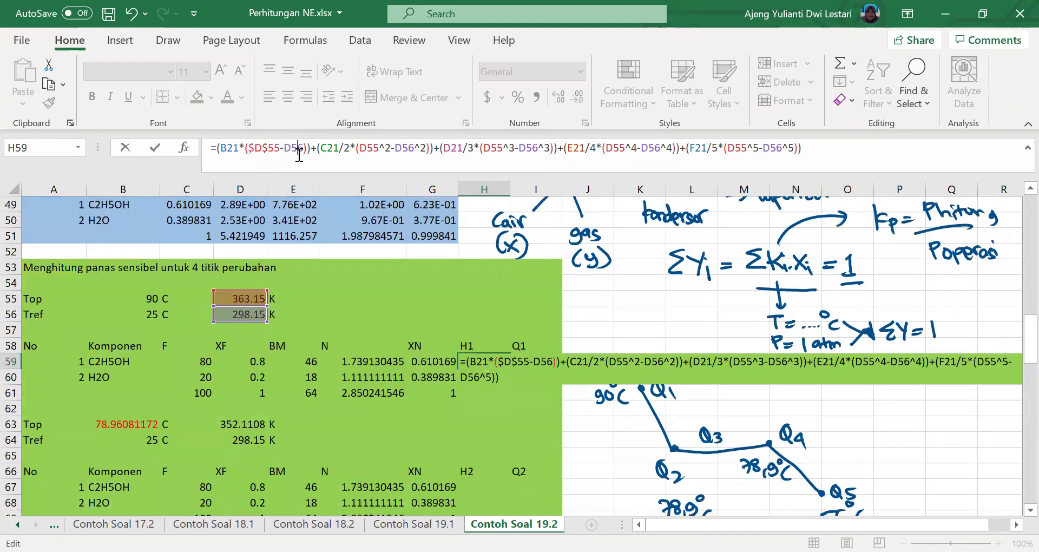
key(F4)
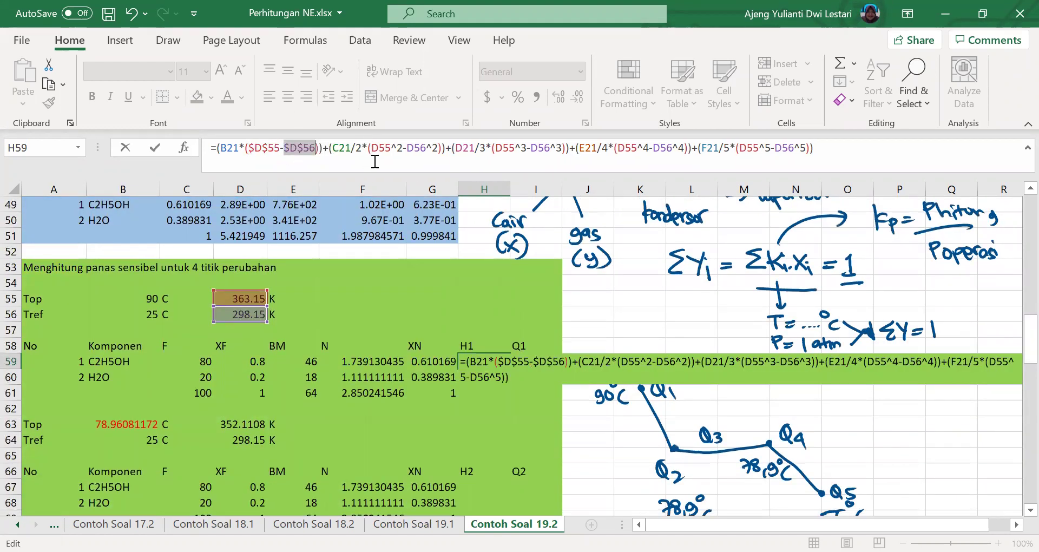
click(382, 145)
key(ctrl+Return)
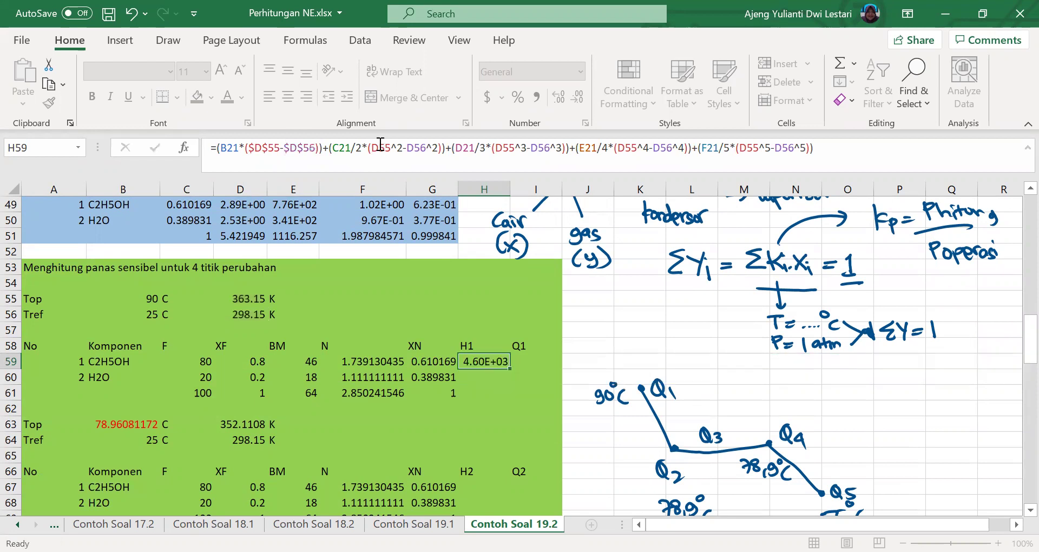
key(F5)
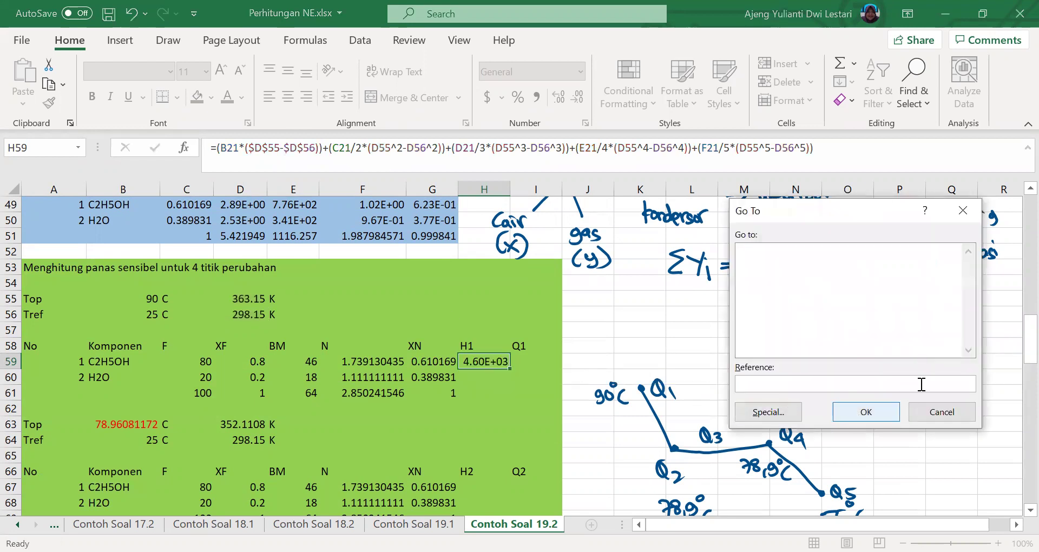
click(947, 414)
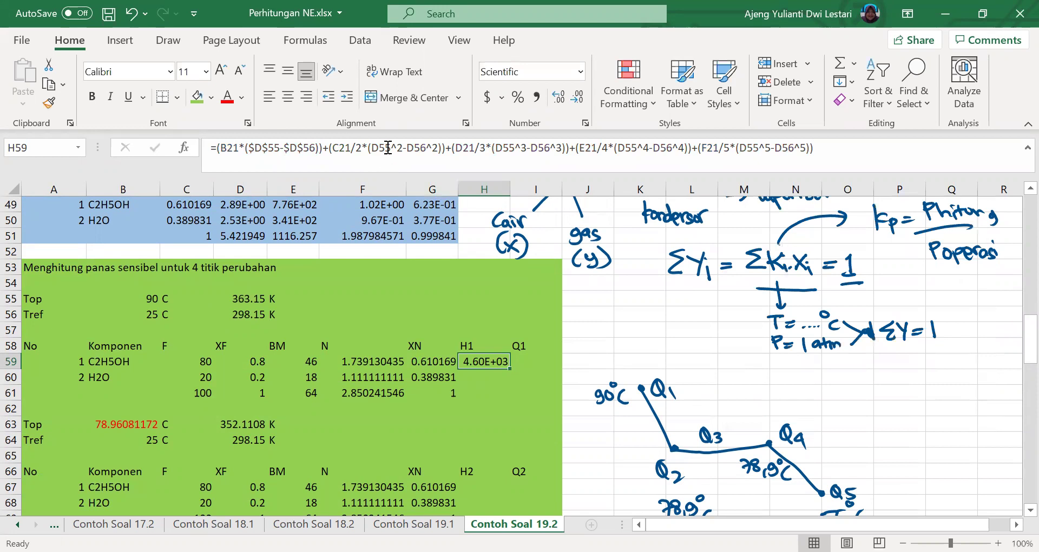
- Lock the D55 and D56 references as $D$55 and $D$56 in the squared and cubed terms of the H59 formula
click(387, 146)
key(F4)
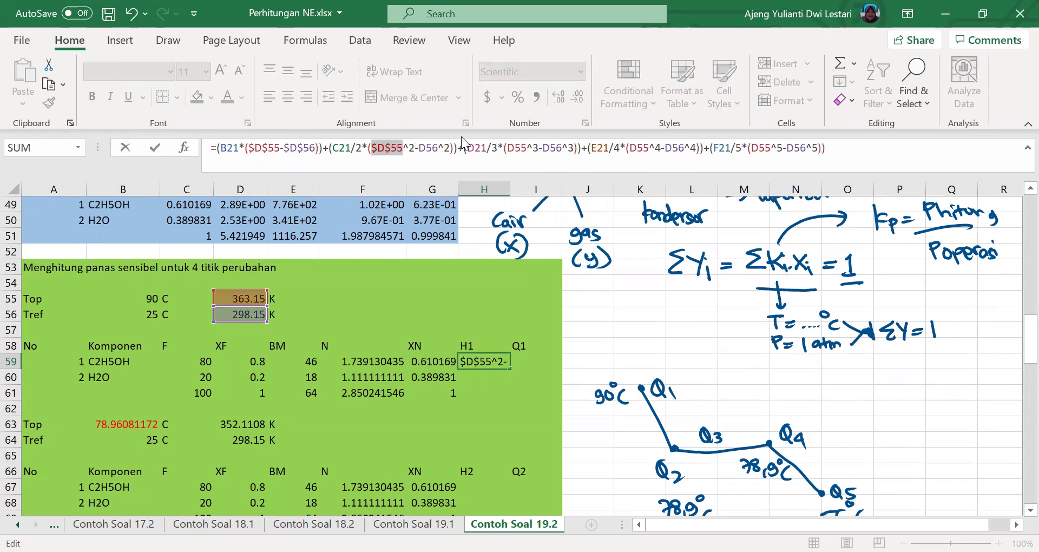
click(429, 146)
key(F4)
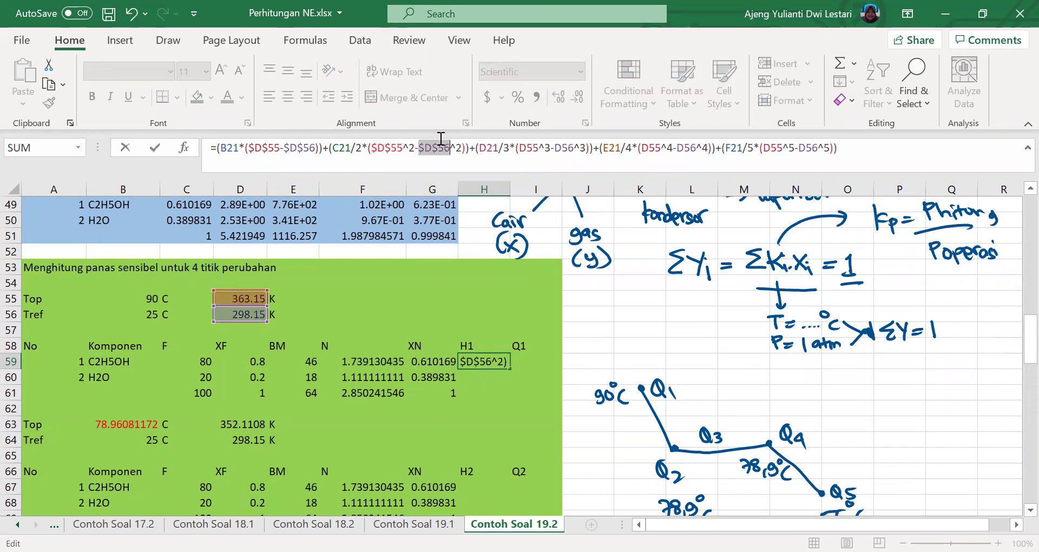
click(534, 147)
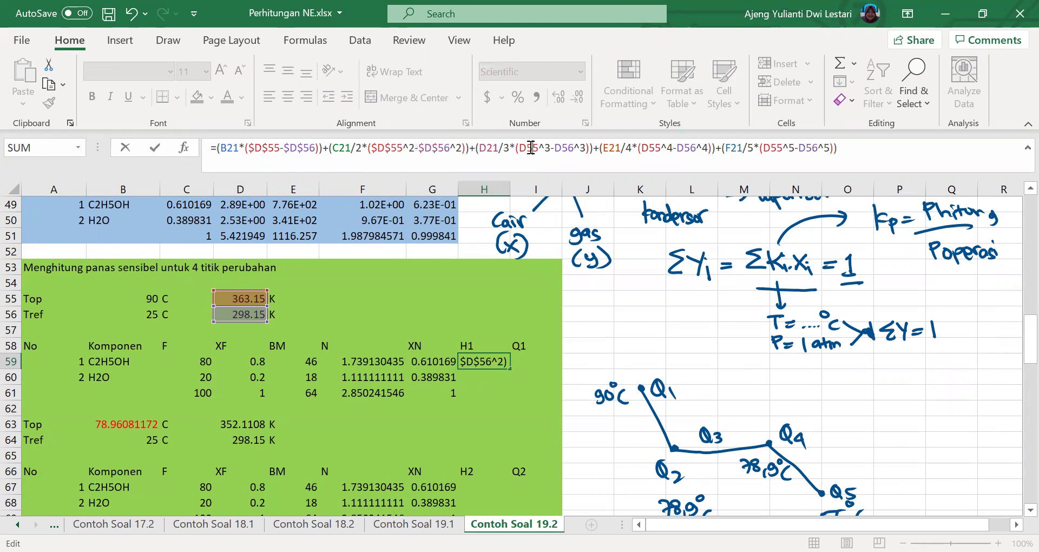
key(F4)
click(587, 141)
key(F4)
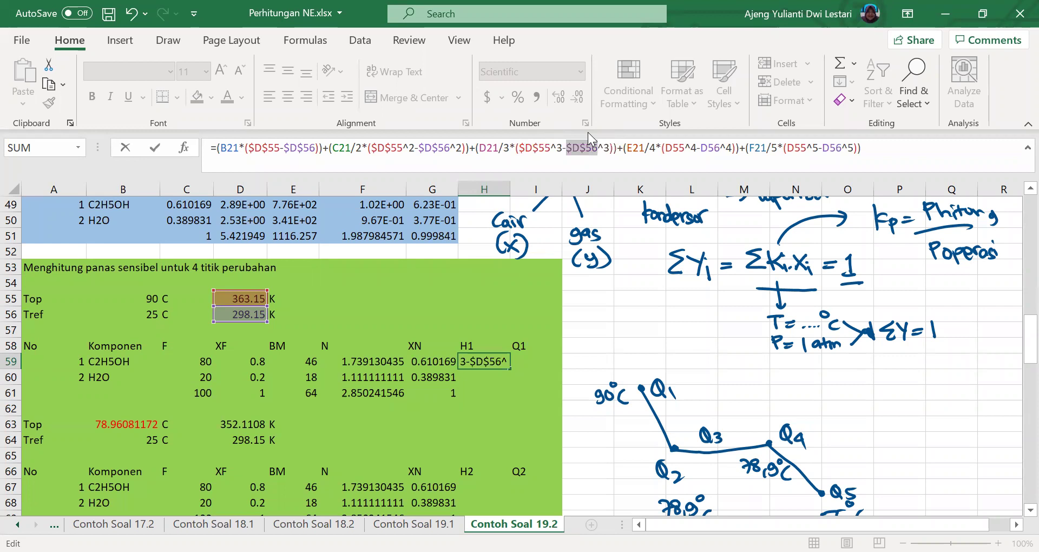
- Lock D55 and D56 as absolute in the fourth- and fifth-power terms, and fill the H1 formula down to H60 for water
click(675, 148)
key(F4)
click(726, 149)
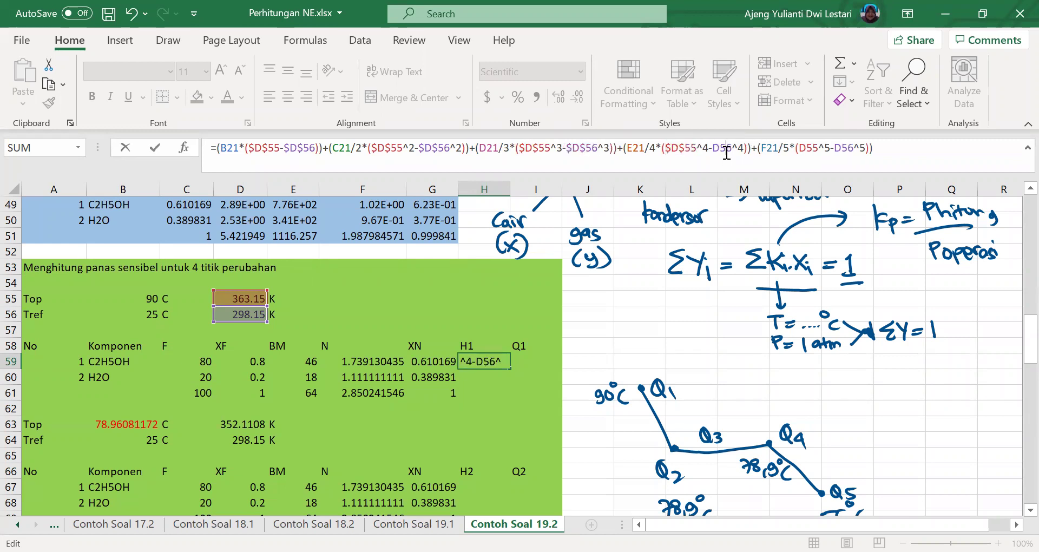
key(F4)
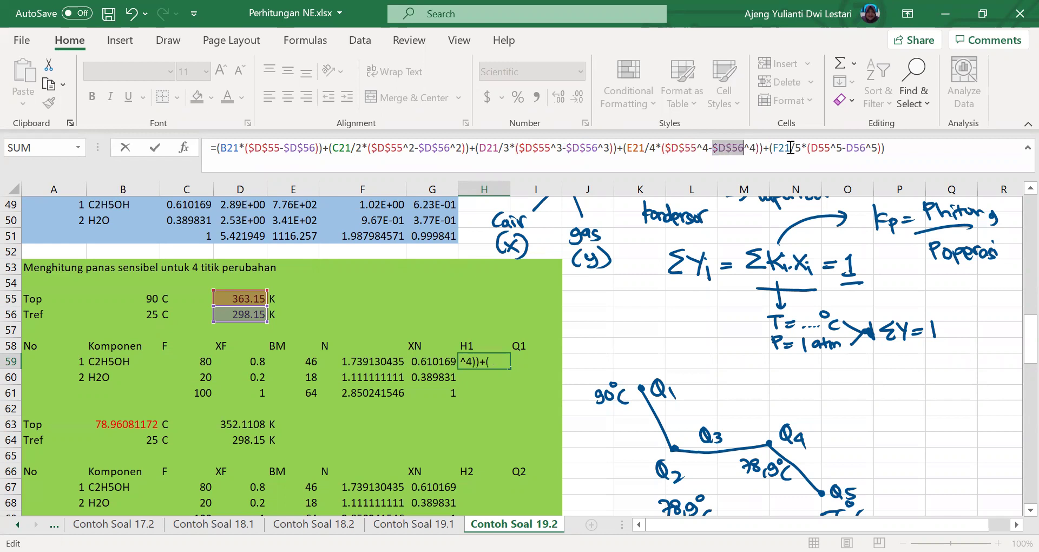
click(824, 150)
key(F4)
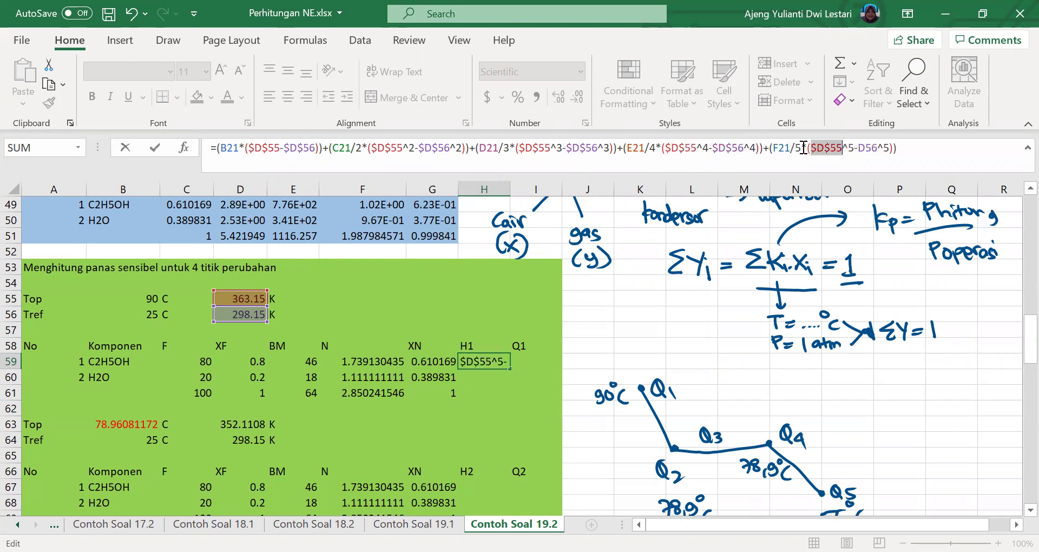
click(879, 143)
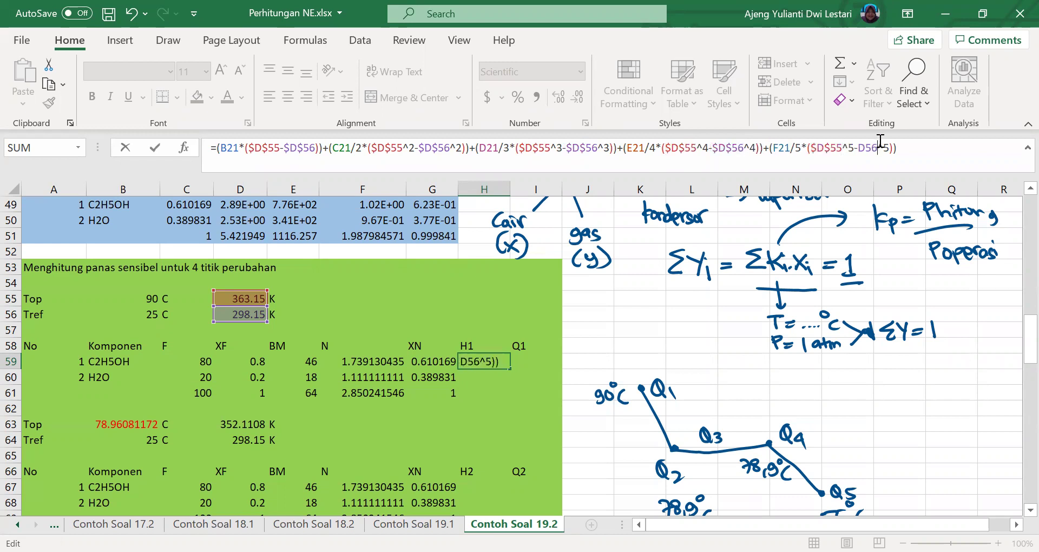
key(F4)
key(Return)
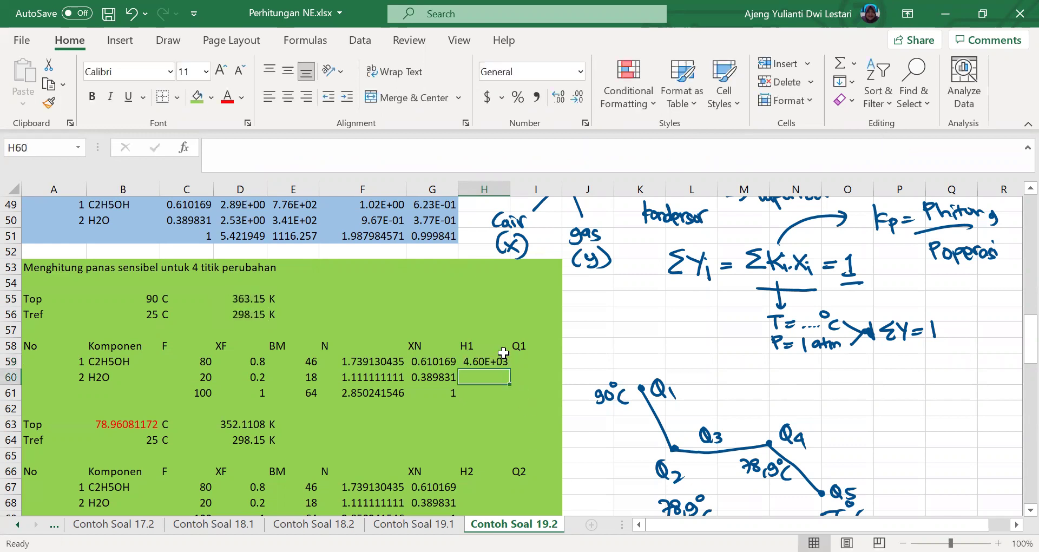
click(503, 355)
drag(509, 369, 514, 376)
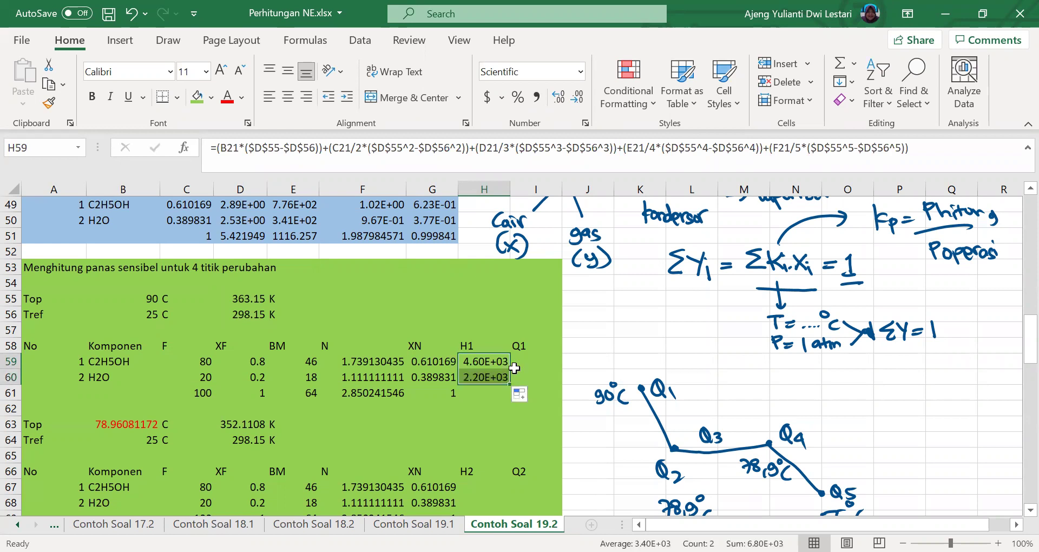
click(525, 359)
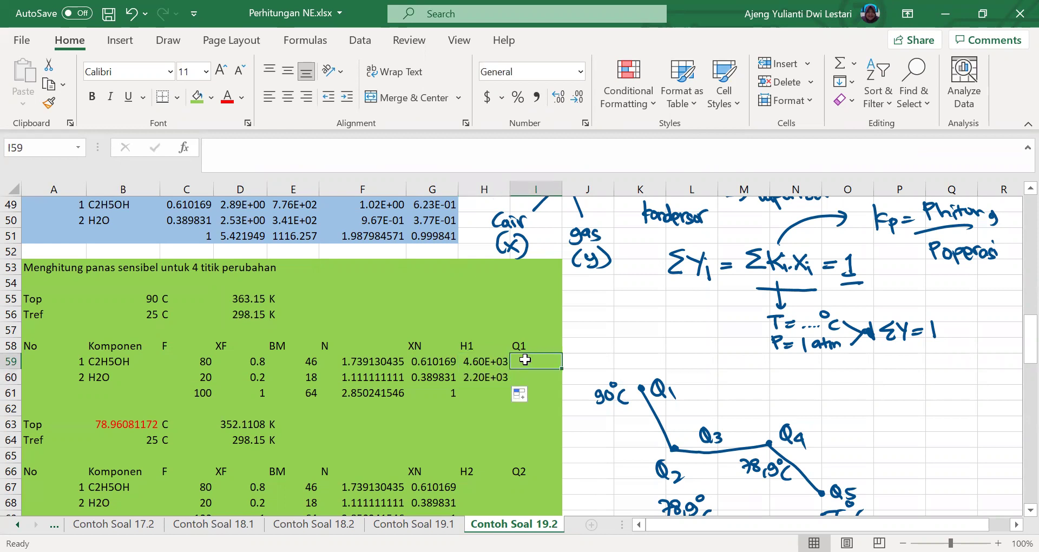
text(=)
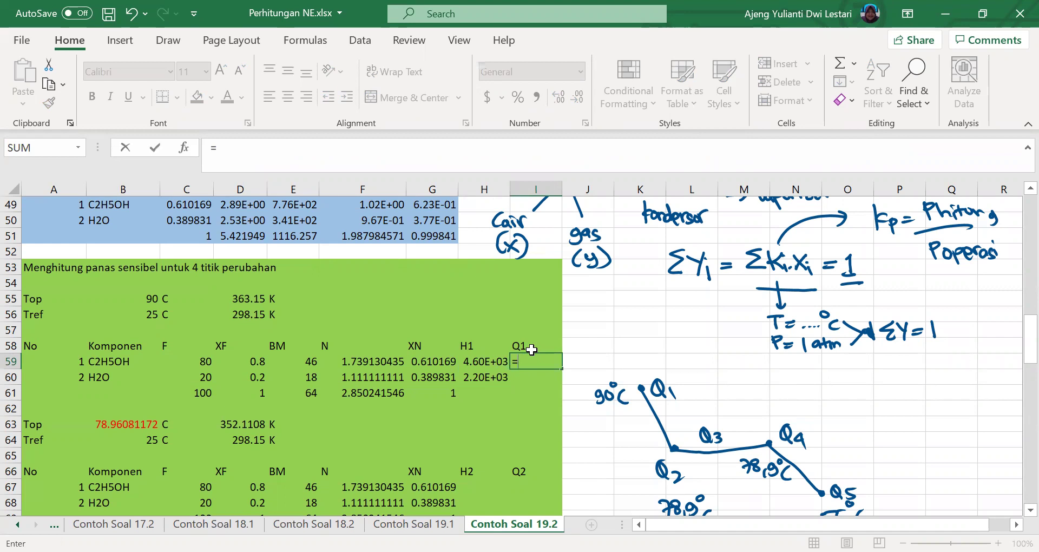
key(Escape)
- Check the heat capacity table's units and relabel the Q1 header in I58 as "Q1 (kj)"
click(531, 350)
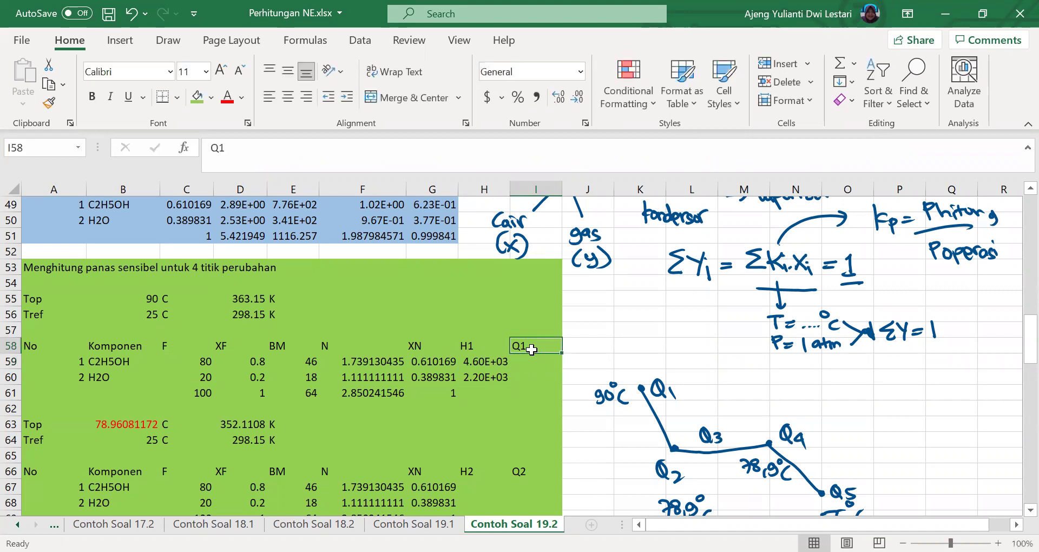
double_click(531, 349)
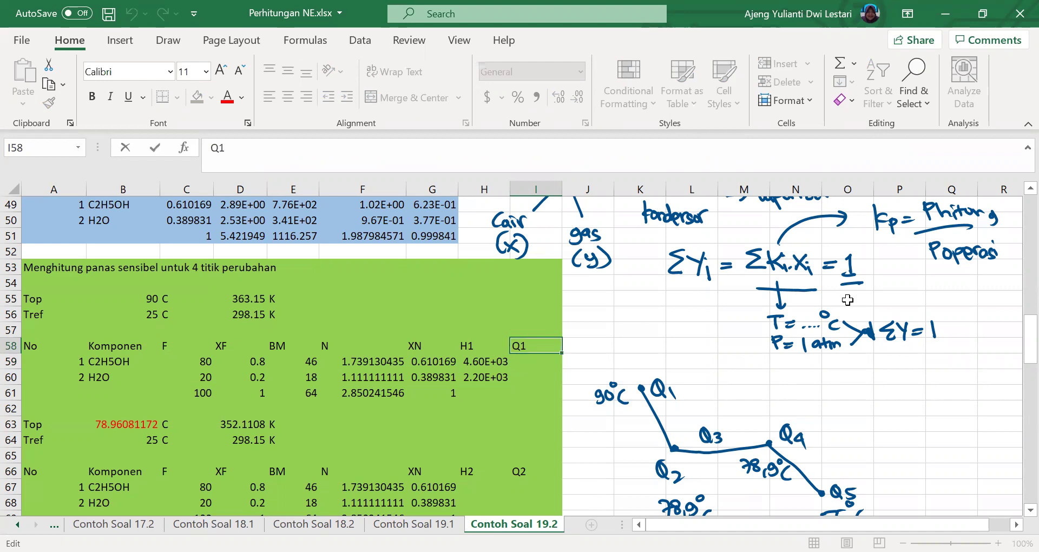
scroll(848, 303, up, 3)
scroll(848, 303, up, 2)
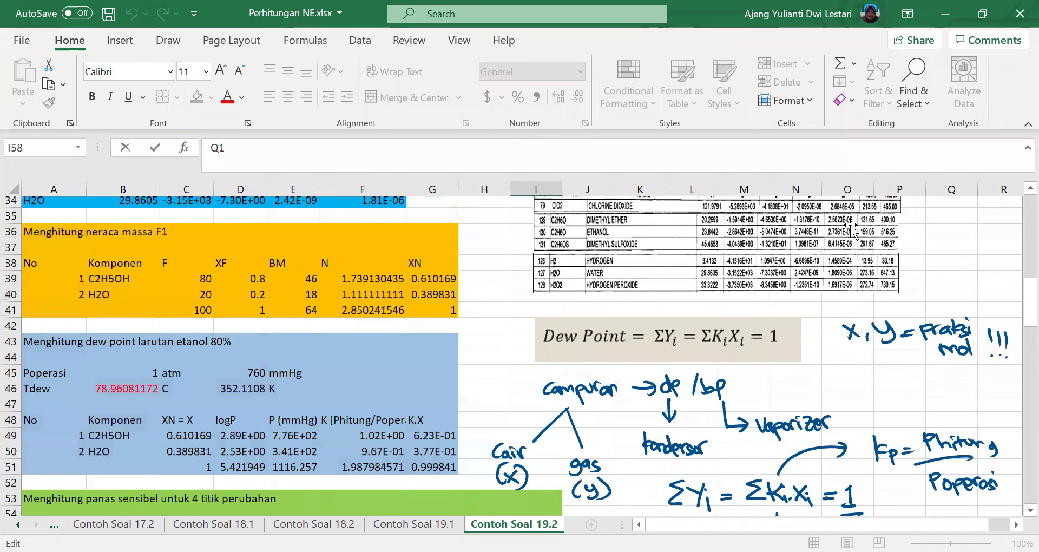
scroll(873, 242, up, 3)
scroll(871, 254, up, 1)
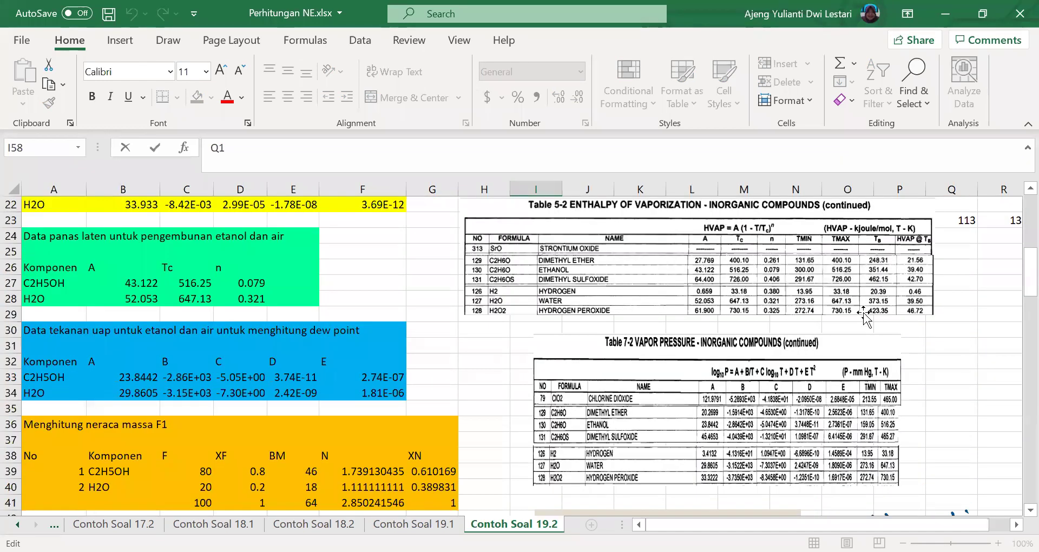
scroll(572, 350, up, 4)
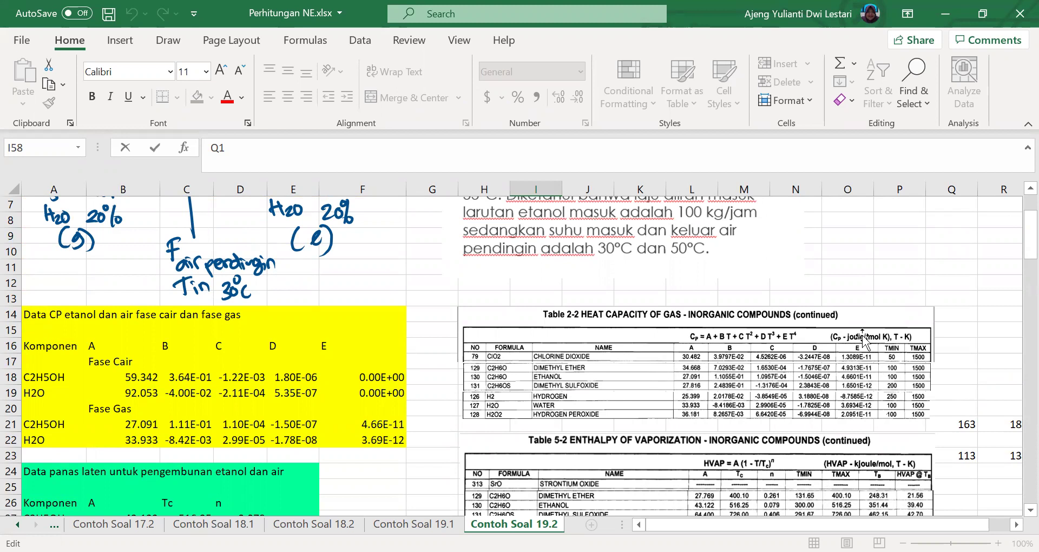
scroll(864, 359, down, 1)
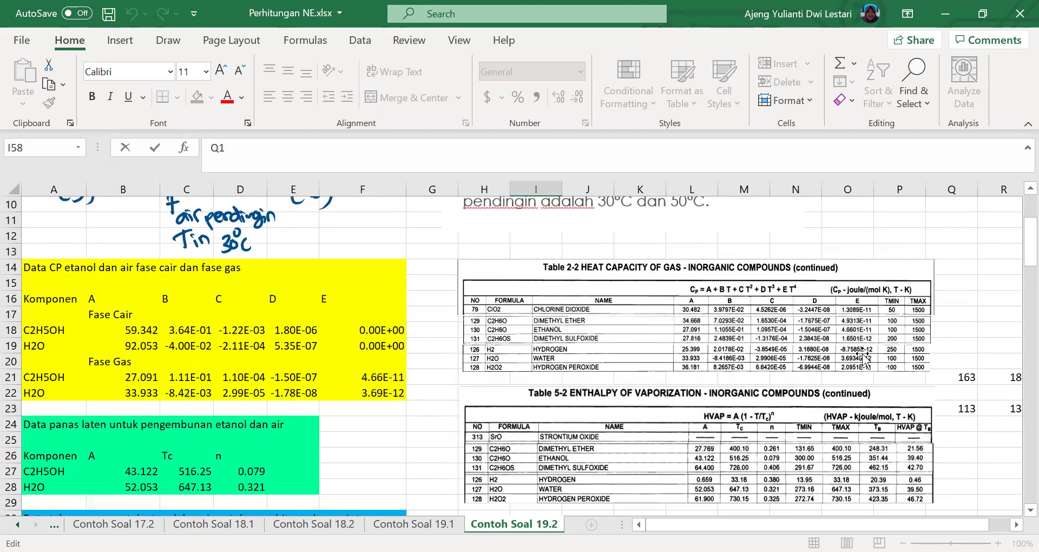
scroll(864, 359, down, 5)
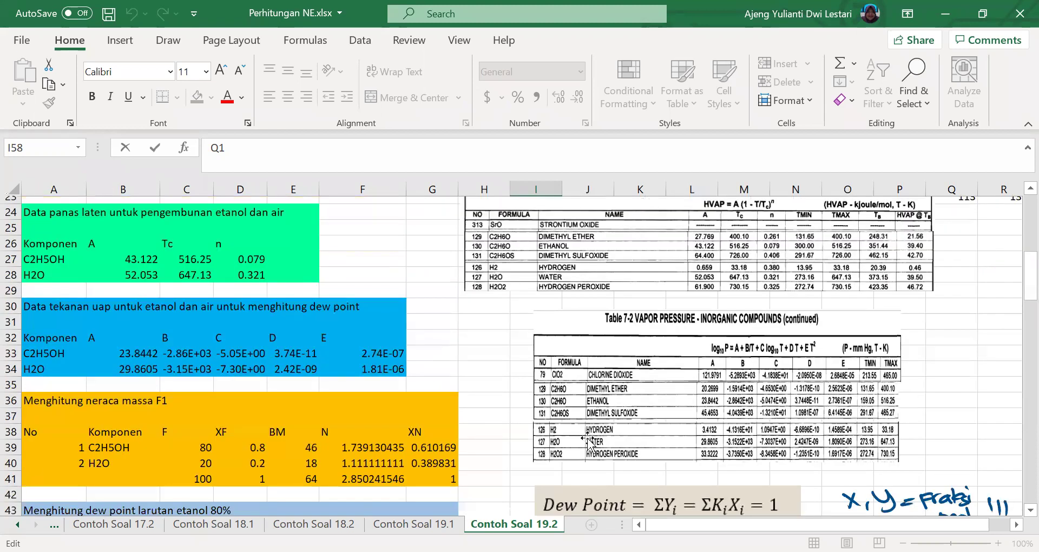
scroll(591, 435, down, 8)
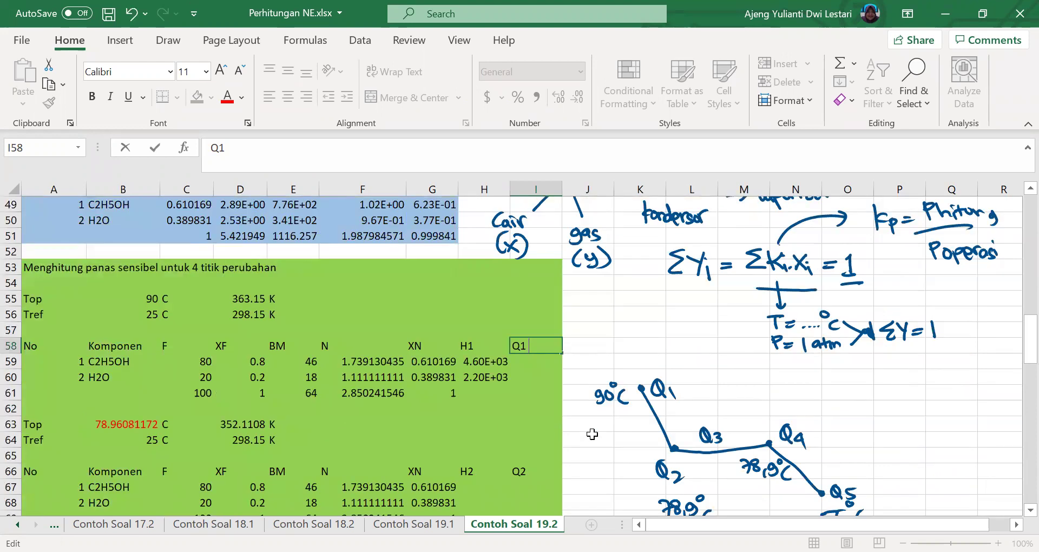
key(Return)
- Calculate ethanol's Q1 in I59 as =H59*F59 and fill the formula down to I60 for water
text(=)
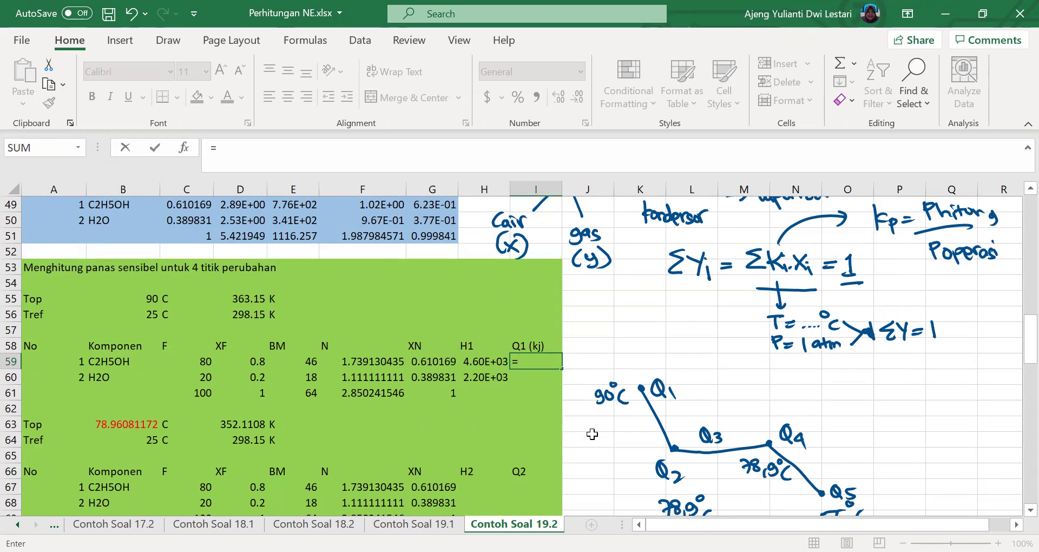
click(476, 360)
text(*)
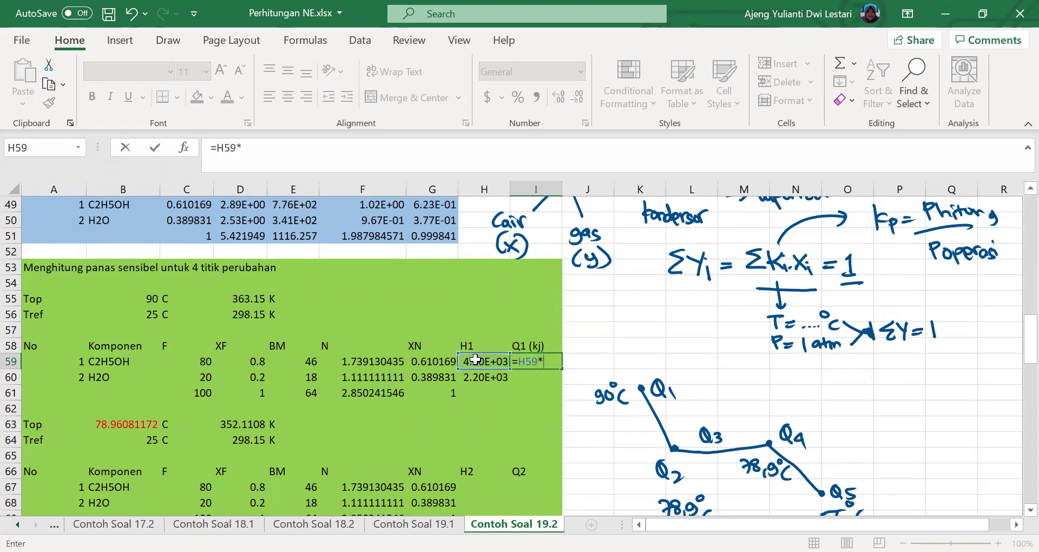
click(372, 368)
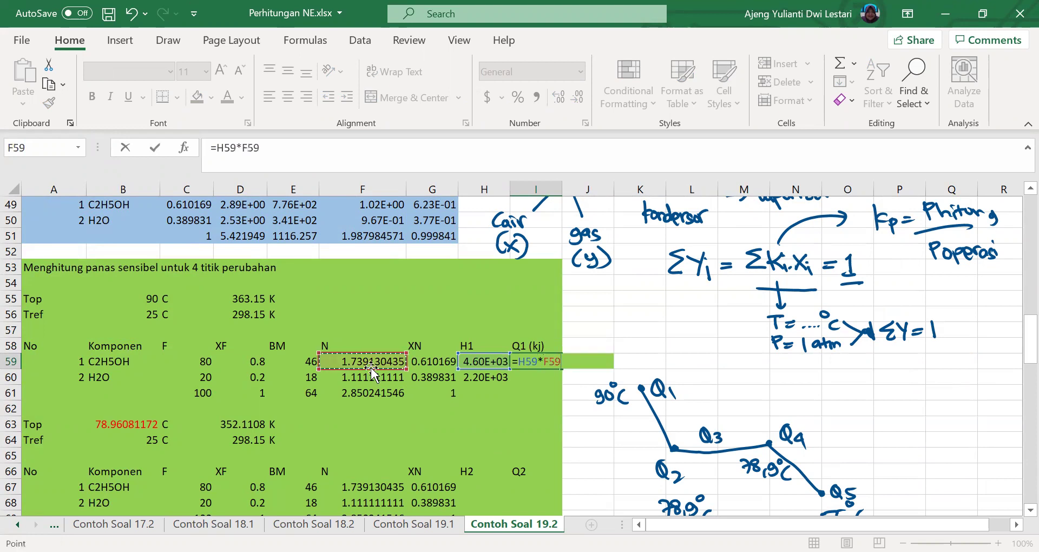
key(Return)
click(557, 362)
drag(562, 372, 562, 383)
- Extend the sum formula in G61 across to H61 and I61 to total H1 and Q1
click(449, 405)
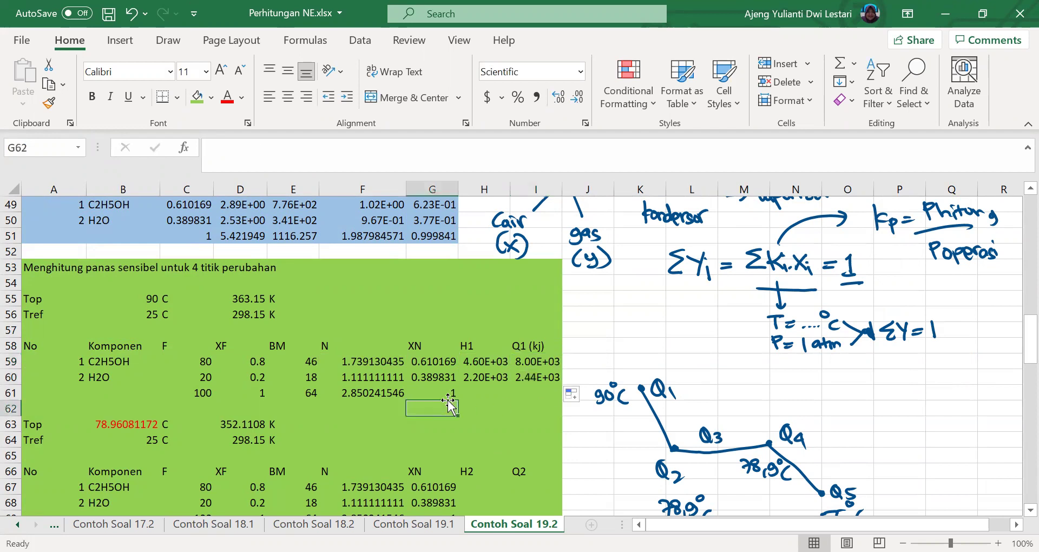
click(459, 399)
drag(457, 400, 560, 394)
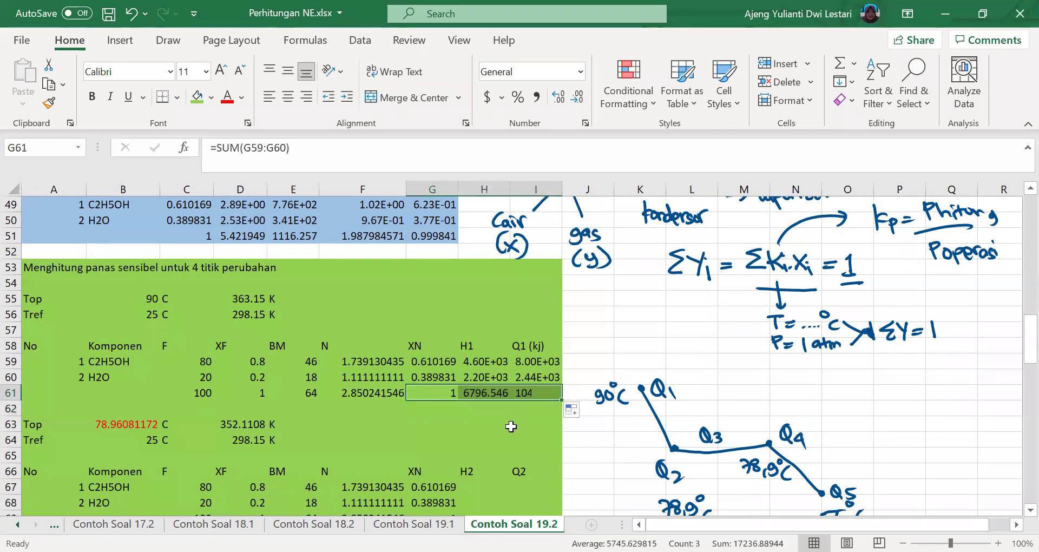
click(500, 424)
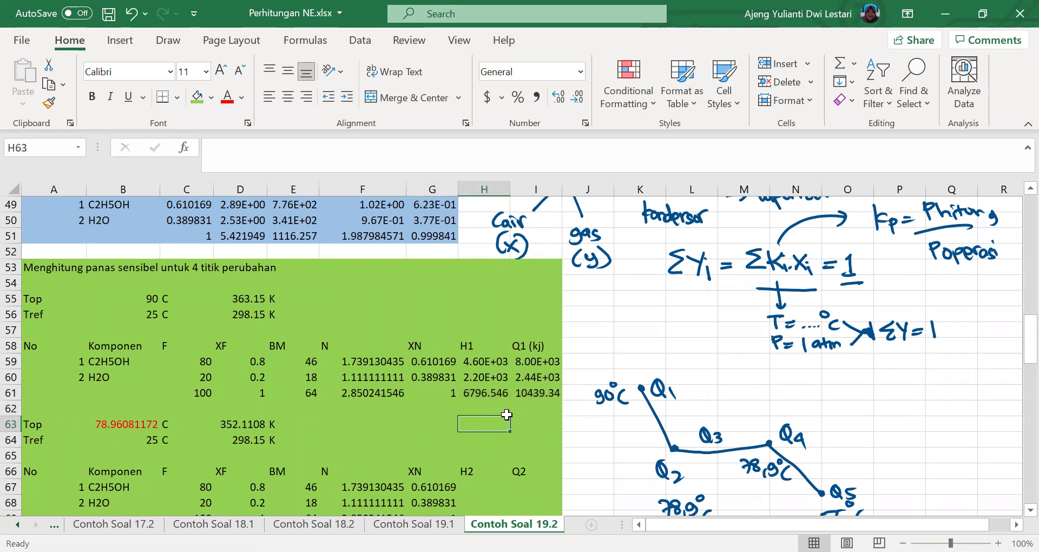
scroll(509, 401, down, 2)
click(533, 265)
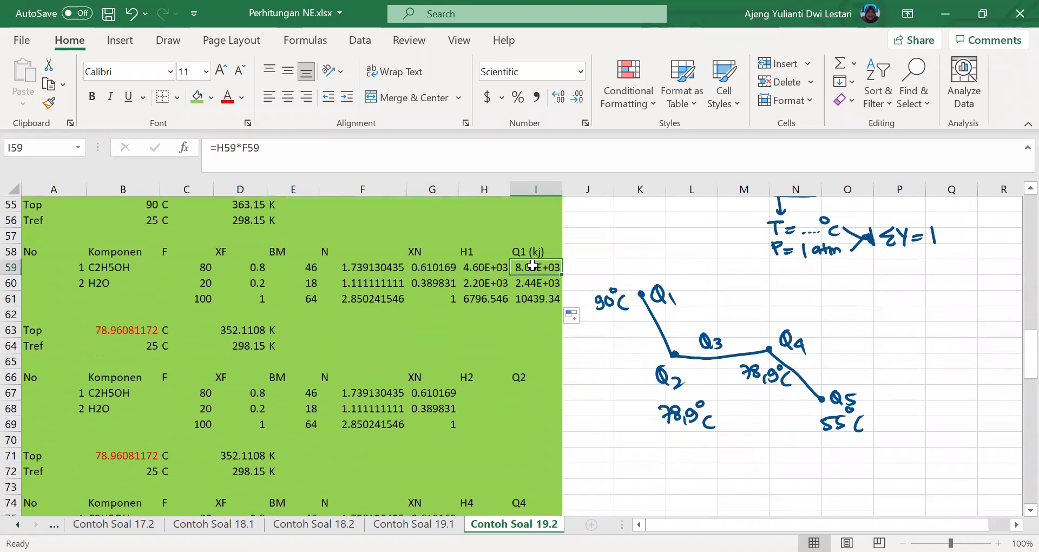
key(ctrl+c)
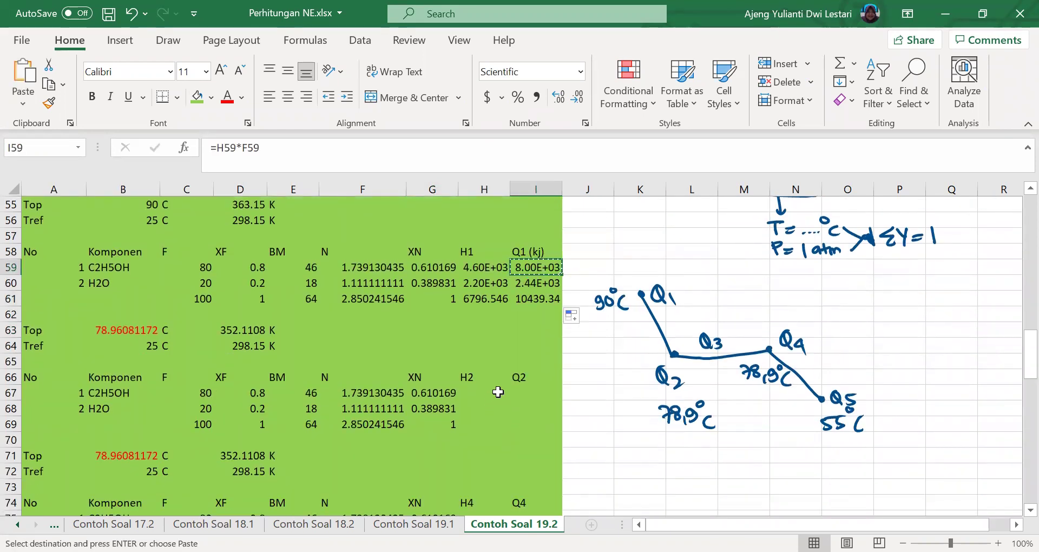
key(Escape)
- Copy ethanol's H1 formula from H59 into the H2 cell H67
click(492, 271)
key(ctrl+c)
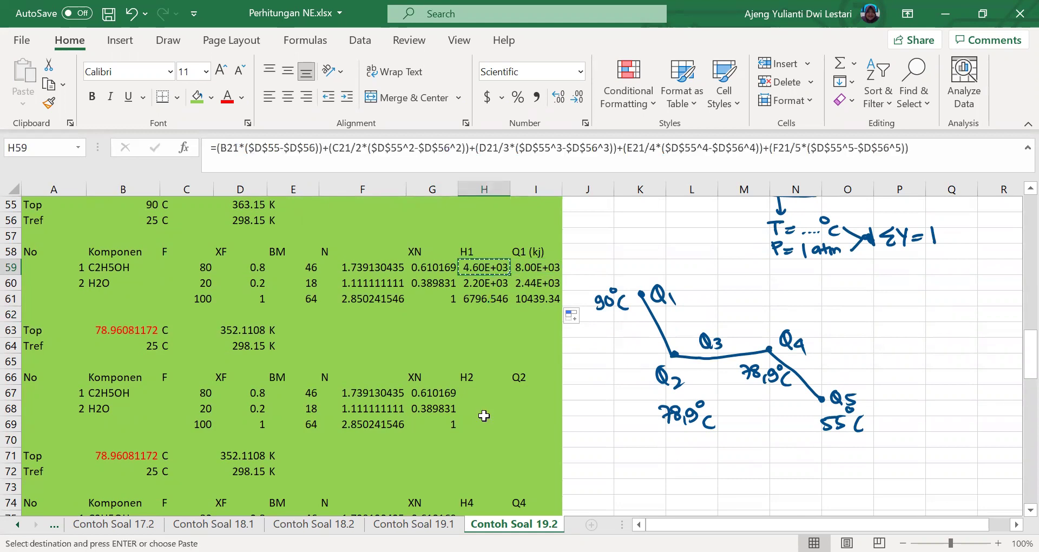
click(490, 393)
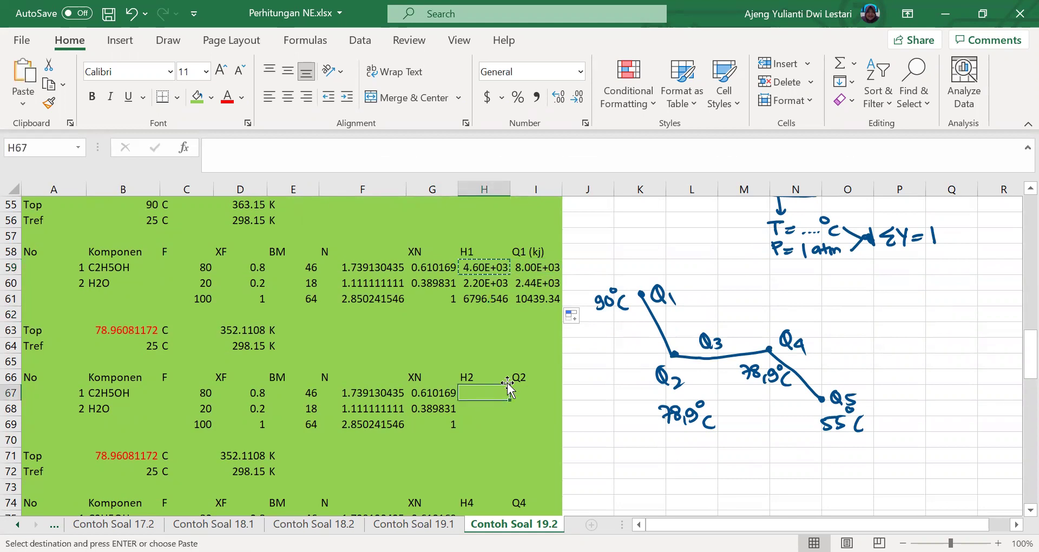
key(ctrl+v)
- Replace the operating temperature reference $D$55 with $D$63 in all five terms of the H67 formula
double_click(496, 391)
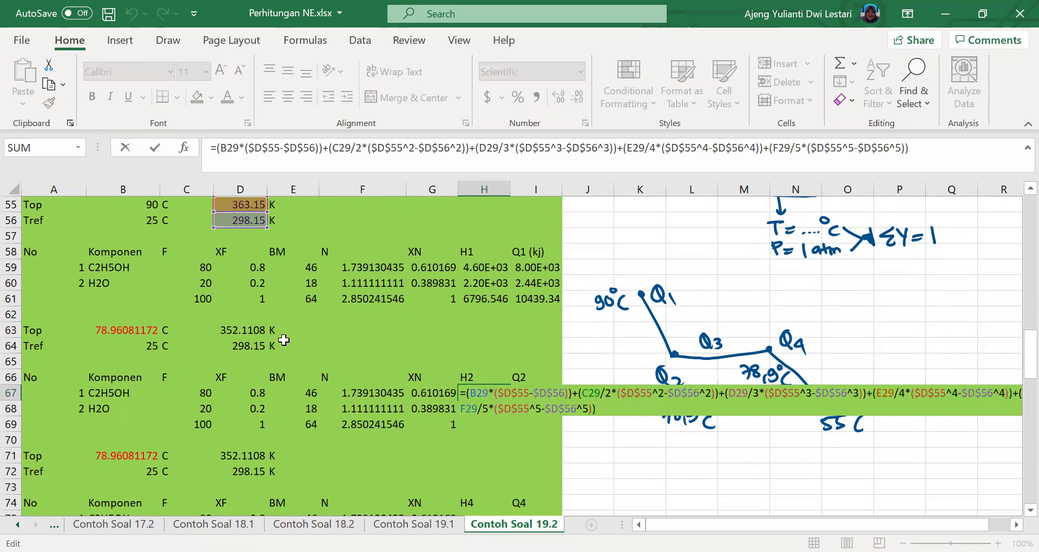
scroll(215, 312, up, 1)
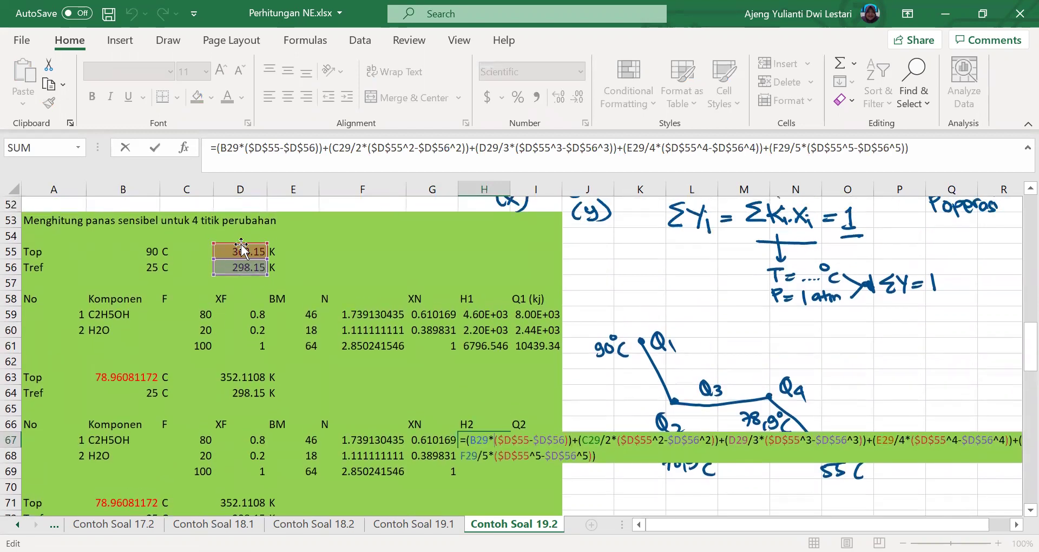
drag(242, 245, 241, 370)
drag(242, 245, 241, 372)
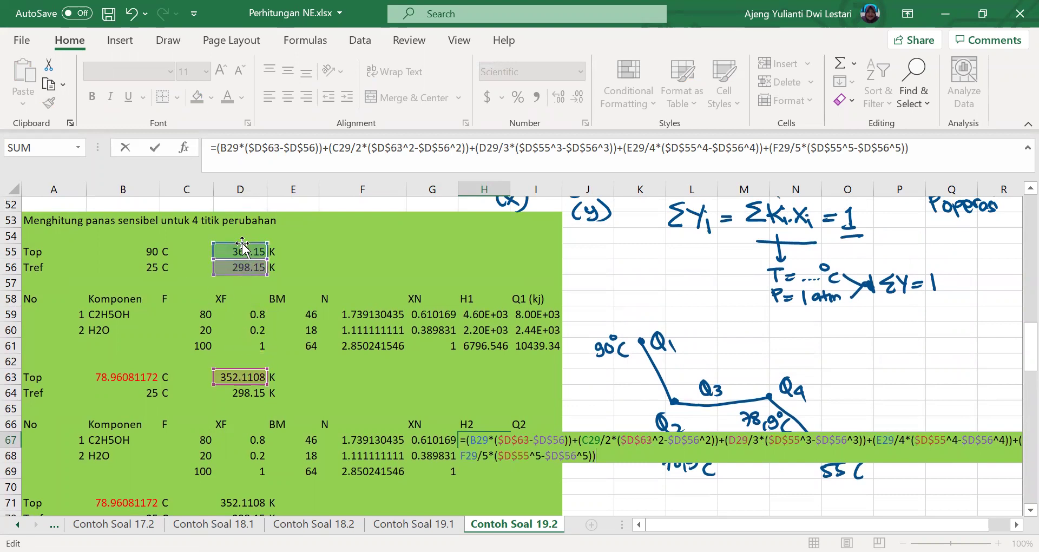
drag(244, 283, 244, 378)
key(Return)
click(257, 238)
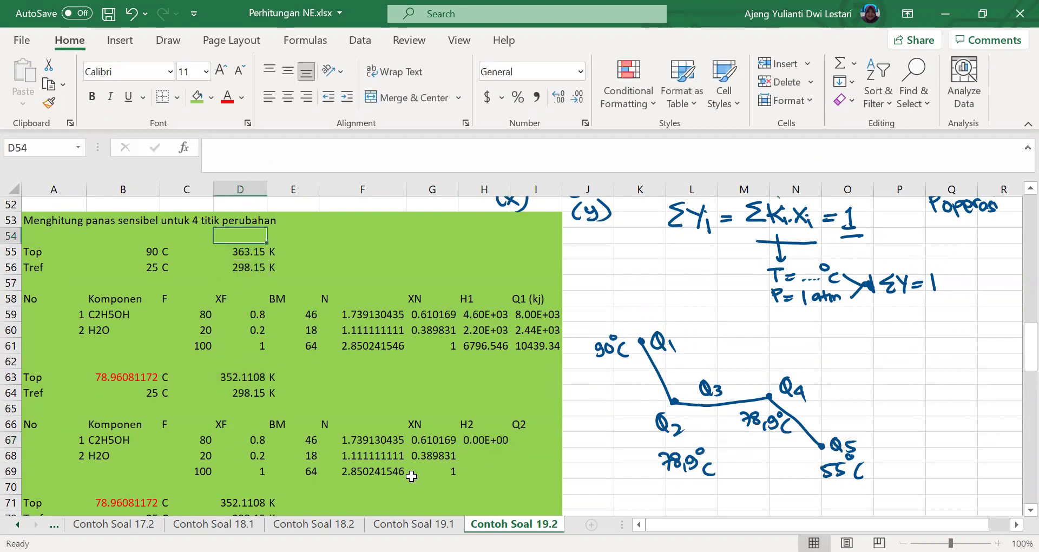
double_click(491, 443)
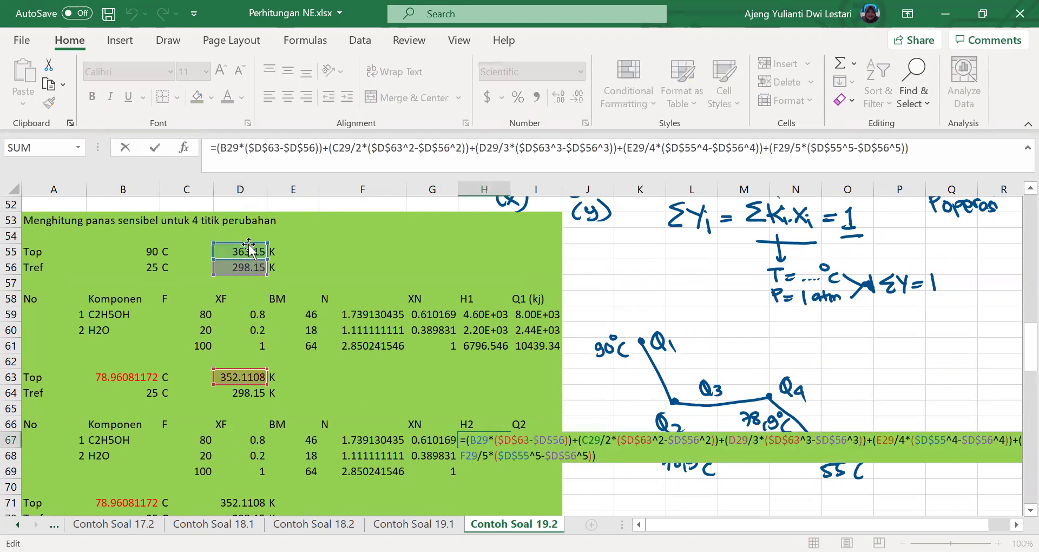
drag(249, 255, 249, 374)
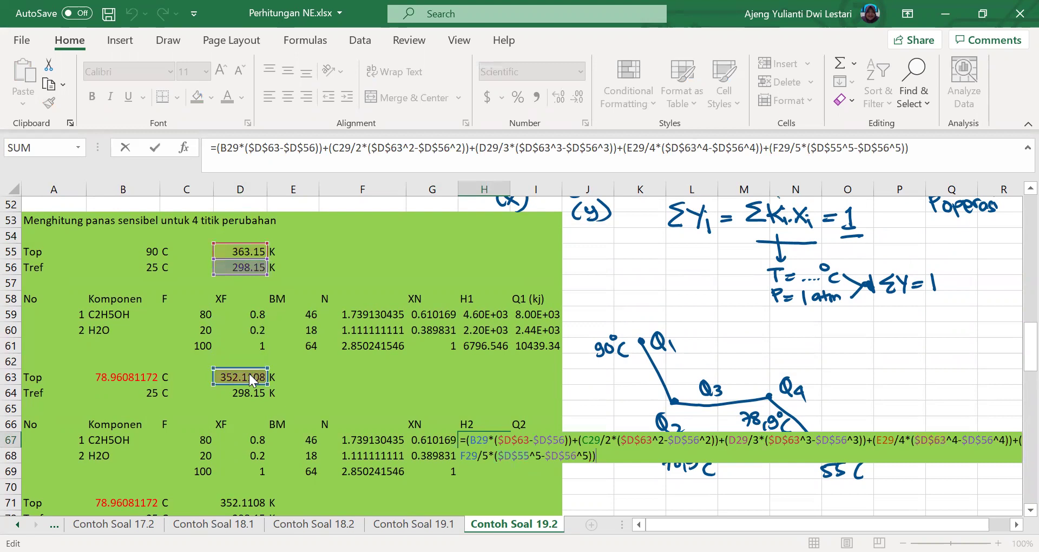
drag(248, 247, 248, 368)
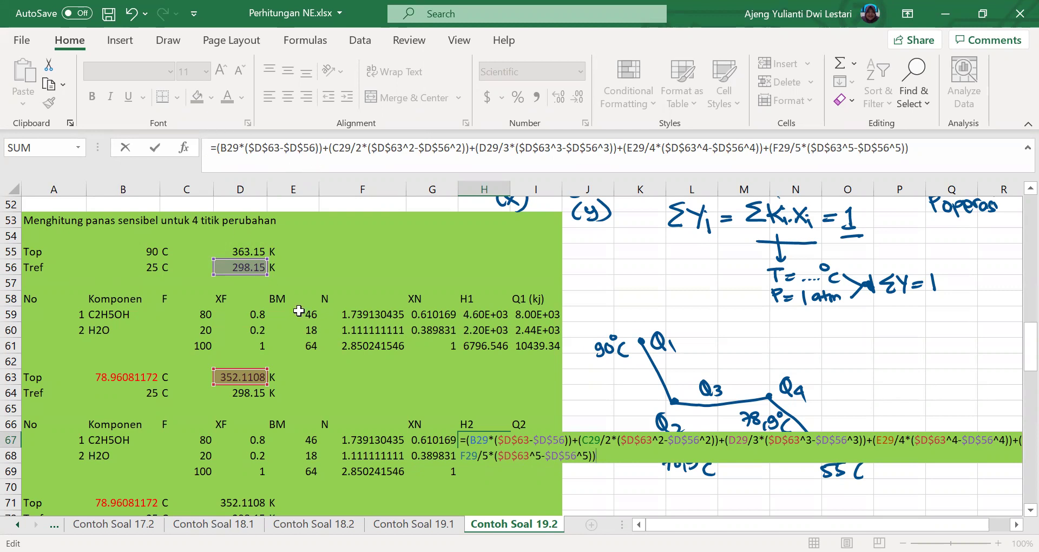
- Move the H67 formula's coefficient references from row 29 to the gas-phase ethanol values in B21 through F21
scroll(299, 311, up, 8)
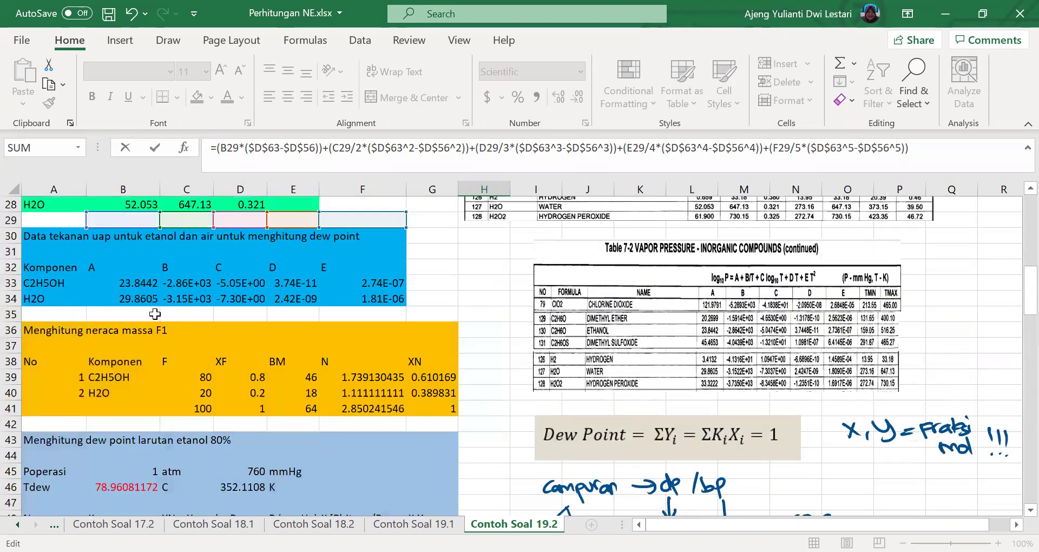
scroll(155, 314, up, 3)
drag(153, 358, 150, 239)
drag(189, 359, 188, 236)
drag(255, 354, 254, 230)
drag(301, 354, 304, 237)
drag(391, 355, 389, 237)
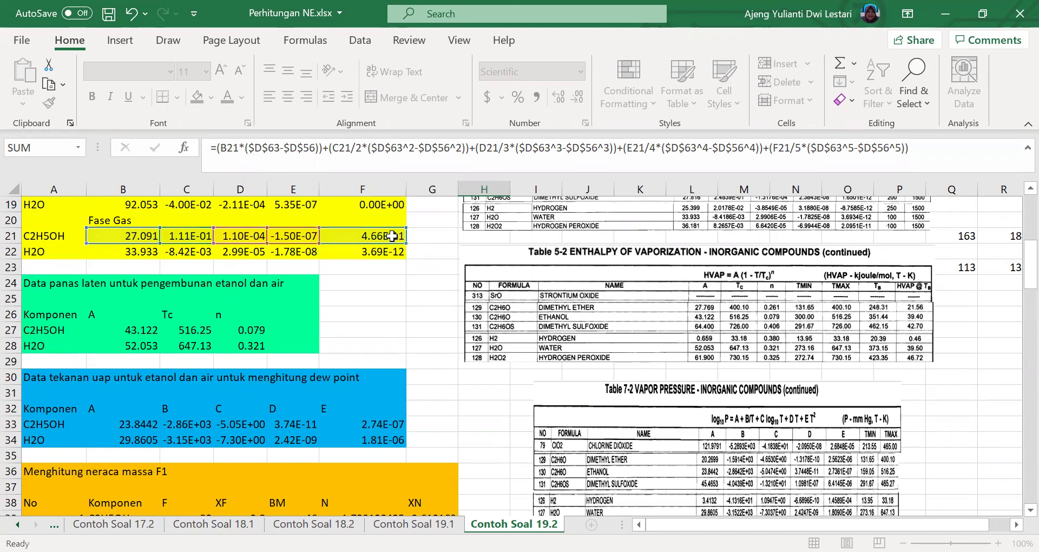
key(Return)
- Fill the H2 formula from H67 down to H68 for water
scroll(504, 412, down, 2)
click(491, 441)
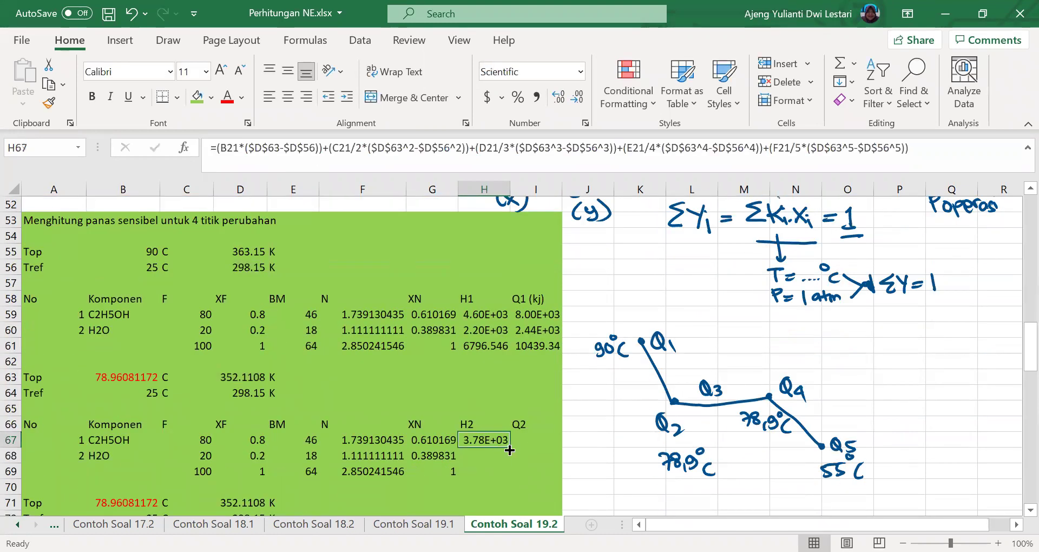
drag(510, 447, 508, 464)
- Relabel the Q2 header in I66 as "Q2 (kj)"
double_click(537, 422)
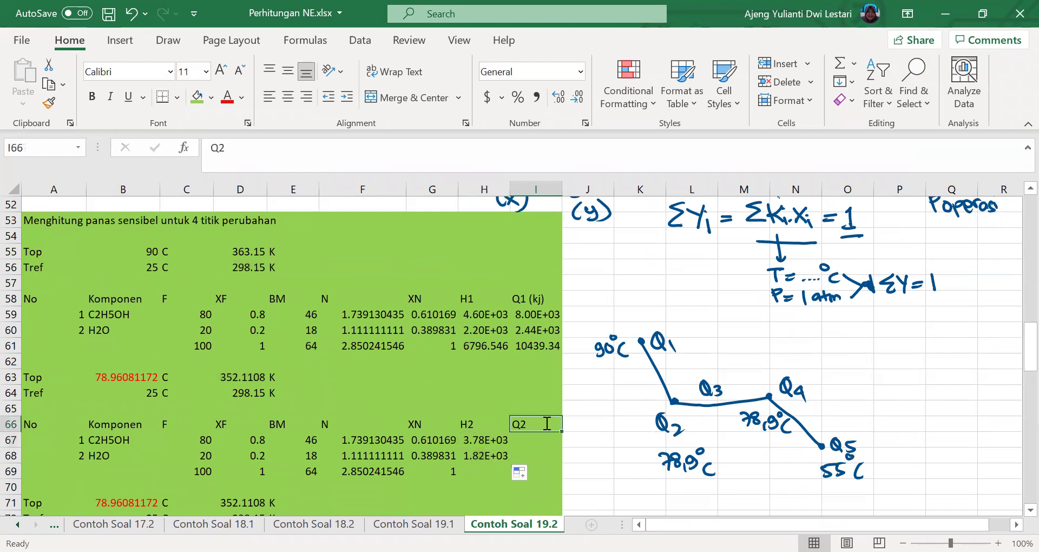
text((k)
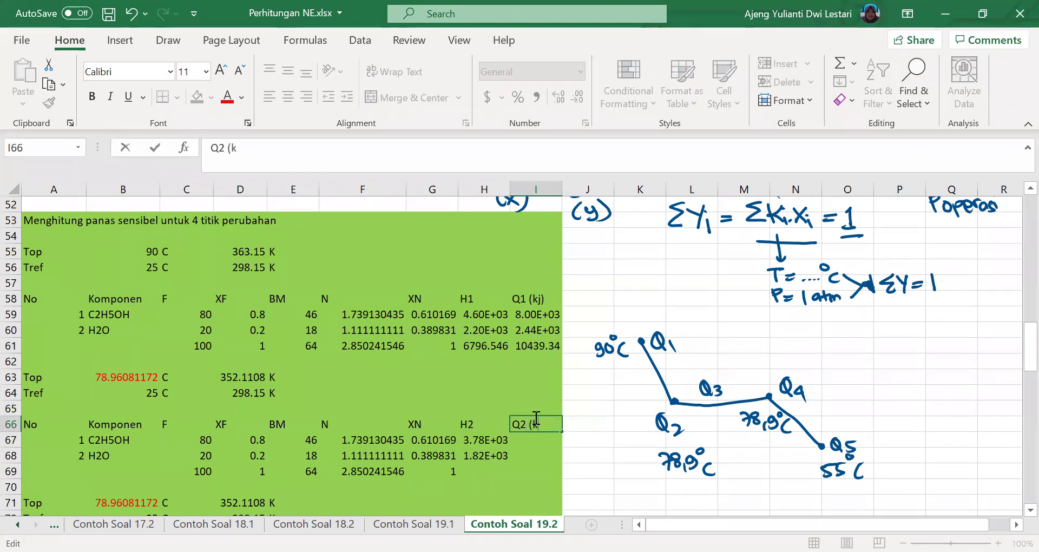
text(j))
key(Return)
- Calculate ethanol's Q2 in I67 by multiplying H2 in H67 by the moles N in F67
text(=)
key(Left)
text(*)
key(Left)
key(Left)
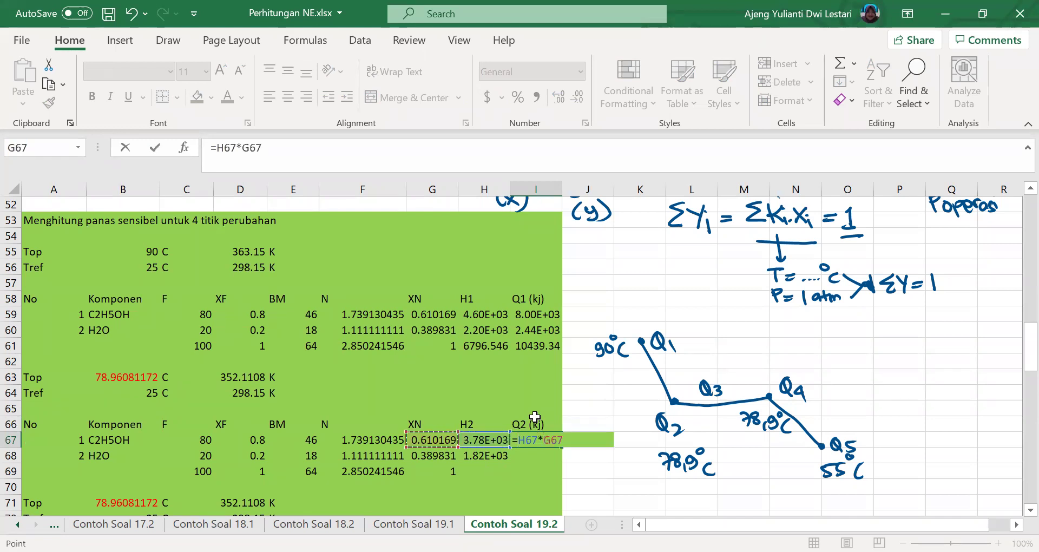
key(Left)
key(Return)
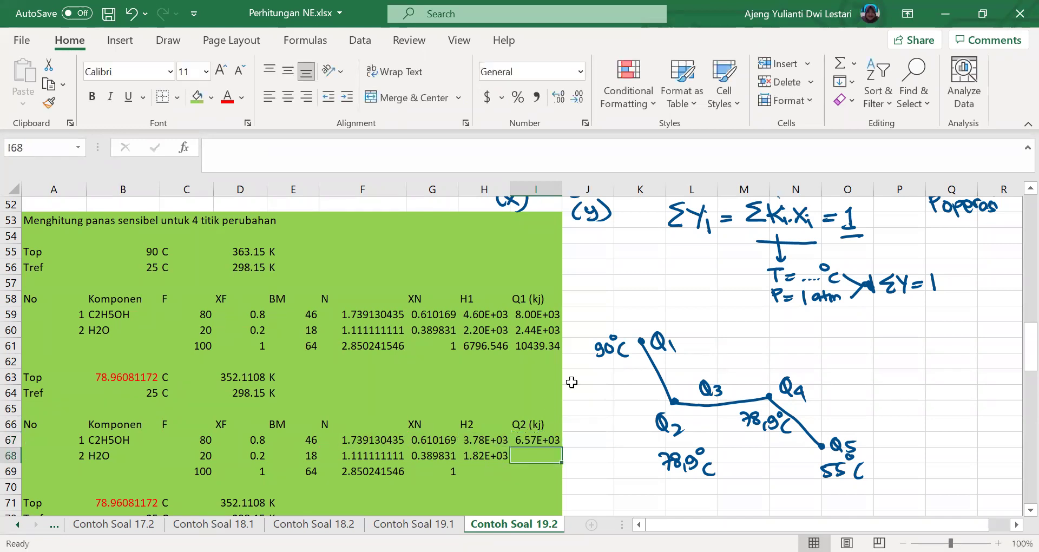
- Fill the Q2 formula down to I68 and extend the sum in G69 across to H69 and I69
click(559, 441)
drag(563, 450, 557, 464)
click(444, 471)
drag(458, 478, 557, 476)
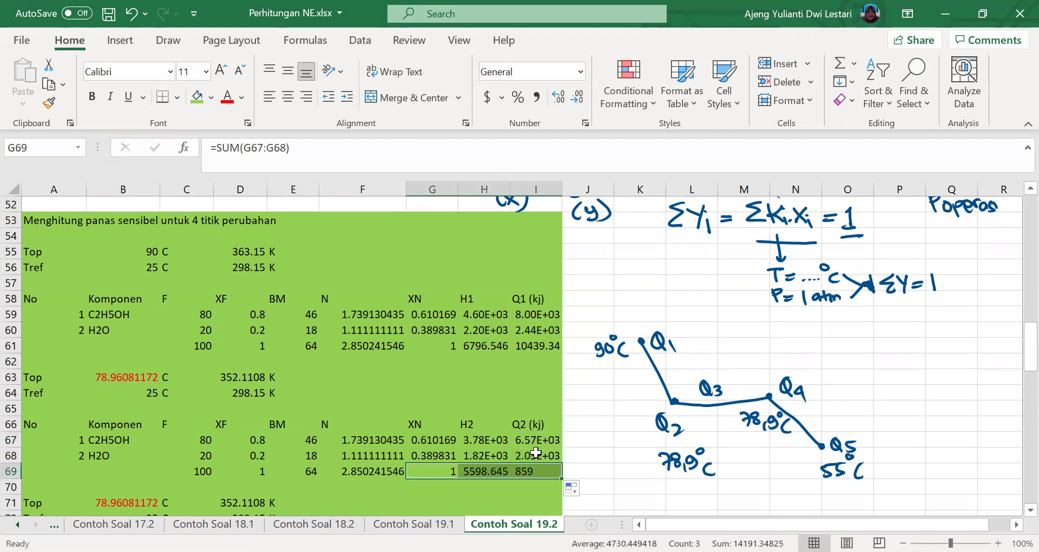
- Check which cells the Q1 formula in I59 multiplies
click(544, 342)
click(543, 312)
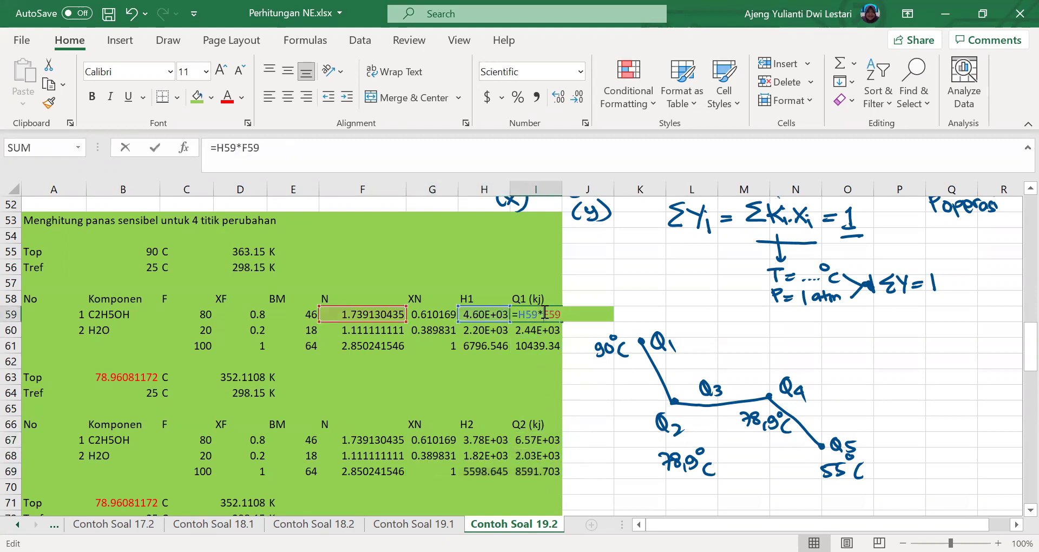
scroll(484, 470, down, 1)
scroll(484, 470, down, 3)
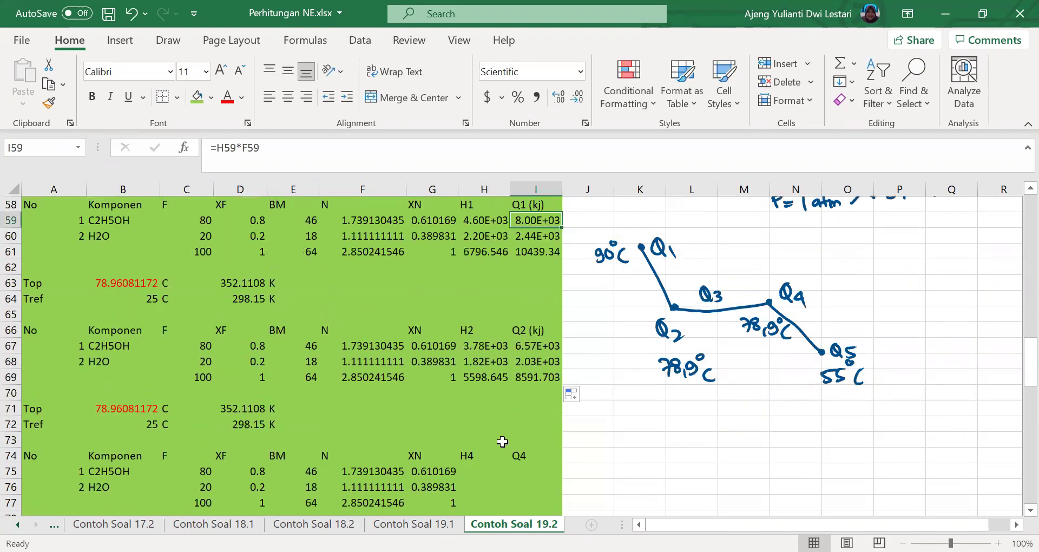
- Copy the H2 formula from H67 into H75 for ethanol's H4 and remove its fifth-power F29 term
click(490, 301)
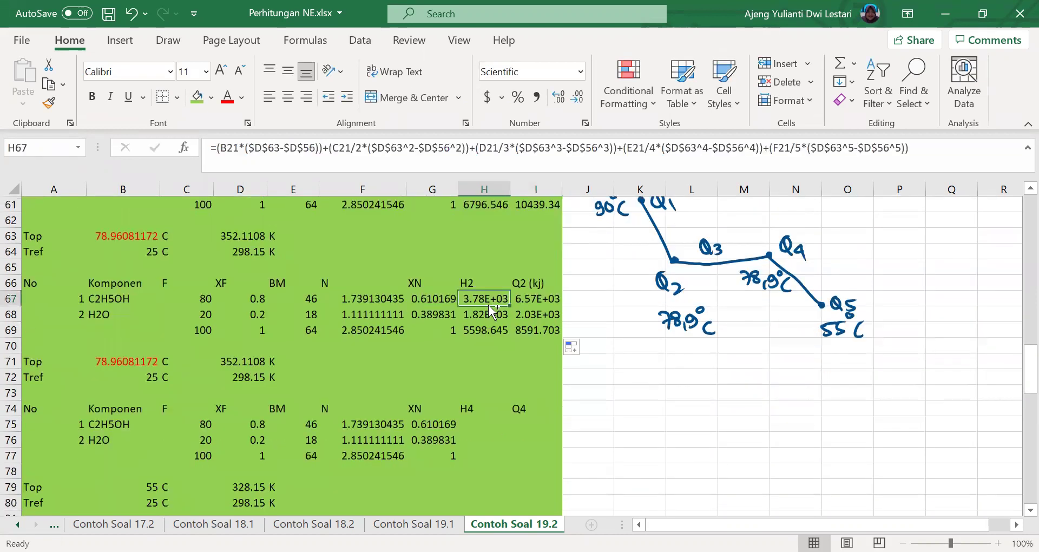
key(ctrl+c)
click(484, 424)
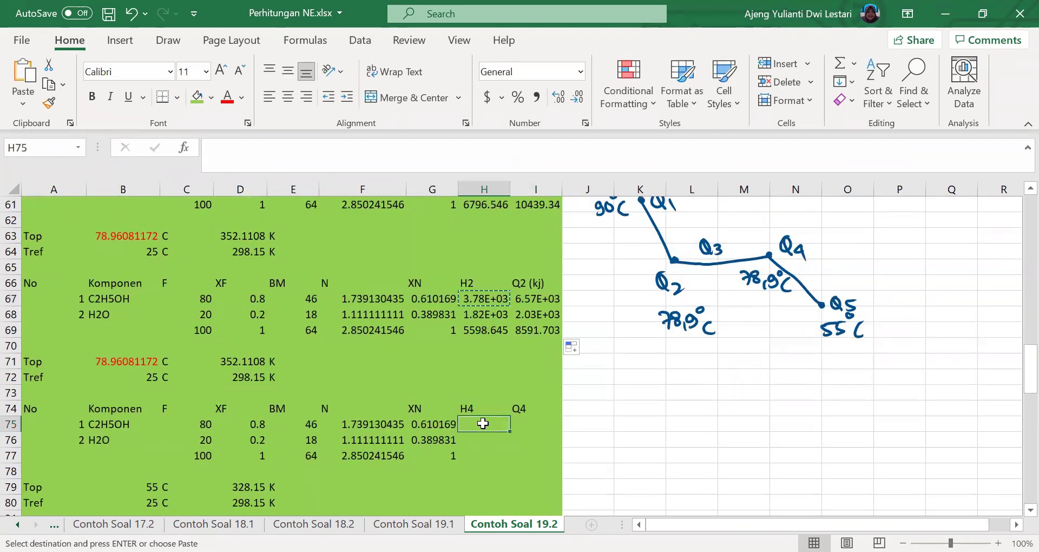
key(Return)
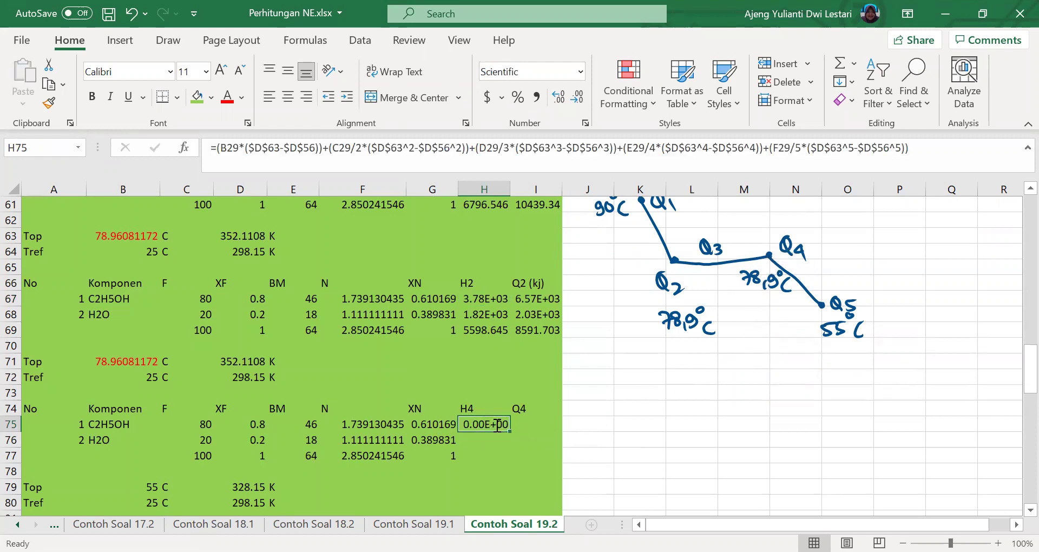
double_click(469, 425)
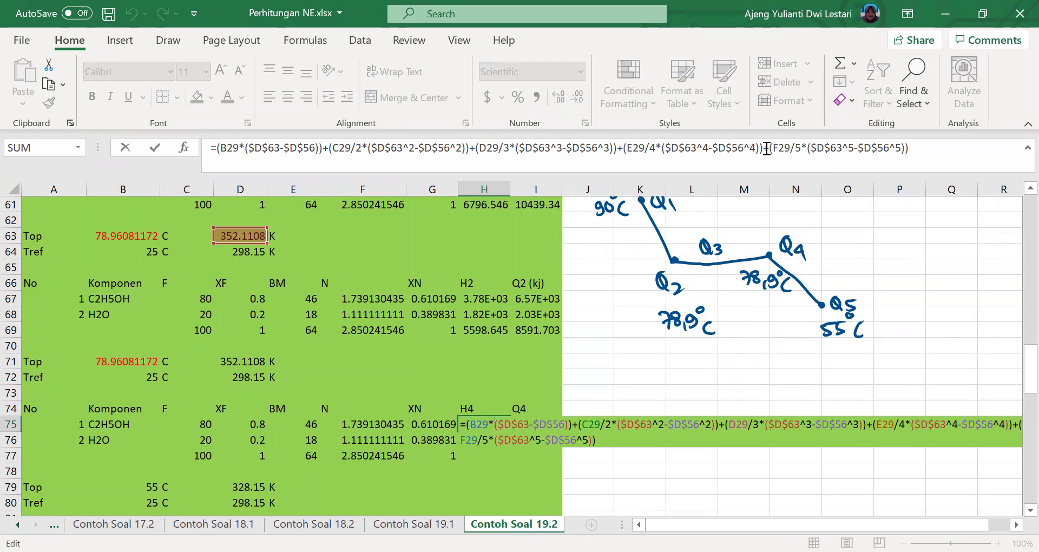
drag(769, 147, 900, 155)
key(BackSpace)
key(BackSpace)
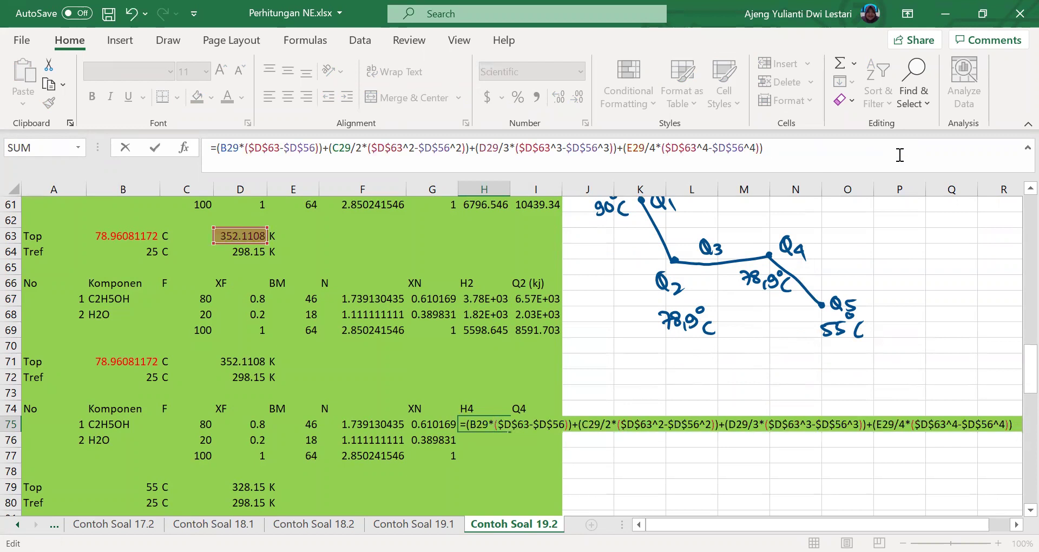
- Change all operating-temperature references in the H75 formula from D63 to D71
scroll(317, 346, up, 1)
scroll(263, 249, down, 1)
drag(249, 243, 241, 362)
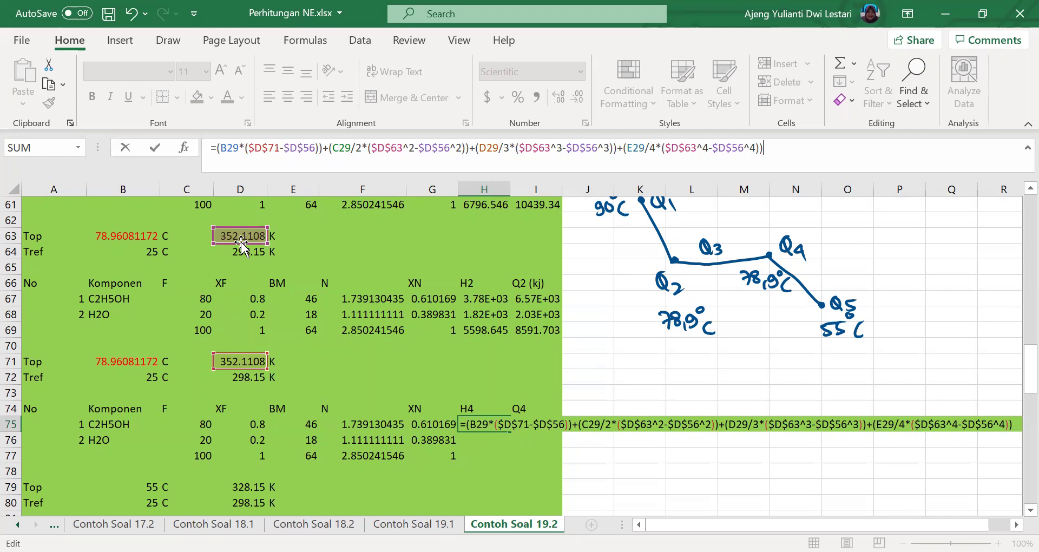
drag(241, 357, 241, 236)
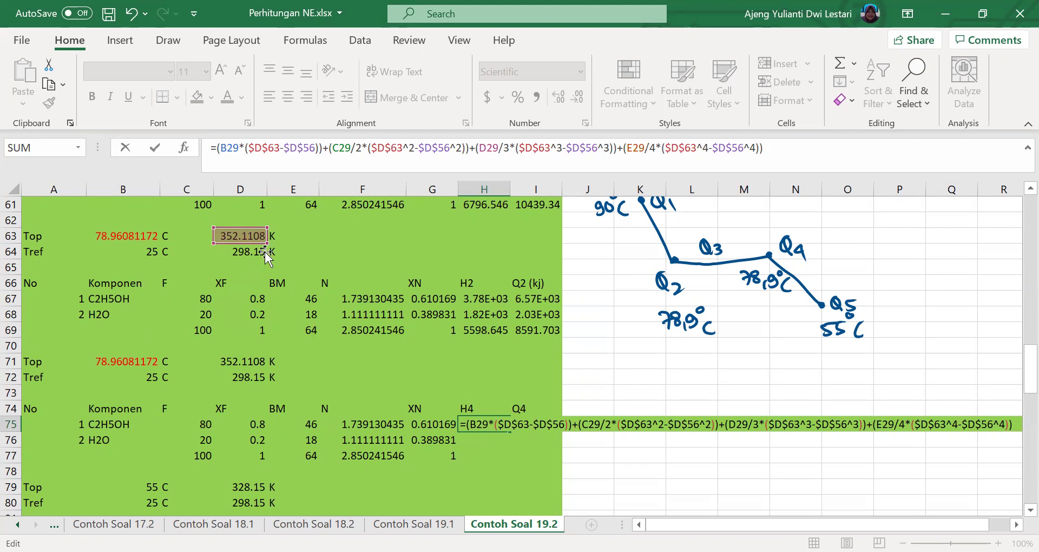
drag(258, 245, 247, 364)
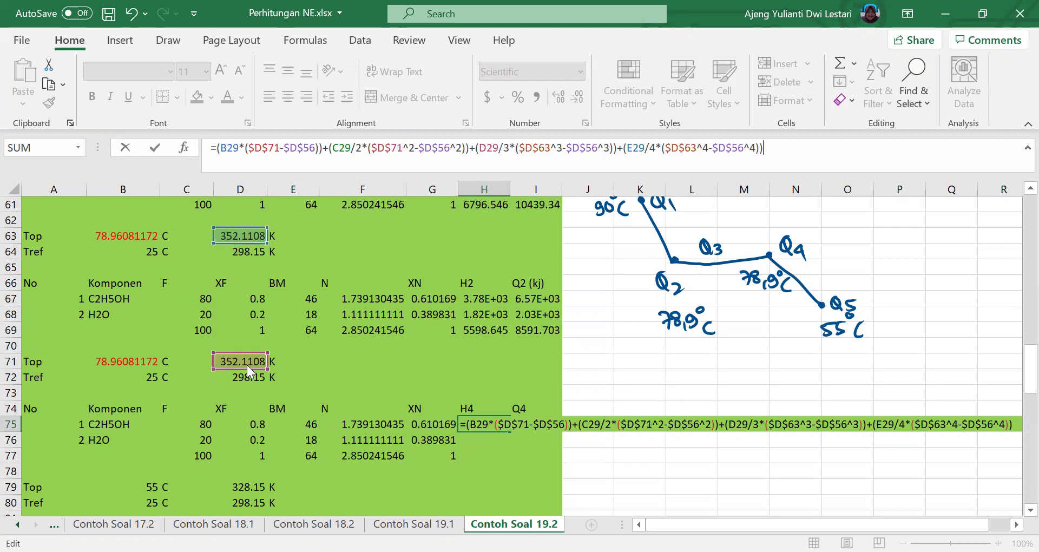
drag(247, 243, 246, 362)
drag(251, 310, 250, 370)
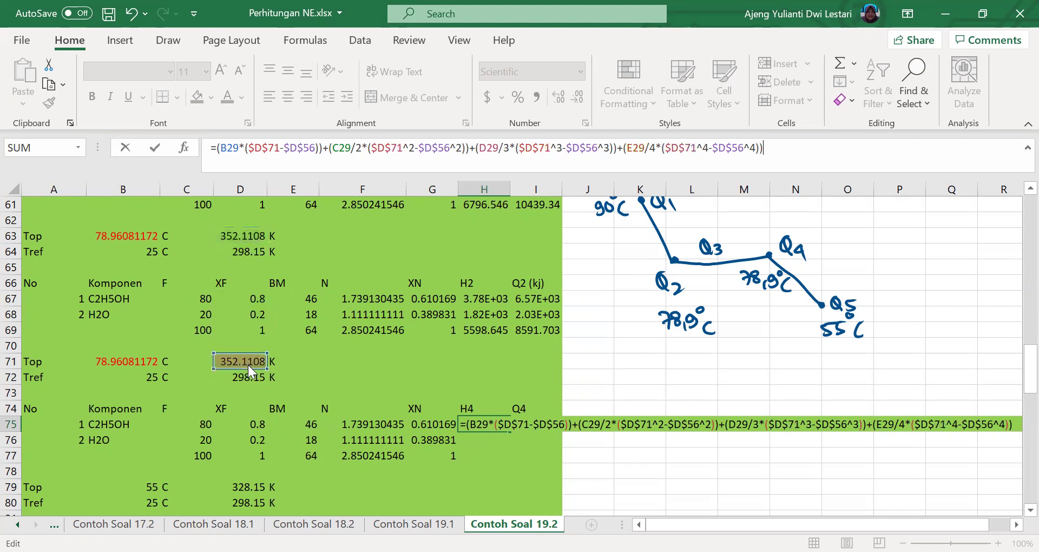
- Point the H75 formula's heat-capacity coefficients to ethanol's liquid-phase values in B18, C18, D18 and E18, and commit it
scroll(287, 350, up, 7)
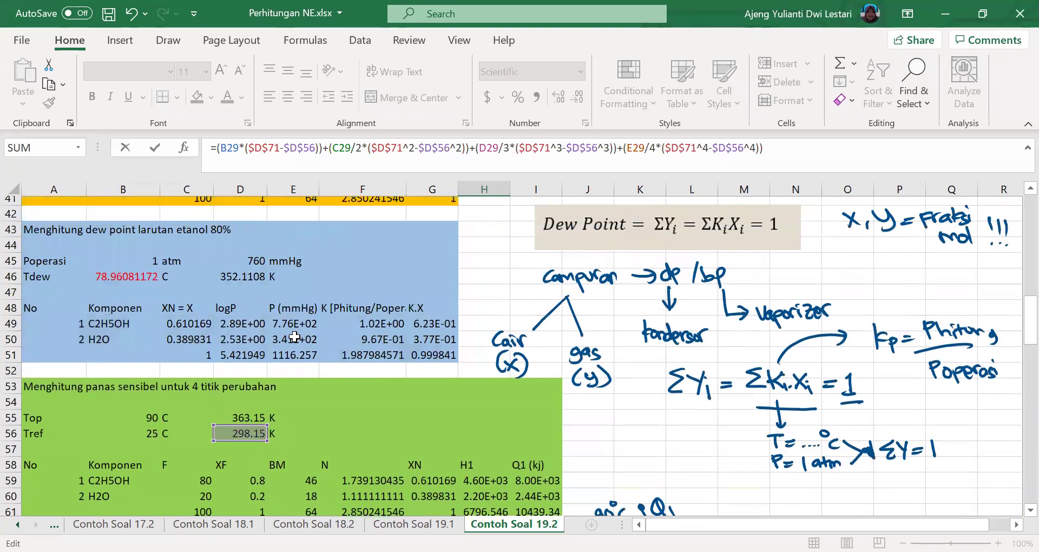
scroll(293, 342, up, 3)
scroll(271, 379, down, 4)
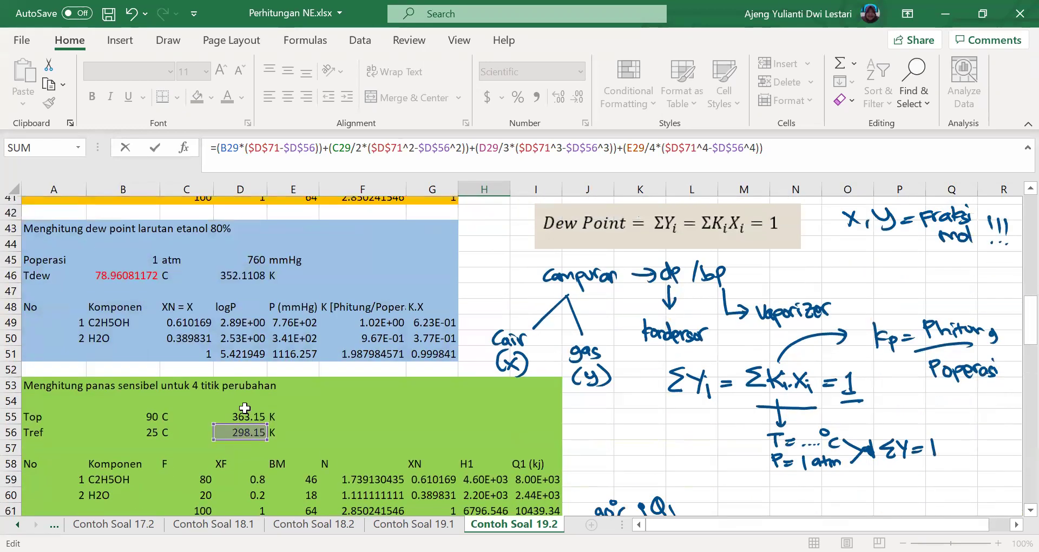
scroll(245, 408, up, 4)
scroll(174, 395, up, 2)
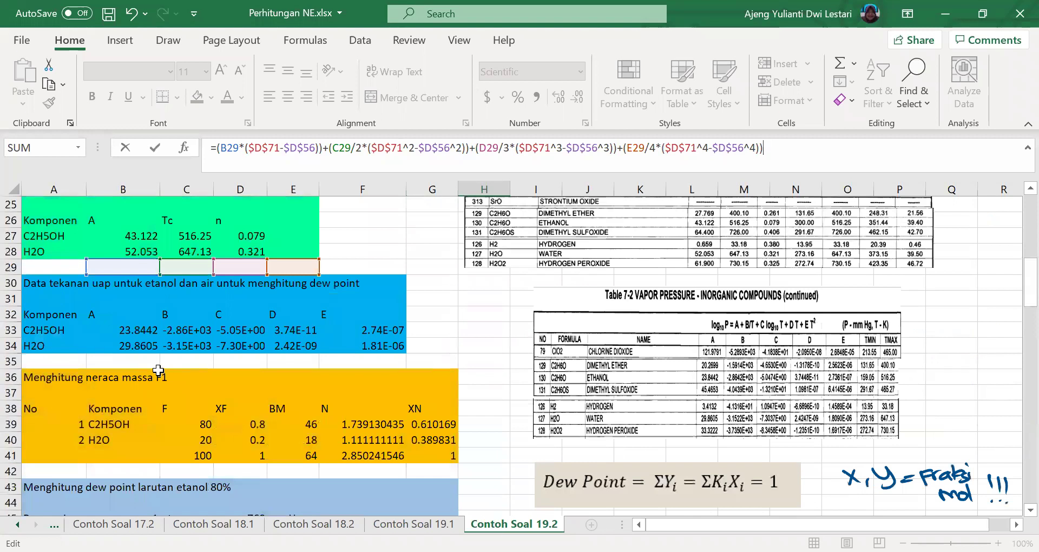
scroll(154, 382, up, 3)
drag(125, 408, 124, 236)
drag(197, 406, 197, 236)
drag(262, 401, 262, 236)
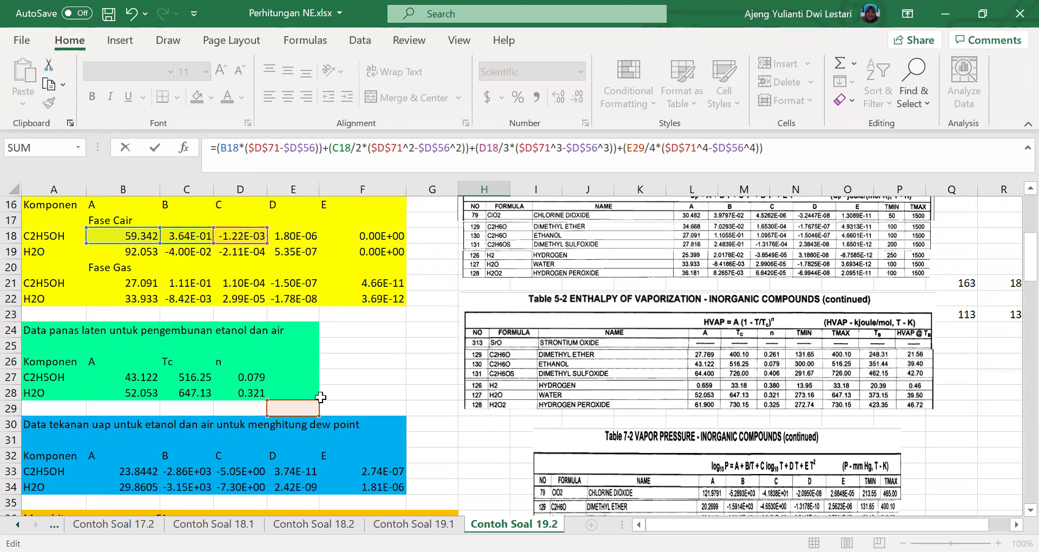
drag(301, 416, 301, 243)
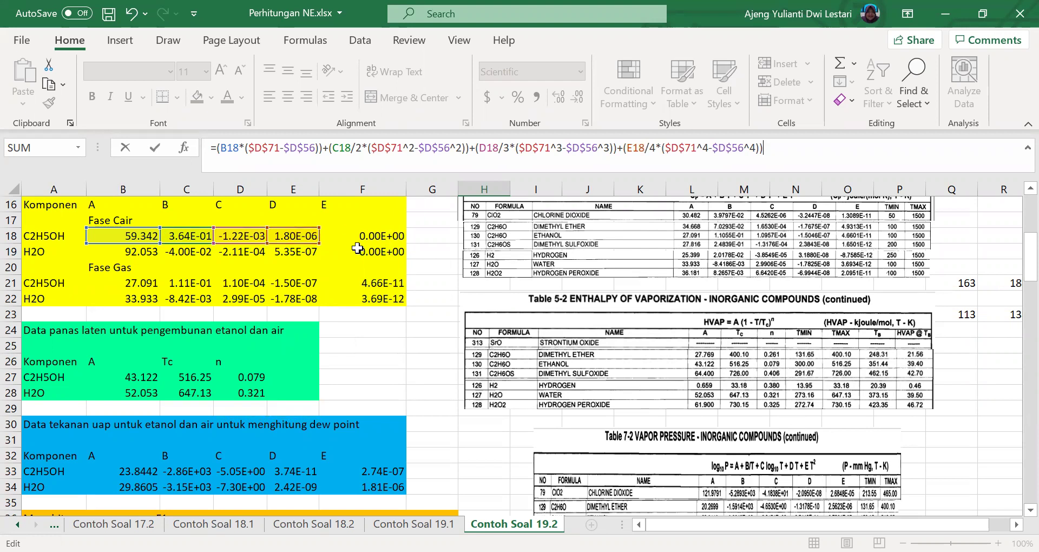
key(Escape)
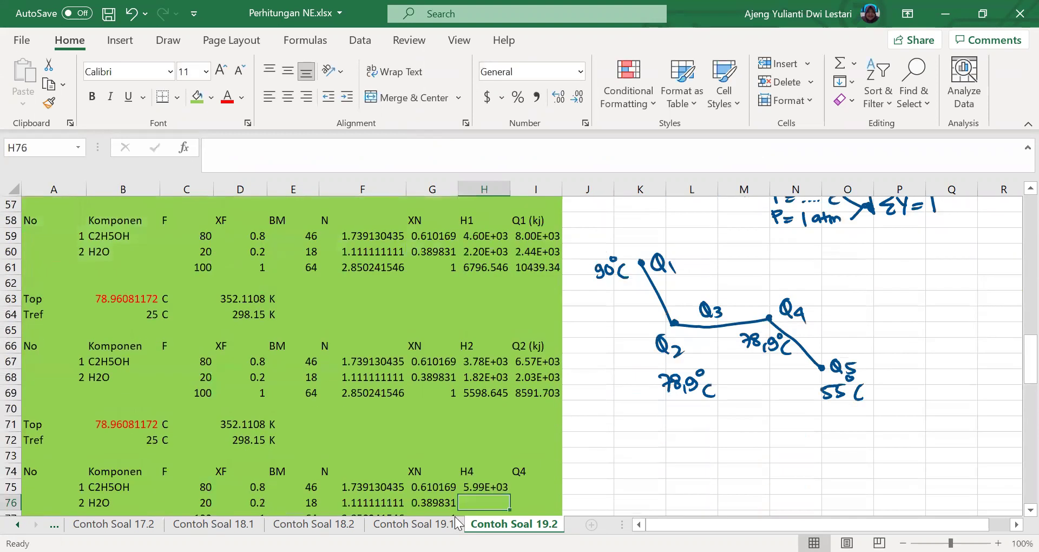
- Fill the H4 formula down to H76 and extend the sum in G77 across to H77 and I77
scroll(538, 402, down, 2)
click(490, 393)
drag(511, 418, 561, 433)
click(445, 425)
- Relabel the Q4 header in I74 as "Q4 (kj)"
double_click(540, 377)
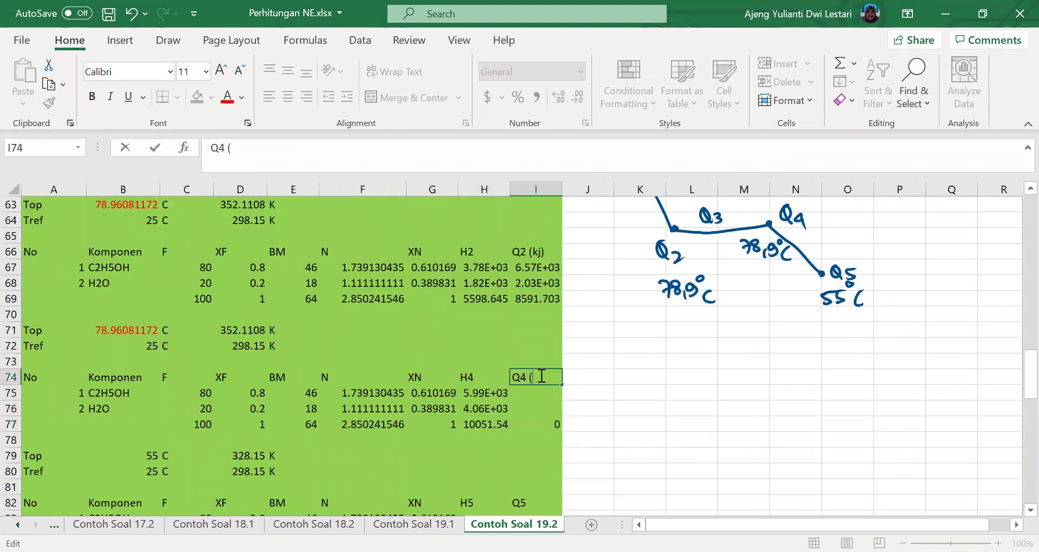
text())
key(Return)
- Calculate ethanol's Q4 in I75 as H75*F75 and fill the formula down to I76
text(=)
key(Left)
text(*)
key(Left)
key(Left)
key(Left)
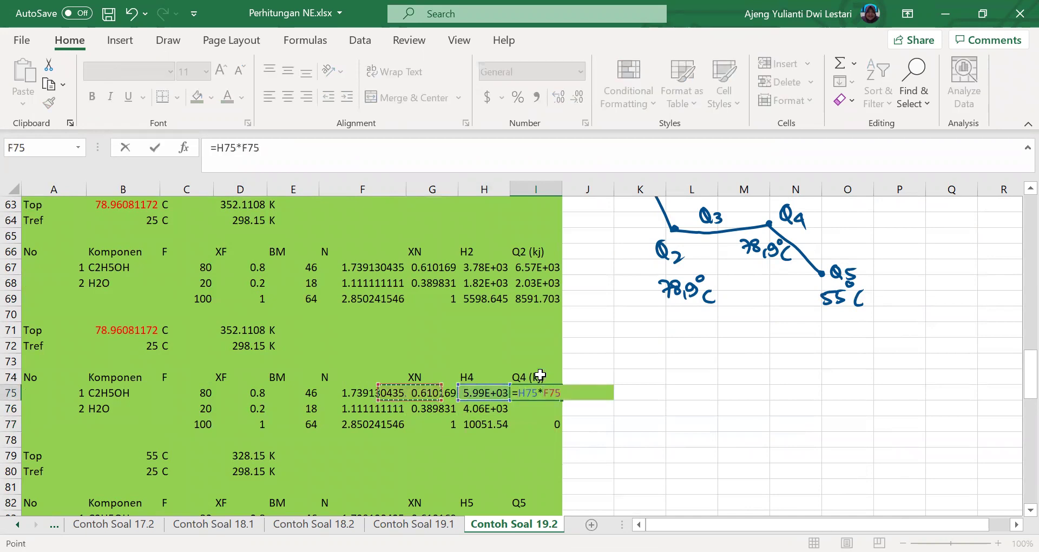
key(Right)
key(Return)
click(552, 388)
drag(564, 399, 569, 413)
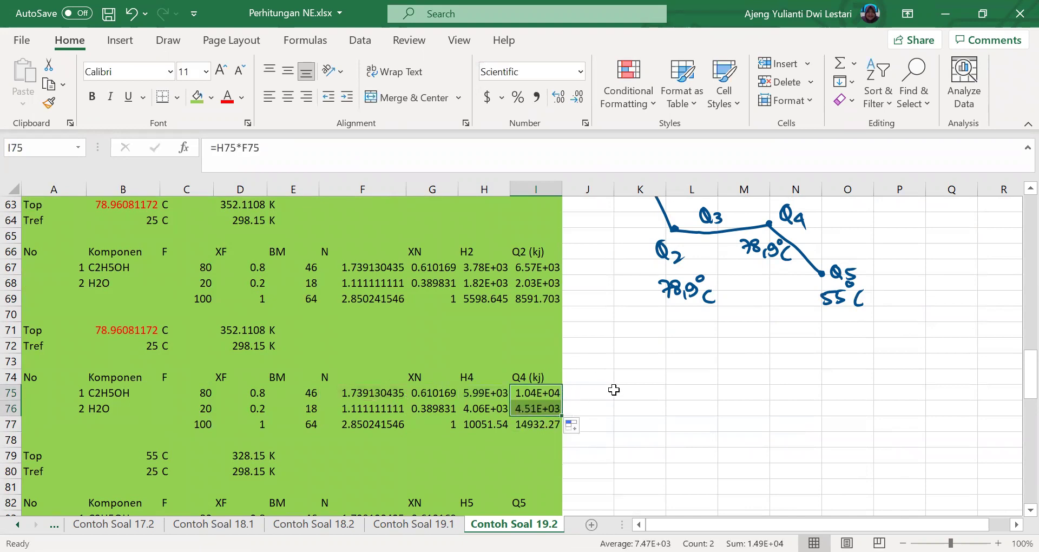
click(606, 391)
- Copy ethanol's H4 formula from H75 into H83 under the H5 header
scroll(466, 413, down, 1)
scroll(465, 413, down, 2)
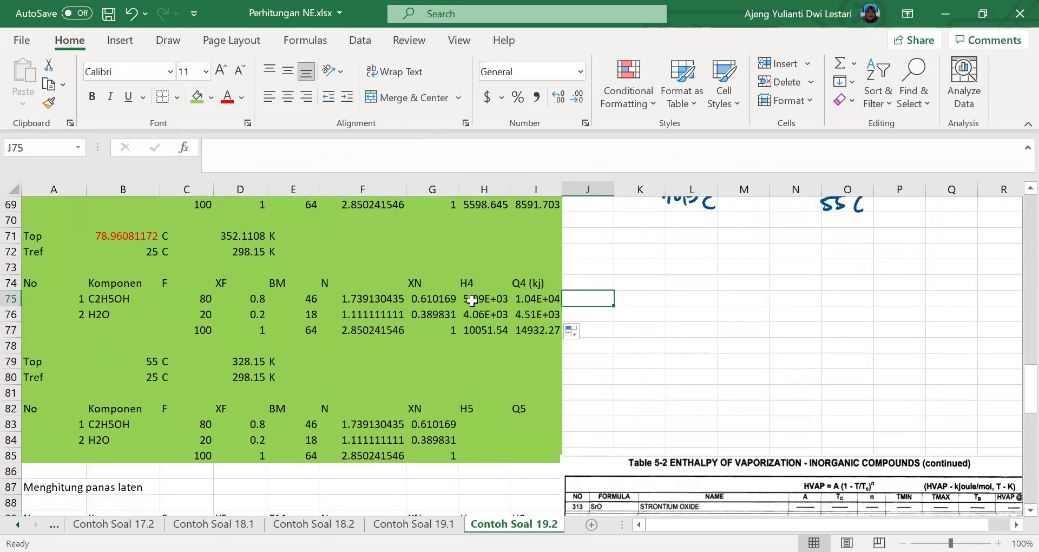
click(472, 301)
key(ctrl+c)
click(482, 426)
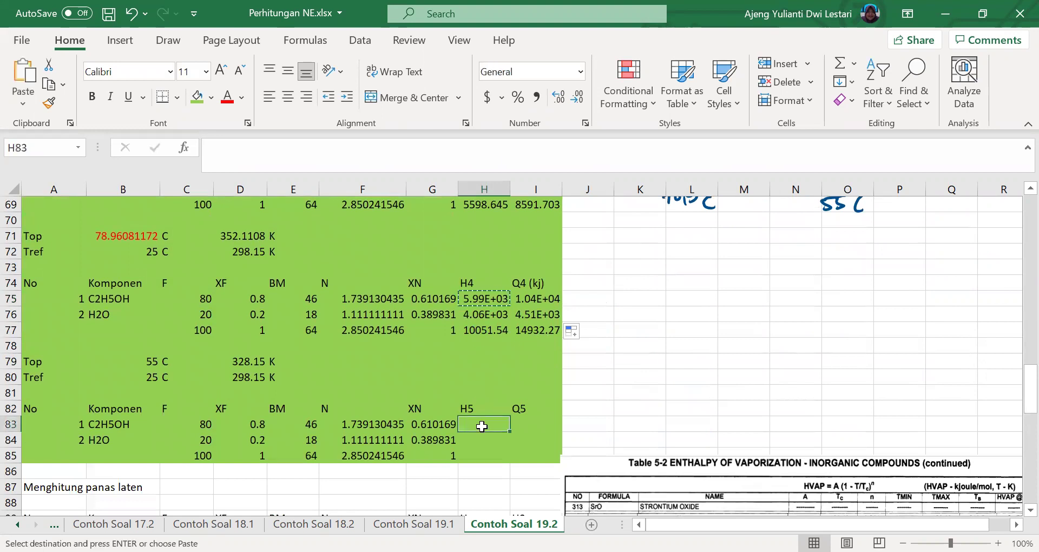
key(Return)
- Change all operating-temperature references in the H83 formula from D71 to D79
double_click(481, 426)
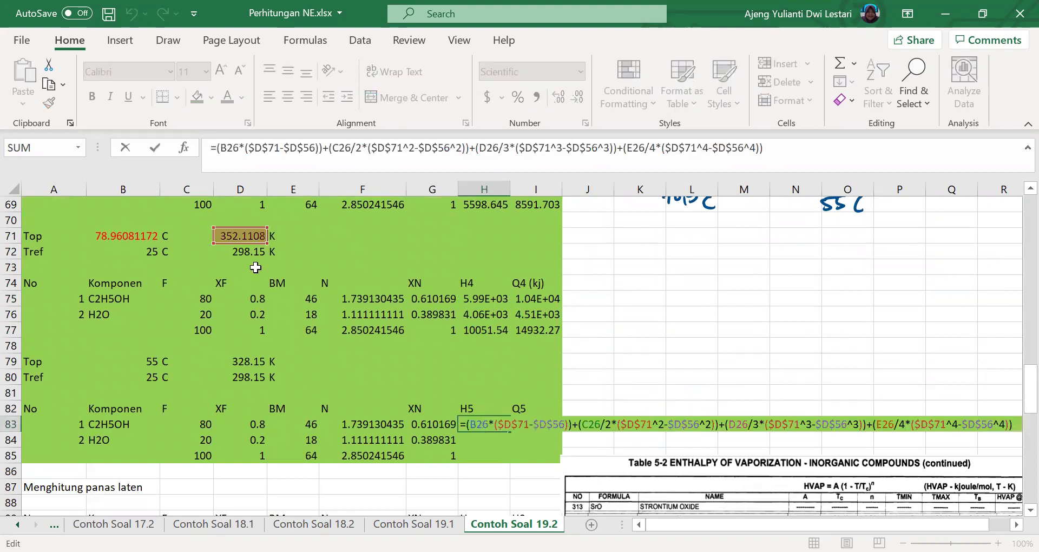
drag(244, 243, 245, 367)
drag(242, 242, 243, 361)
drag(245, 243, 245, 361)
drag(245, 279, 244, 362)
- Point the first three heat-capacity coefficients of the H83 formula to ethanol's liquid-phase cells B18, C18 and D18
scroll(244, 313, up, 6)
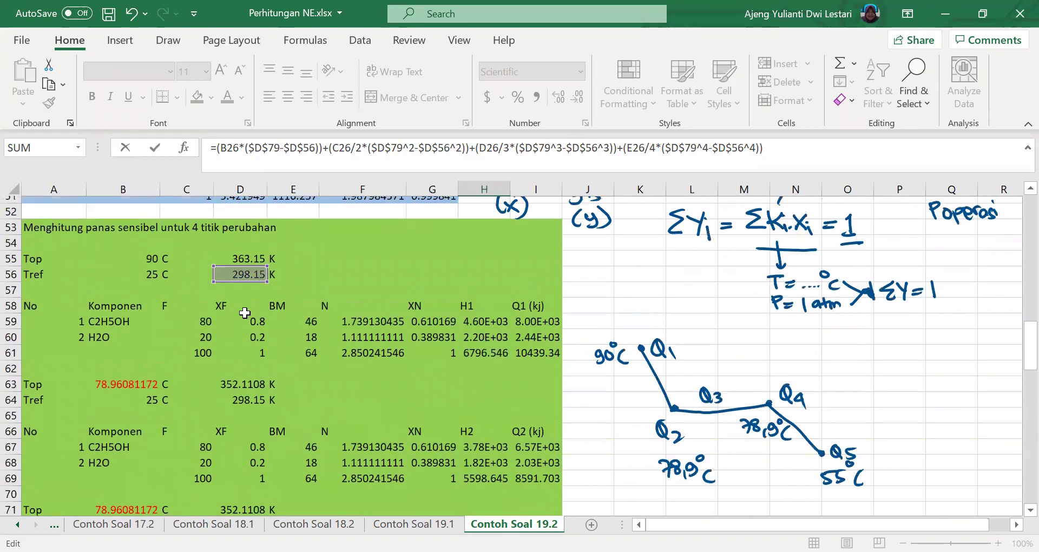
scroll(244, 313, up, 8)
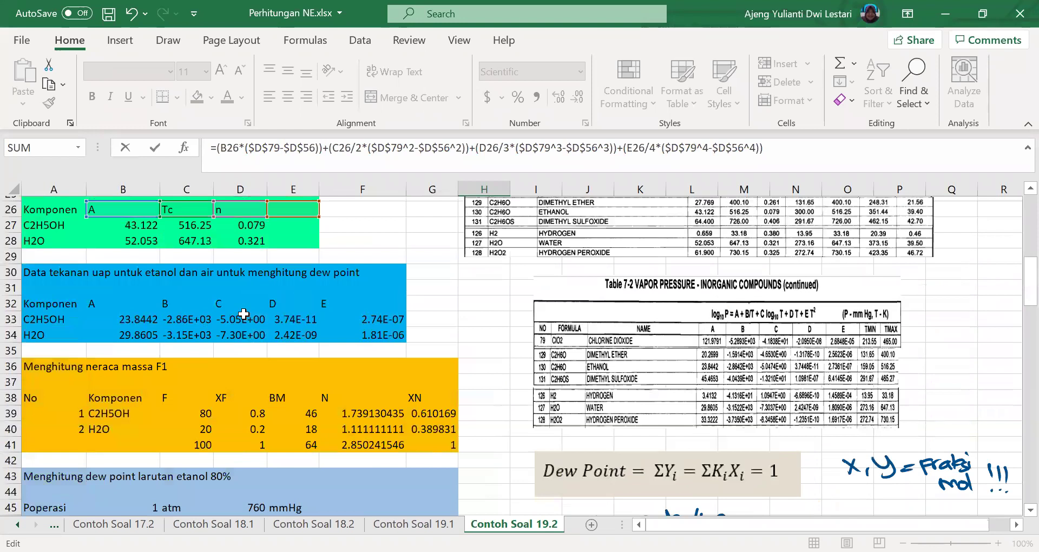
scroll(243, 314, up, 5)
drag(154, 425, 150, 295)
drag(174, 415, 187, 299)
drag(238, 418, 238, 402)
drag(240, 335, 237, 298)
key(Escape)
click(291, 415)
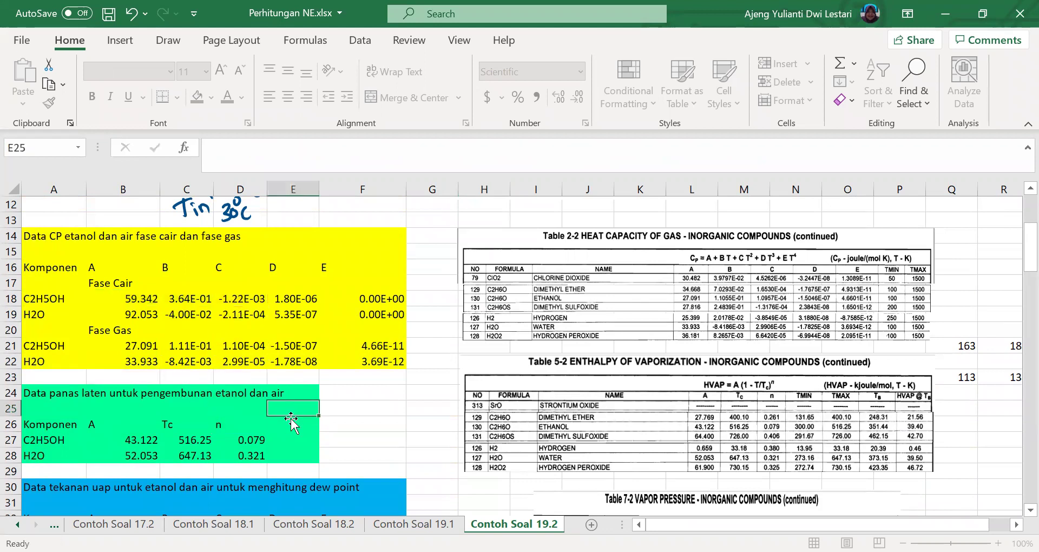
- Point the fourth coefficient of the H83 formula from E26 to ethanol's liquid-phase cell E18
scroll(557, 461, down, 1)
scroll(466, 461, down, 20)
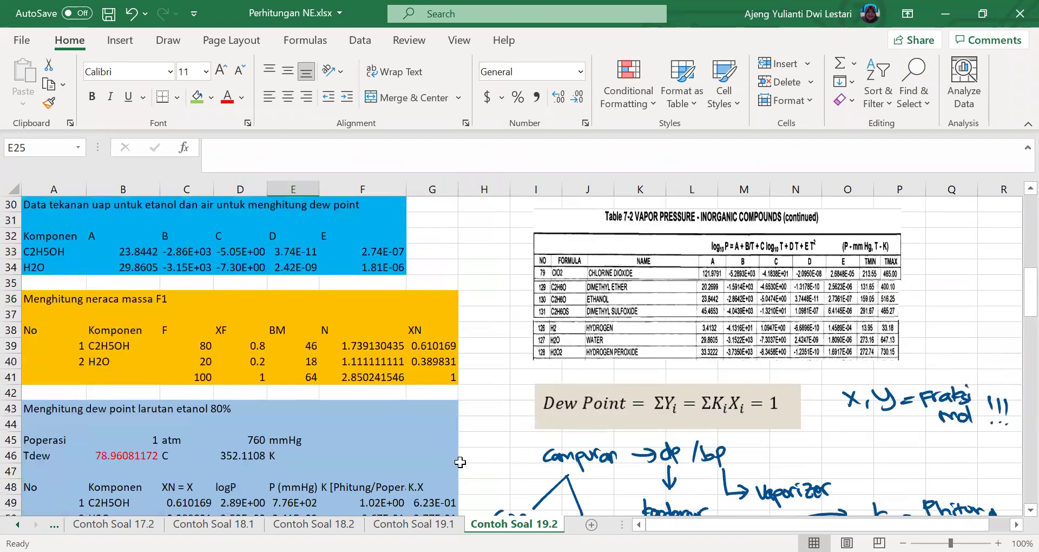
double_click(479, 331)
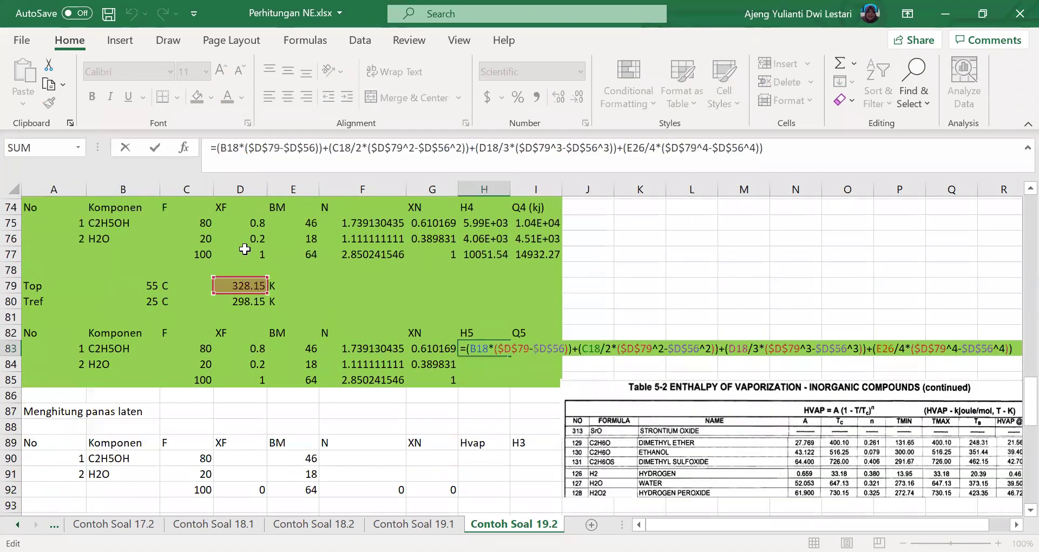
scroll(268, 326, up, 16)
scroll(268, 325, up, 4)
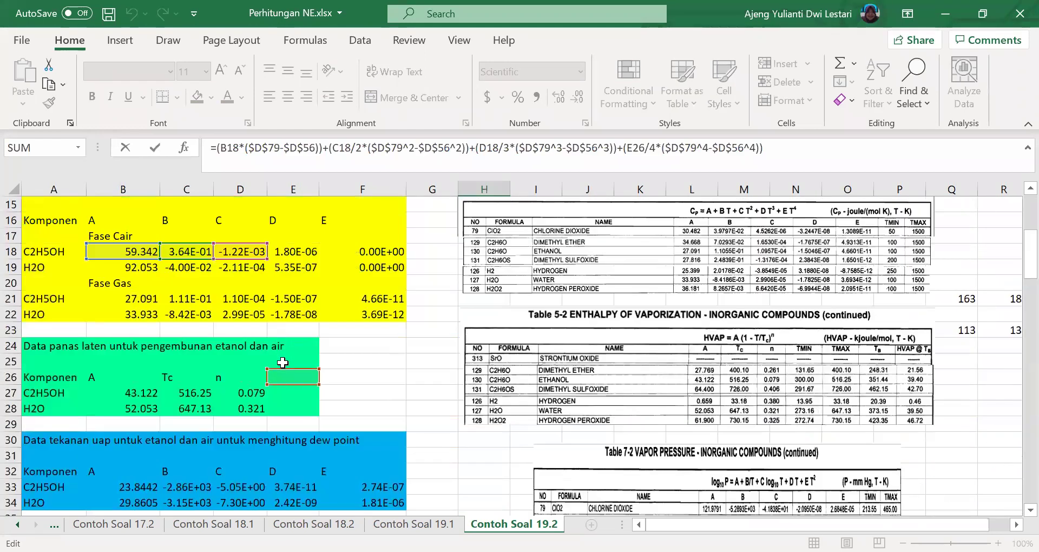
drag(284, 384, 292, 251)
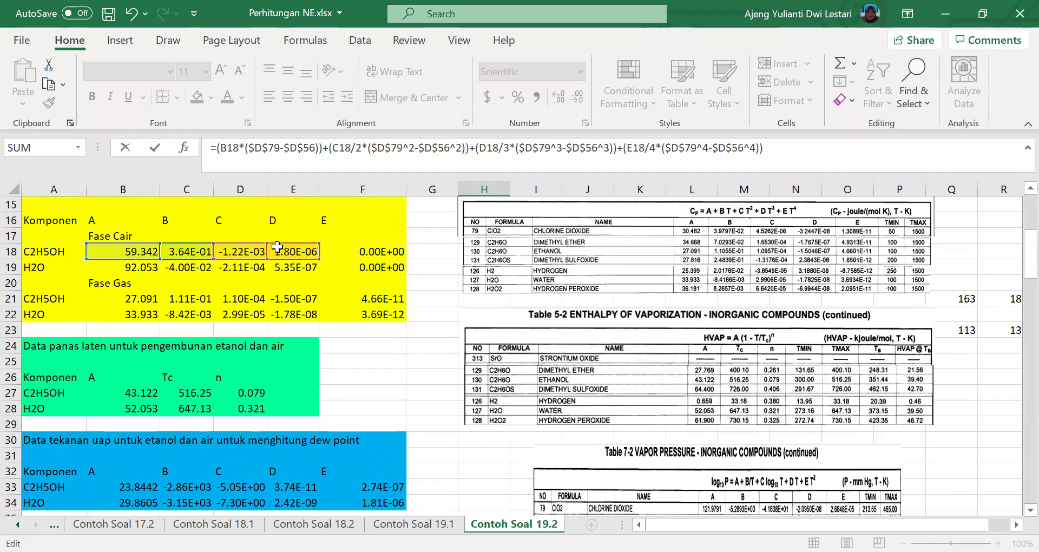
key(Return)
- Fill the H5 formula down to H84 and extend the sum in G85 across to H85 and I85
scroll(392, 335, down, 3)
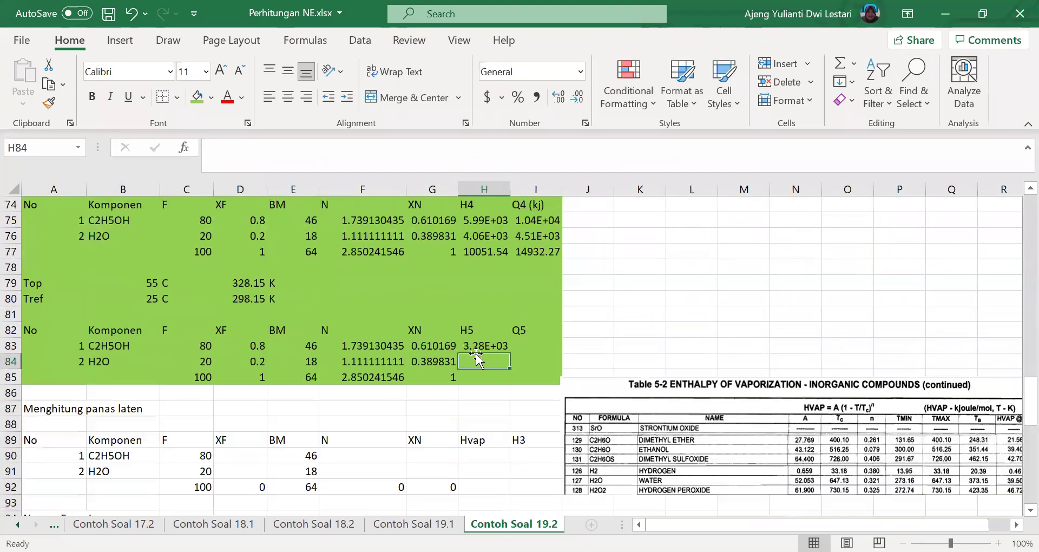
click(486, 345)
drag(511, 354, 540, 380)
click(451, 383)
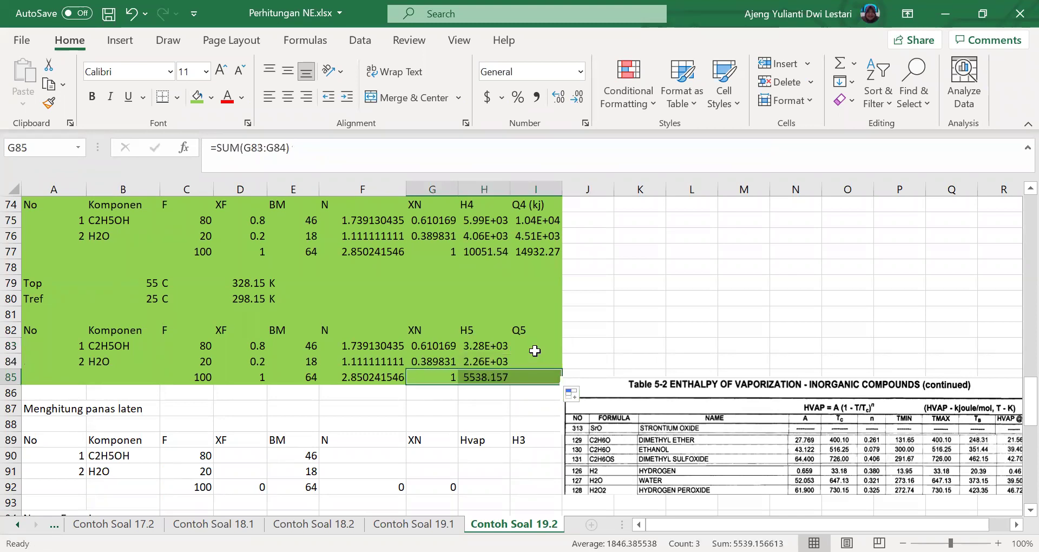
- Calculate ethanol's Q5 in I83 as H83*F83 and fill the formula down to I84
click(536, 346)
text(=)
key(Left)
text(*)
key(Left)
key(Left)
key(Left)
key(Return)
click(536, 346)
drag(565, 353, 562, 369)
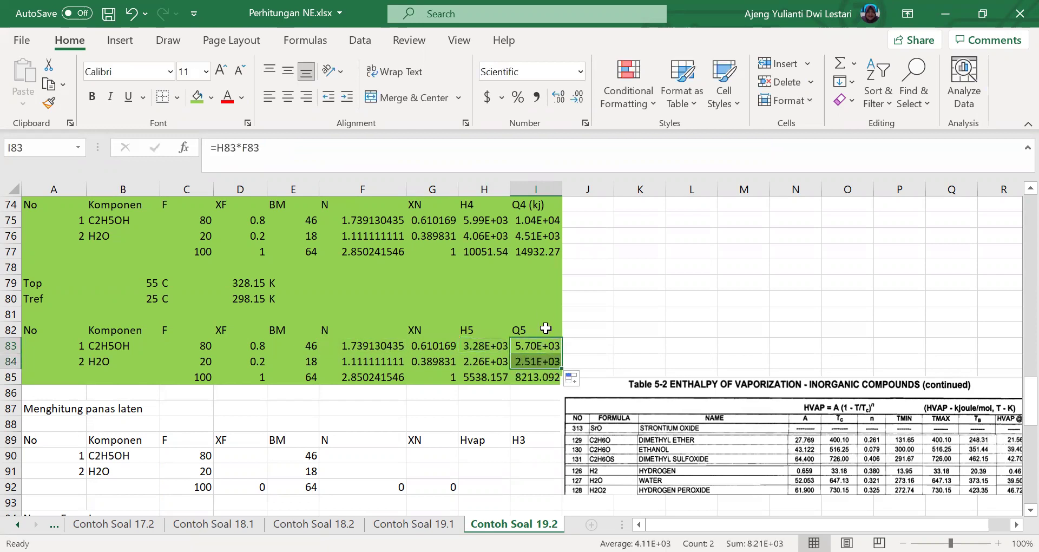
- Relabel the Q5 header in I82 as "Q5 (kj)"
double_click(547, 328)
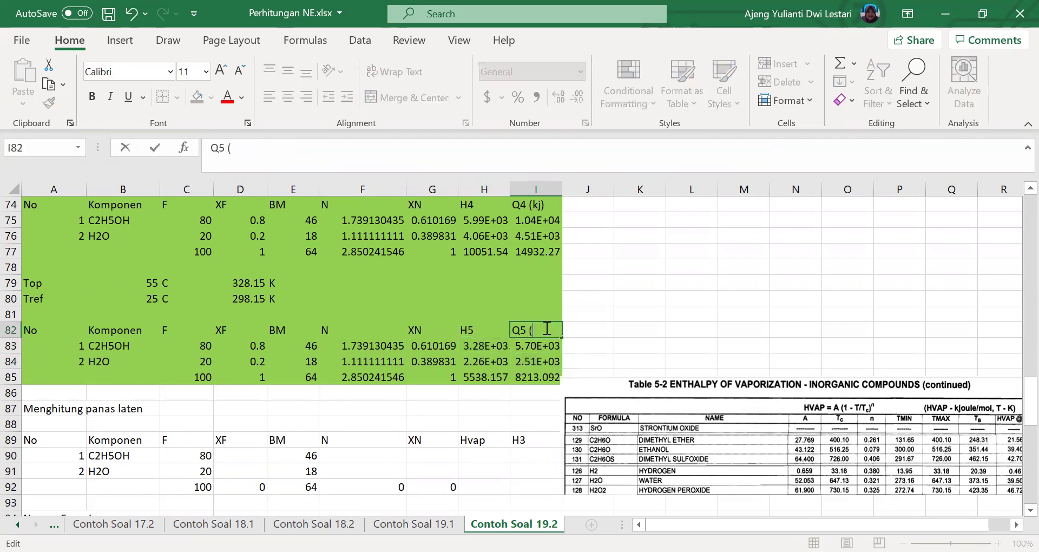
text((kj))
key(Return)
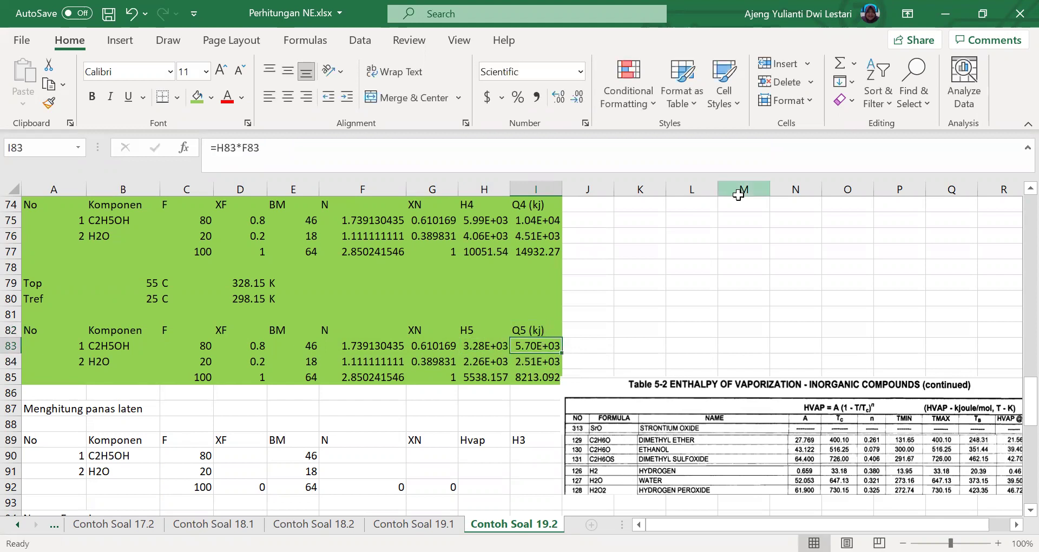
scroll(453, 307, up, 1)
scroll(453, 306, up, 6)
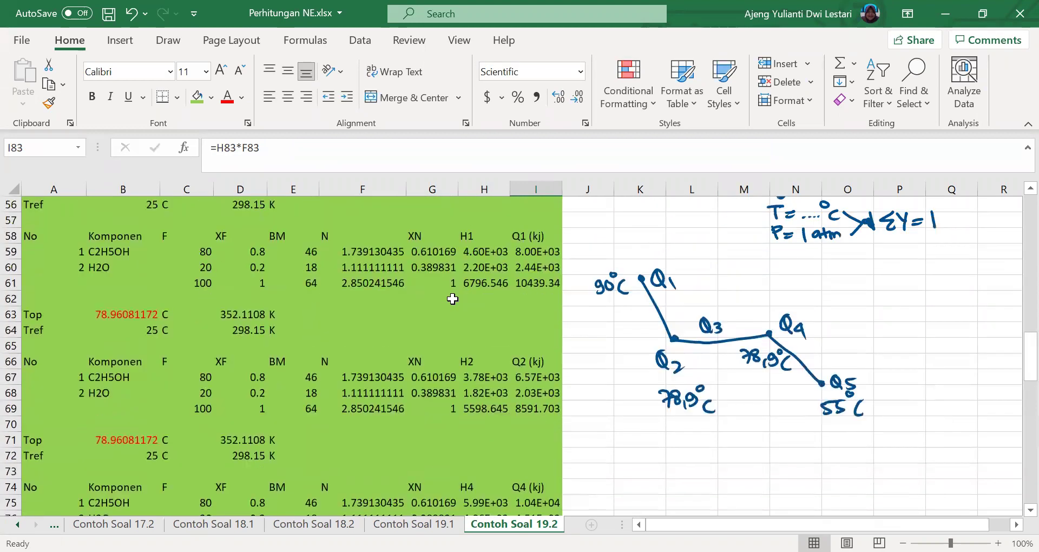
scroll(446, 295, up, 2)
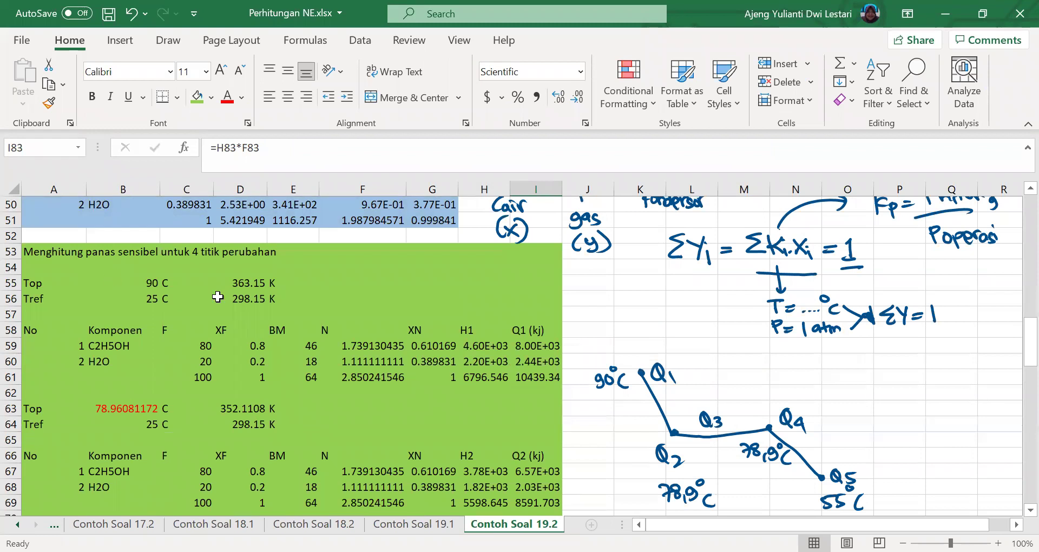
- Fill the latent heat section A87:I92 with yellow
scroll(282, 312, down, 1)
scroll(281, 312, down, 1)
scroll(392, 314, down, 9)
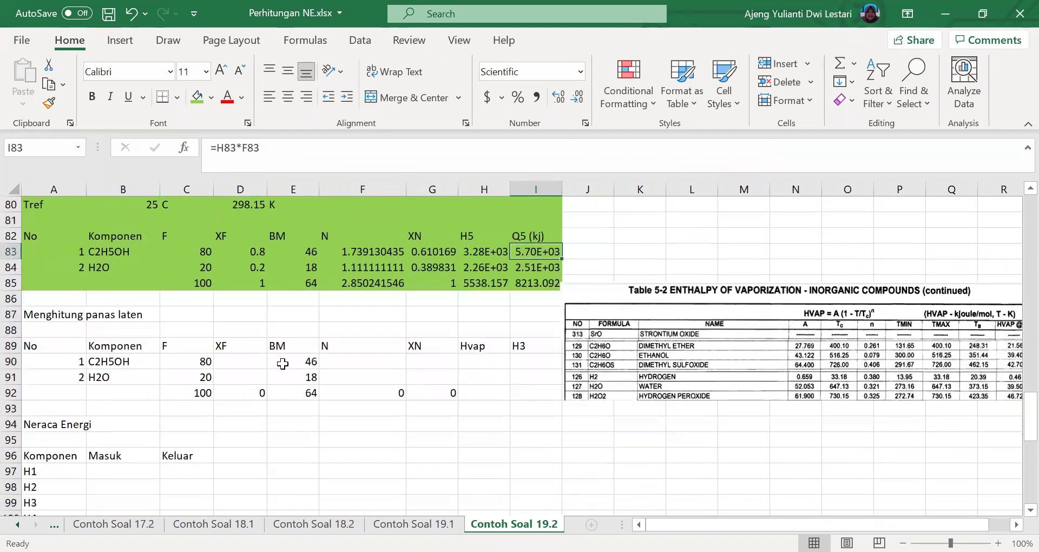
drag(44, 314, 528, 392)
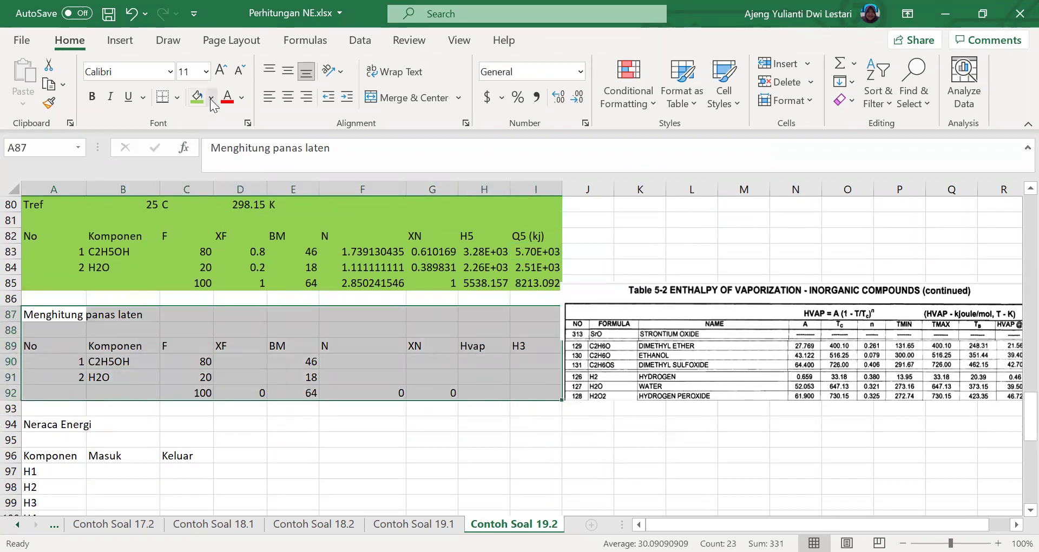
key(F4)
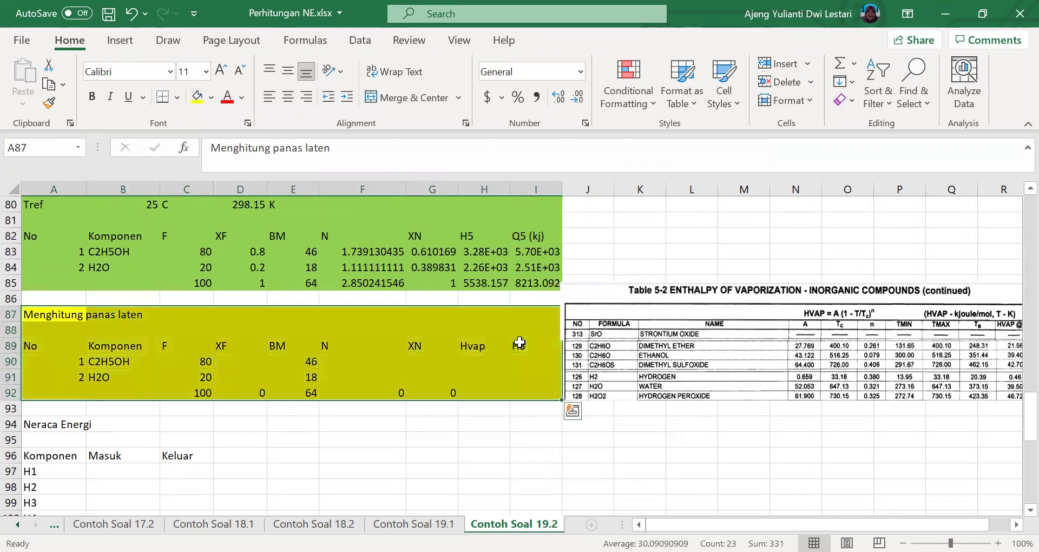
- Relabel the H3 header in I89 as "Q3"
click(520, 342)
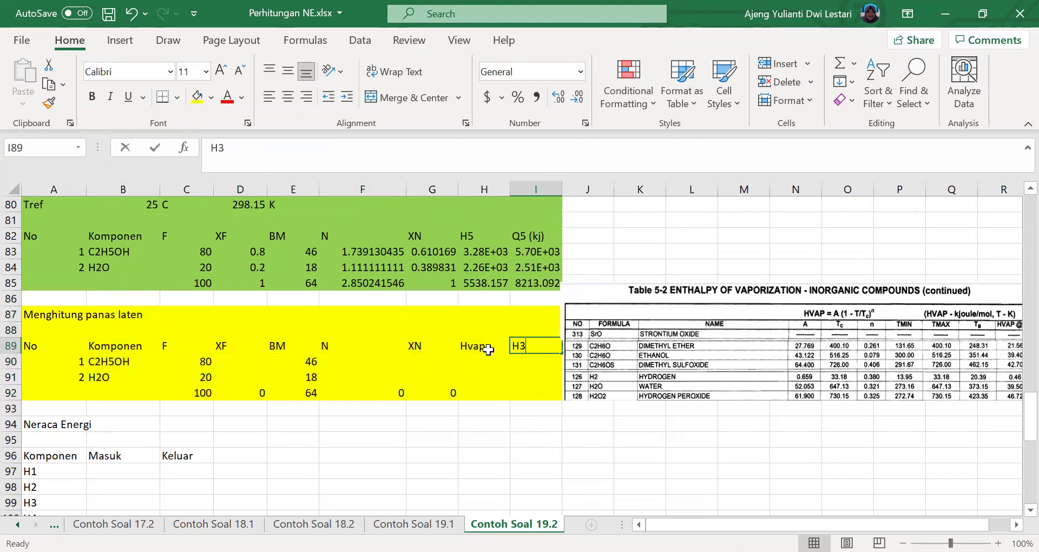
key(BackSpace)
key(BackSpace)
text(Q3)
key(Return)
key(Return)
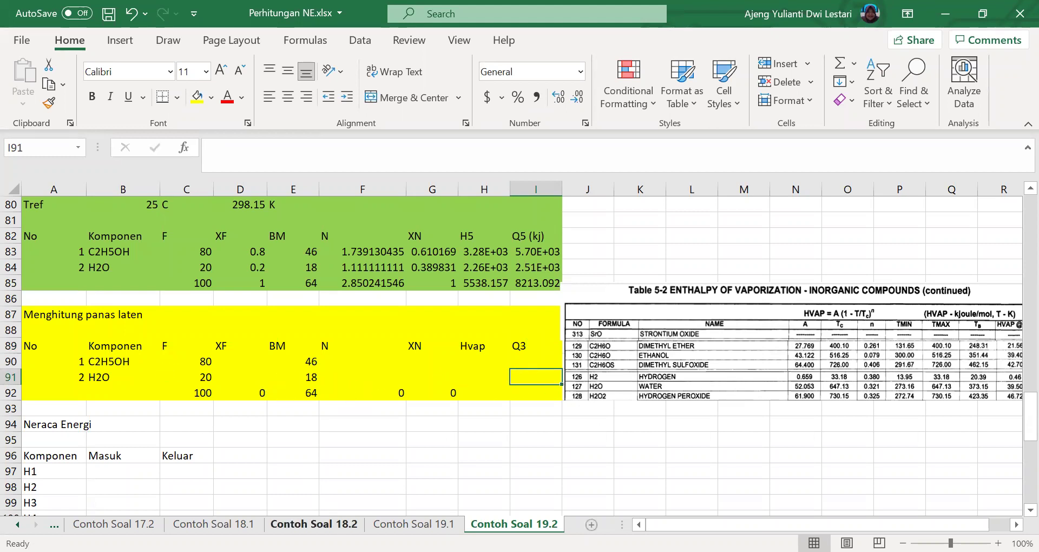
- Examine the Hvap and Q3 formulas in the latent heat section of sheet Contoh Soal 19.1, and return to Contoh Soal 19.2
key(ctrl+Page_Up)
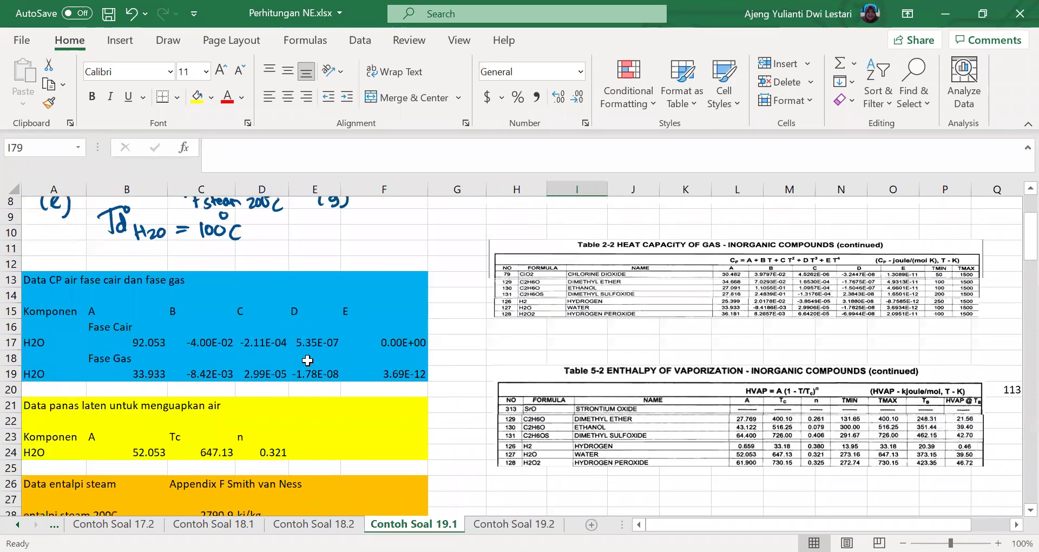
scroll(307, 362, down, 3)
scroll(307, 362, up, 1)
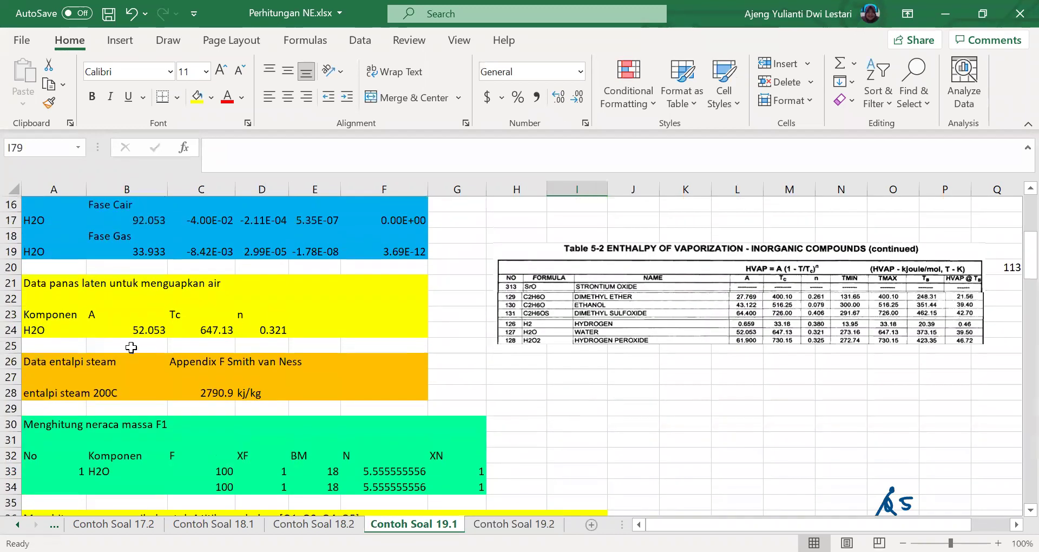
scroll(260, 376, down, 4)
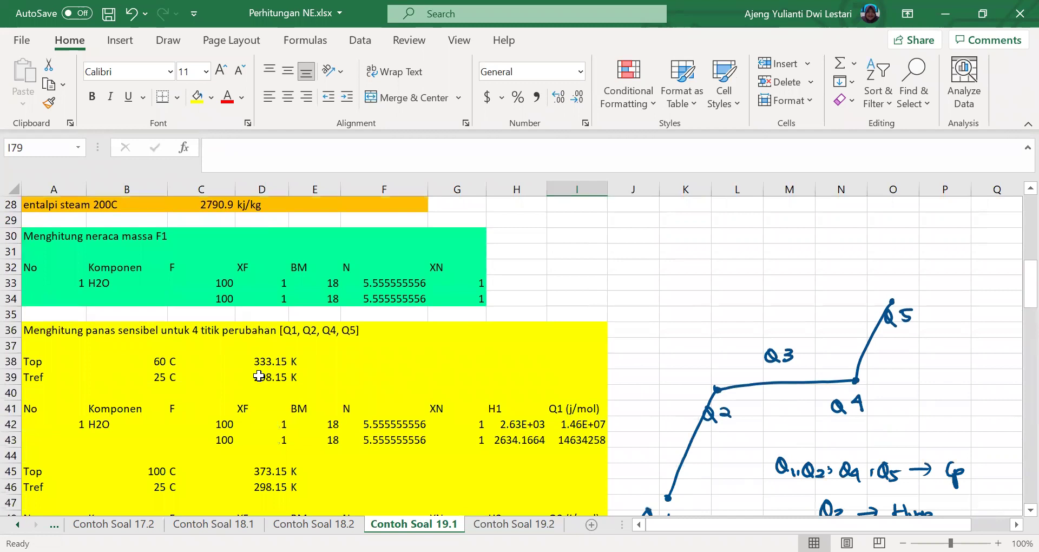
scroll(260, 376, down, 11)
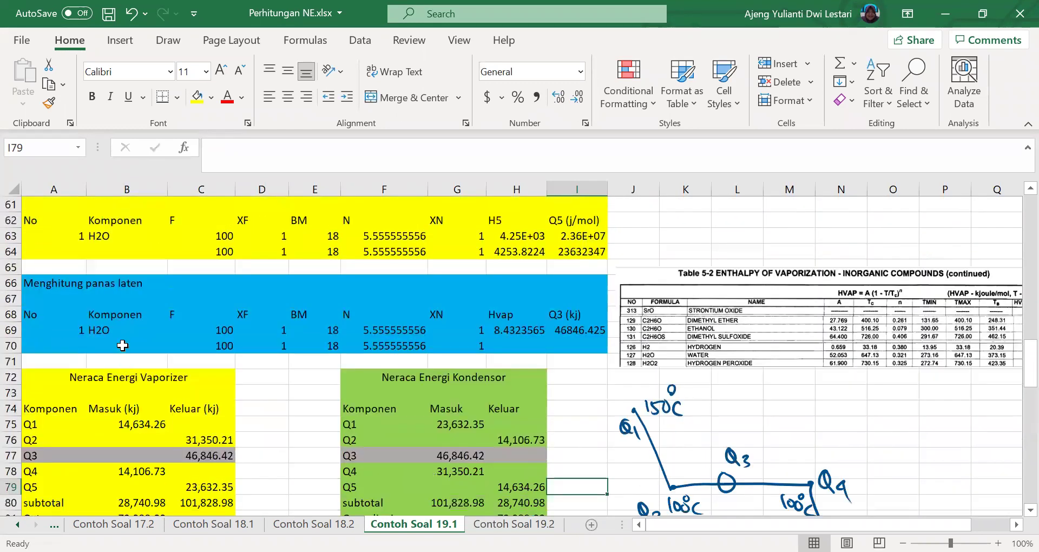
click(503, 330)
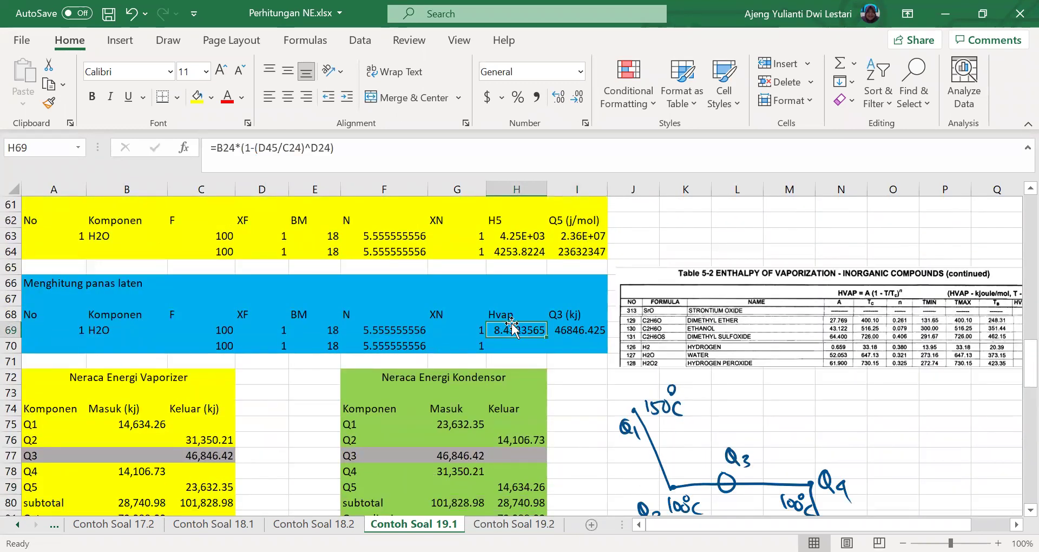
double_click(578, 328)
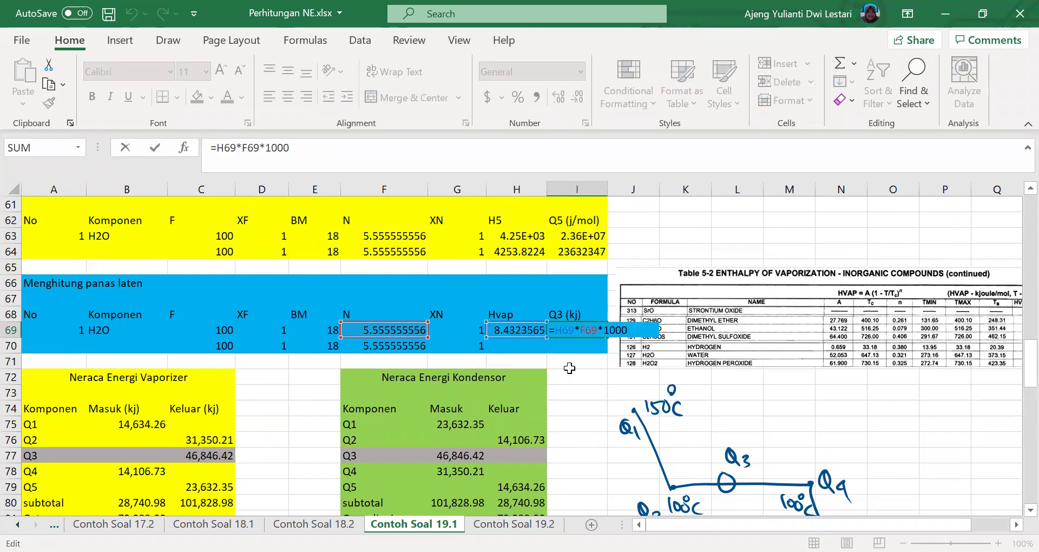
key(Escape)
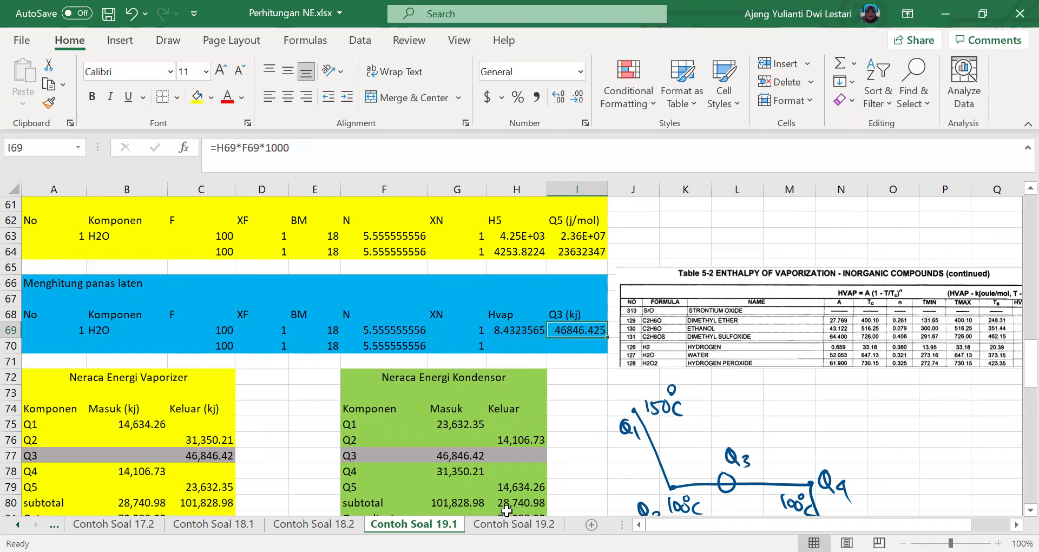
click(515, 524)
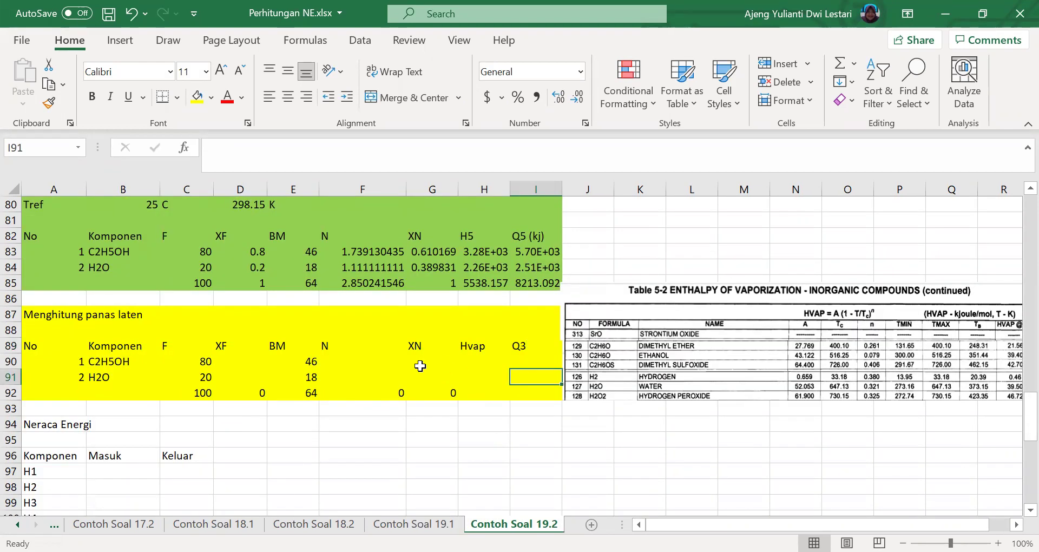
- Copy the F1 mass balance table A38:G41 into the latent heat section at A89 and fill the pasted cells yellow
scroll(420, 366, up, 11)
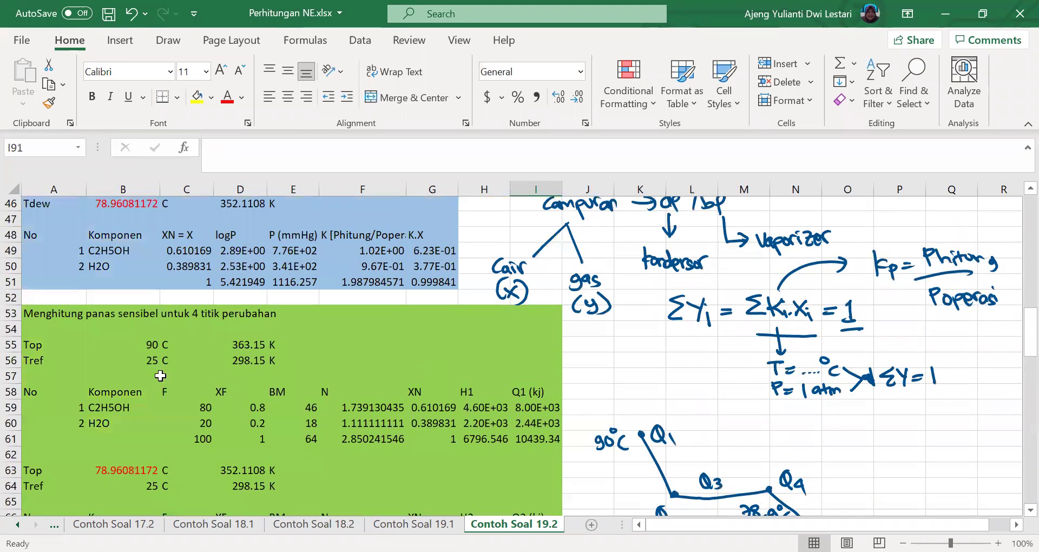
scroll(160, 376, up, 6)
drag(45, 350, 419, 389)
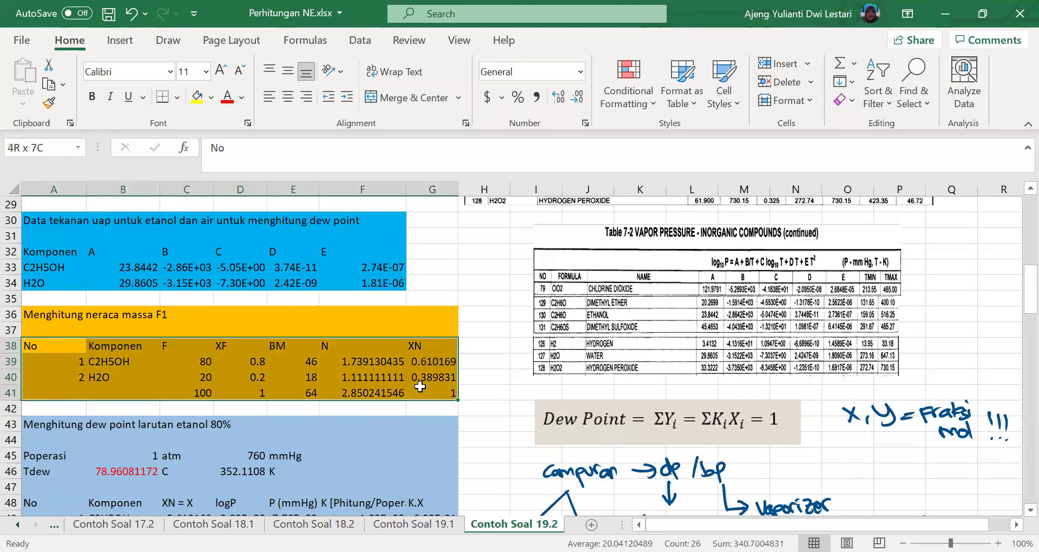
key(ctrl+c)
scroll(244, 422, down, 17)
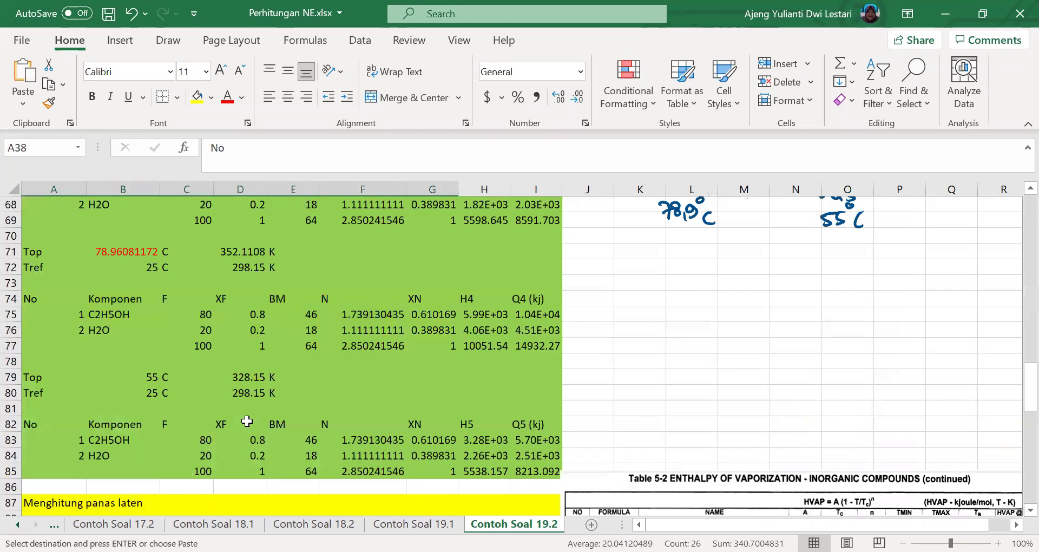
click(34, 347)
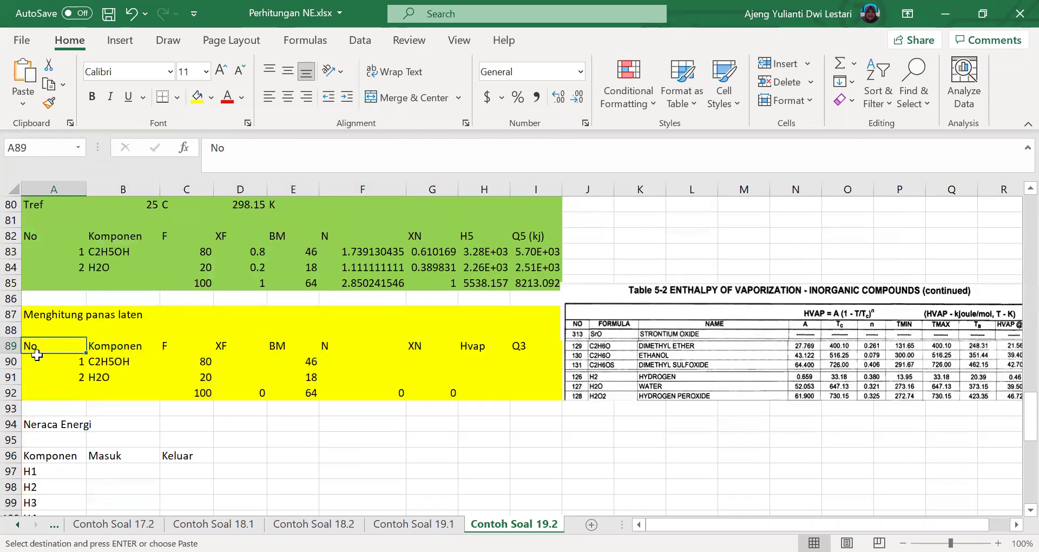
key(Return)
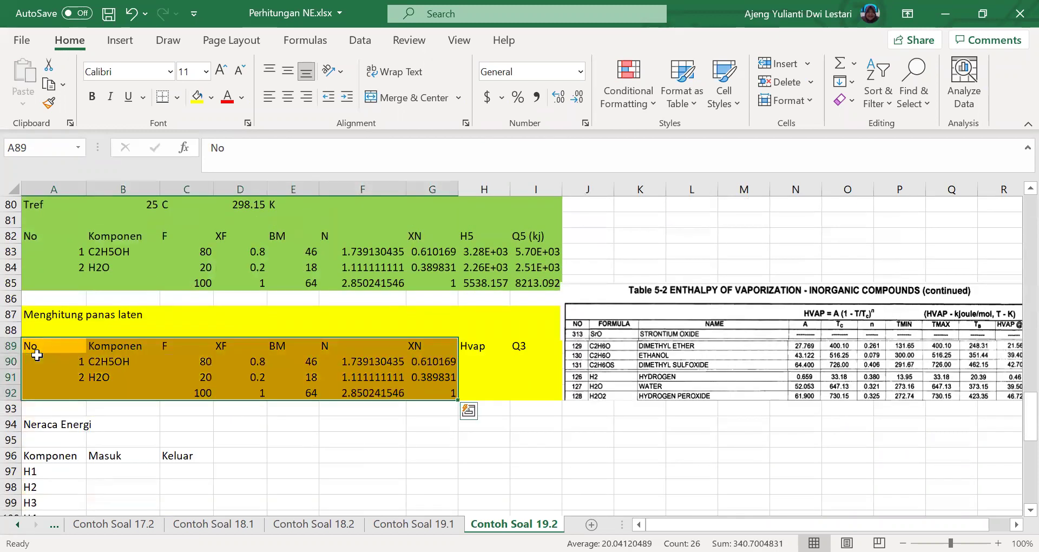
click(198, 97)
- Select the Table 5-2 enthalpy of vaporization picture beside the latent heat section
click(475, 361)
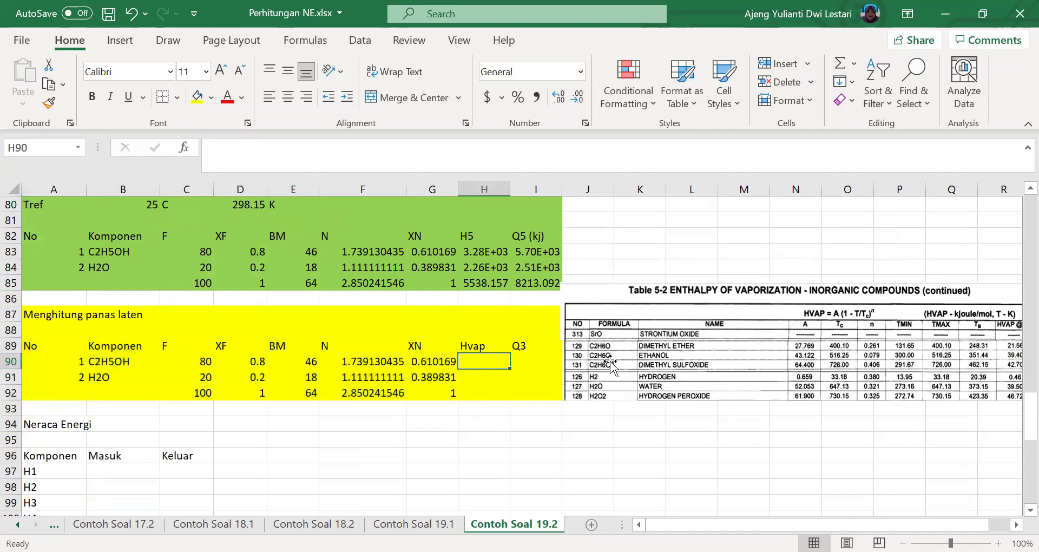
click(684, 357)
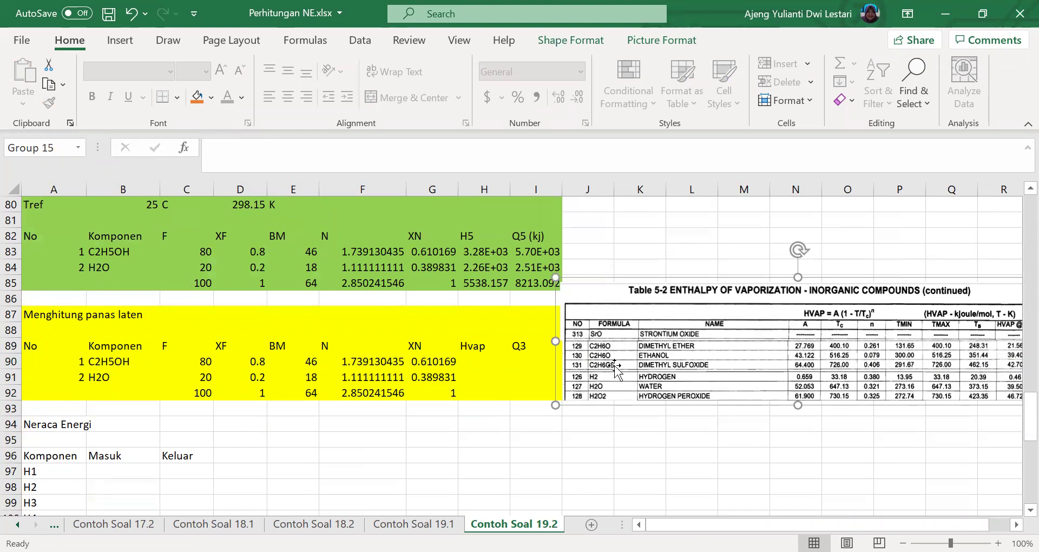
- Enter the label Tdew in cell D87 beside the latent heat heading
click(491, 368)
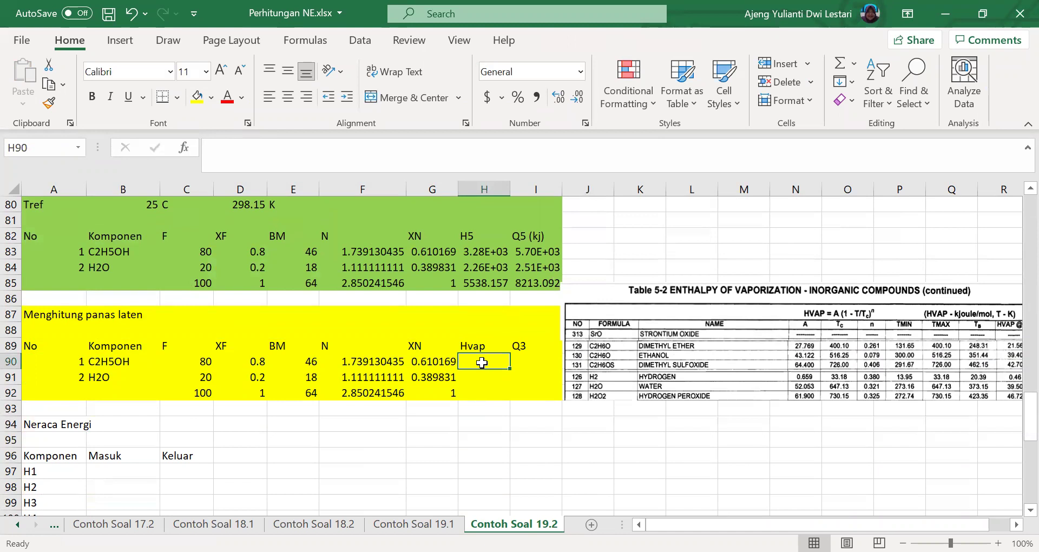
click(242, 315)
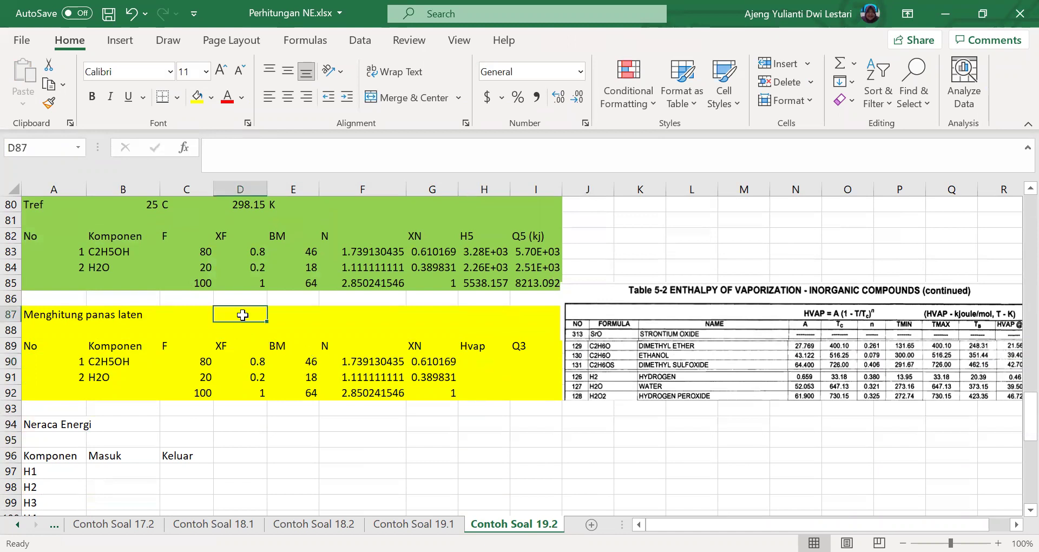
text(Tdew)
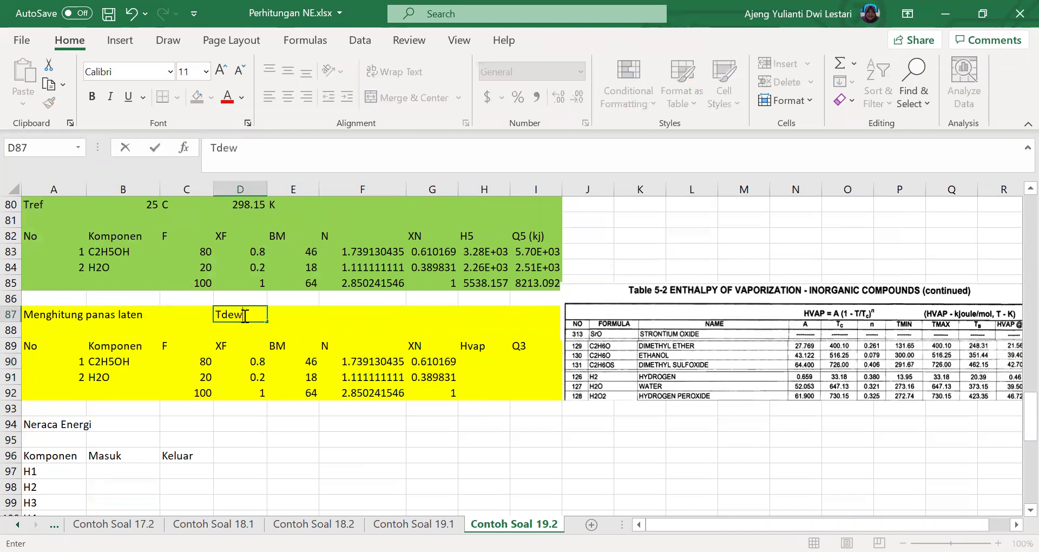
key(Tab)
text(=)
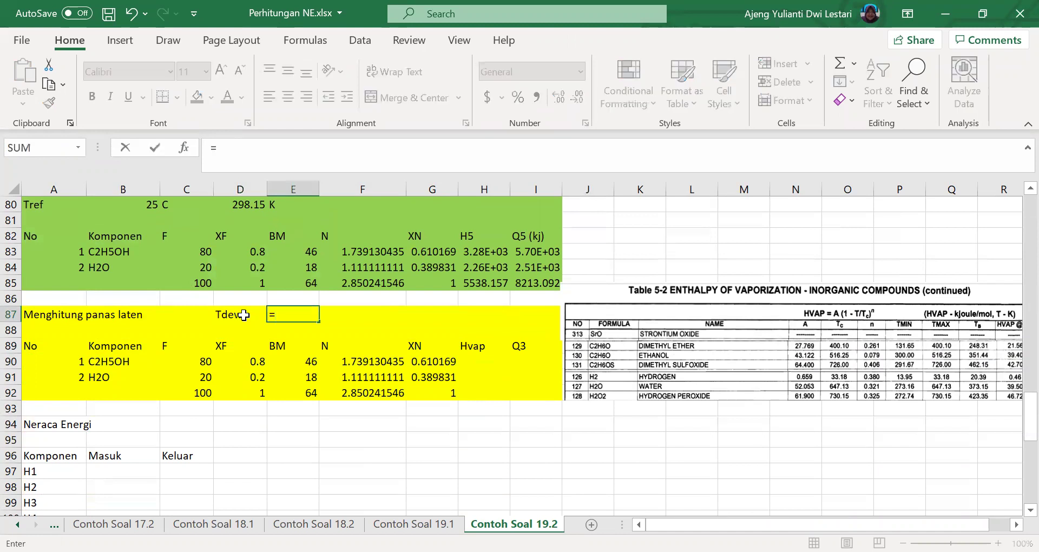
key(Escape)
- Copy the operating temperature row A71:E71 into the latent heat section starting at D87
scroll(244, 315, up, 5)
drag(123, 298, 273, 297)
key(ctrl+q)
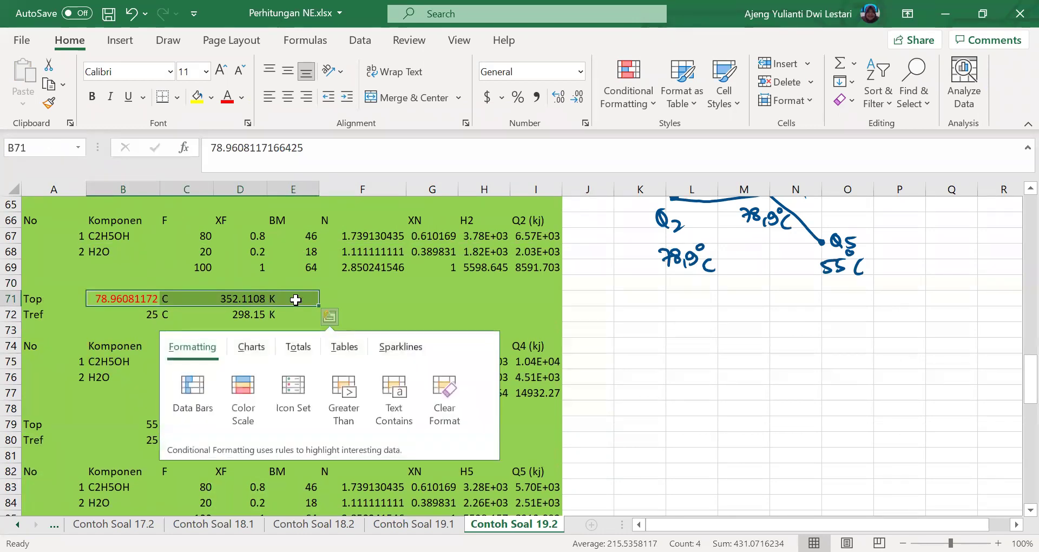
drag(43, 298, 293, 298)
key(ctrl+c)
scroll(275, 327, down, 6)
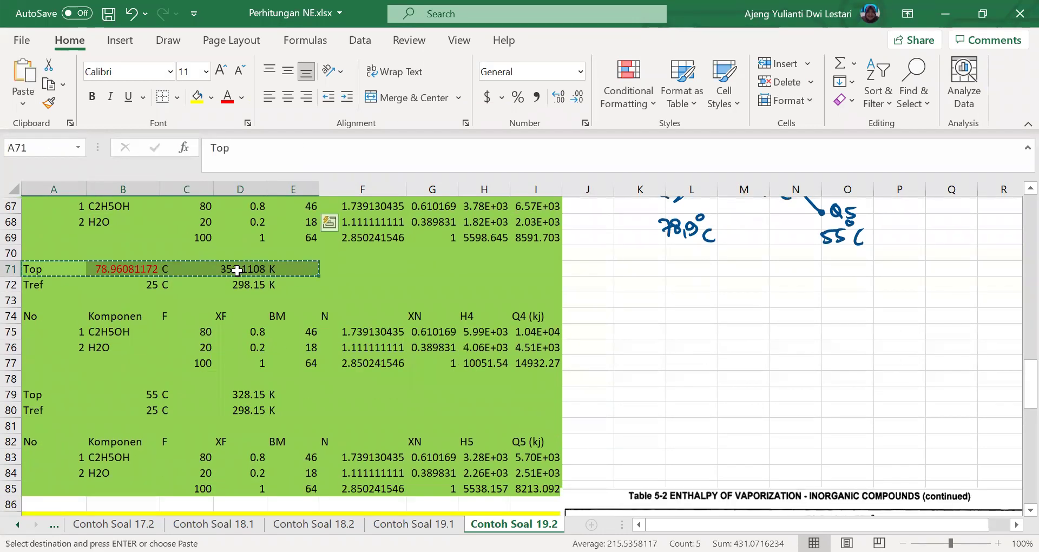
click(230, 269)
key(Return)
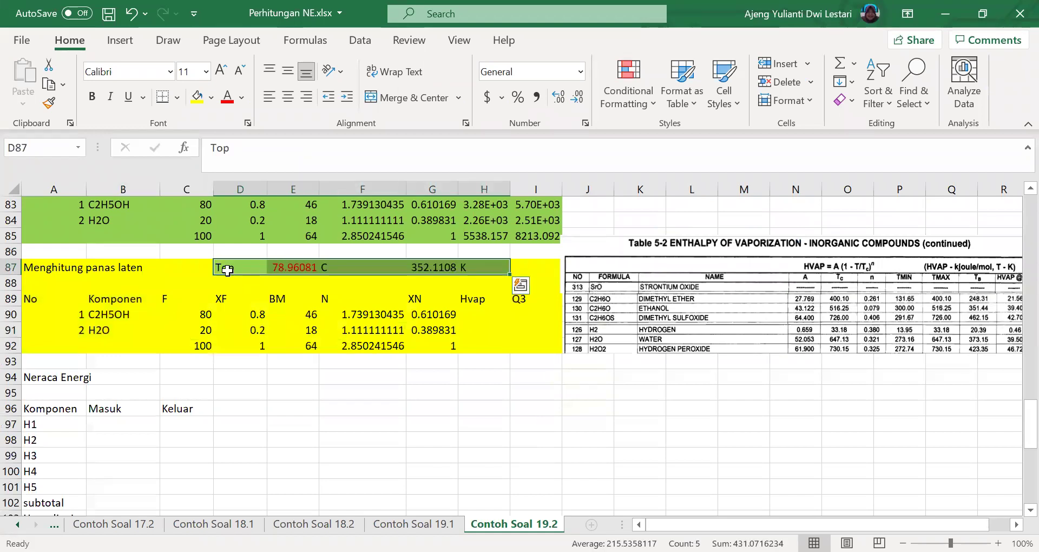
- Change the temperature label in D87 to "Top = Tdew"
click(230, 270)
click(290, 159)
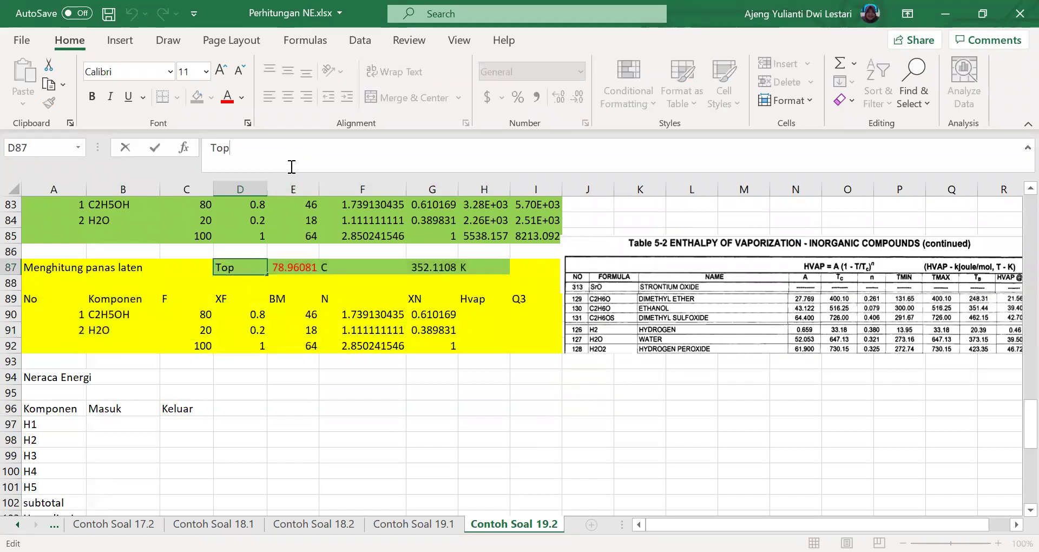
text(= Tdew)
key(Return)
- Fill the temperature cells D87:H87 with yellow and widen column D to fit the Top = Tdew label
drag(234, 271, 506, 267)
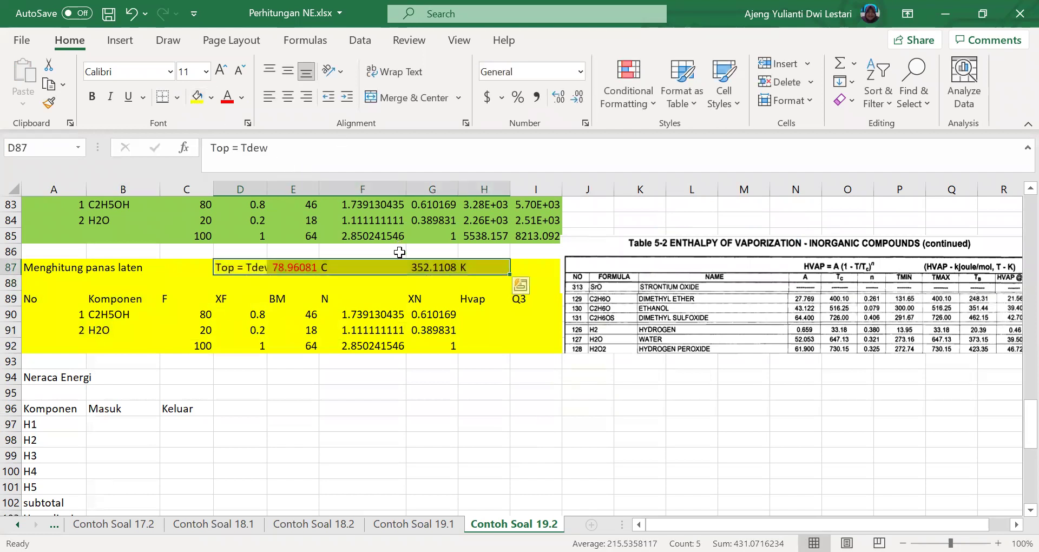
click(396, 295)
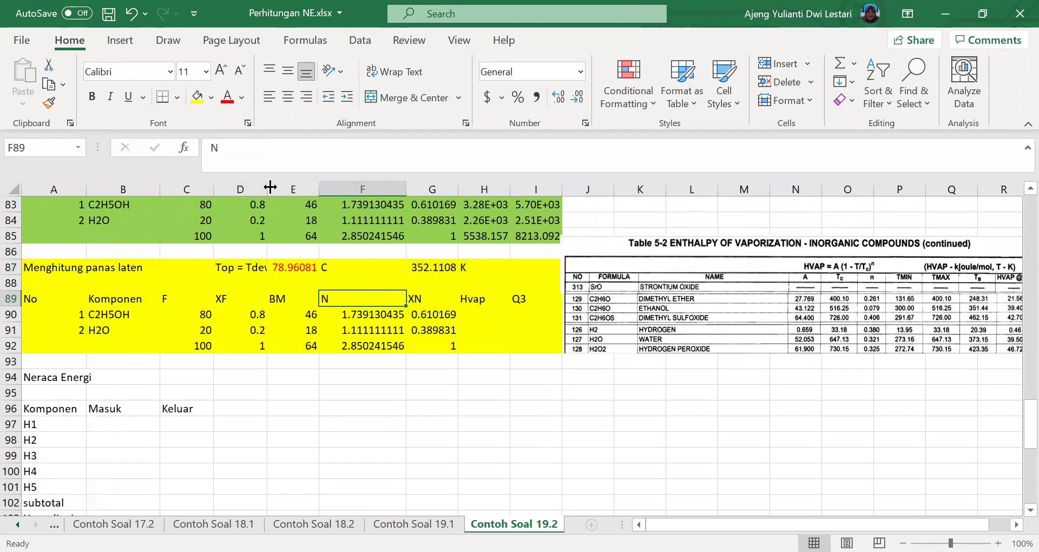
drag(285, 192, 301, 192)
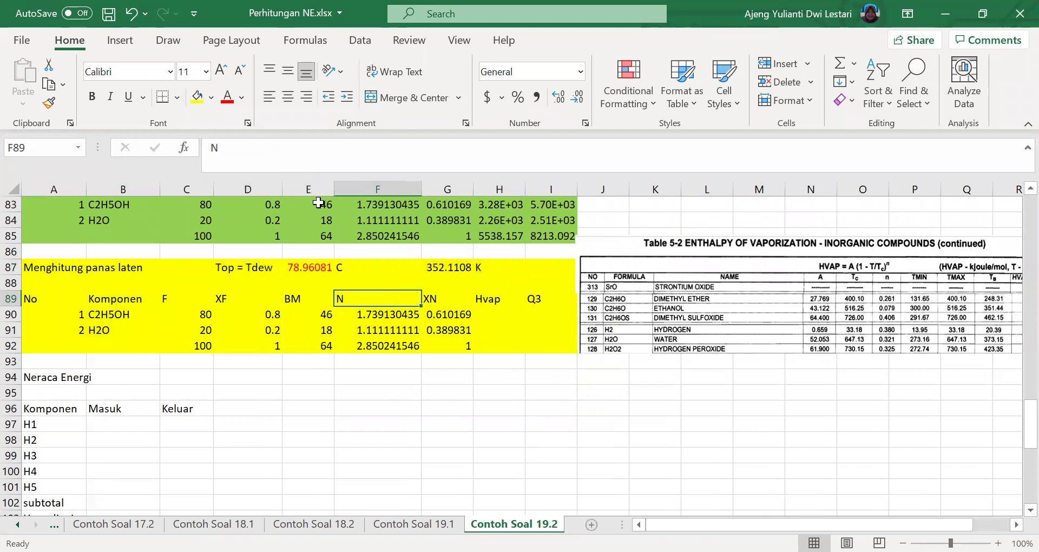
- Start the ethanol Hvap formula in H90 with a reference to its latent heat coefficient A in B27
click(434, 272)
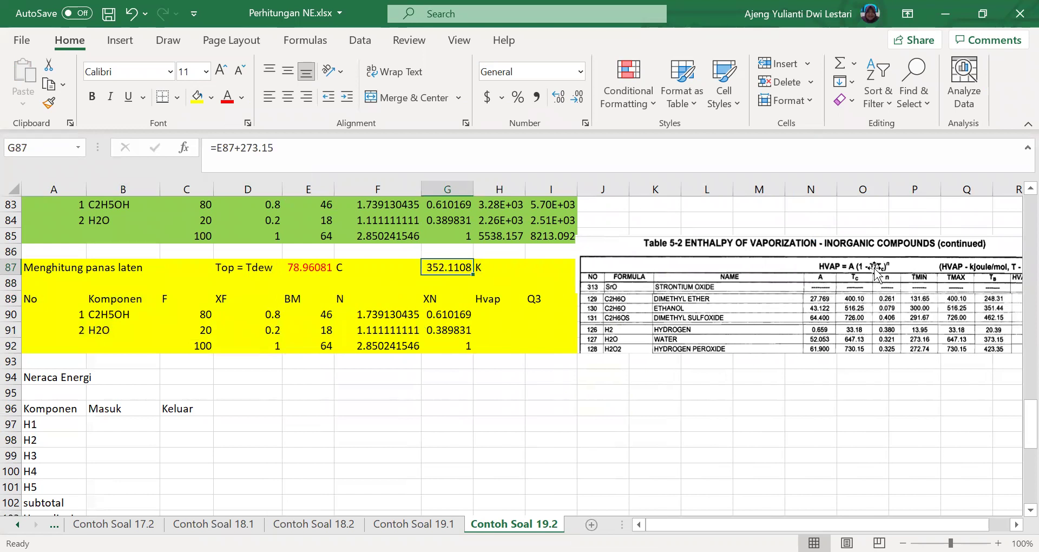
click(516, 312)
text(=)
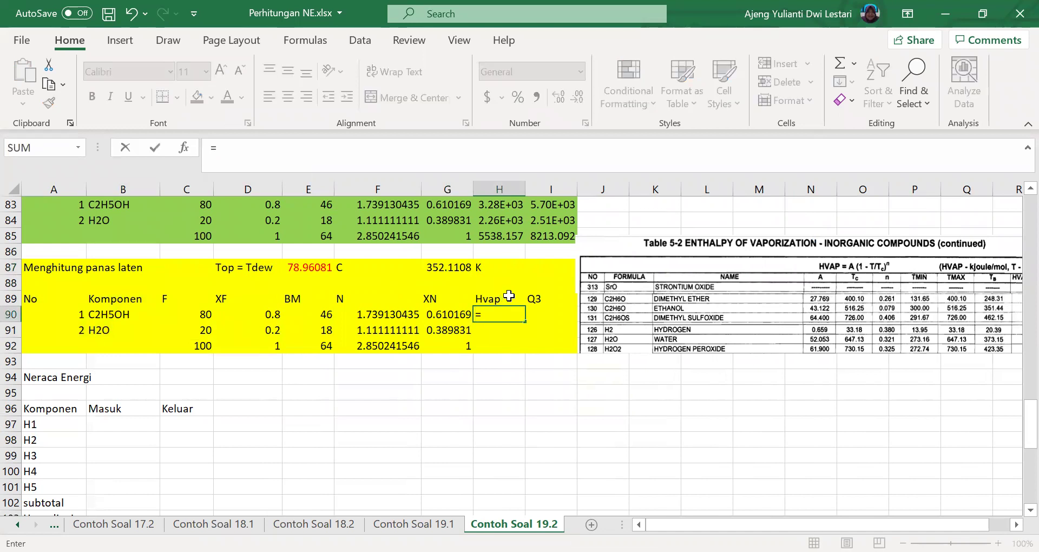
scroll(536, 336, up, 13)
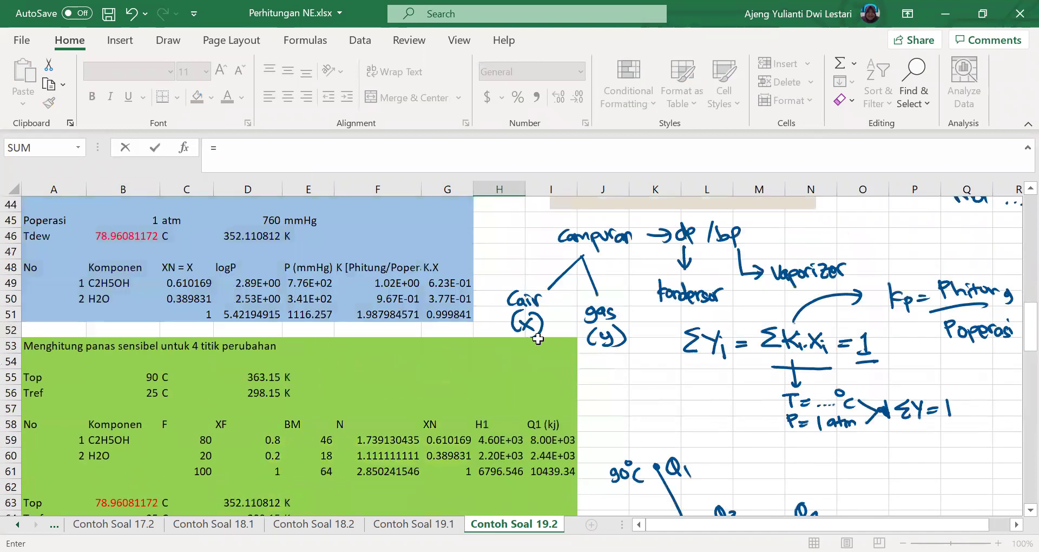
scroll(538, 339, up, 3)
scroll(539, 341, up, 7)
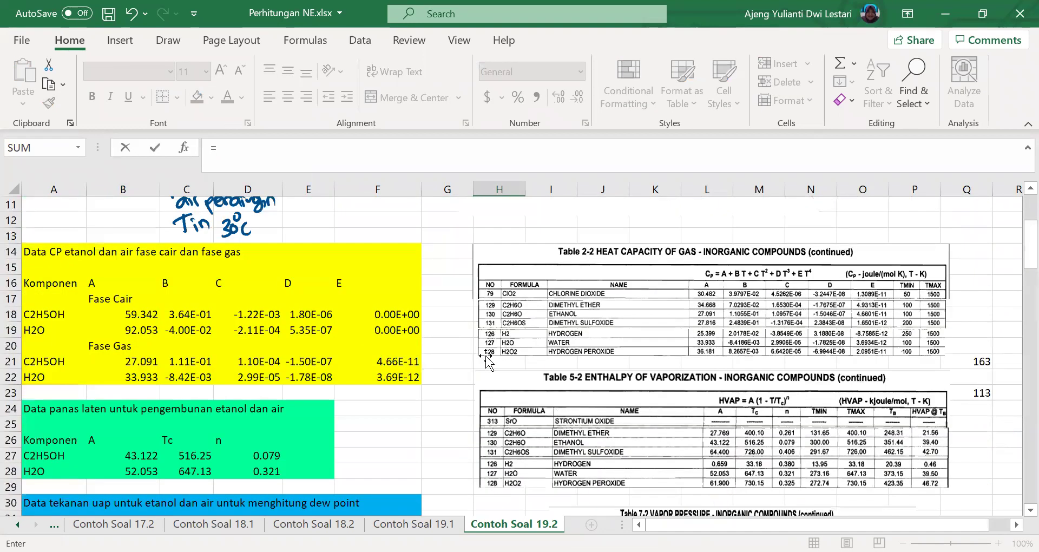
scroll(203, 372, down, 1)
scroll(270, 364, down, 1)
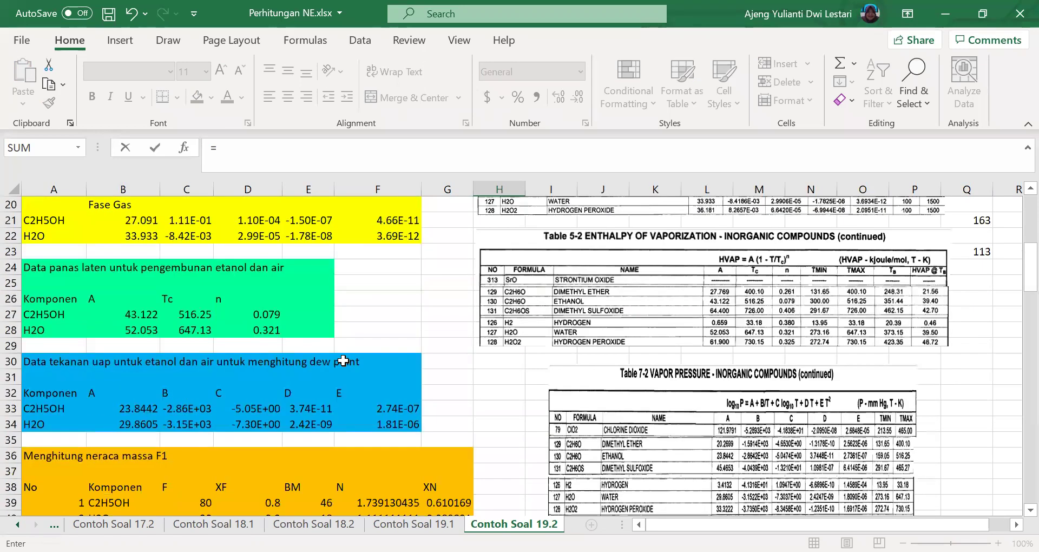
scroll(341, 358, up, 1)
scroll(744, 279, up, 1)
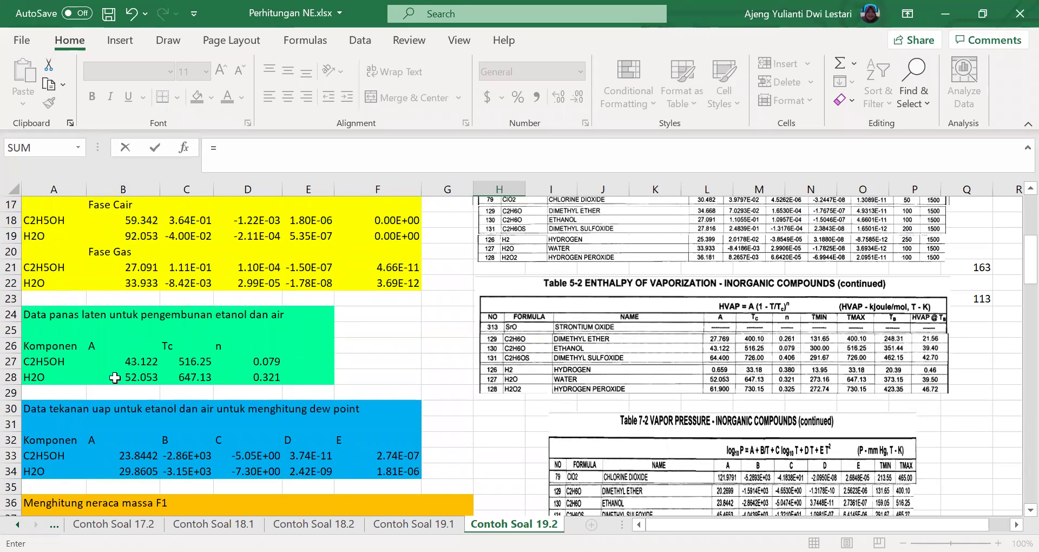
click(122, 359)
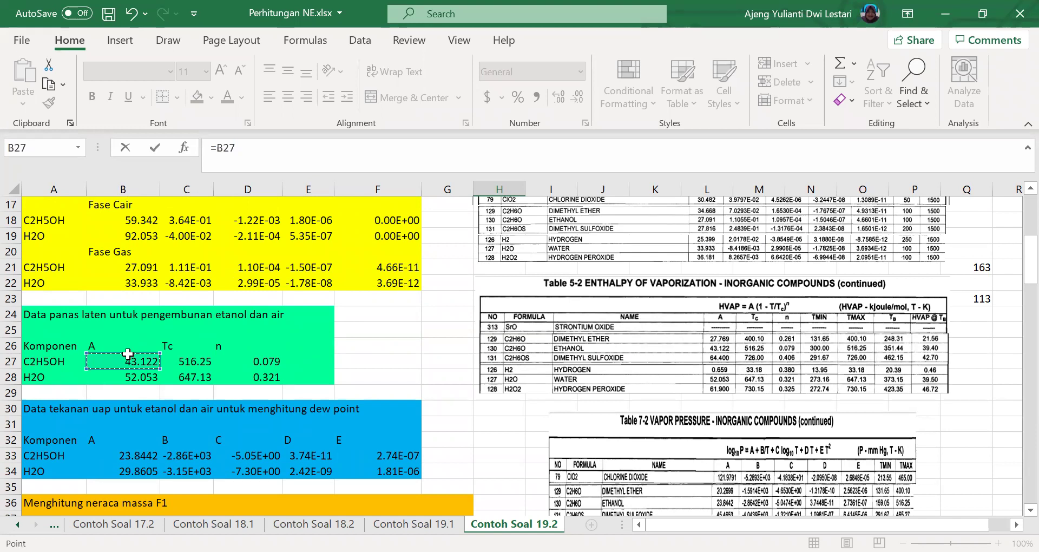
- Extend the H90 formula with *(1-(G87/C27, using the temperature in kelvin and ethanol's Tc
text(*(1-()
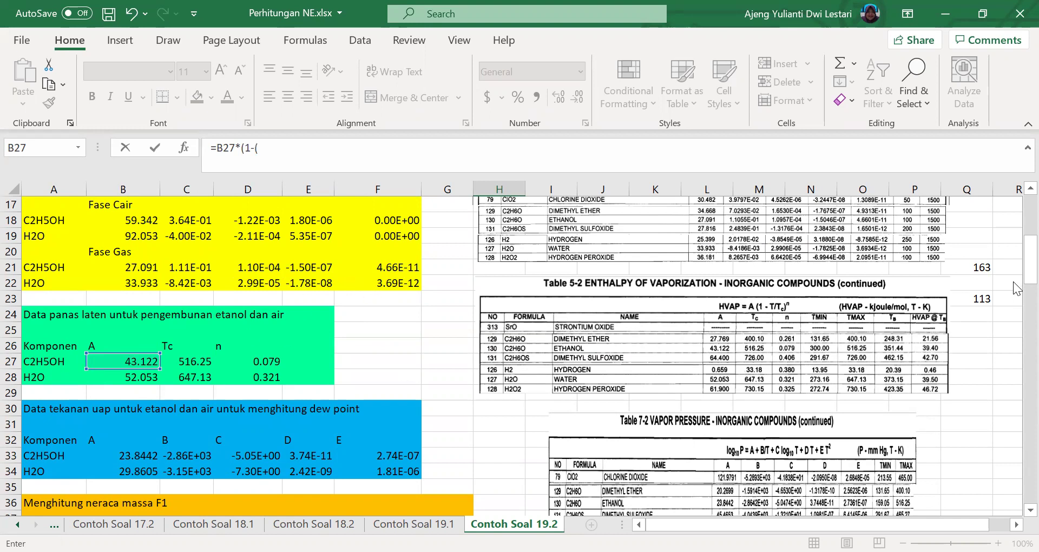
scroll(1017, 308, up, 1)
drag(1017, 313, 1018, 449)
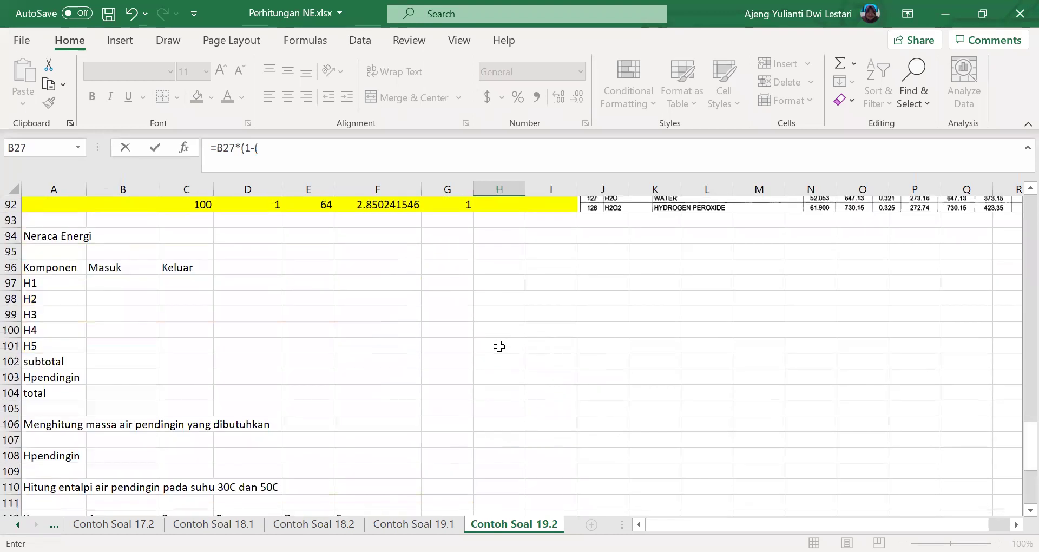
scroll(437, 316, up, 4)
click(464, 323)
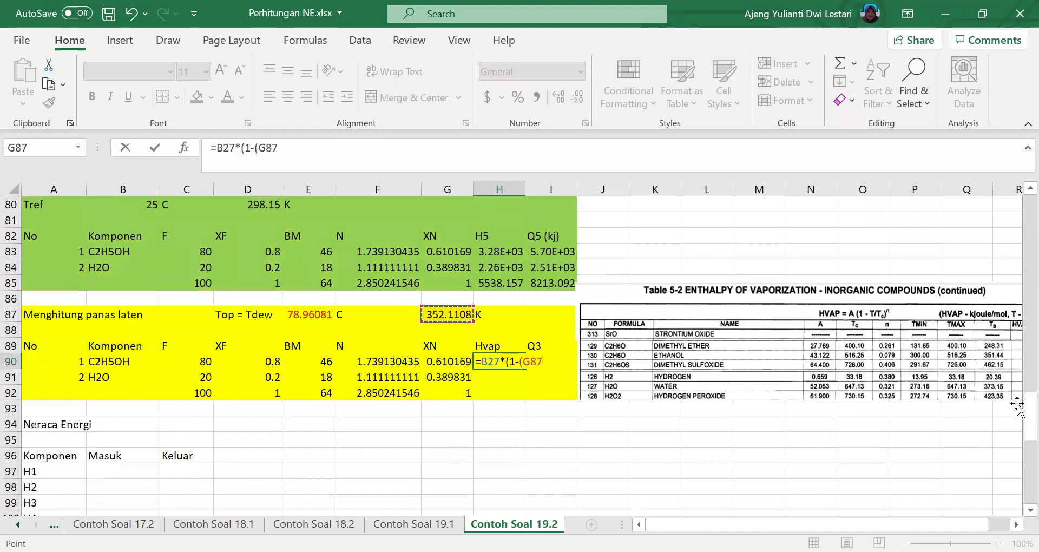
text(/)
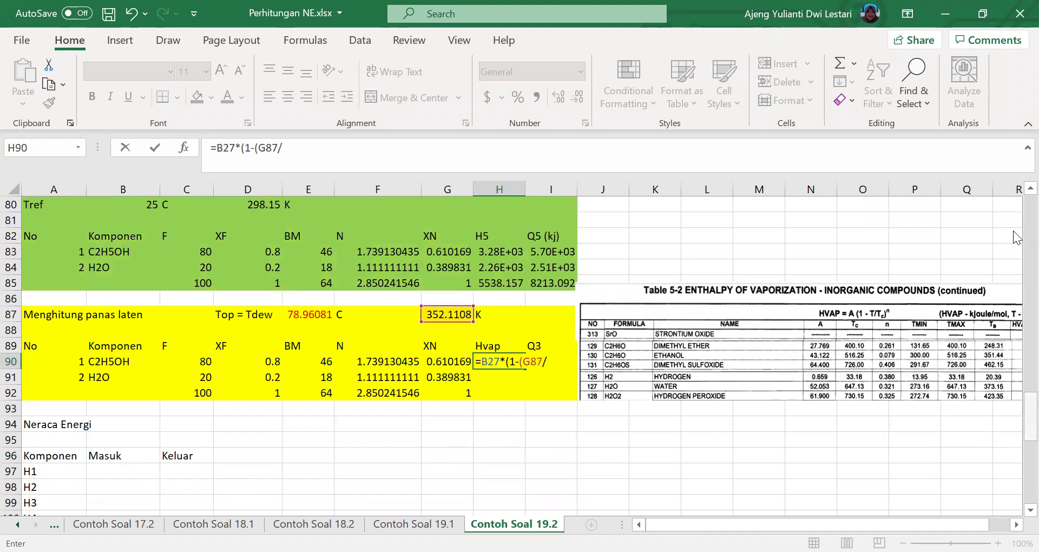
scroll(1016, 238, up, 20)
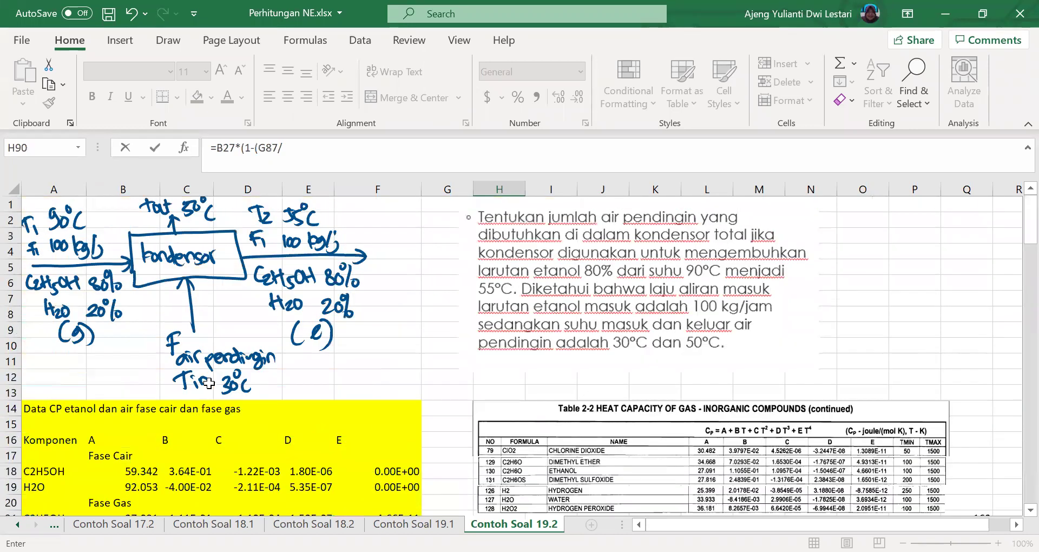
scroll(209, 383, down, 5)
click(204, 377)
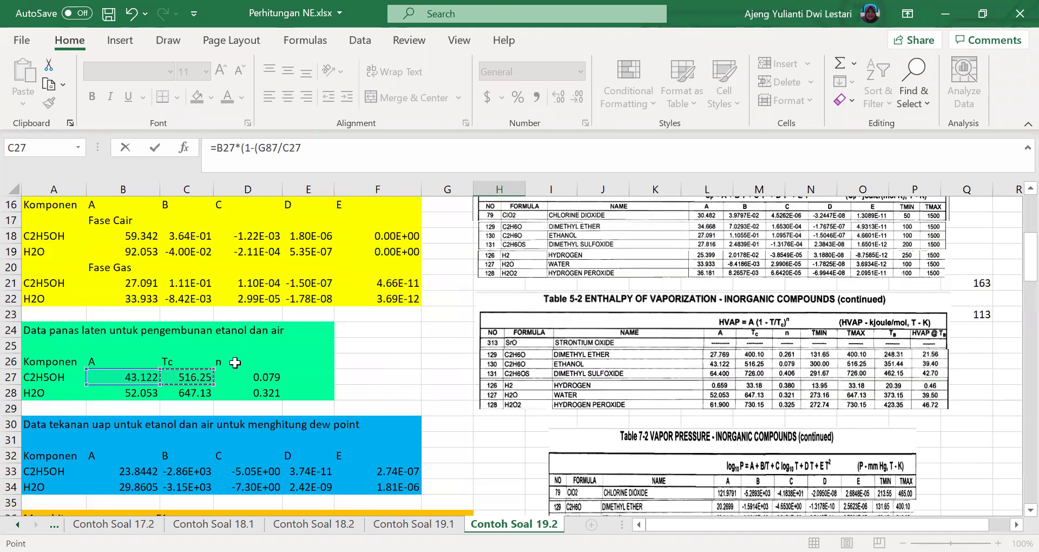
- Complete the ethanol Hvap formula by raising the temperature ratio to exponent n in D27, giving =B27*(1-(G87/C27)^D27)
text()^)
click(243, 376)
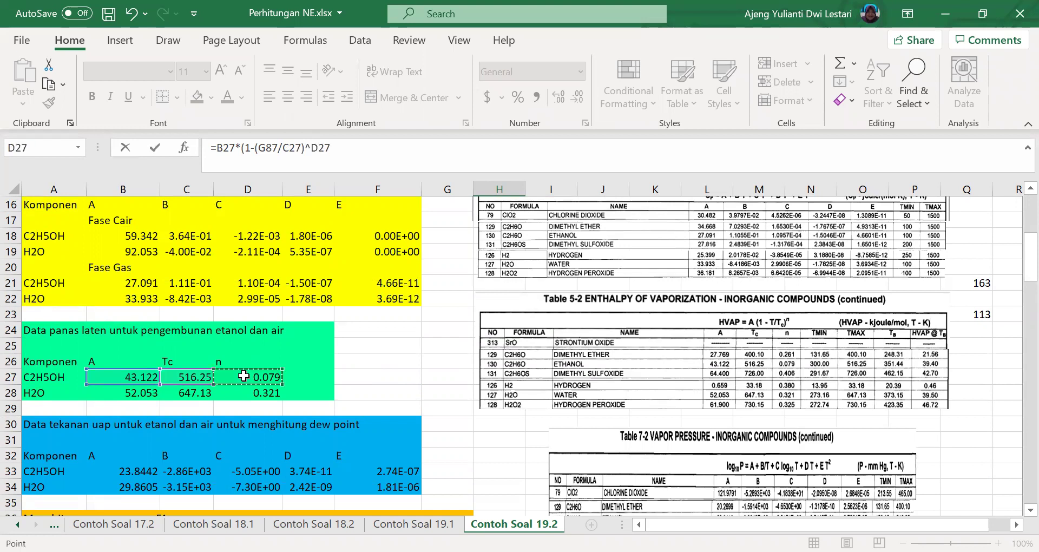
text())
key(Return)
- Make the G87 reference absolute in the H90 formula and fill the formula down to H91 for H2O
scroll(564, 406, down, 3)
click(496, 394)
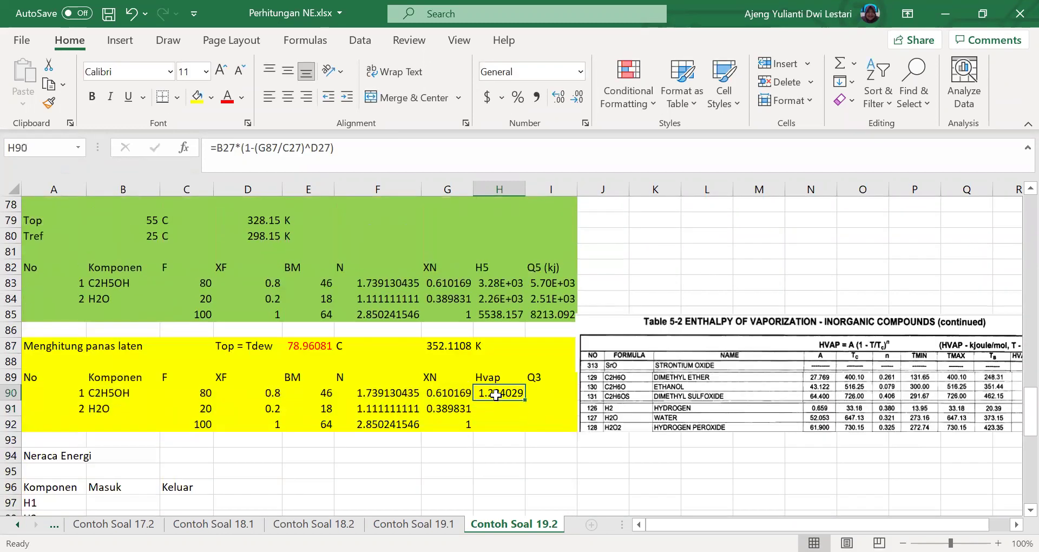
double_click(497, 394)
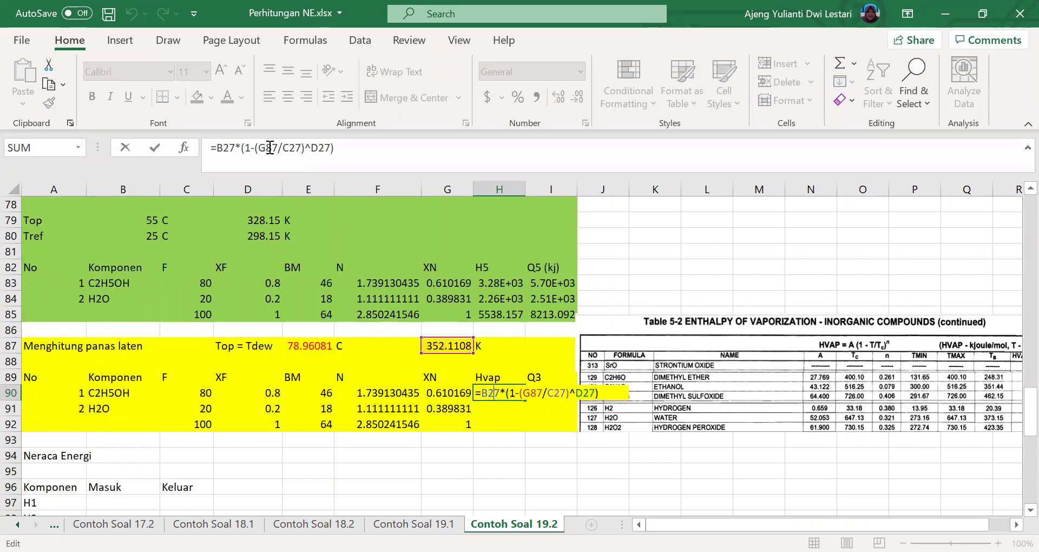
click(282, 145)
double_click(282, 145)
key(Return)
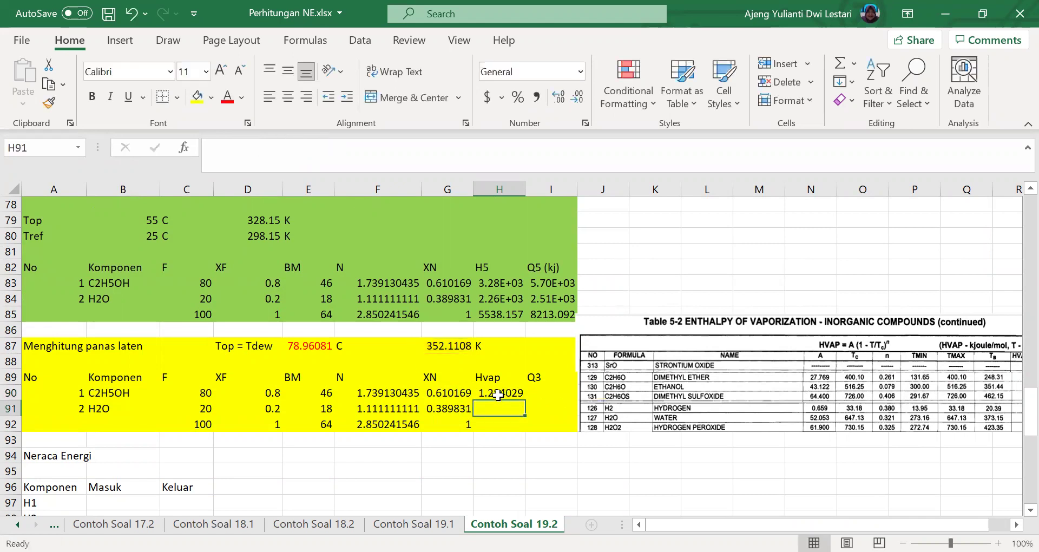
click(514, 395)
drag(524, 401, 525, 415)
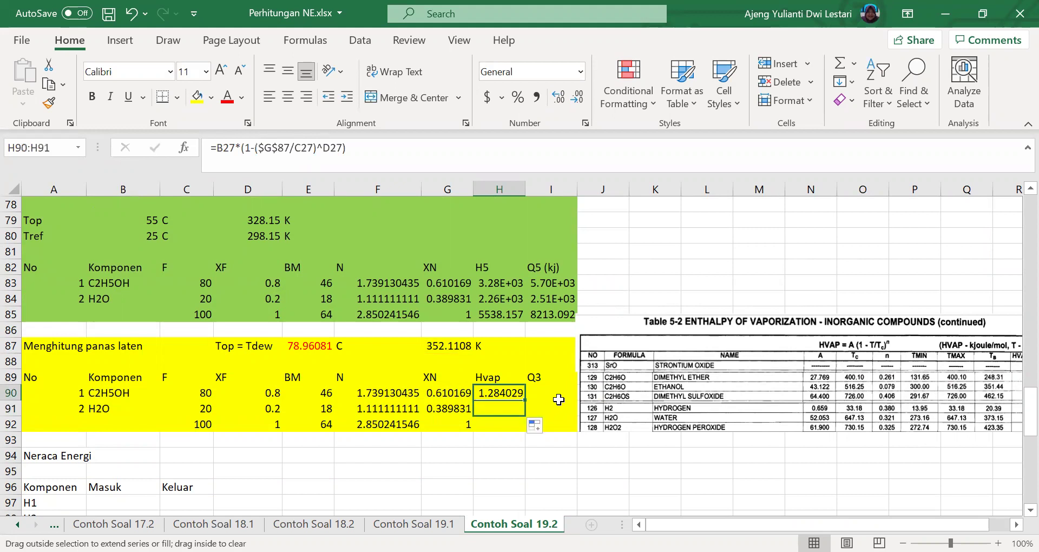
- Calculate ethanol's Q3 in I90 with the formula =H90*F90
click(556, 395)
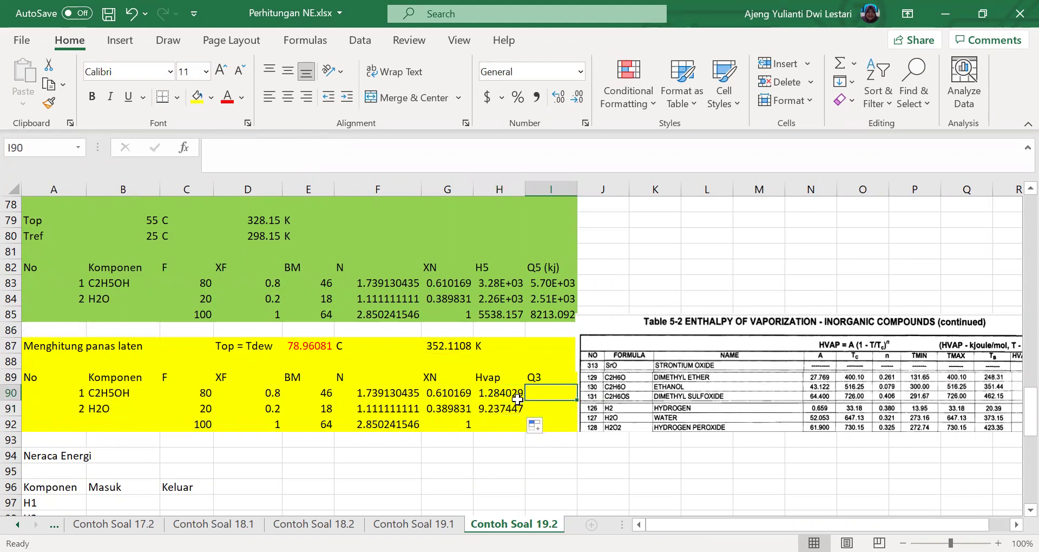
text(=)
click(518, 399)
text(*)
click(519, 399)
key(Return)
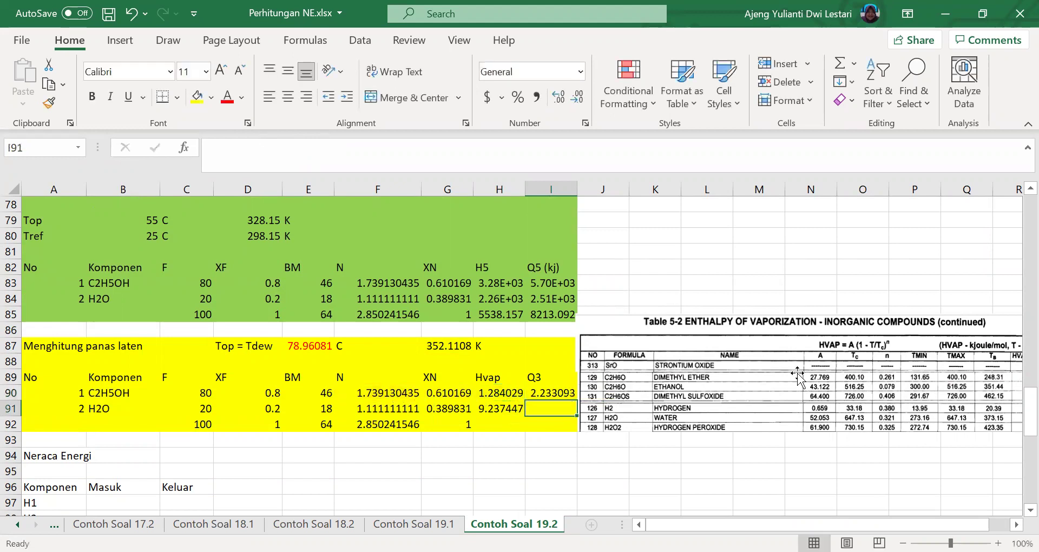
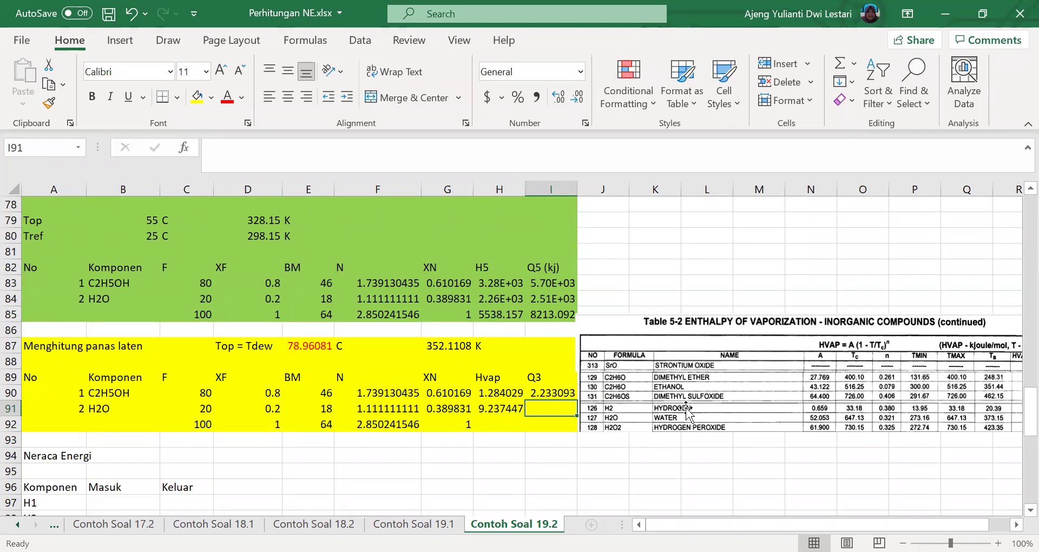
- Multiply the Q3 formula in I90 by 1000, making it =H90*F90*1000
click(559, 394)
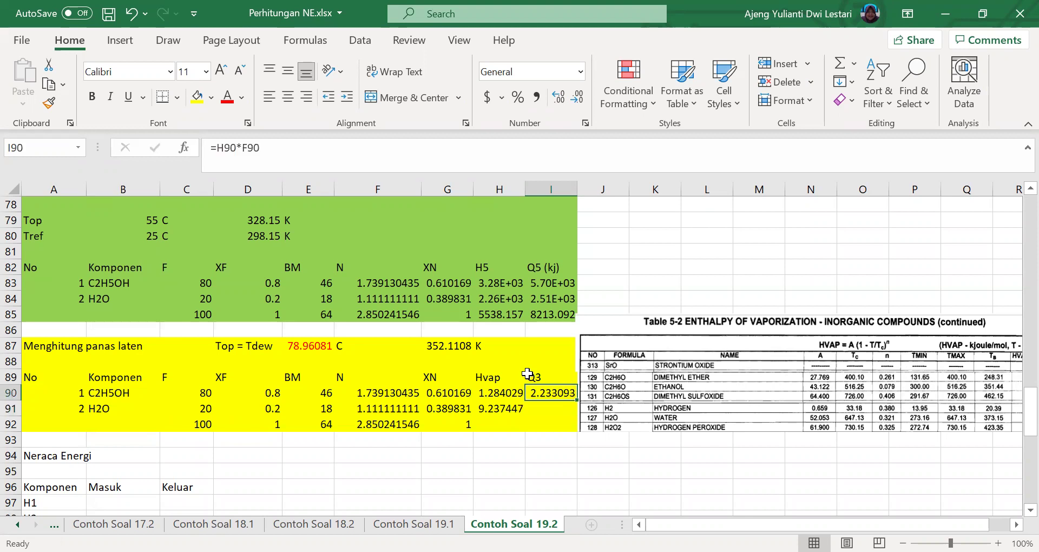
click(375, 145)
text(*100)
key(Return)
- Add the unit to the Q3 column heading in I89 so it reads "Q3 (kj)"
click(542, 362)
click(542, 379)
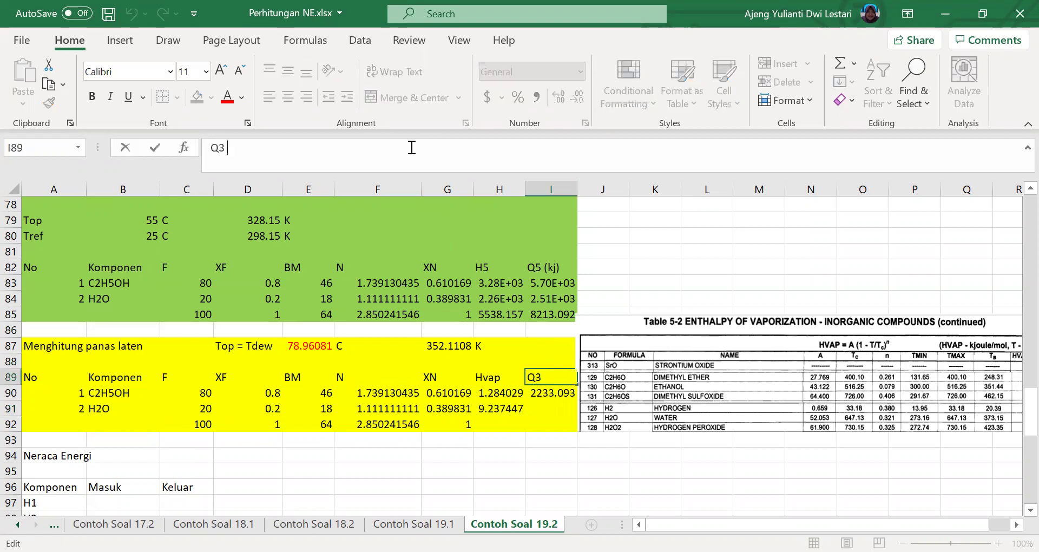
text((kj))
key(Return)
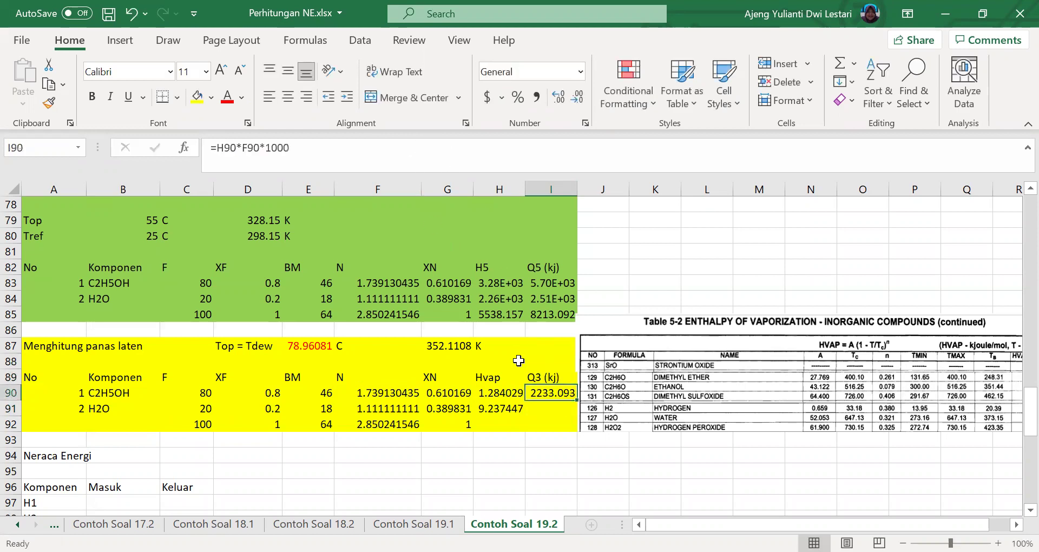
- Fill the Q3 formula from I90 down to I91 for H2O, and extend the G92 sum formula across to I92
click(575, 403)
mouse_move(575, 403)
mouse_down()
mouse_move(592, 395)
mouse_move(574, 416)
mouse_up()
click(555, 392)
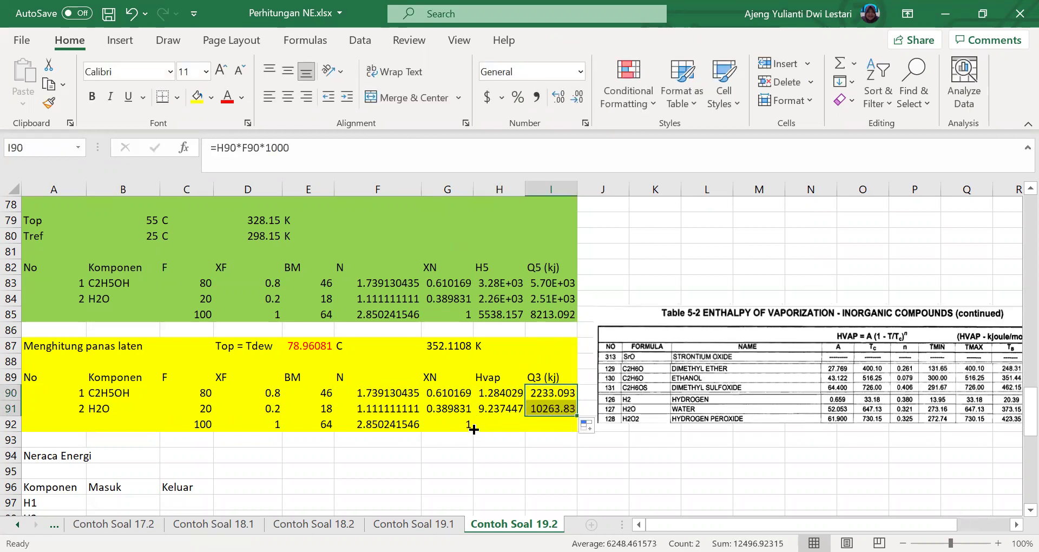
click(470, 427)
drag(473, 431, 552, 428)
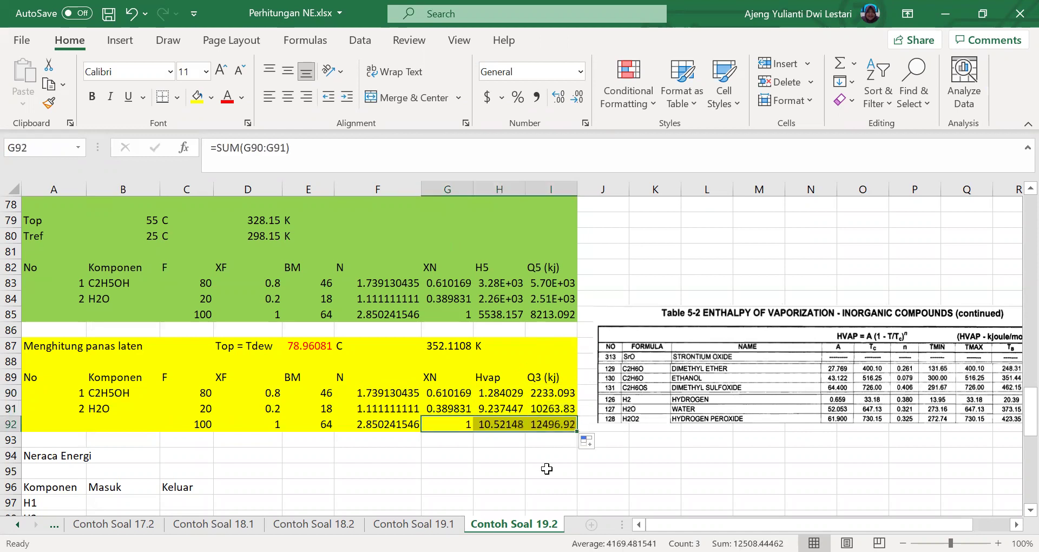
click(547, 469)
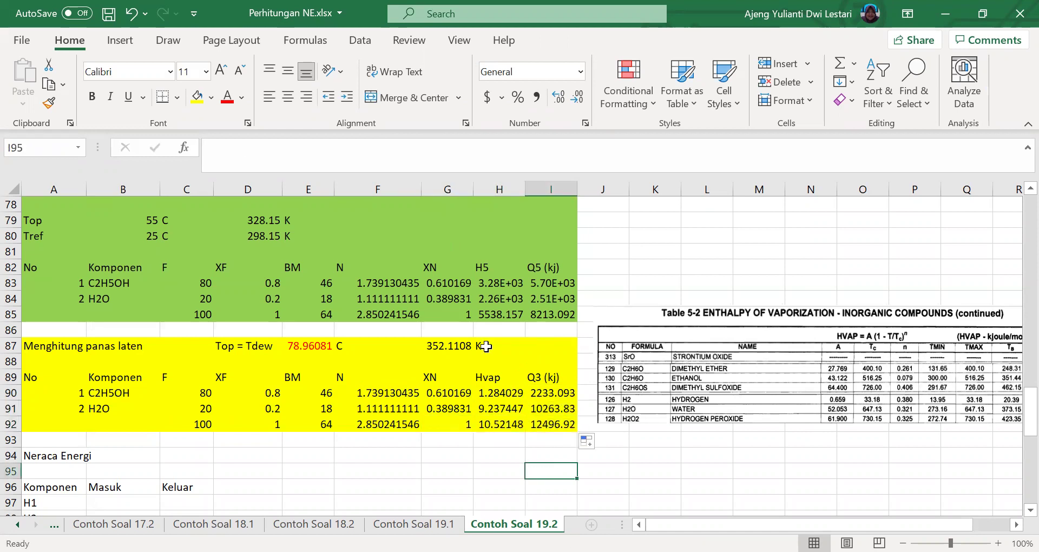
- Extend the energy balance title in A94 so it reads "Neraca Energi Kondensor"
scroll(315, 365, up, 1)
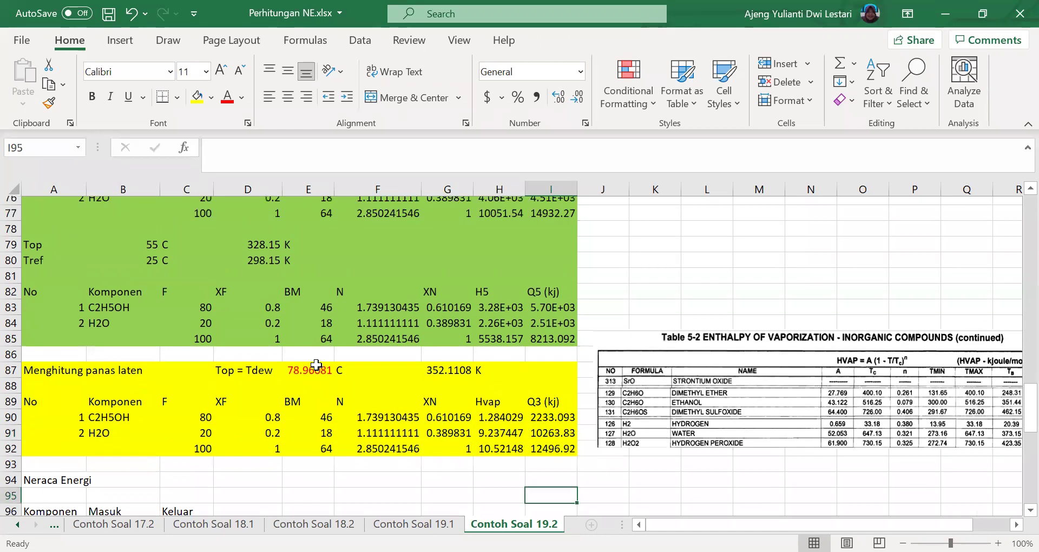
scroll(317, 365, up, 2)
scroll(317, 365, up, 2)
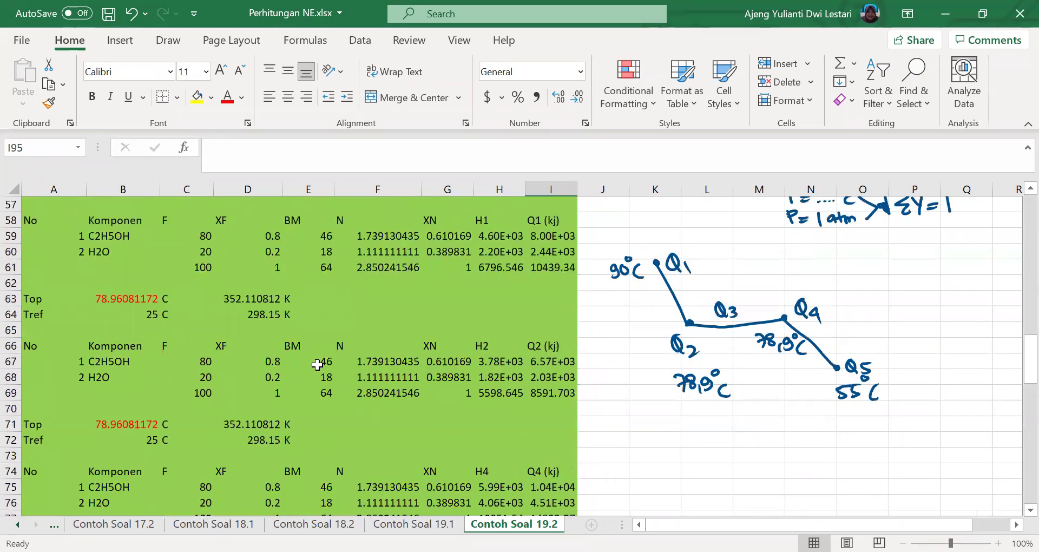
scroll(319, 363, down, 2)
scroll(321, 363, up, 2)
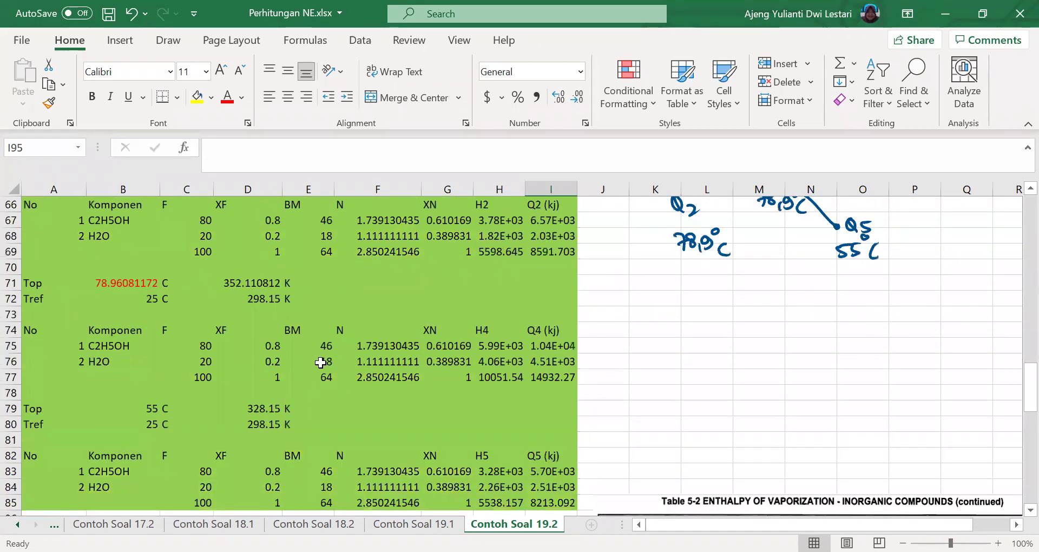
scroll(323, 362, up, 6)
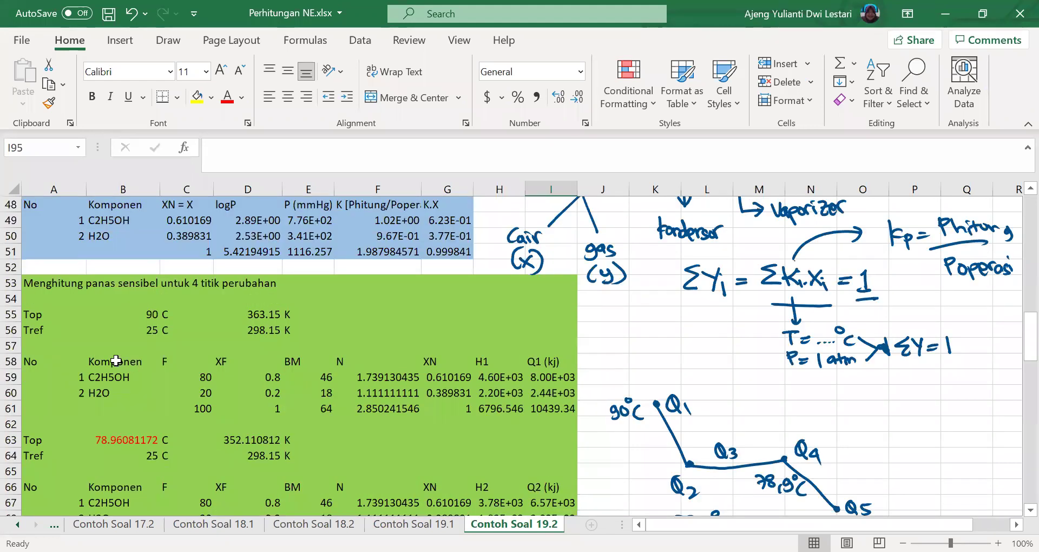
scroll(81, 317, down, 13)
click(75, 317)
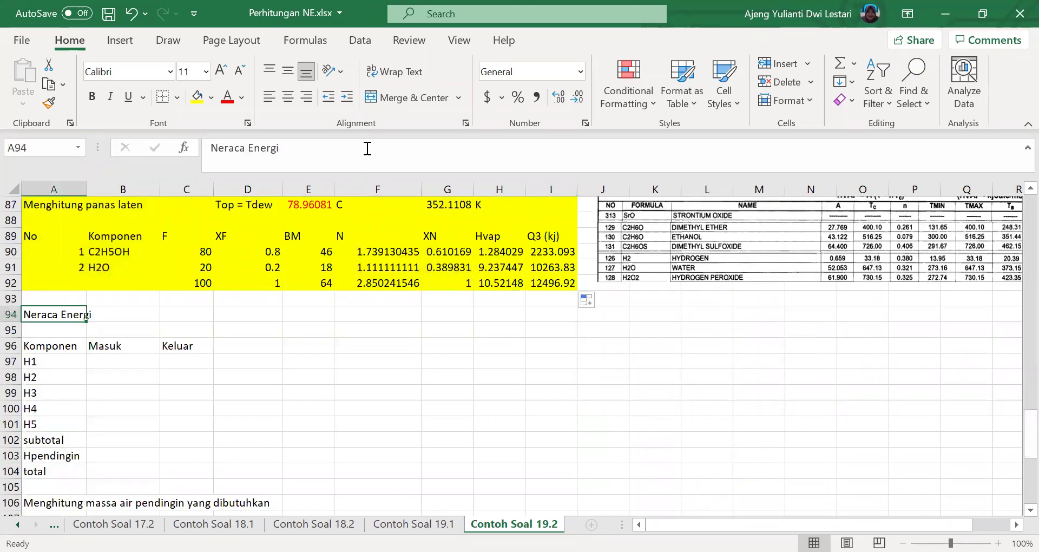
click(369, 139)
text(Kondensor)
key(Return)
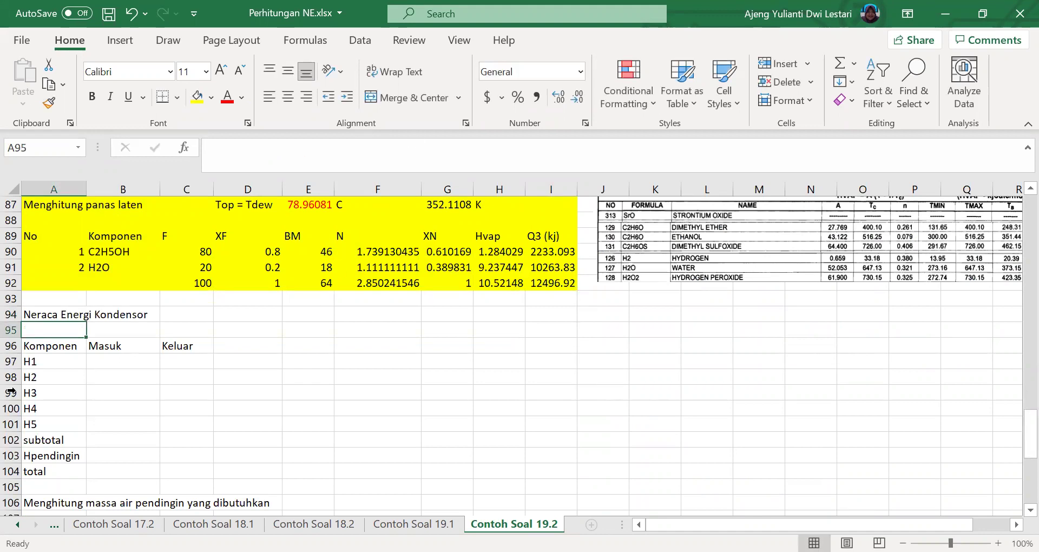
- Merge and center the "Neraca Energi Kondensor" title across A94:C94
drag(46, 314, 200, 314)
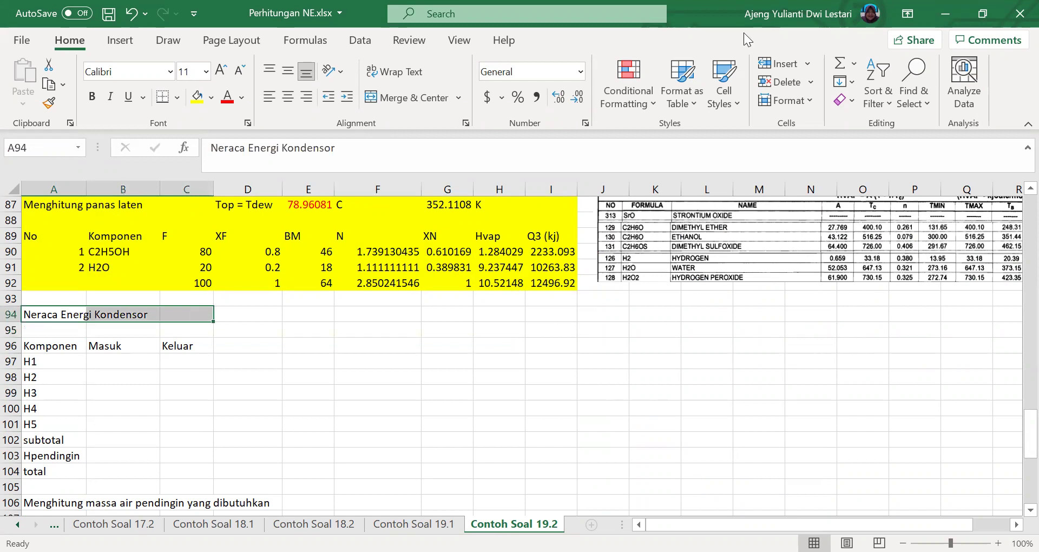
click(397, 102)
click(397, 104)
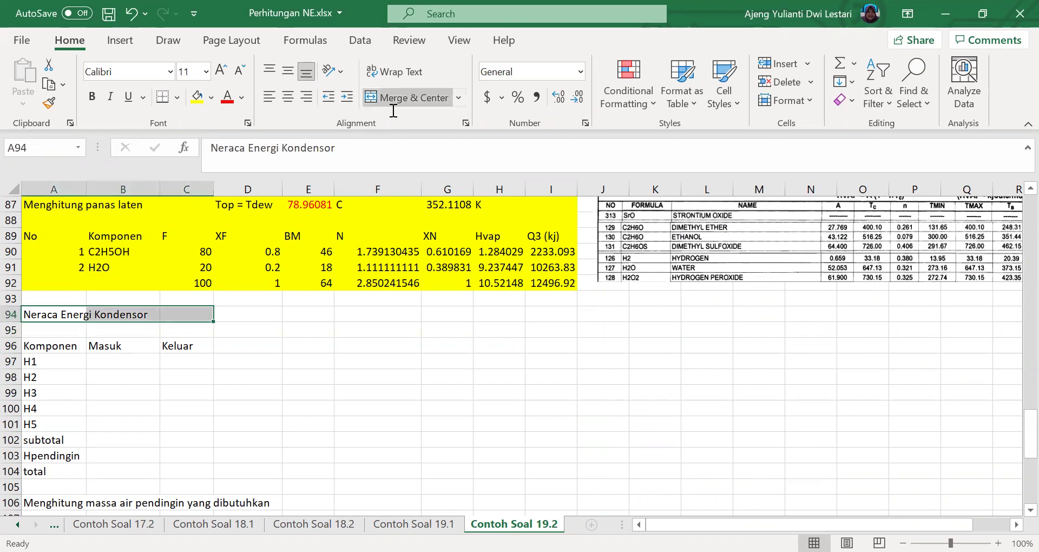
click(308, 439)
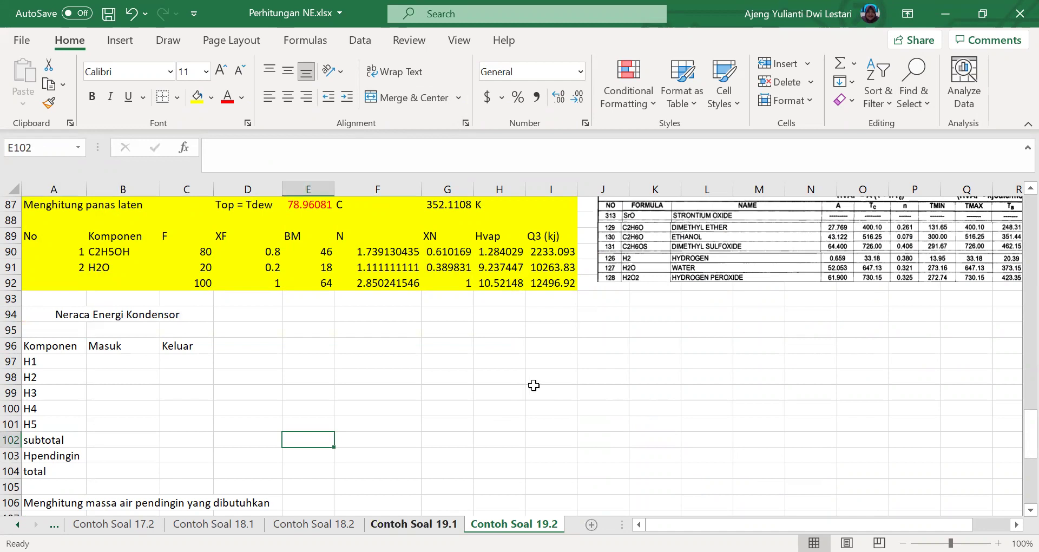
- Check the layout and labels of the Neraca Energi Kondensor table on the Contoh Soal 19.1 sheet and return to Contoh Soal 19.2
key(ctrl+Page_Up)
scroll(376, 334, down, 2)
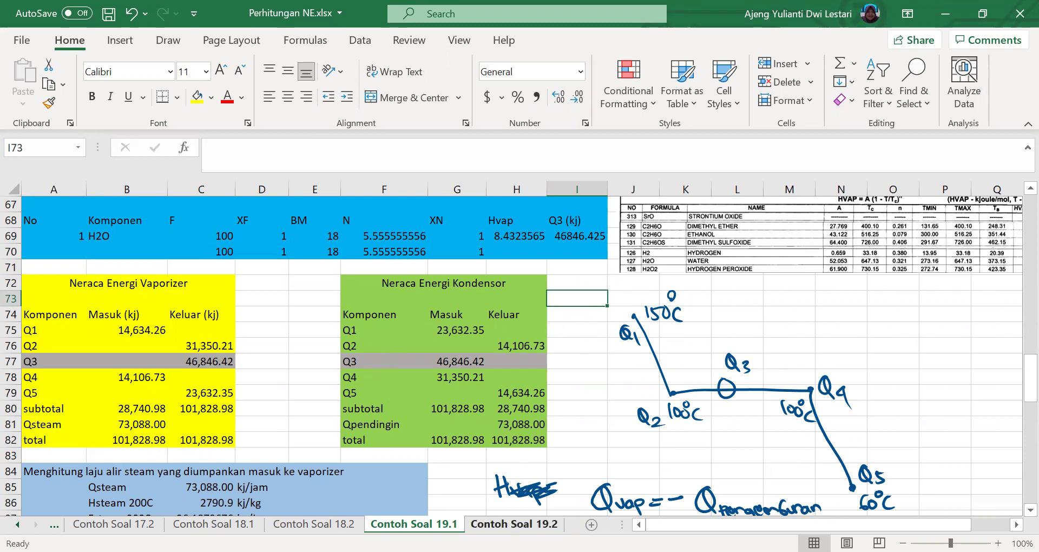
click(514, 524)
- Relabel the component rows in A97:A101 as Q1, Q2, Q3, Q4 and Q5
click(42, 382)
click(47, 362)
double_click(61, 358)
key(BackSpace)
key(BackSpace)
text(Q1)
key(Return)
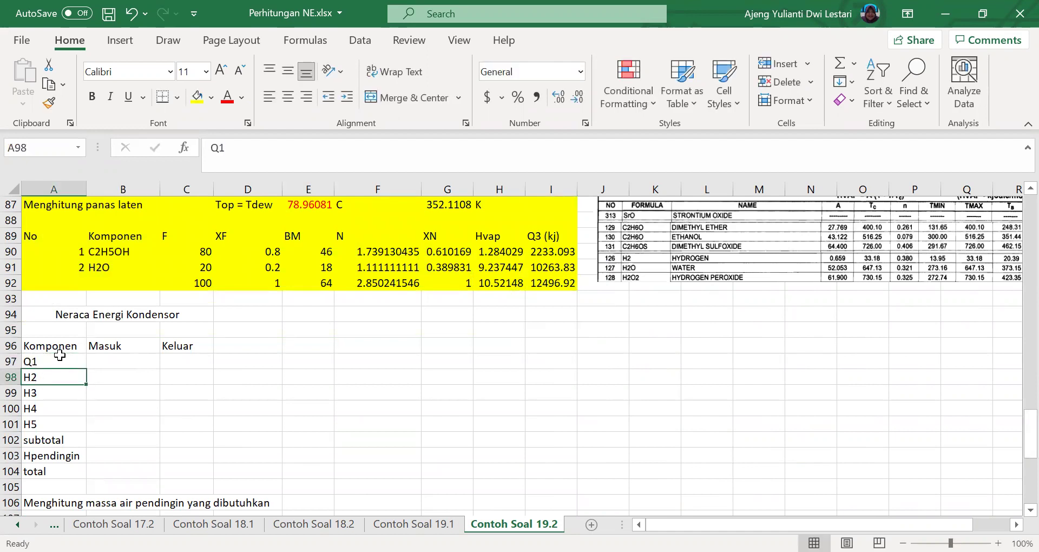
text(Q2)
key(Return)
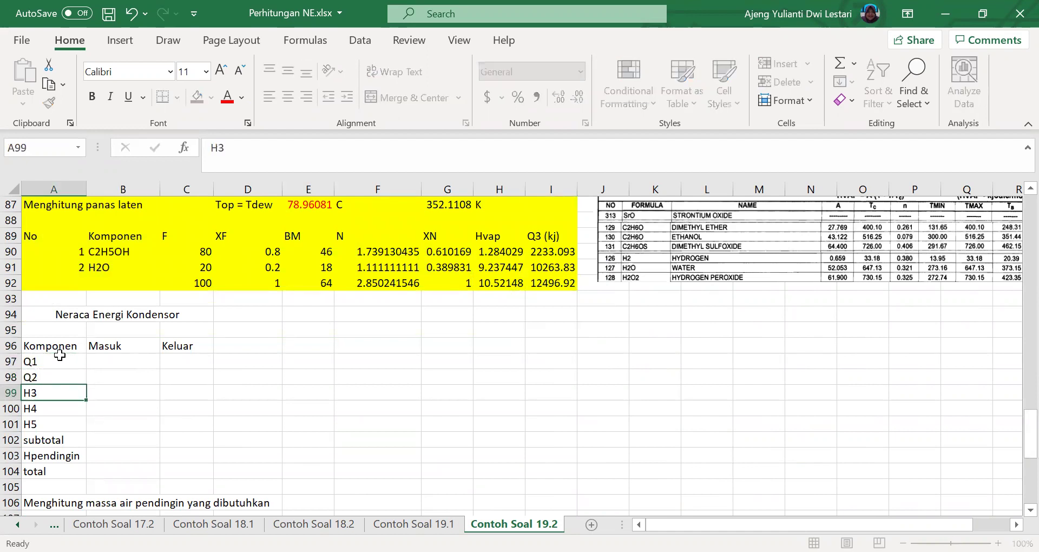
text(Q3)
key(Return)
text(Q4)
key(Return)
text(Q5)
key(Return)
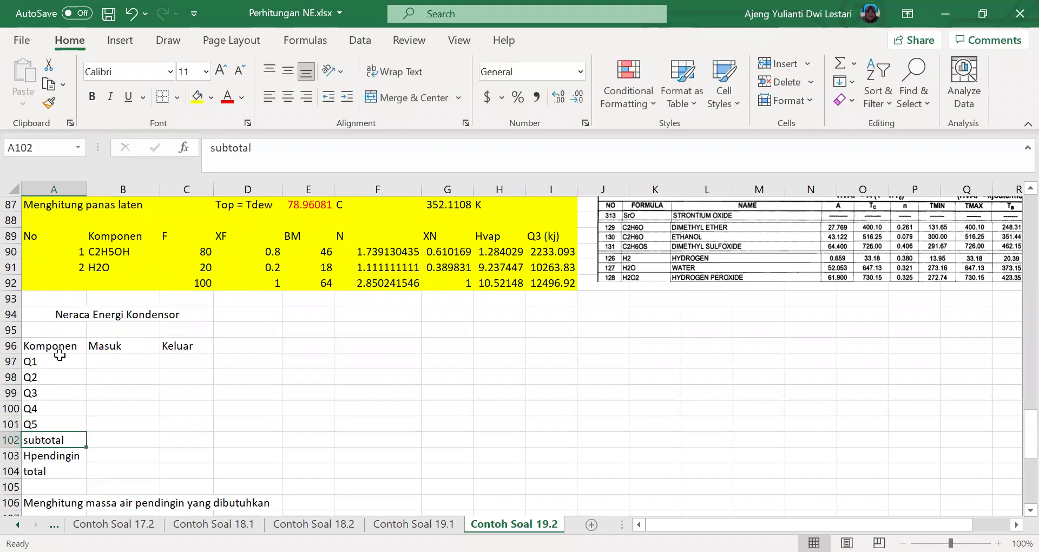
- Examine the integral Cp.dT and H1 column headings on the Contoh Soal 17.2 sheet and return to Contoh Soal 19.2
click(140, 524)
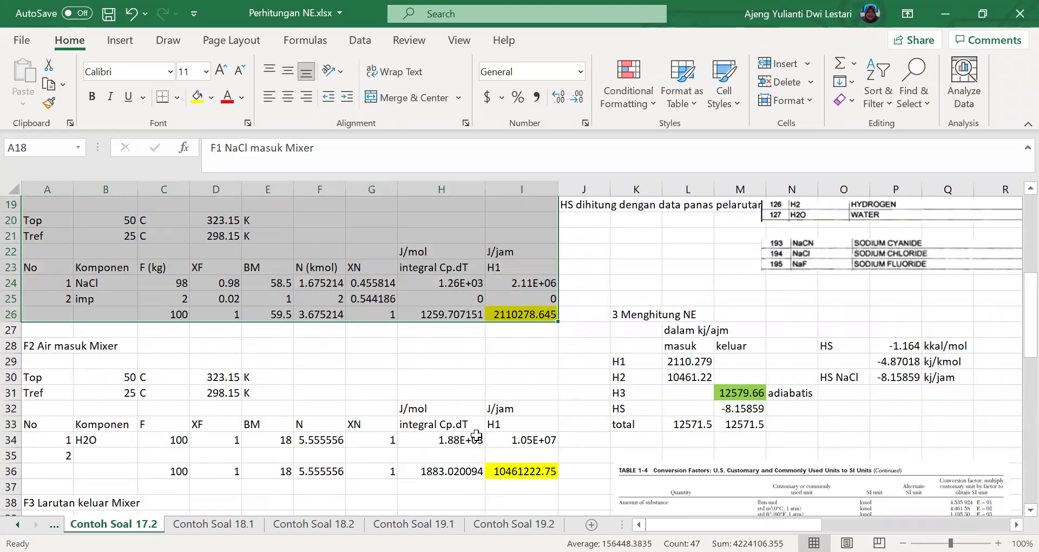
click(501, 423)
click(437, 422)
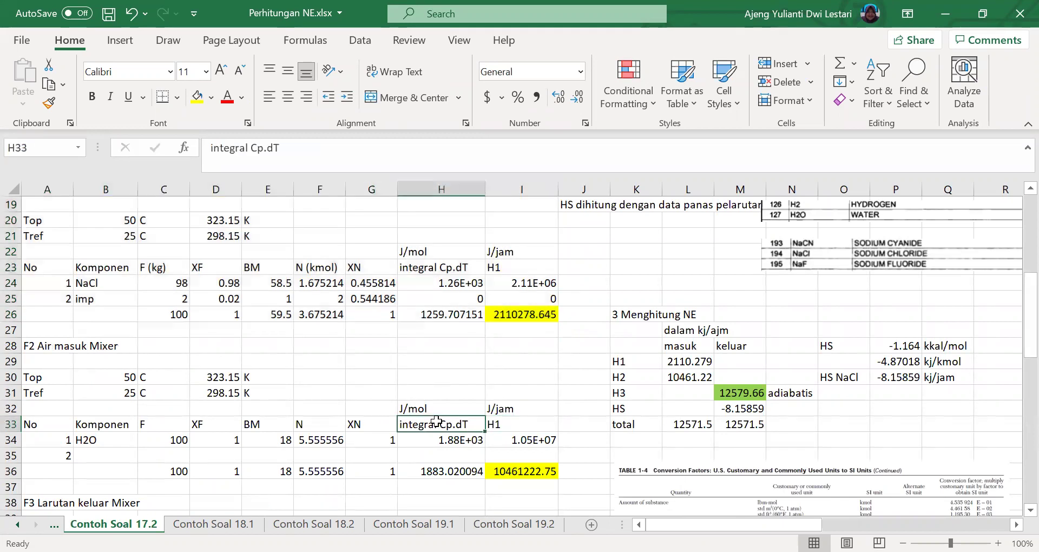
click(494, 427)
click(518, 524)
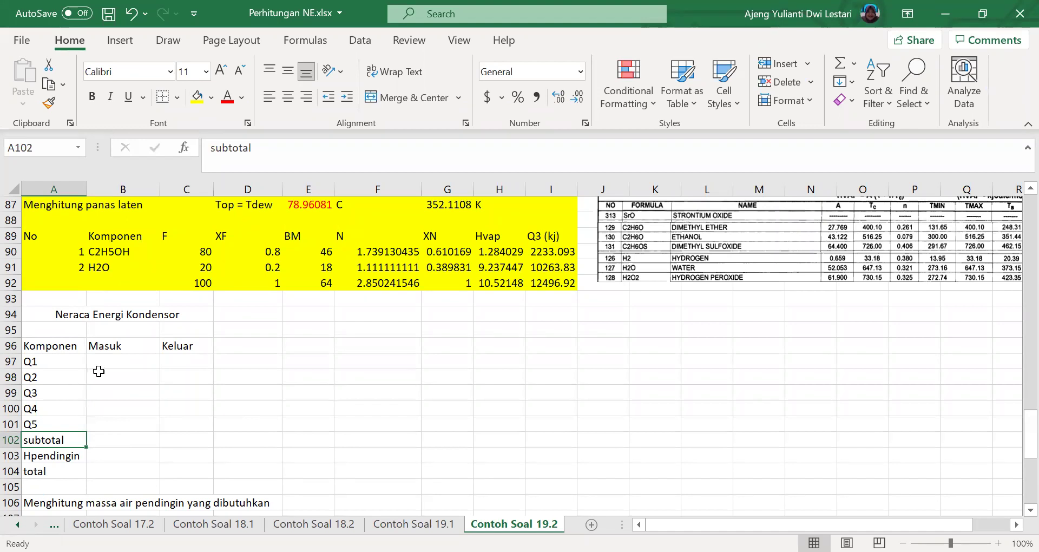
- Link the Q1 input value in the Masuk column (B97) to the Q1 total with =I61
click(93, 364)
text(=)
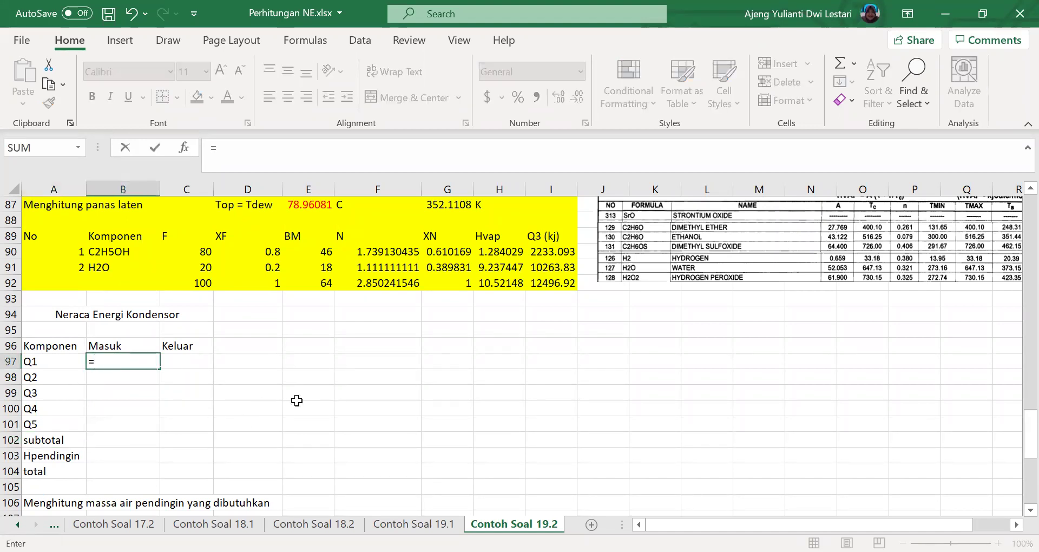
scroll(379, 373, up, 3)
scroll(548, 331, up, 8)
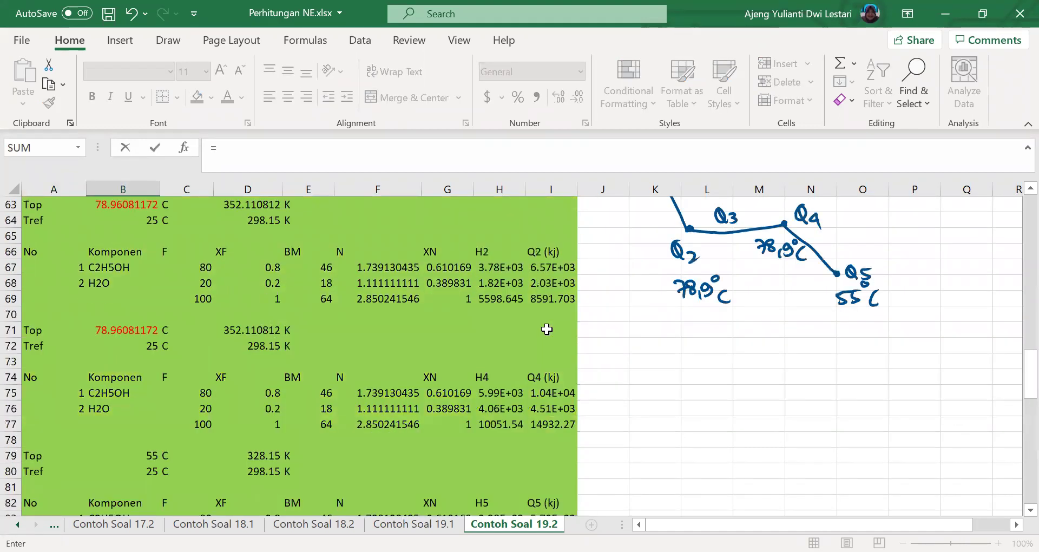
click(560, 319)
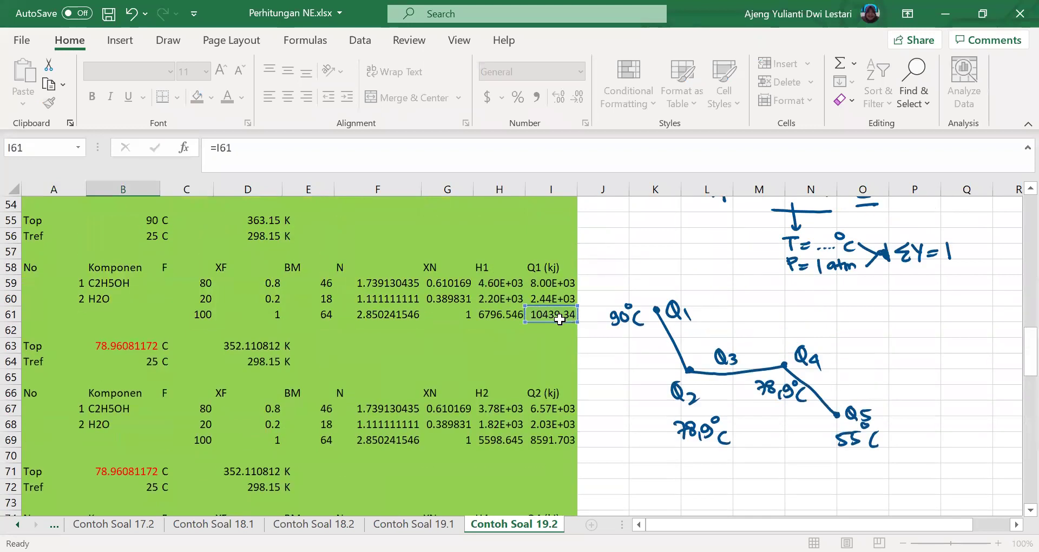
key(Return)
- Link the Q2 output value in the Keluar column (C98) to the Q2 total with =I69
scroll(206, 422, down, 2)
click(208, 405)
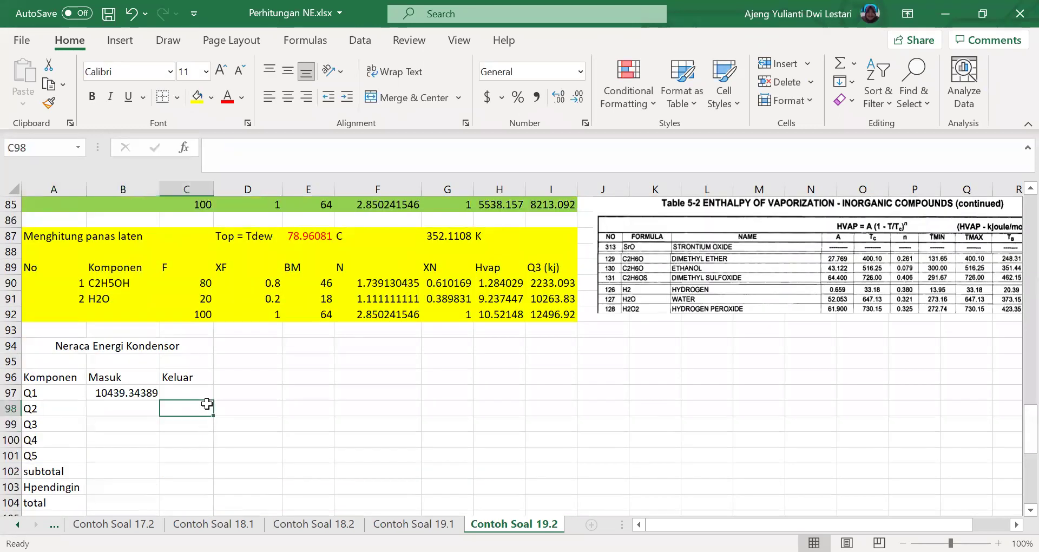
text(=)
scroll(309, 334, up, 10)
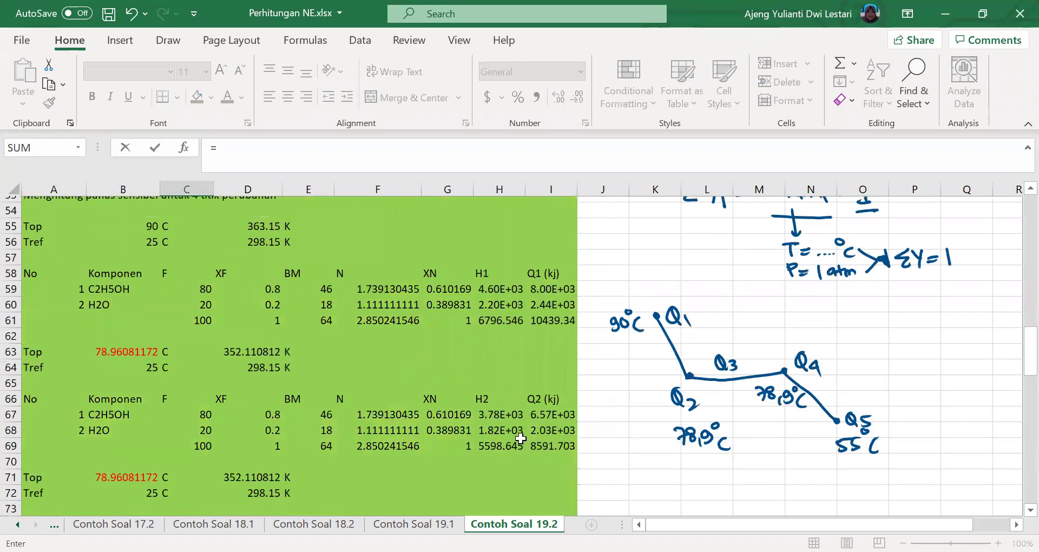
scroll(521, 438, down, 1)
scroll(522, 438, up, 2)
scroll(522, 437, down, 3)
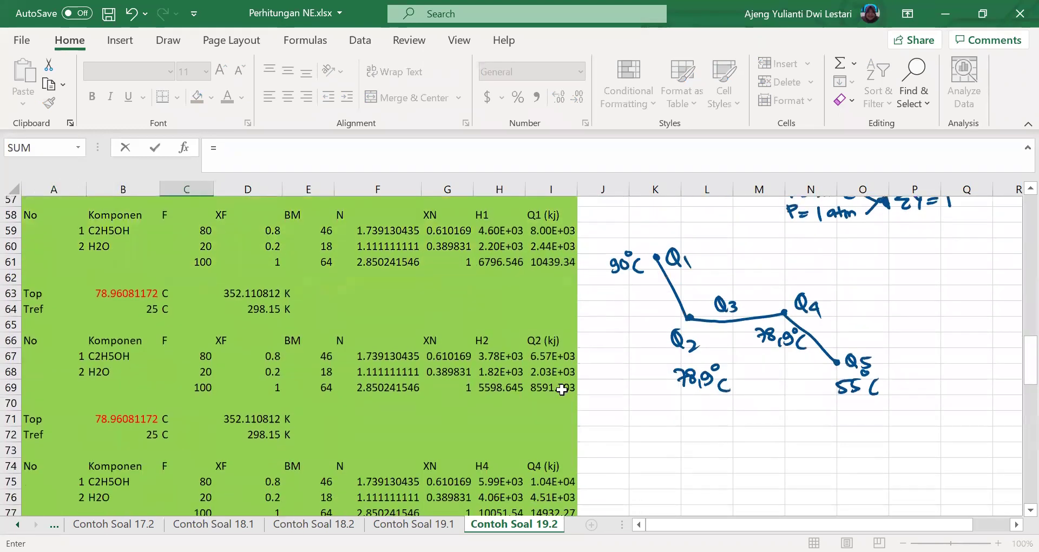
click(562, 380)
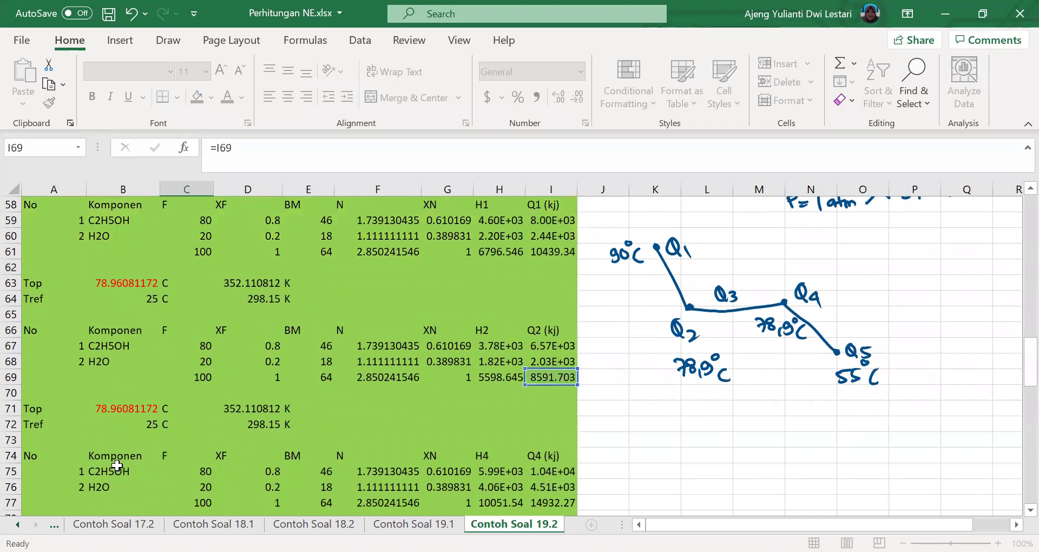
key(Return)
- Link the Q3 input value in the Masuk column (B99) to the latent heat total in I92
click(120, 499)
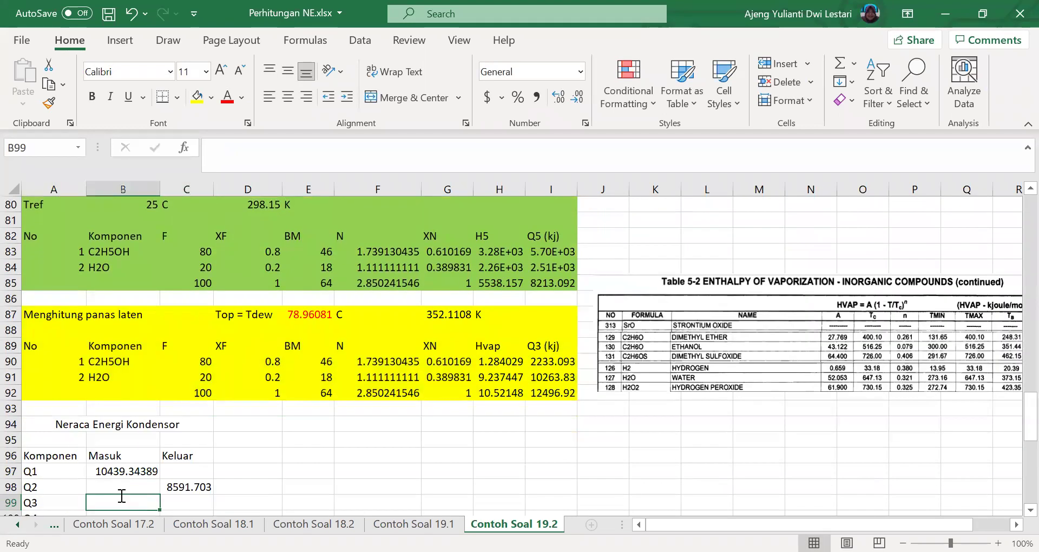
text(=)
scroll(234, 477, up, 3)
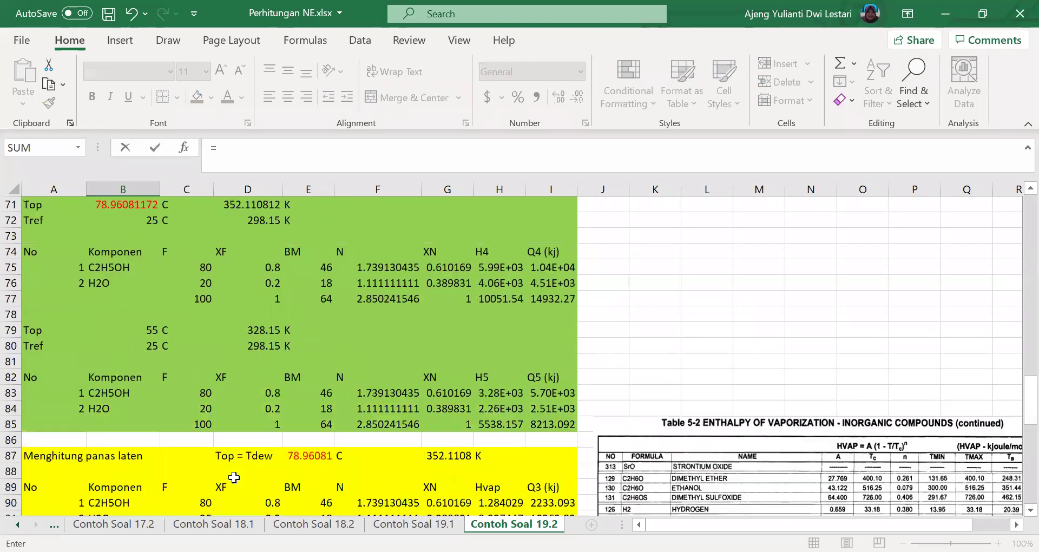
scroll(250, 437, up, 4)
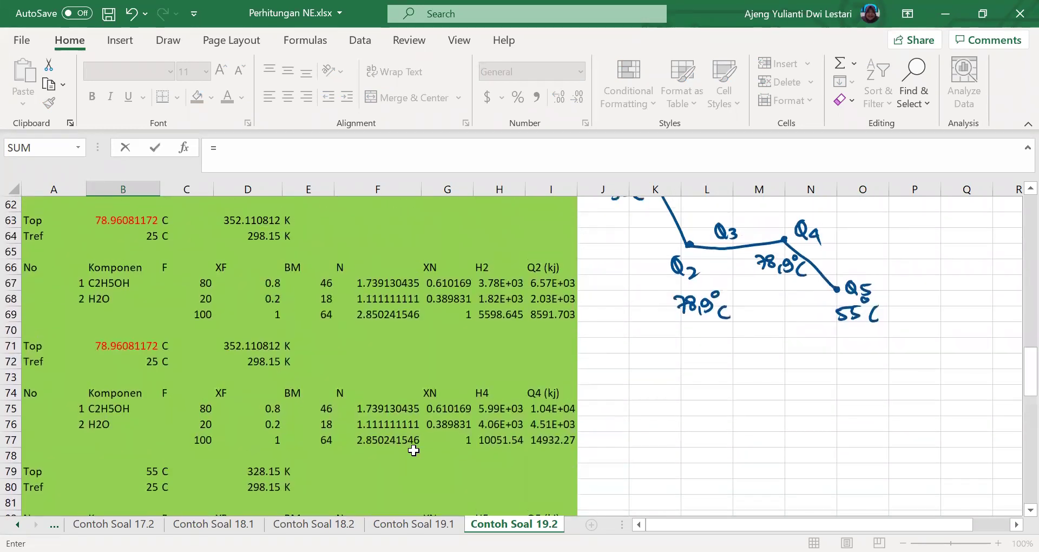
scroll(391, 384, up, 4)
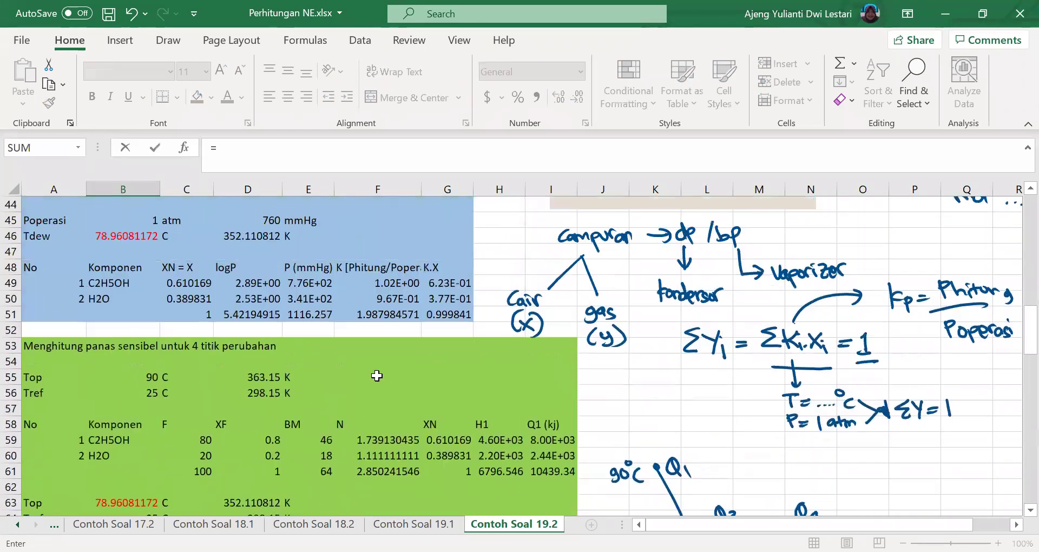
scroll(399, 379, down, 6)
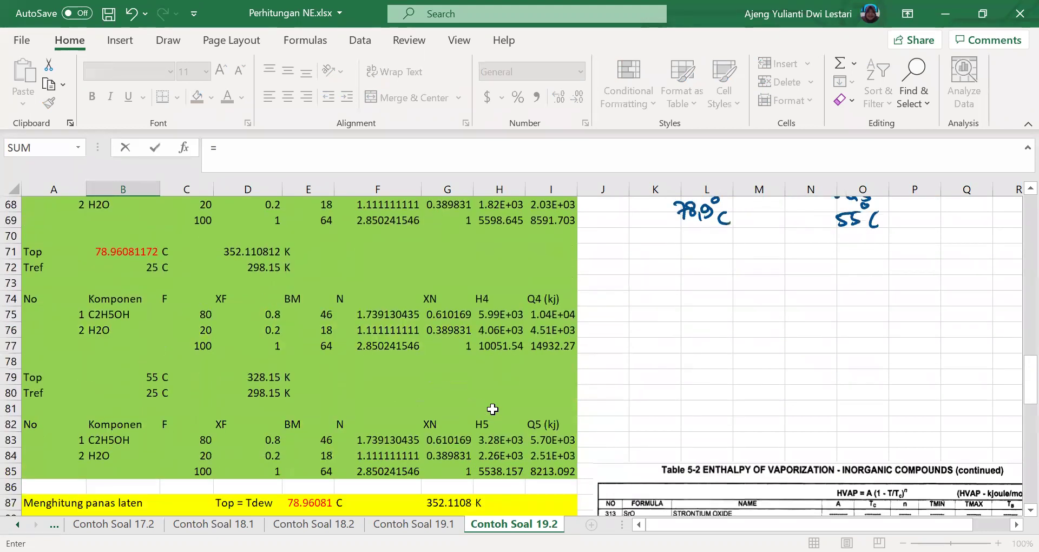
scroll(492, 409, down, 1)
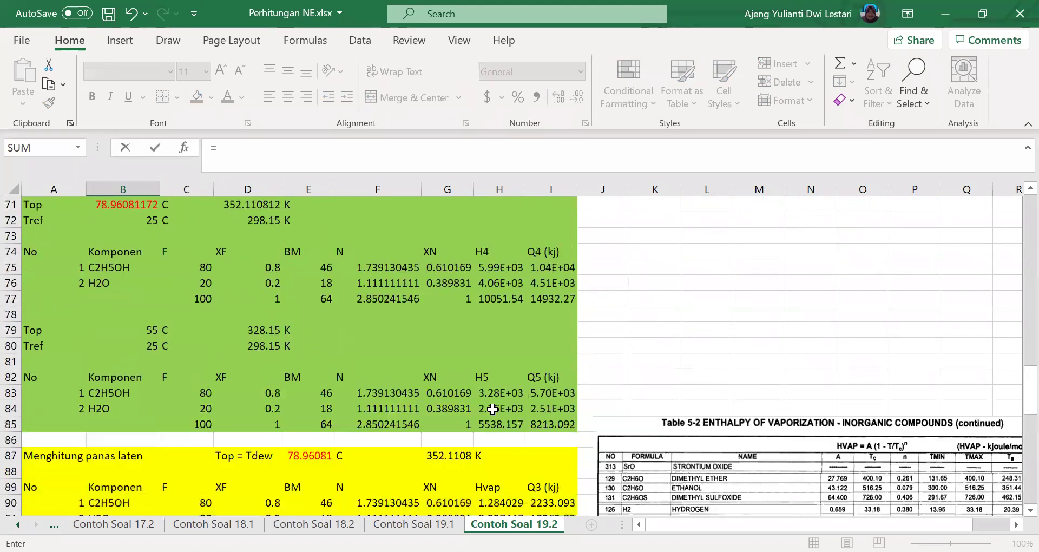
scroll(561, 317, down, 5)
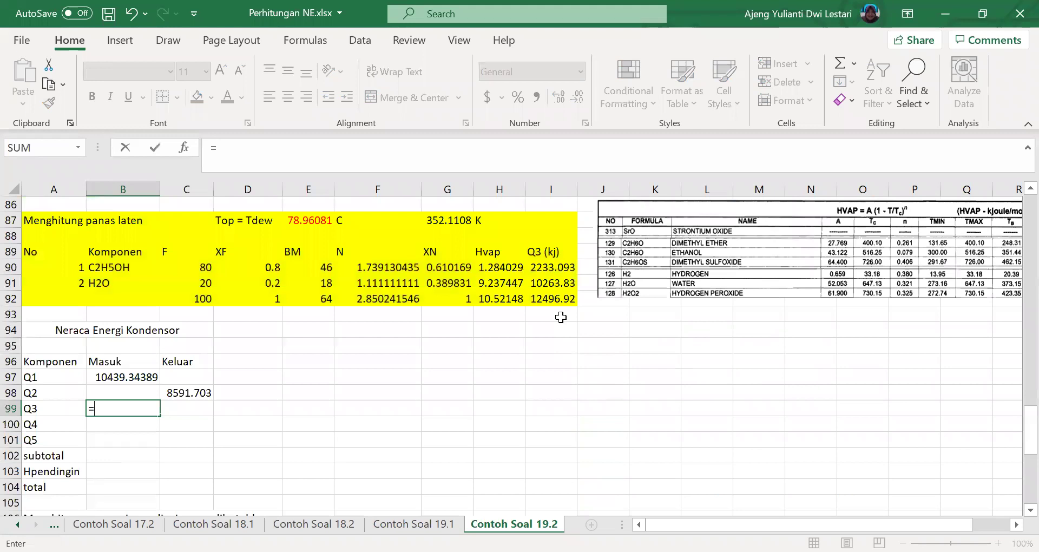
click(555, 300)
key(Return)
- Link Q4 in the Masuk column (B100) to the total in I77 and Q5 in the Keluar column (C101) to I85
text(=)
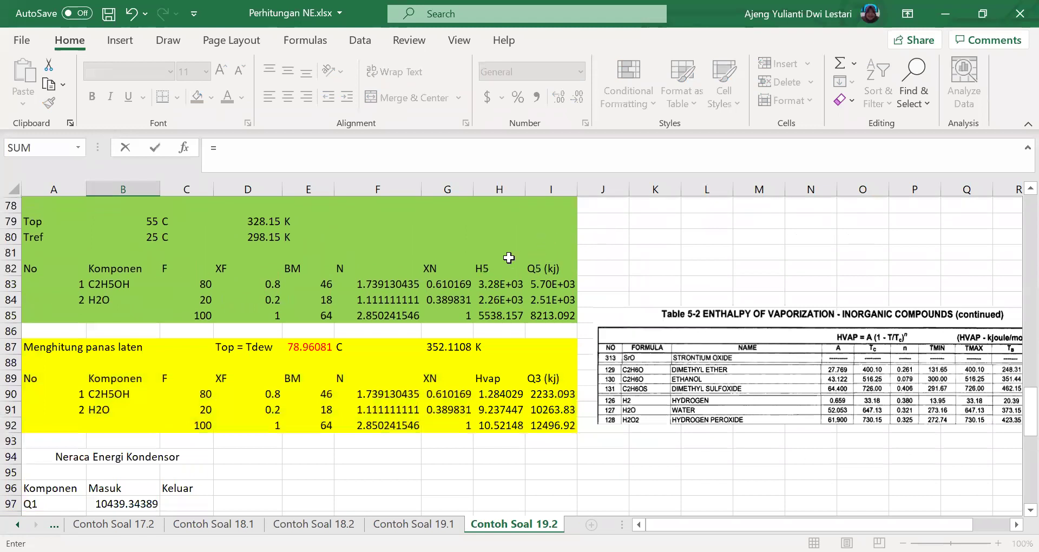
key(Return)
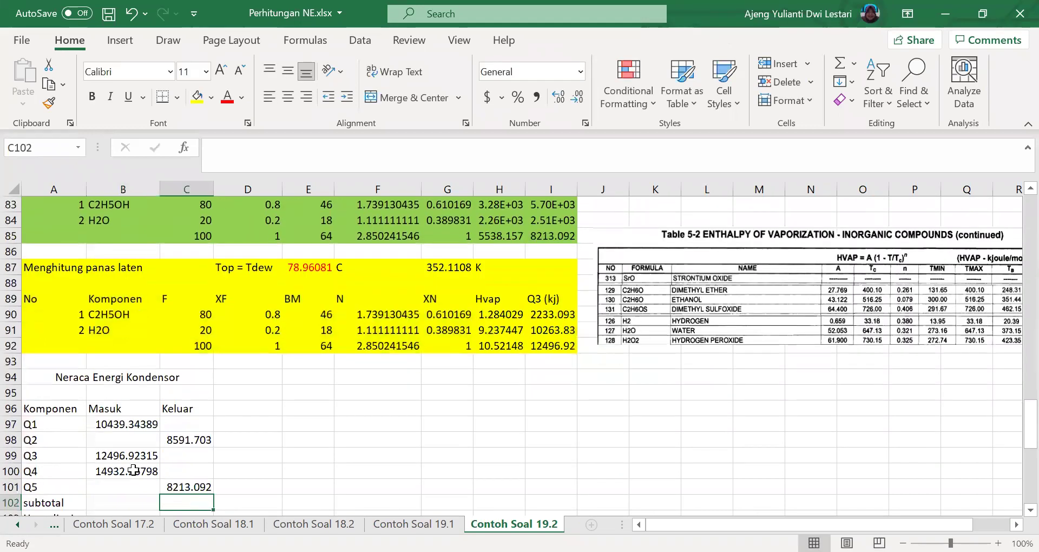
- Total the Masuk column's subtotal in B102 with =SUM(B97:B101) and fill the formula across to C102 for Keluar
scroll(135, 455, down, 1)
click(137, 451)
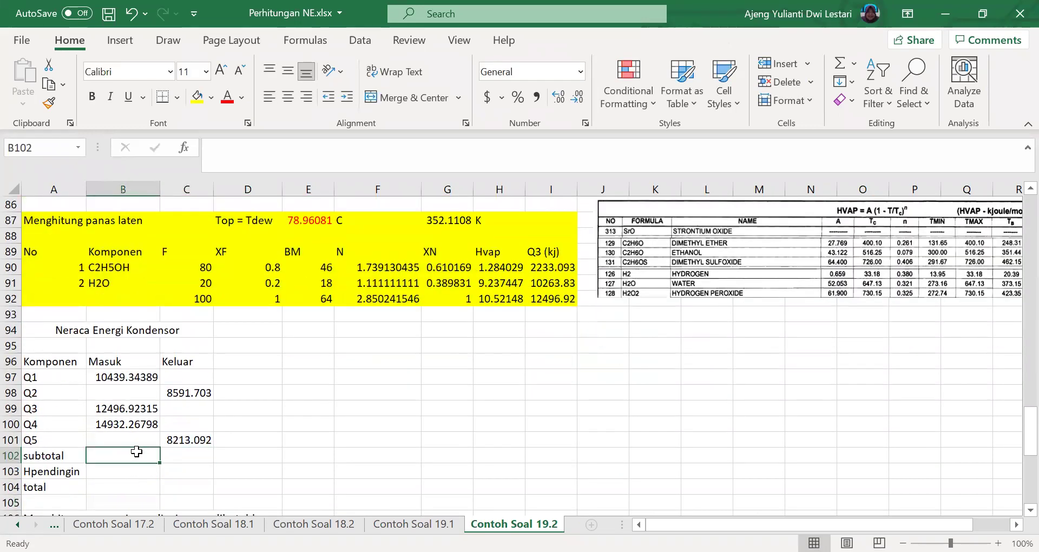
text(=)
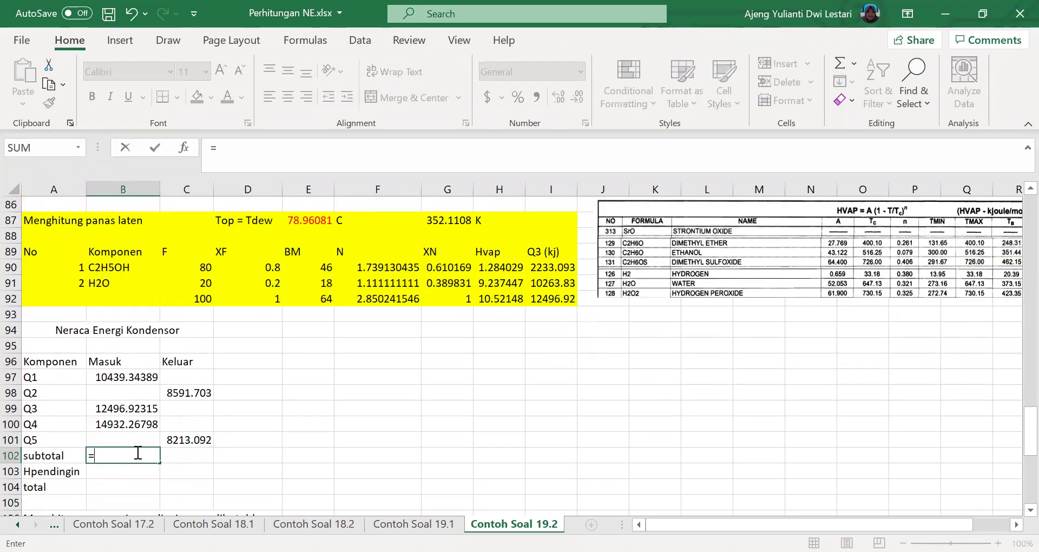
text(SUM()
key(Up)
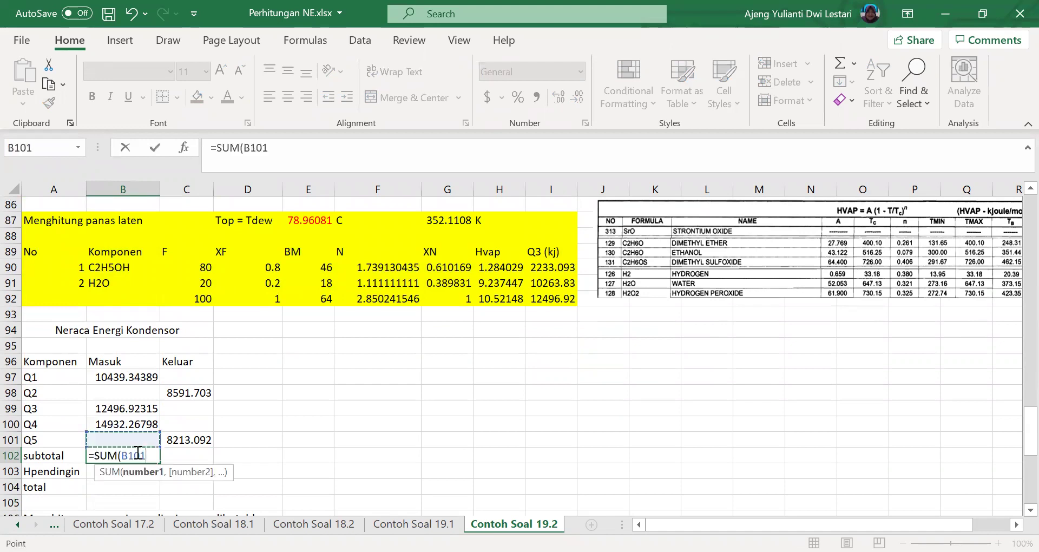
key(shift+Up)
key(shift+Up)
key(shift+Up)
key(shift+Up)
key(Return)
click(142, 458)
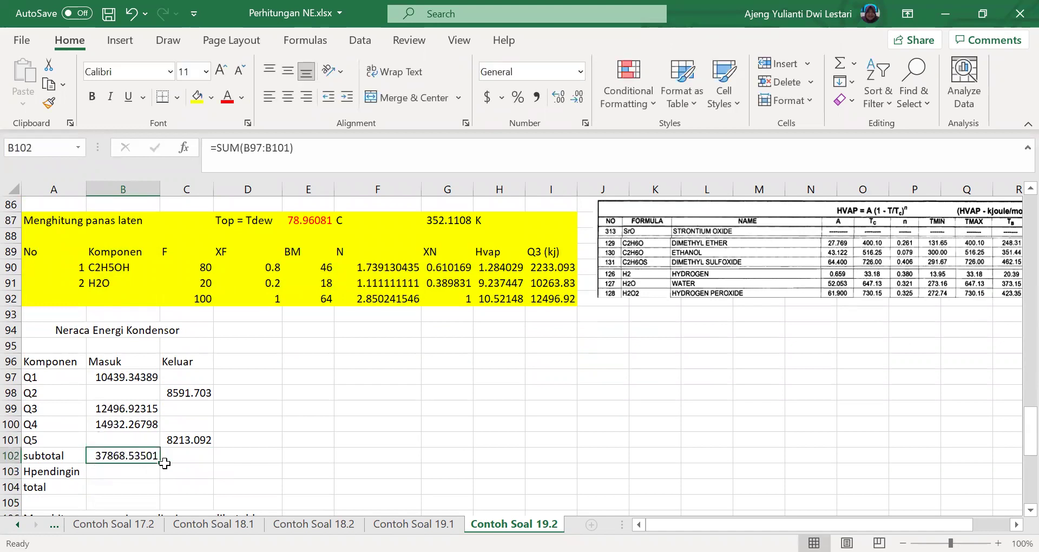
drag(164, 464, 219, 463)
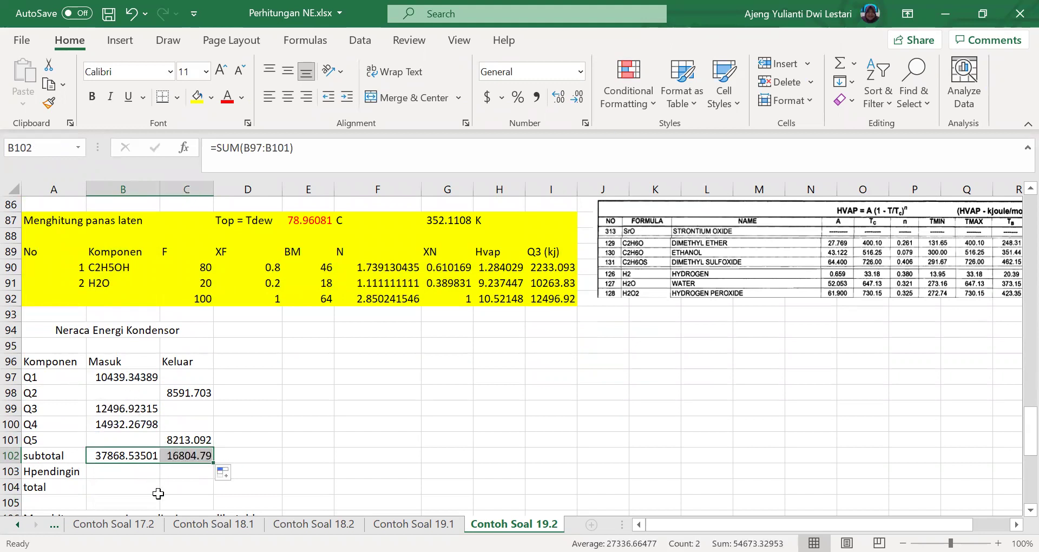
- Format B97:C104 as Number with two decimal places and the 1000 separator
key(Up)
key(Up)
key(Up)
key(Up)
key(Up)
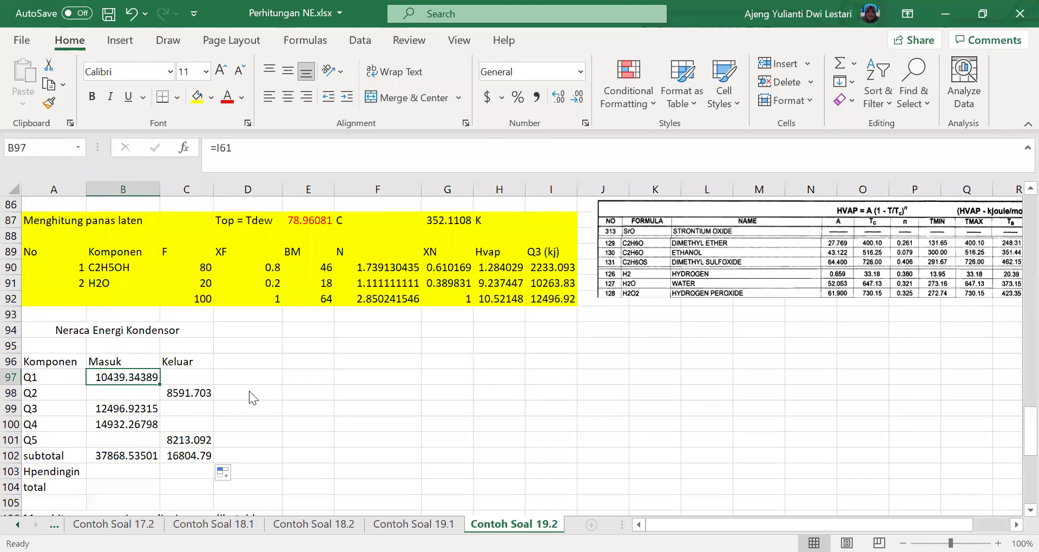
key(shift+Right)
key(shift+Down)
key(shift+Down)
key(shift+Down)
key(shift+Down)
key(shift+Down)
key(shift+Down)
key(shift+Down)
key(ctrl+1)
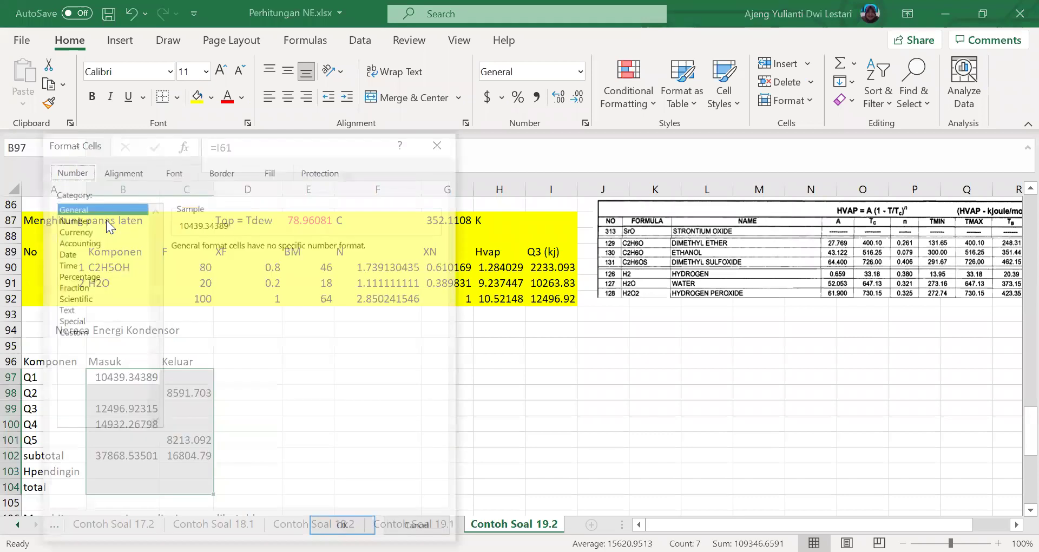
key(Down)
click(228, 266)
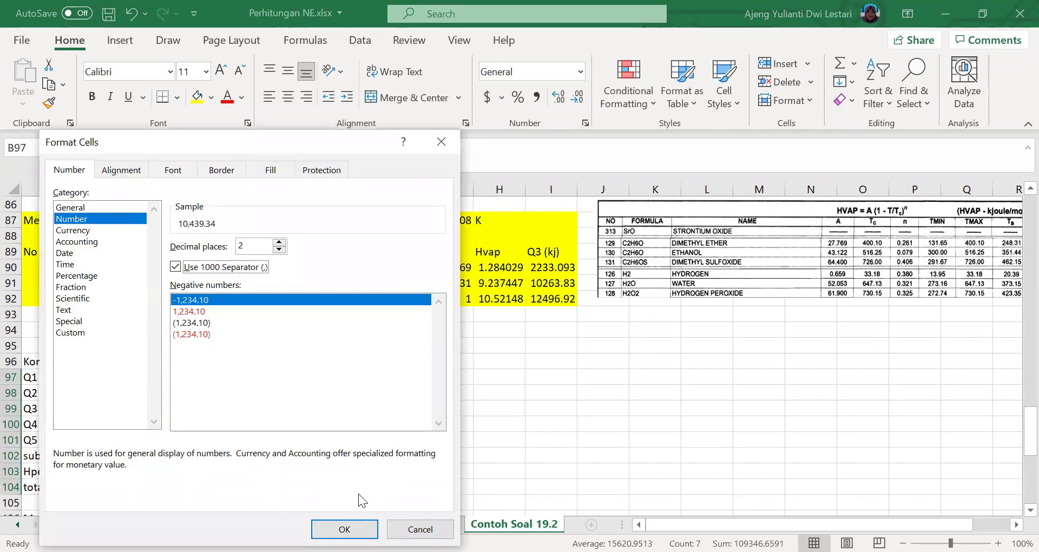
key(Return)
click(296, 436)
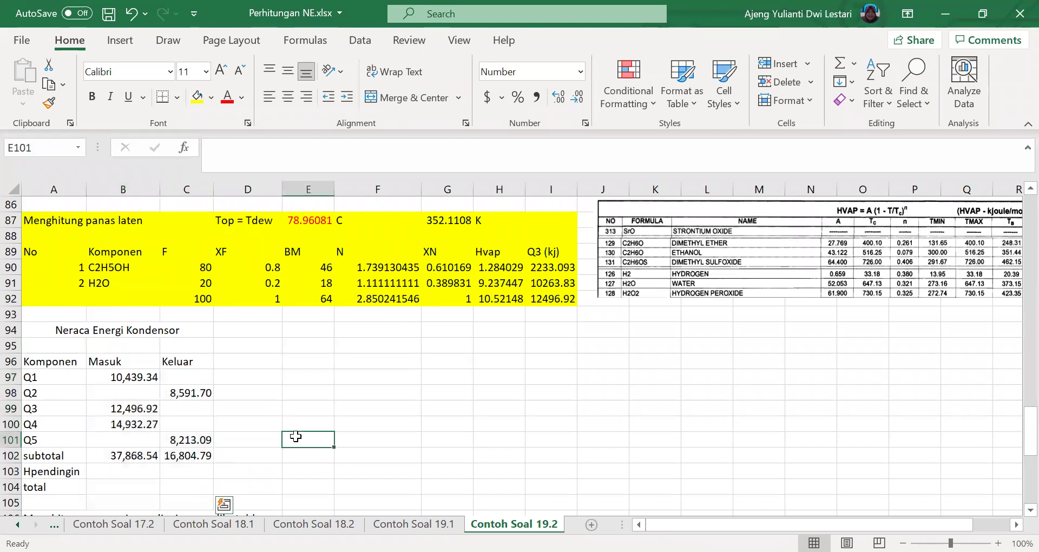
- Calculate Hpendingin in the Keluar column (C103) as the Masuk subtotal minus the Keluar subtotal, =B102-C102
click(197, 469)
text(=)
key(Up)
key(Left)
text(-)
key(Up)
key(Return)
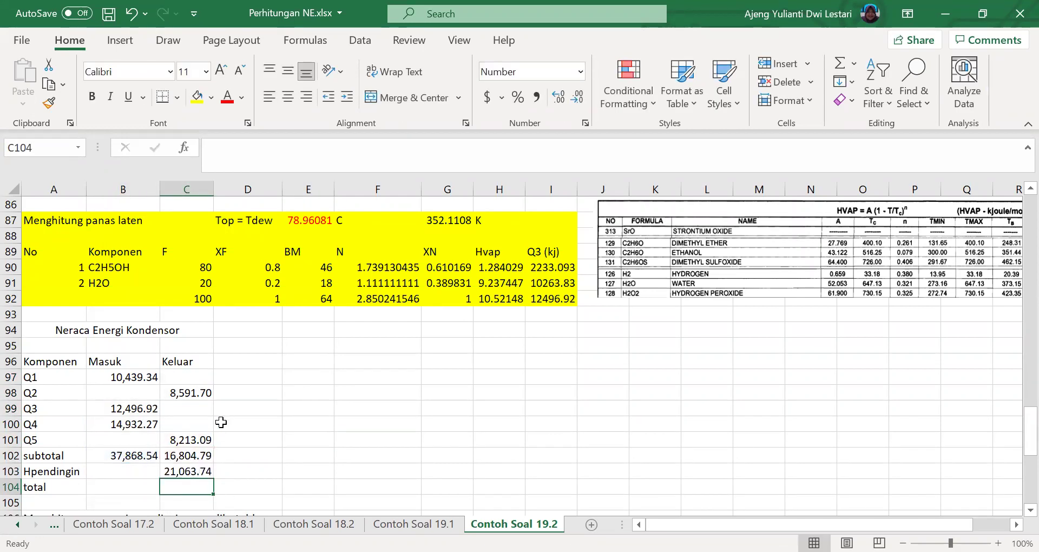
- Compute the Masuk total in B104 with =SUM(B102:B103) and fill the formula across to C104
scroll(108, 387, down, 2)
click(107, 386)
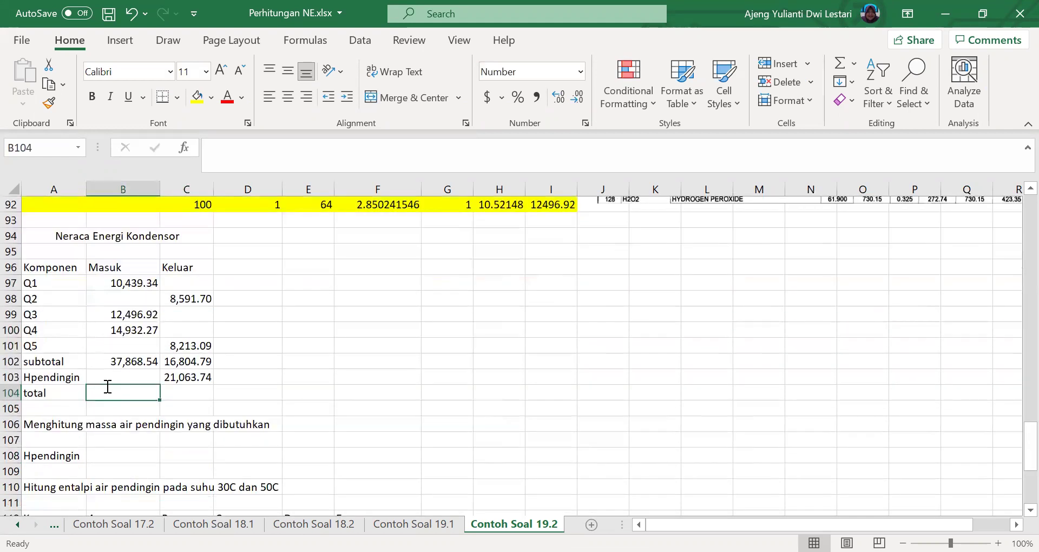
text(=)
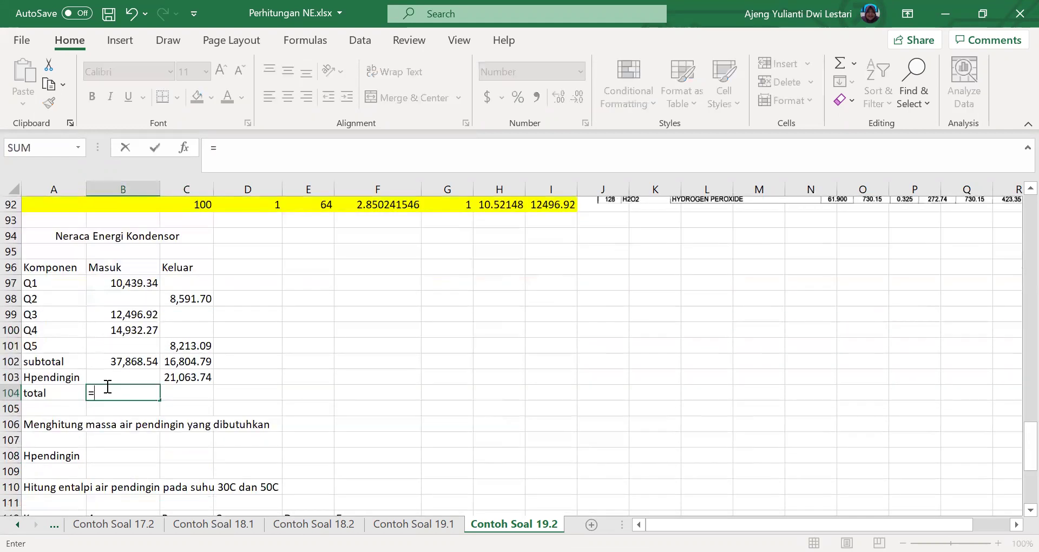
text(SUM()
key(Up)
key(shift+Up)
key(ctrl+Return)
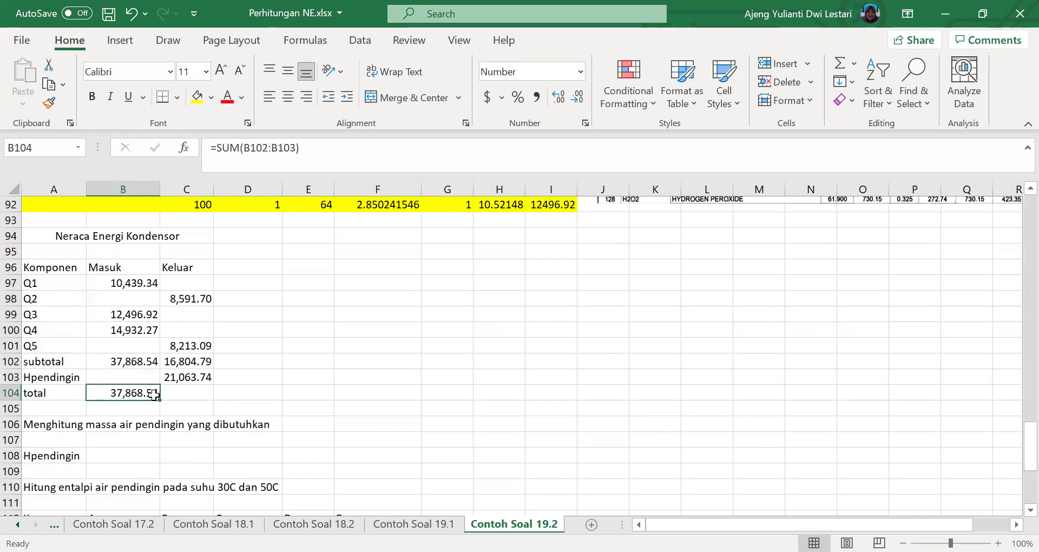
drag(164, 403, 204, 396)
click(258, 341)
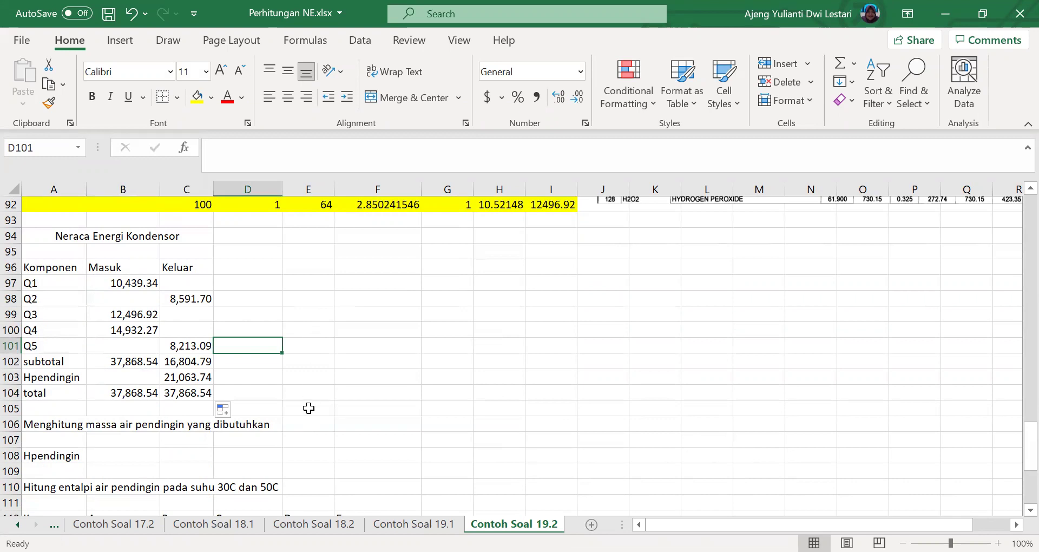
- Shade the Neraca Energi Kondensor table, A94:D104, with a light blue fill
drag(50, 235, 231, 393)
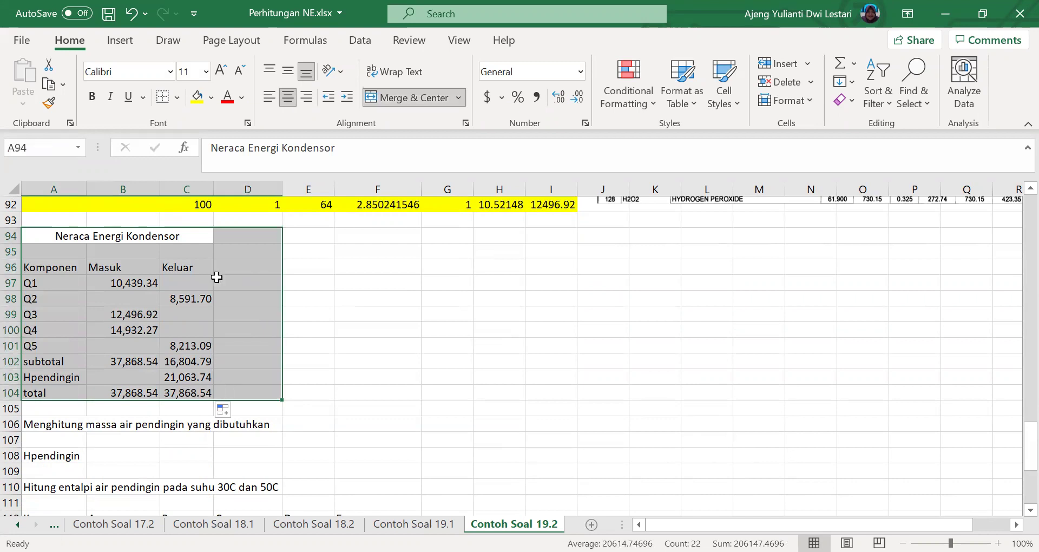
click(211, 98)
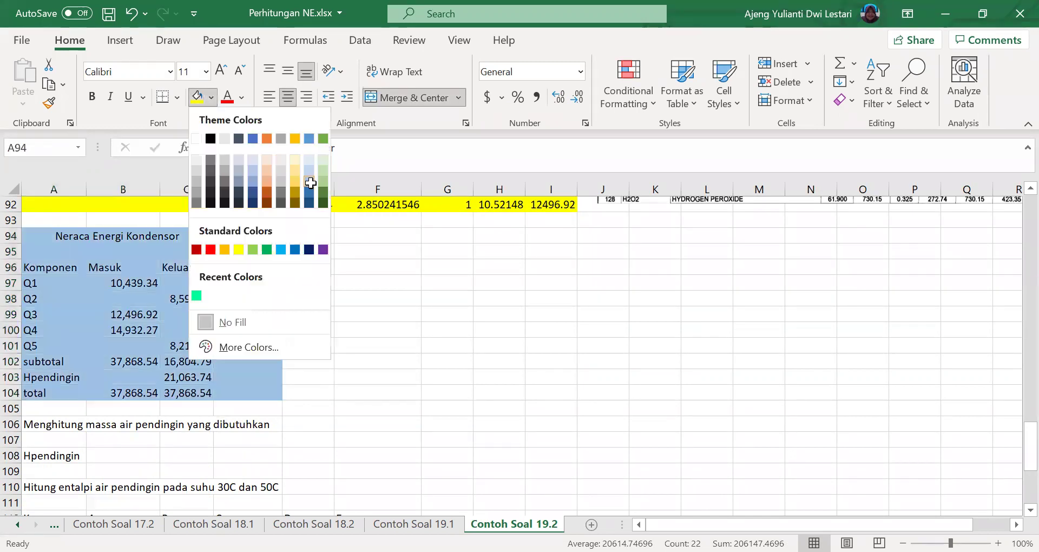
click(310, 183)
scroll(343, 355, down, 2)
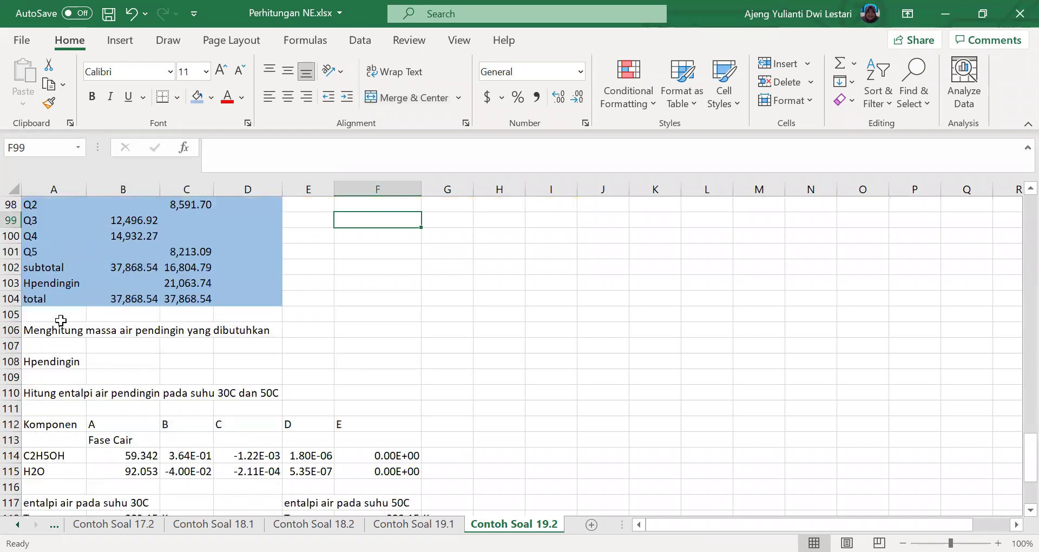
- Shade the cooling water mass calculation section, A106:H126, with a yellow fill
scroll(61, 321, down, 1)
drag(51, 281, 506, 471)
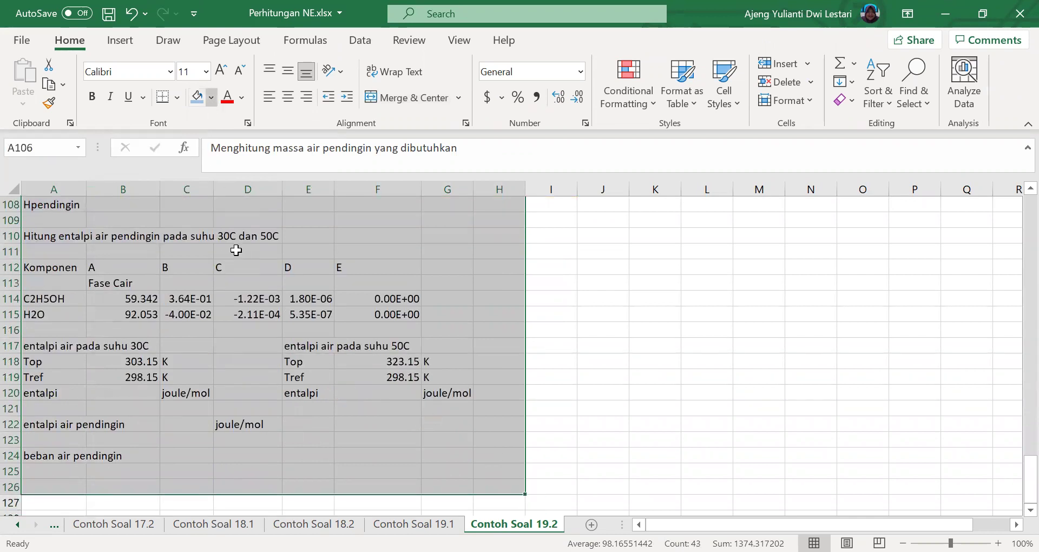
scroll(543, 365, up, 4)
click(543, 365)
scroll(543, 365, down, 3)
scroll(543, 365, up, 2)
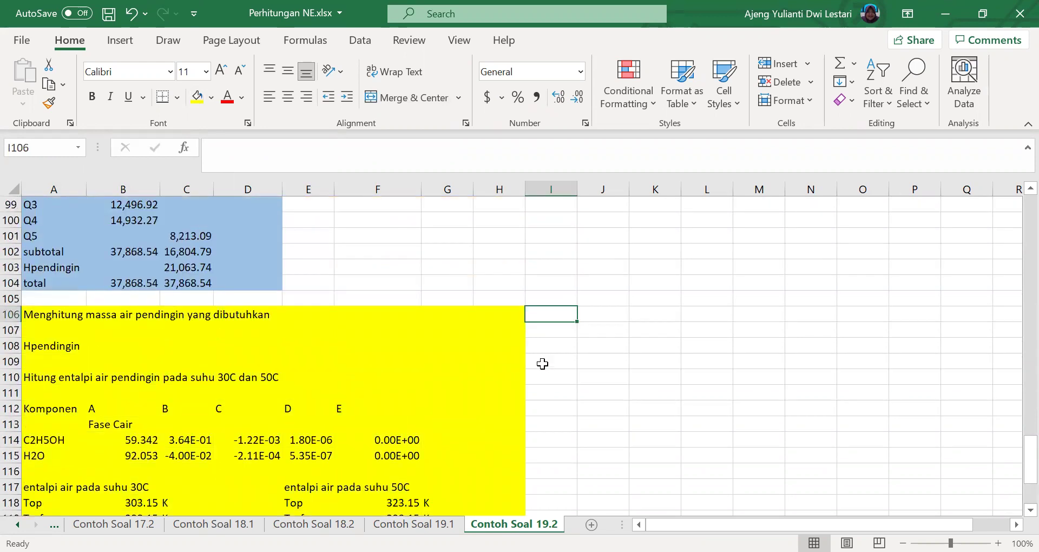
- Rename the Hpendingin label in A103 of the condenser balance table to Qpendingin
scroll(543, 364, up, 2)
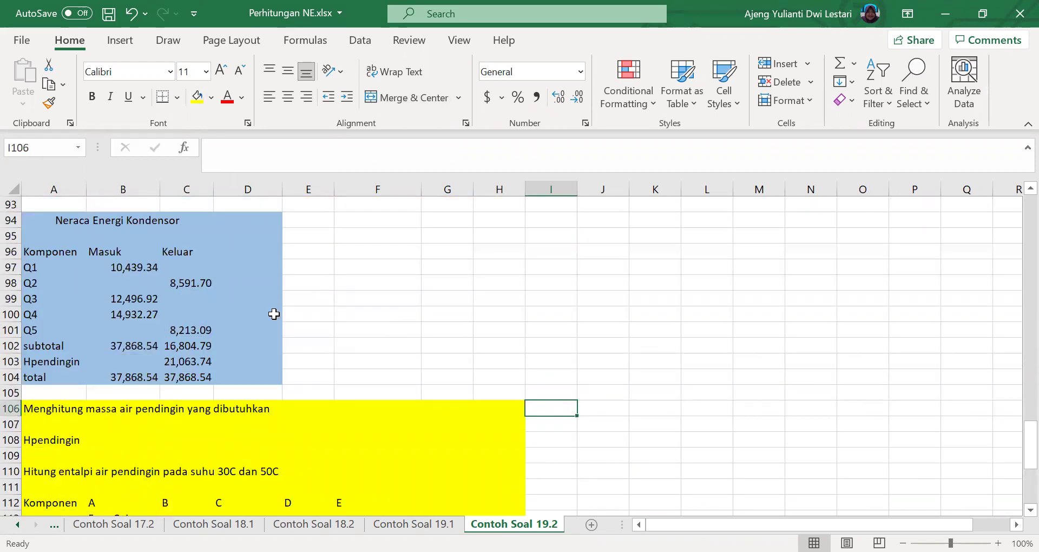
scroll(274, 314, down, 5)
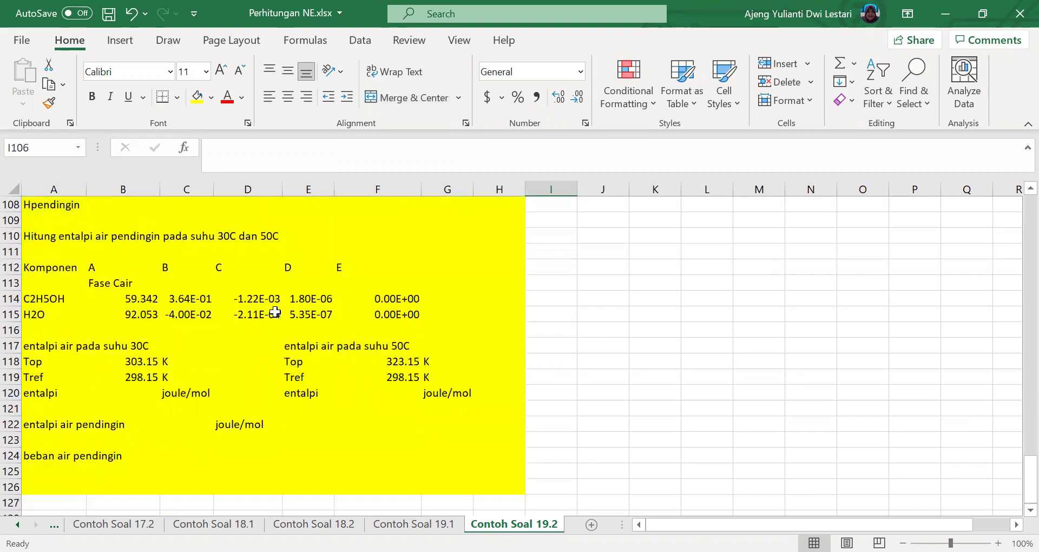
scroll(278, 319, up, 4)
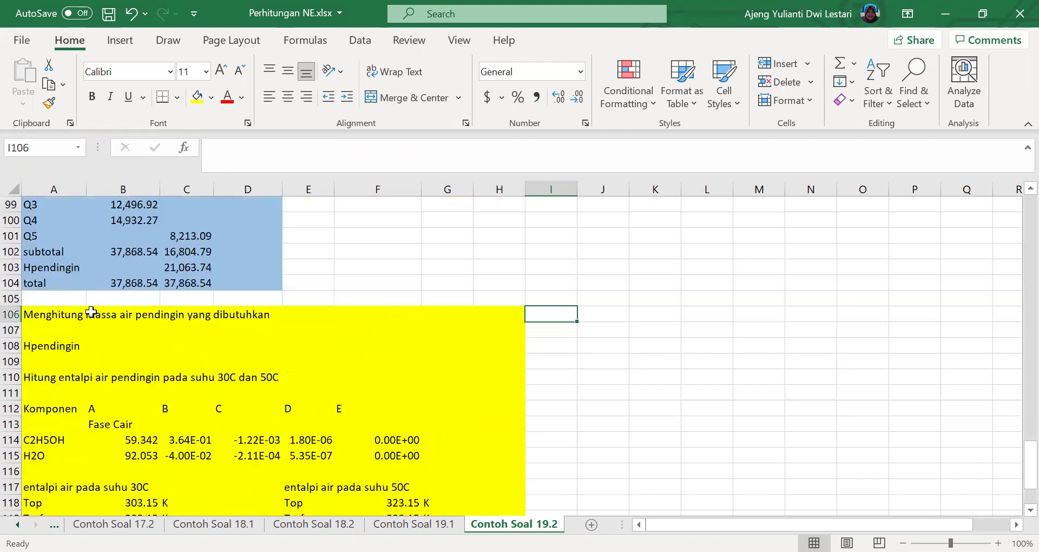
click(25, 316)
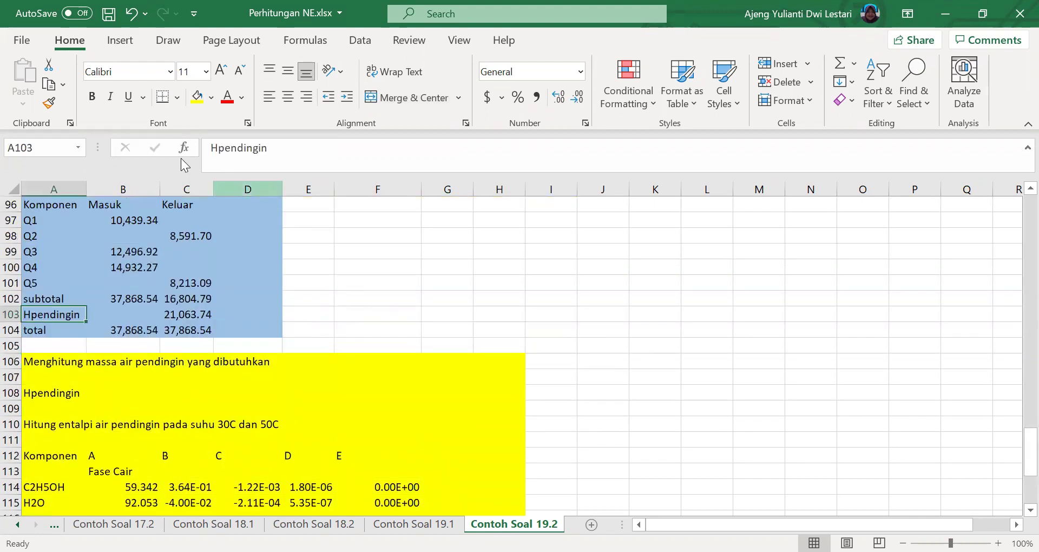
click(216, 149)
text(Q)
key(Return)
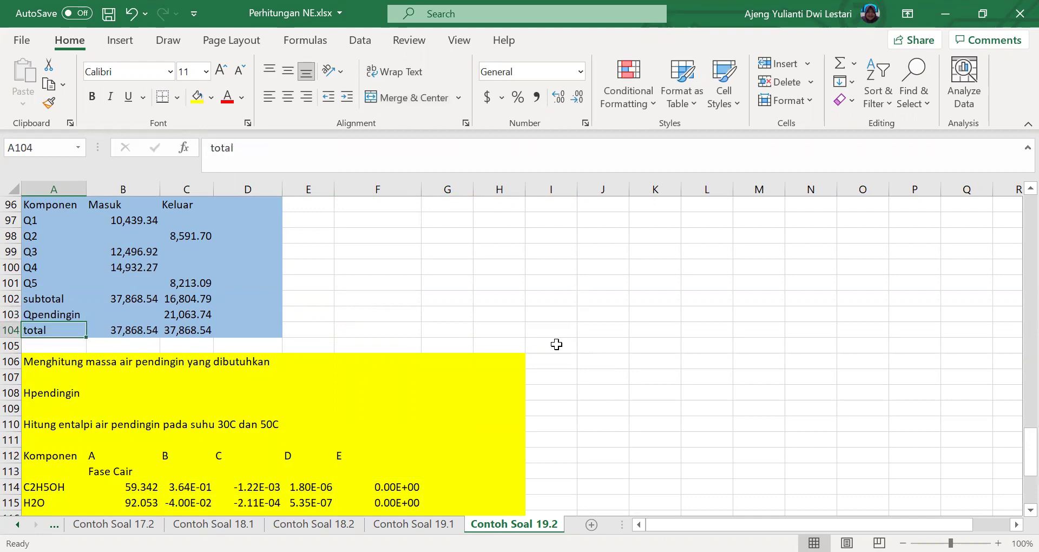
- Handwrite "Steam" with an arrow down to "T = ?" and another arrow below it, in the blank area beside the yellow section
scroll(558, 203, down, 2)
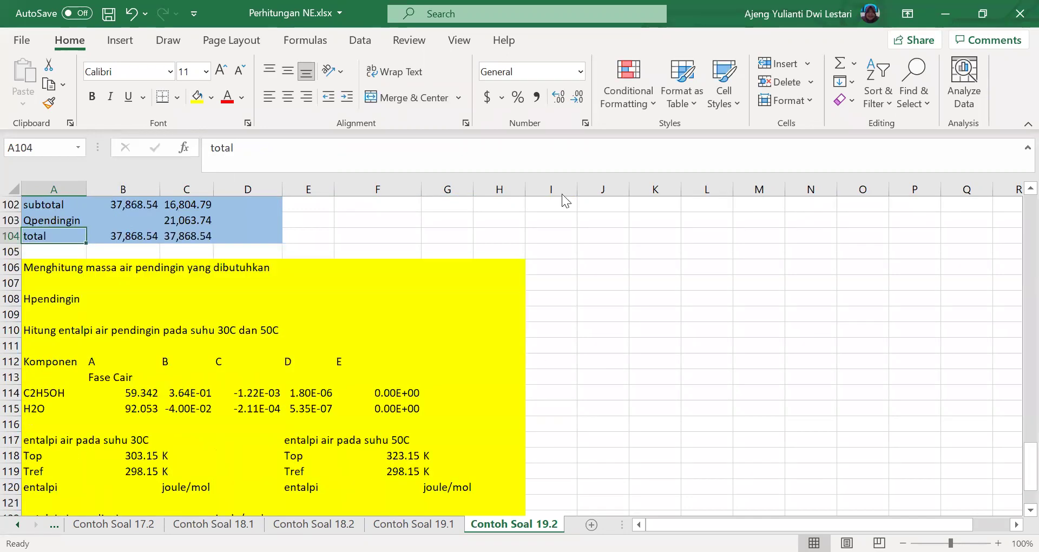
mouse_move(612, 264)
mouse_down()
mouse_move(601, 279)
mouse_move(658, 282)
mouse_up()
drag(633, 292, 634, 310)
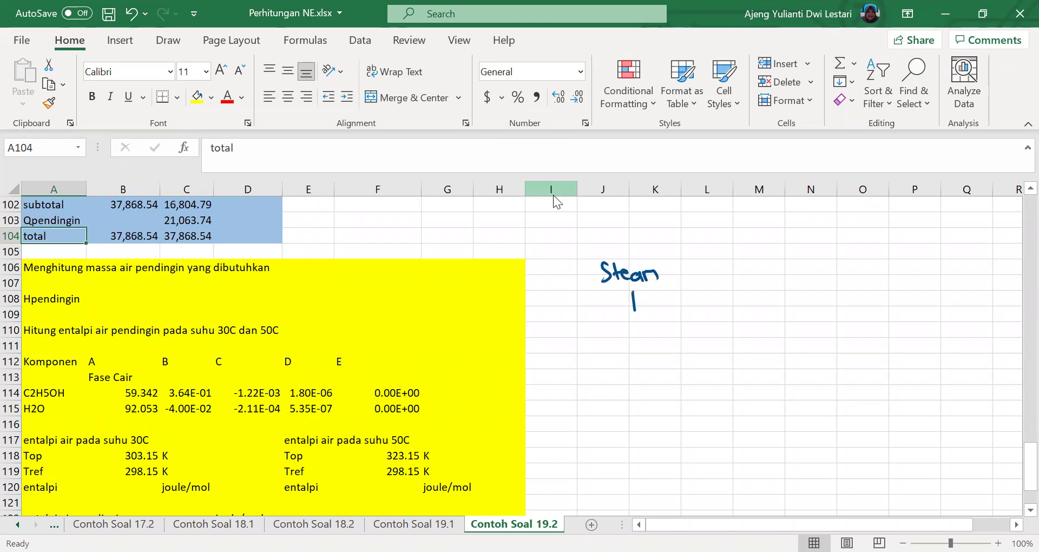
drag(619, 348, 620, 363)
drag(607, 350, 643, 351)
click(656, 343)
mouse_move(634, 360)
mouse_down()
mouse_move(646, 356)
mouse_move(647, 393)
mouse_up()
mouse_move(637, 379)
mouse_down()
mouse_move(656, 380)
mouse_move(646, 425)
mouse_move(630, 427)
mouse_up()
mouse_move(660, 415)
mouse_down()
mouse_move(649, 428)
mouse_move(674, 417)
mouse_up()
drag(669, 424, 757, 422)
click(683, 421)
click(694, 421)
click(705, 420)
drag(764, 416, 751, 435)
drag(593, 482, 595, 463)
mouse_move(595, 464)
mouse_down()
mouse_move(606, 481)
mouse_move(665, 468)
mouse_move(656, 480)
mouse_up()
mouse_move(701, 461)
mouse_down()
mouse_move(686, 470)
mouse_move(702, 481)
mouse_up()
drag(693, 476, 704, 485)
click(715, 472)
drag(784, 430, 808, 445)
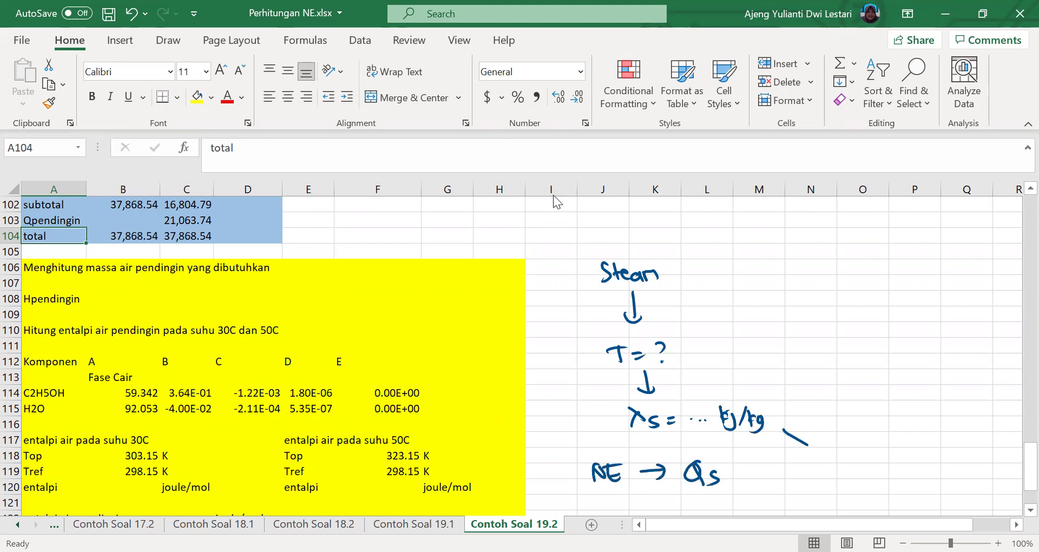
drag(739, 465, 739, 481)
mouse_move(747, 467)
mouse_down()
mouse_move(748, 484)
mouse_move(771, 476)
mouse_up()
drag(771, 476, 781, 483)
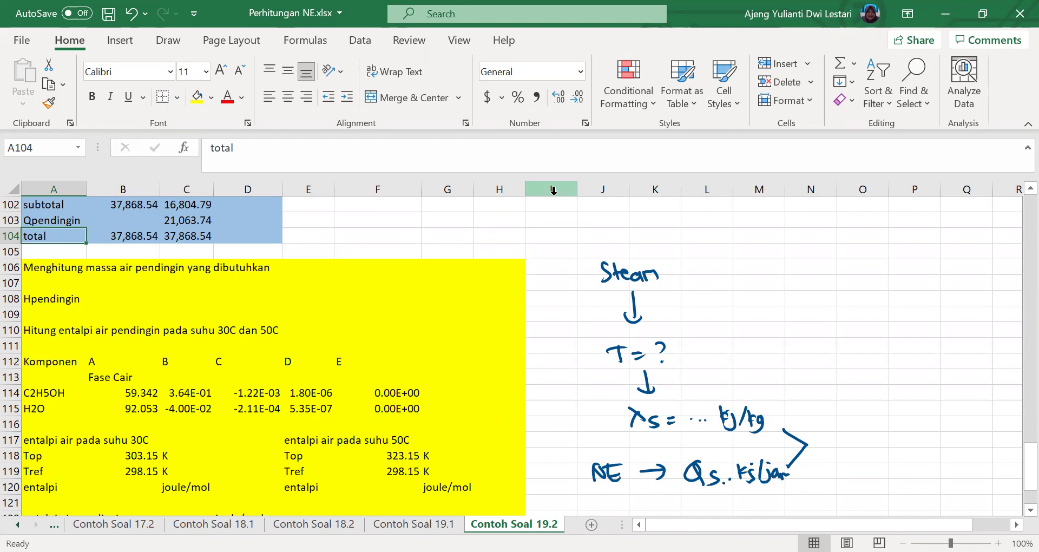
click(800, 453)
key(Delete)
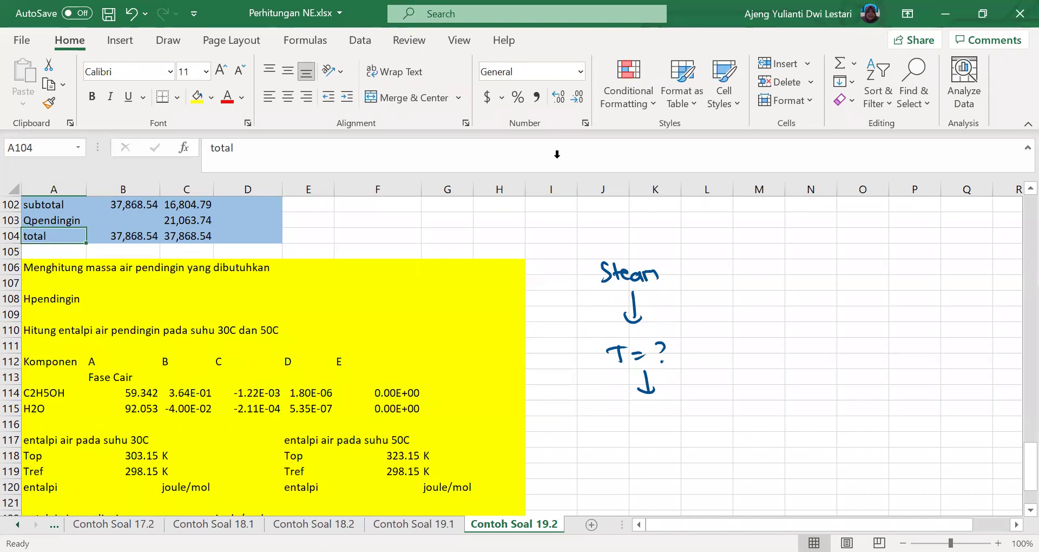
- Handwrite "λs = ... kj/kg" below the second arrow and "NE → Qs = ... kj/jam" on the line beneath it
drag(608, 407, 618, 426)
mouse_move(713, 406)
mouse_down()
mouse_move(738, 431)
mouse_move(781, 432)
mouse_up()
drag(584, 474, 599, 474)
mouse_move(602, 476)
mouse_down()
mouse_move(603, 490)
mouse_move(653, 483)
mouse_up()
mouse_move(643, 477)
mouse_down()
mouse_move(643, 492)
mouse_move(693, 478)
mouse_move(698, 494)
mouse_up()
drag(710, 483, 700, 495)
mouse_move(792, 470)
mouse_down()
mouse_move(794, 491)
mouse_move(807, 495)
mouse_up()
mouse_move(829, 479)
mouse_down()
mouse_move(823, 495)
mouse_move(840, 490)
mouse_up()
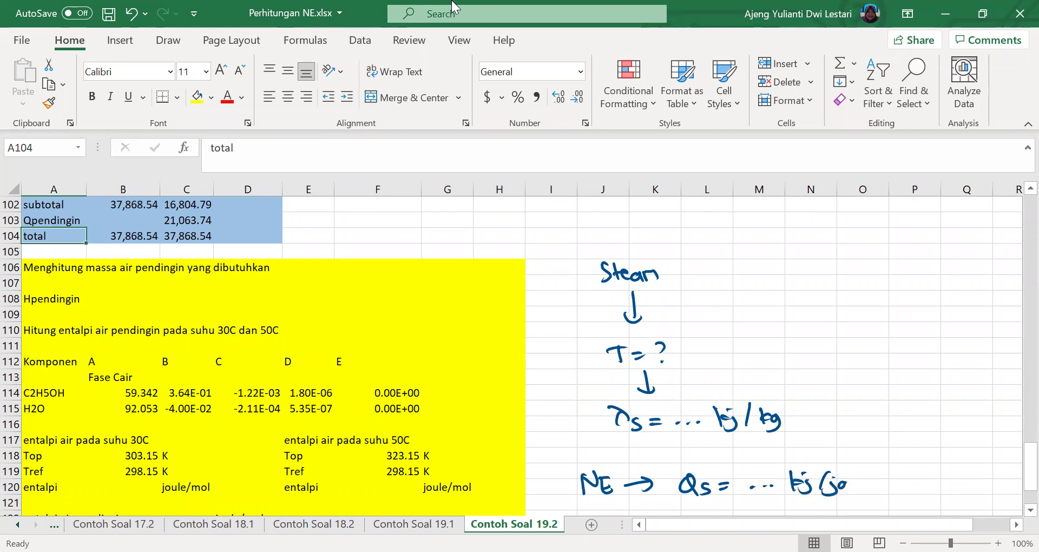
- Draw a bracket joining the λs and Qs lines and handwrite "Fs = ... kg/jam" beside it
mouse_move(839, 418)
mouse_down()
mouse_move(884, 439)
mouse_move(870, 468)
mouse_up()
drag(903, 425, 905, 448)
mouse_move(899, 431)
mouse_down()
mouse_move(917, 426)
mouse_move(907, 456)
mouse_up()
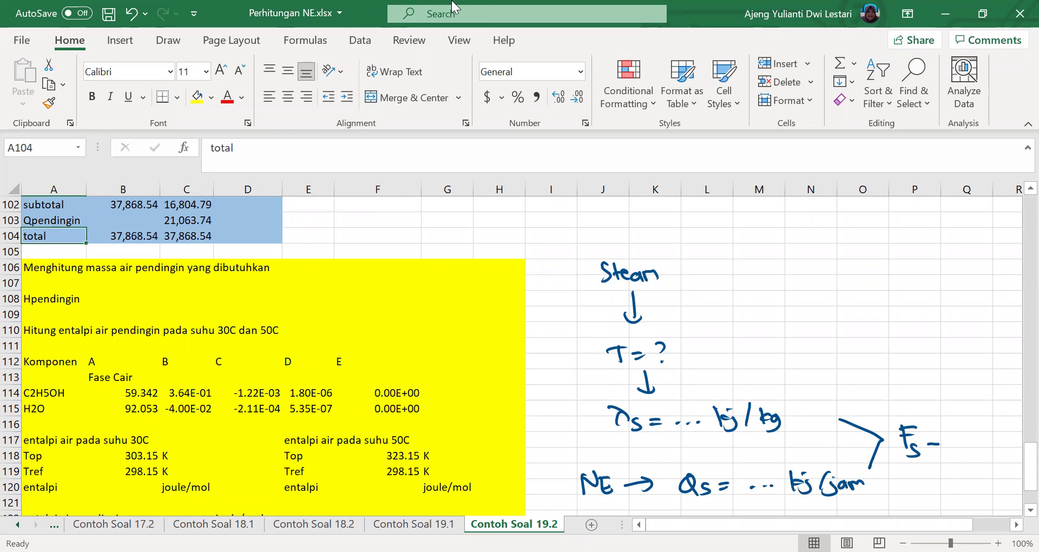
drag(993, 439, 990, 447)
drag(1001, 439, 999, 453)
drag(1011, 441, 1003, 458)
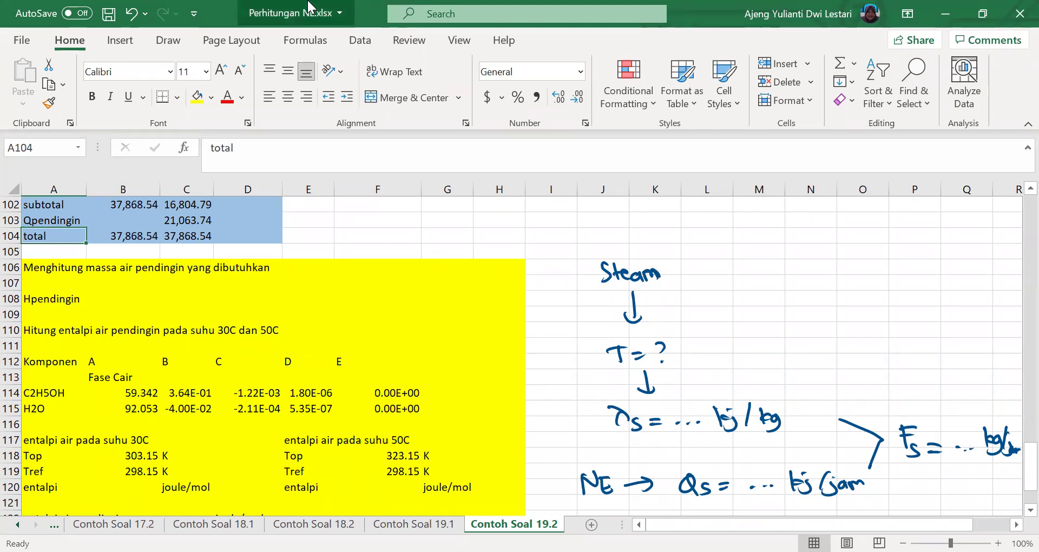
- Mark the handwritten λs line with a circled asterisk and circle the "T = ?" note
drag(568, 412, 593, 431)
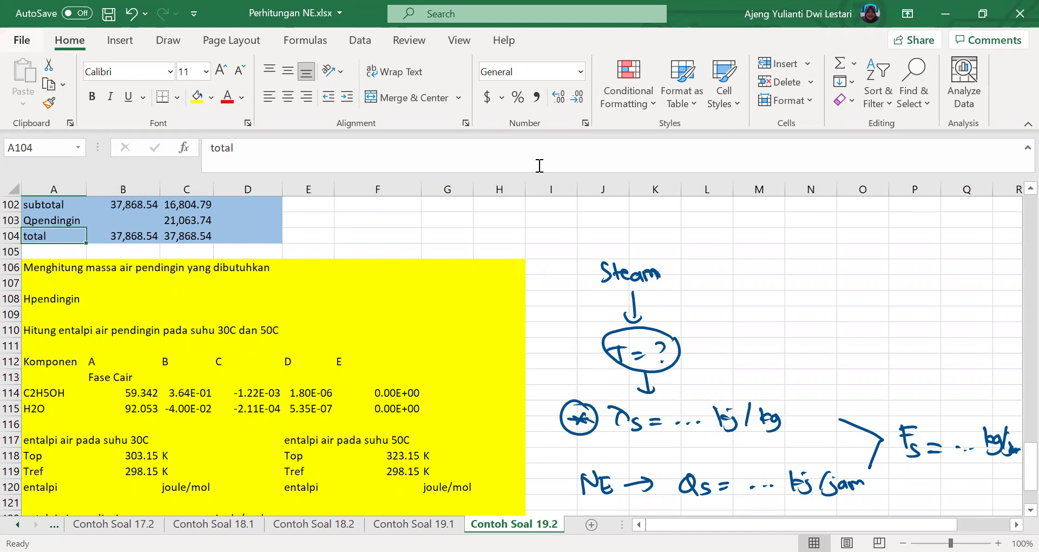
scroll(110, 299, down, 1)
scroll(42, 273, down, 2)
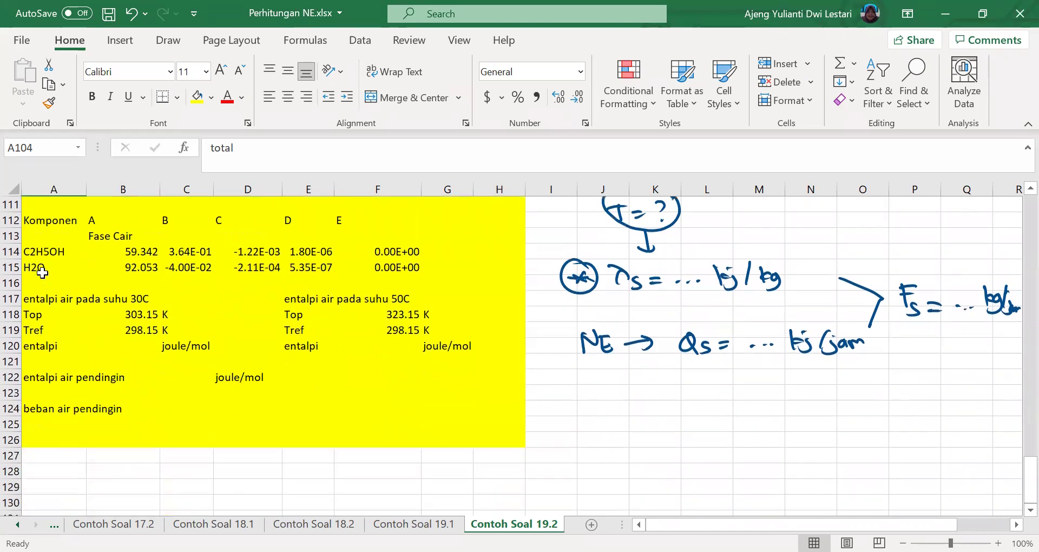
scroll(42, 272, up, 1)
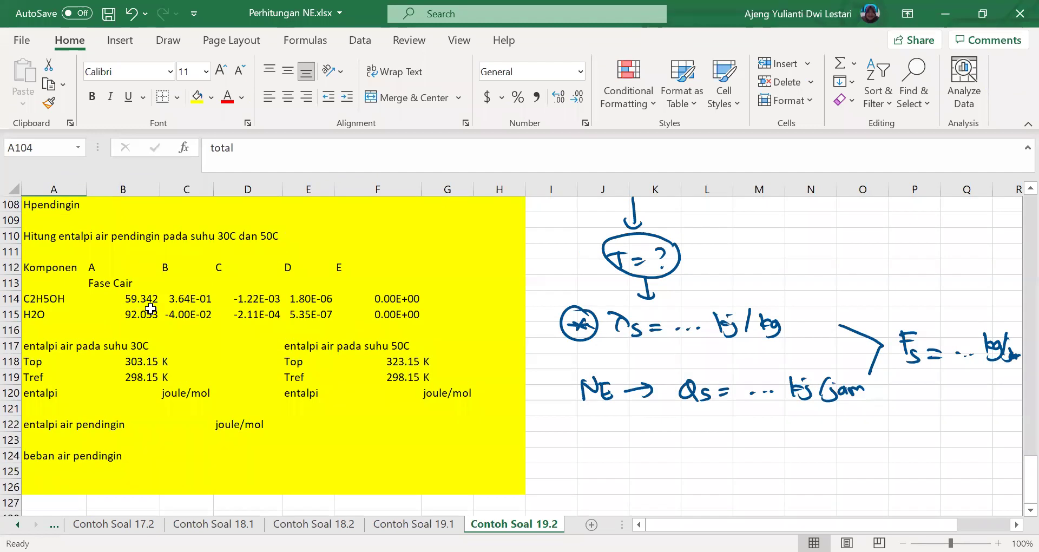
- Delete the C2H5OH row from the liquid-phase coefficient table in the cooling water section
click(12, 300)
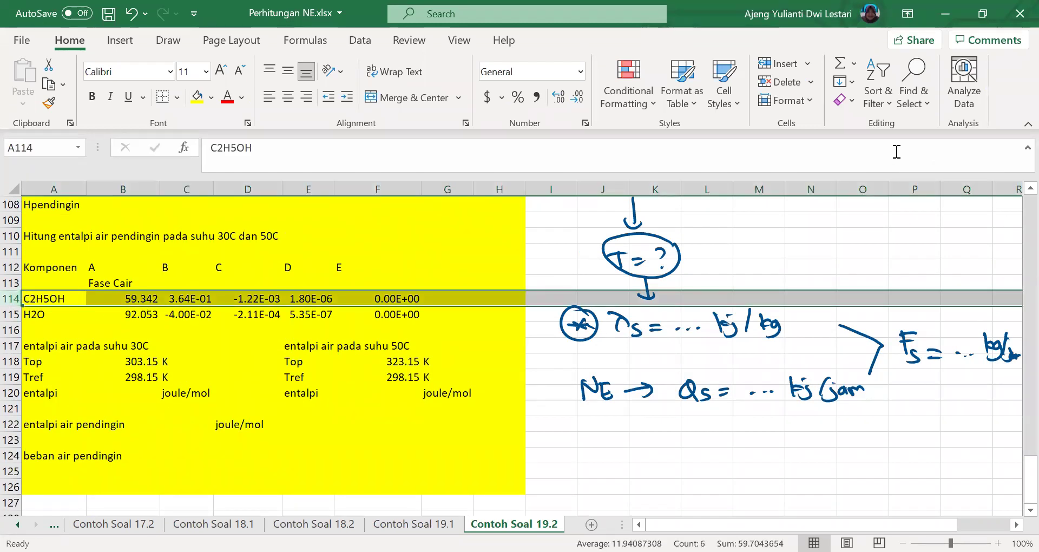
key(ctrl+minus)
click(438, 333)
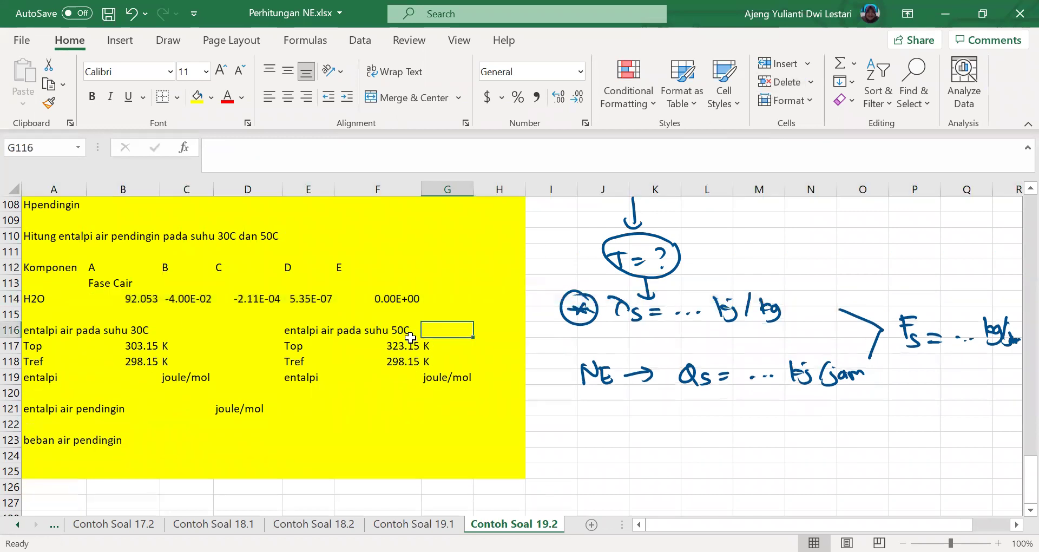
- Relabel Hpendingin in A108 as "Qpendingin", link its value to C103 and add the unit "kj/jam"
scroll(52, 308, up, 2)
click(56, 300)
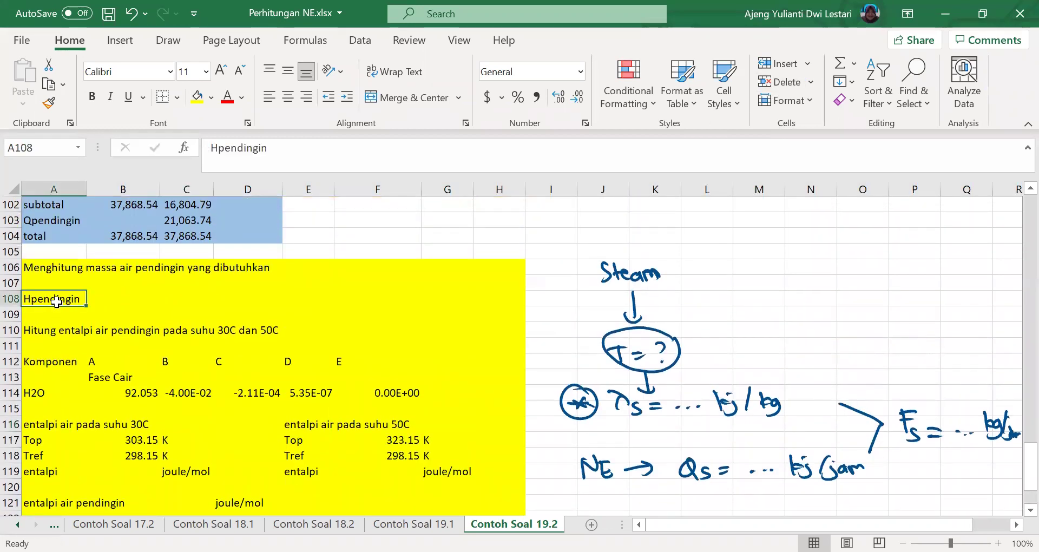
text(Qpendingin)
key(Tab)
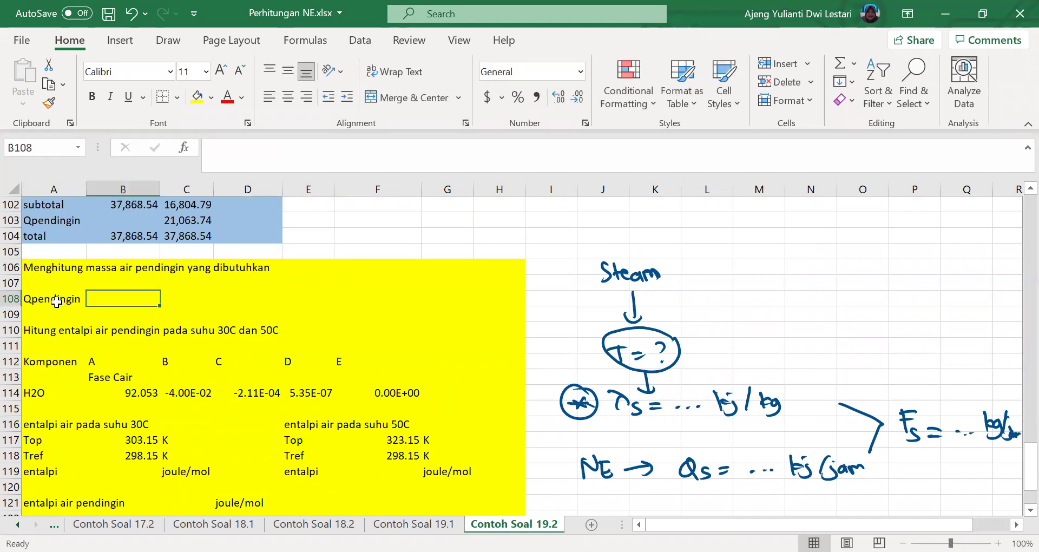
text(=)
click(177, 223)
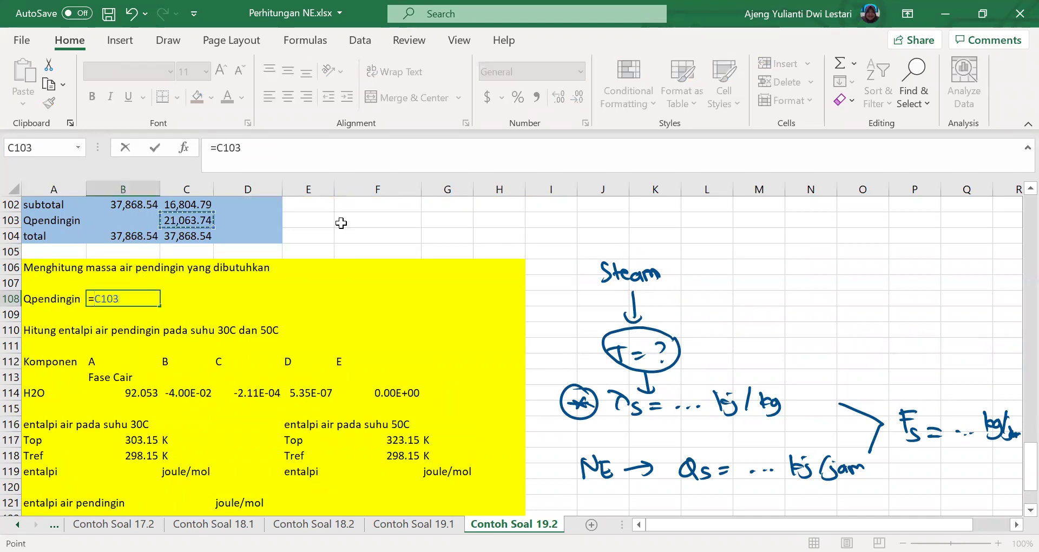
key(Tab)
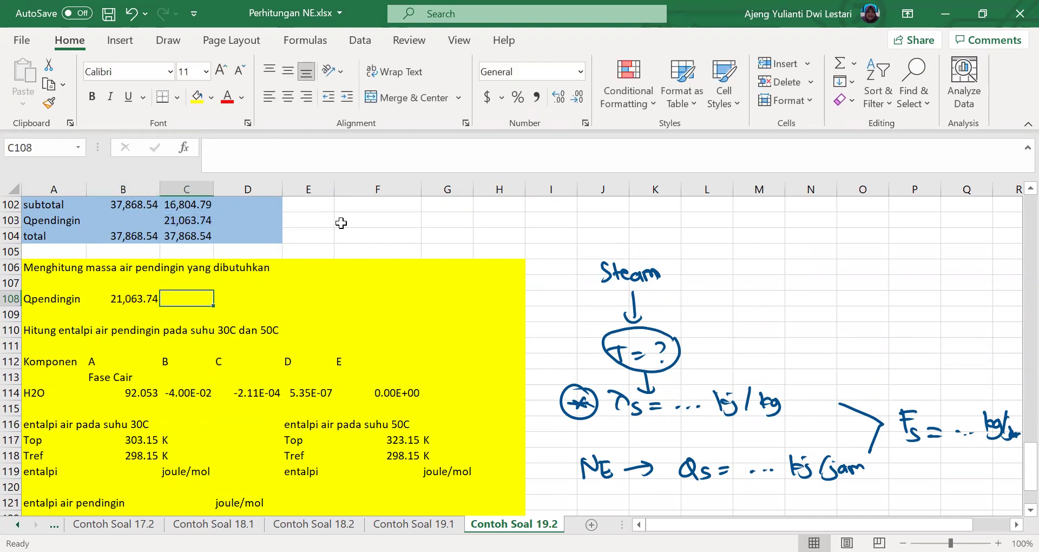
text(kj/jam)
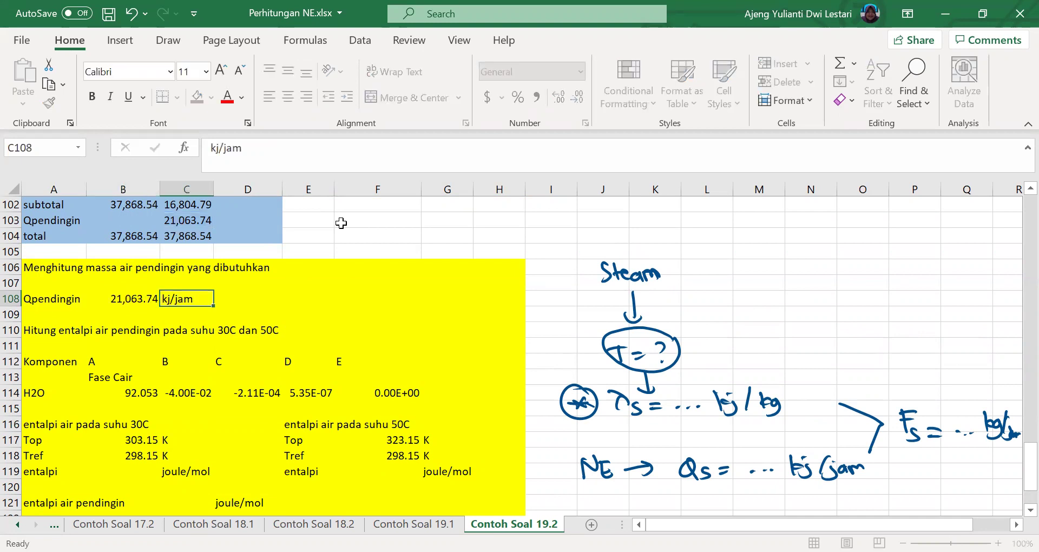
key(Return)
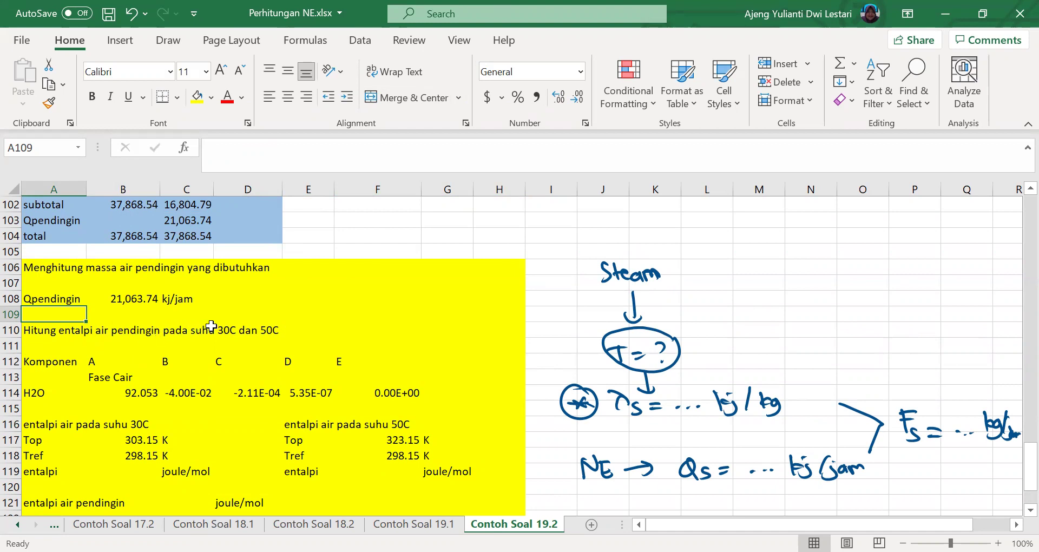
- Examine the water enthalpy blocks for 30C and 50C and the entalpi air pendingin row
scroll(216, 324, down, 1)
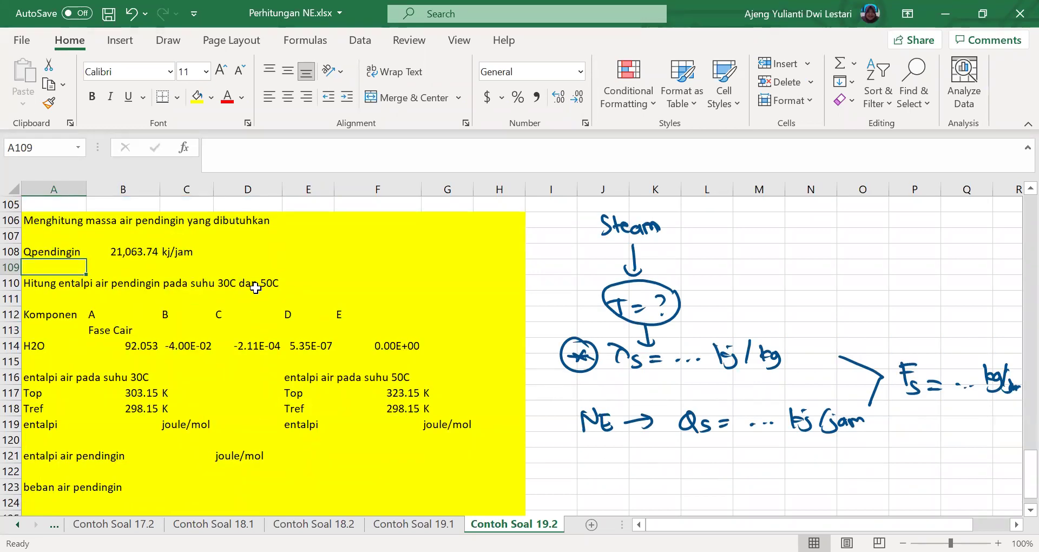
scroll(255, 288, down, 1)
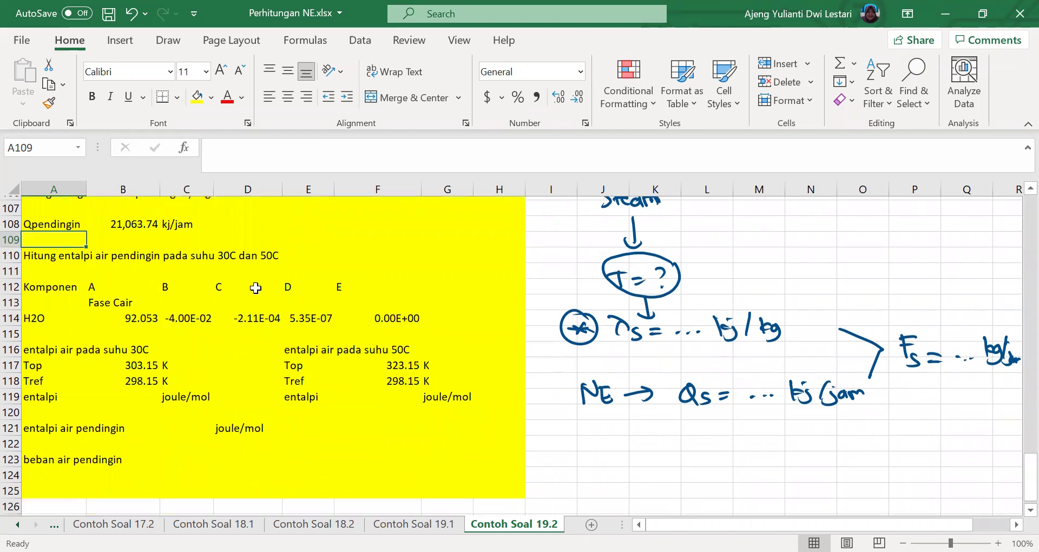
scroll(256, 287, up, 1)
scroll(256, 287, down, 1)
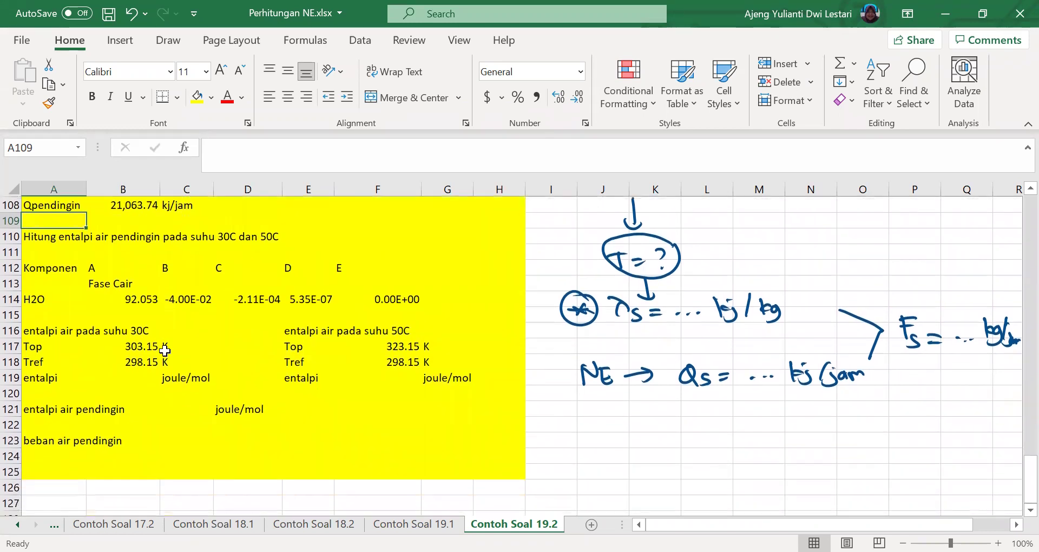
drag(62, 328, 174, 355)
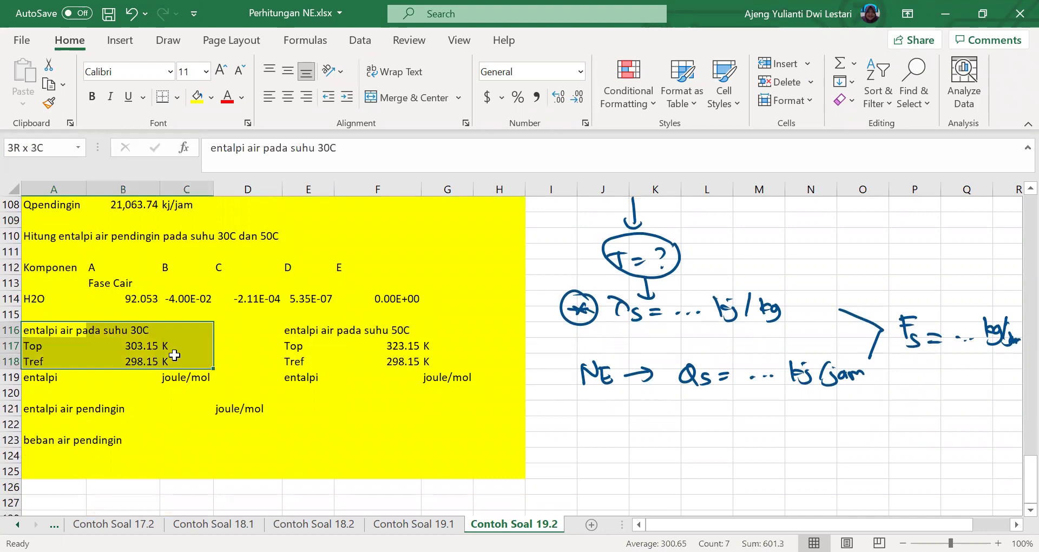
drag(175, 355, 177, 375)
drag(303, 330, 462, 373)
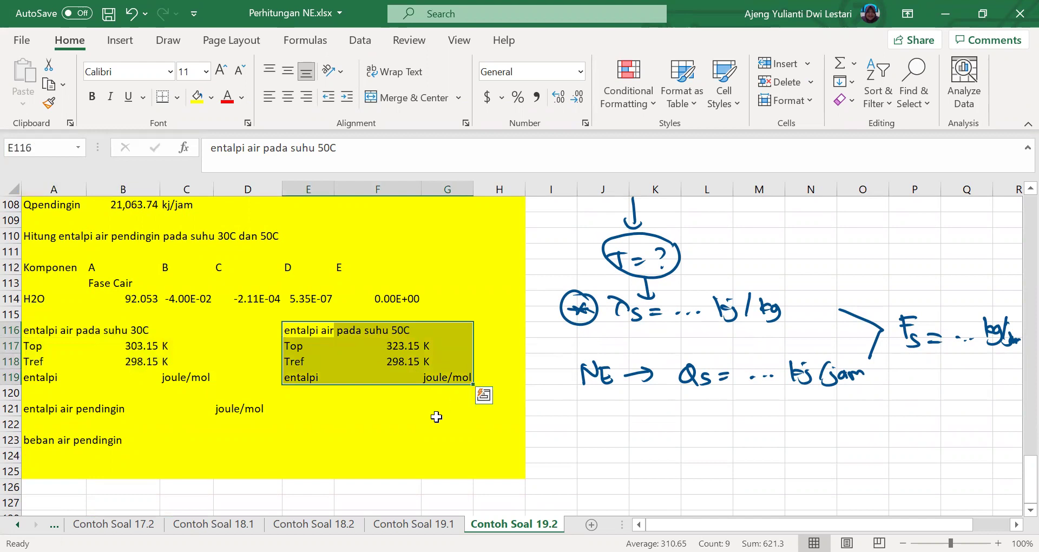
click(437, 419)
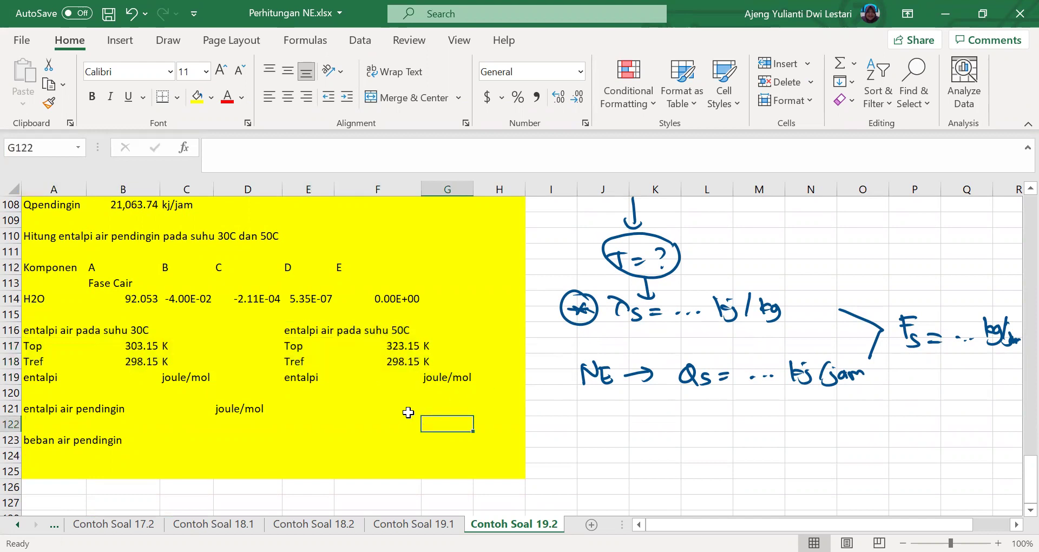
click(183, 406)
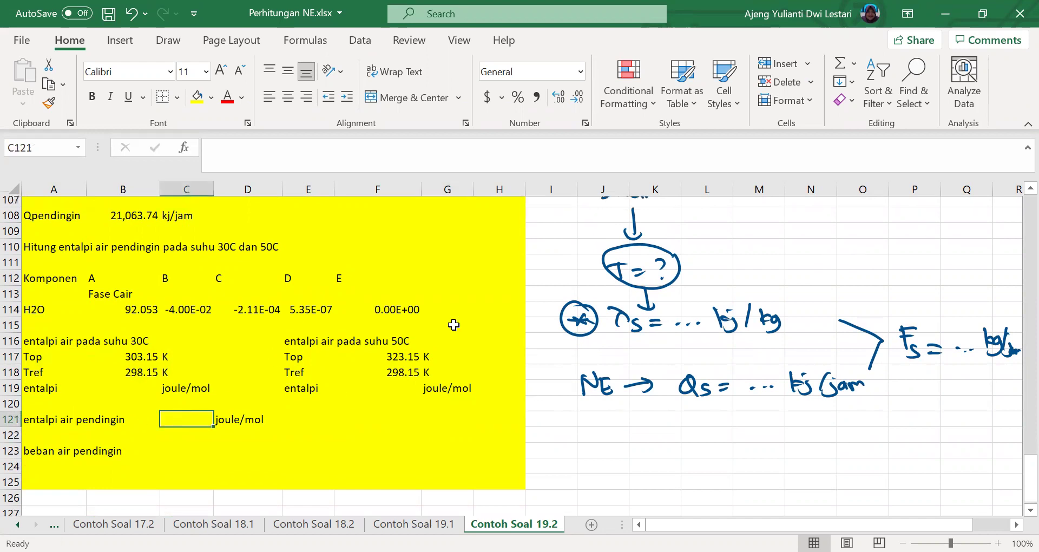
- Copy the H4 enthalpy formula for C2H5OH from H75 into the 30C entalpi cell B119
scroll(500, 344, up, 5)
scroll(509, 341, up, 1)
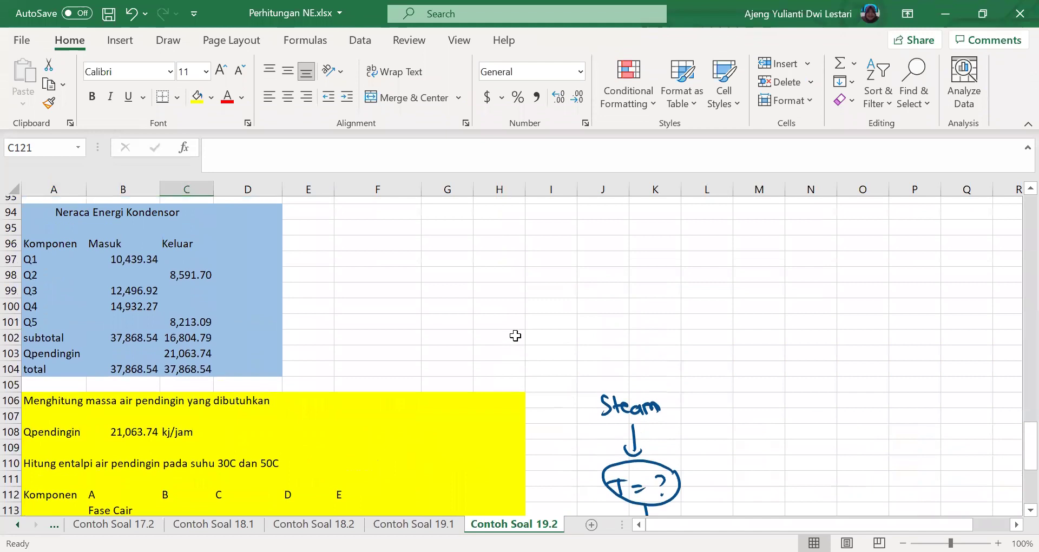
scroll(515, 339, up, 4)
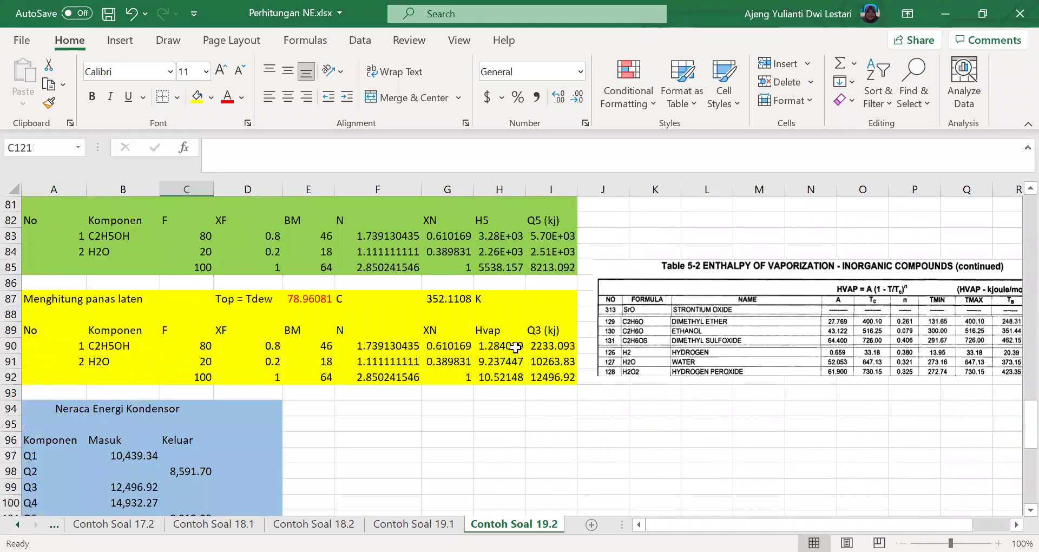
scroll(515, 347, up, 2)
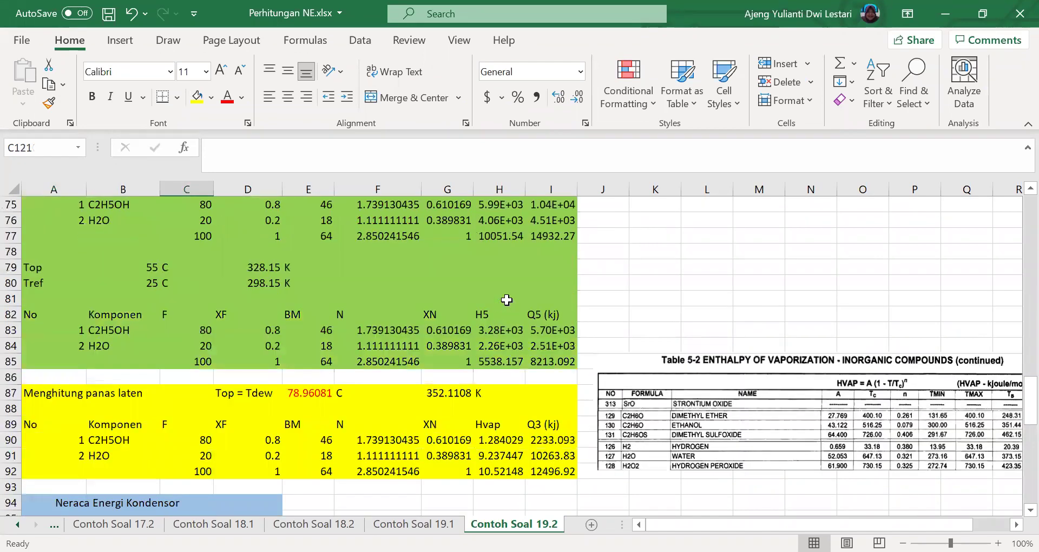
scroll(454, 367, down, 2)
scroll(216, 431, up, 1)
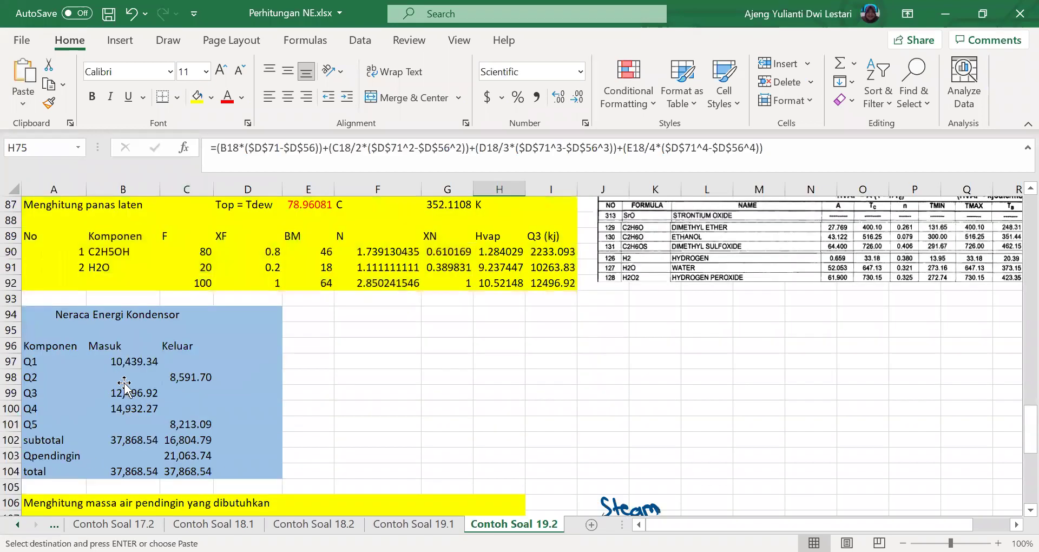
scroll(125, 385, down, 7)
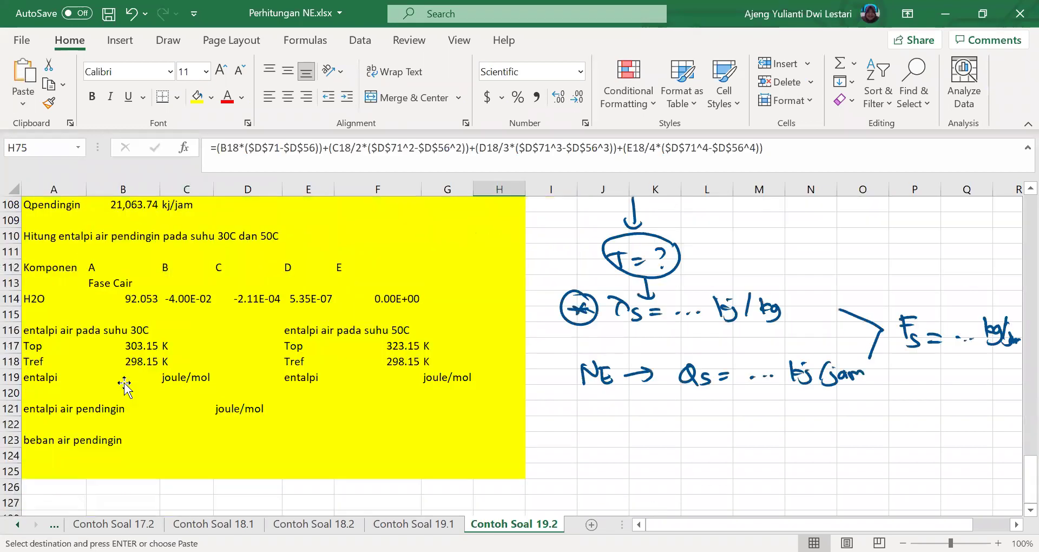
click(125, 384)
key(Return)
- Replace the broken coefficient references in the B119 formula with the H2O coefficients B114, C114, D114 and E114
double_click(146, 382)
scroll(227, 319, up, 2)
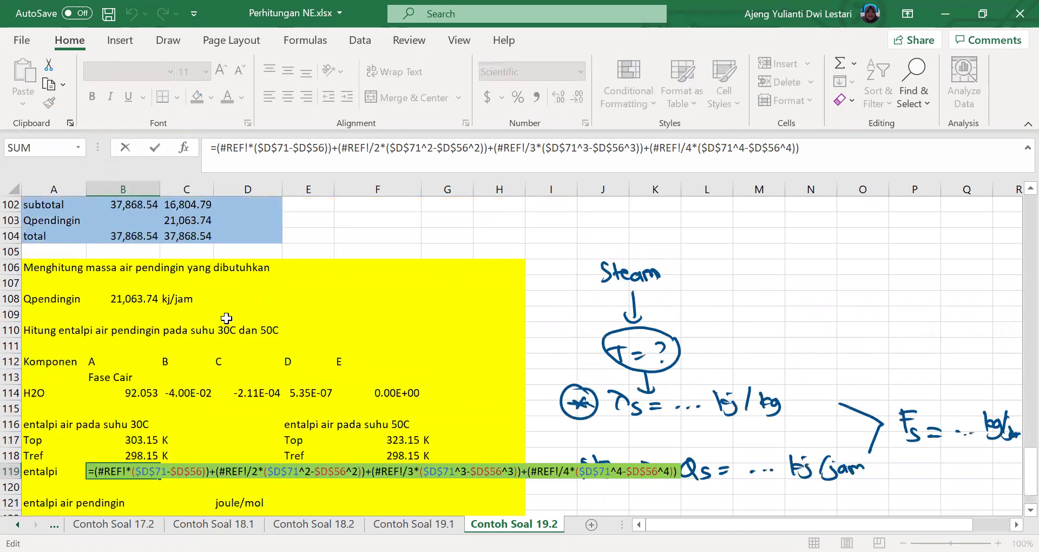
scroll(238, 312, up, 10)
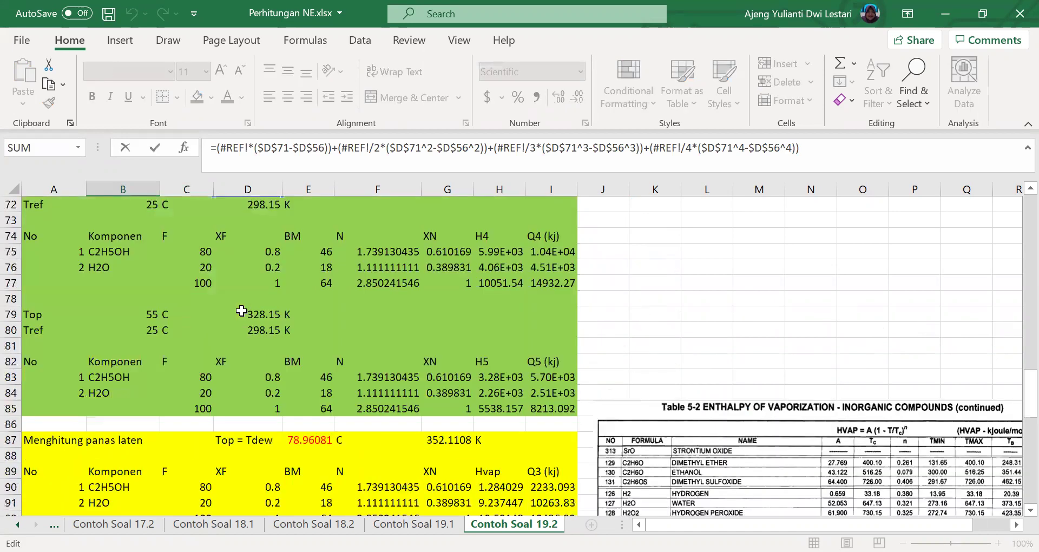
scroll(243, 310, up, 8)
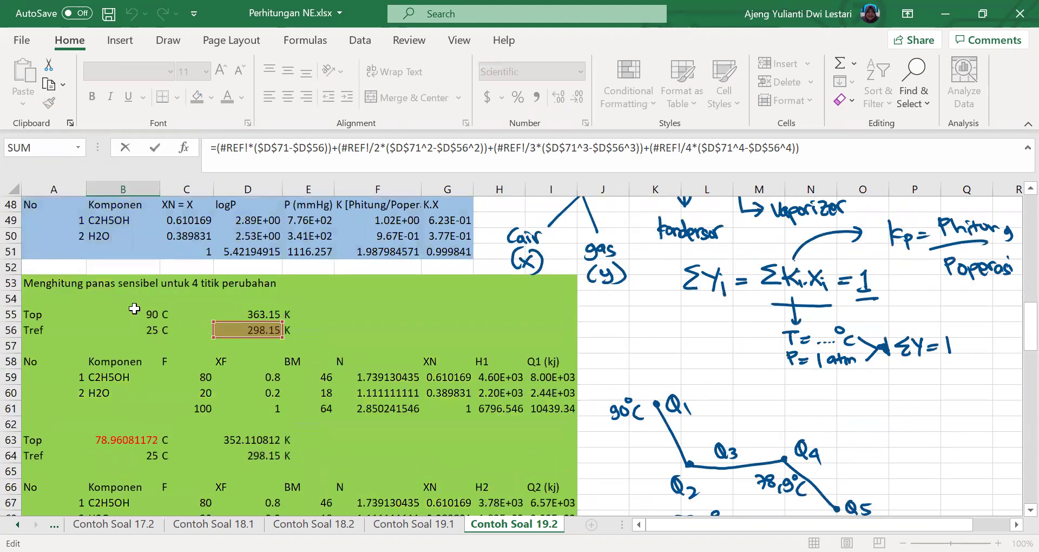
scroll(135, 309, down, 20)
drag(126, 330, 93, 330)
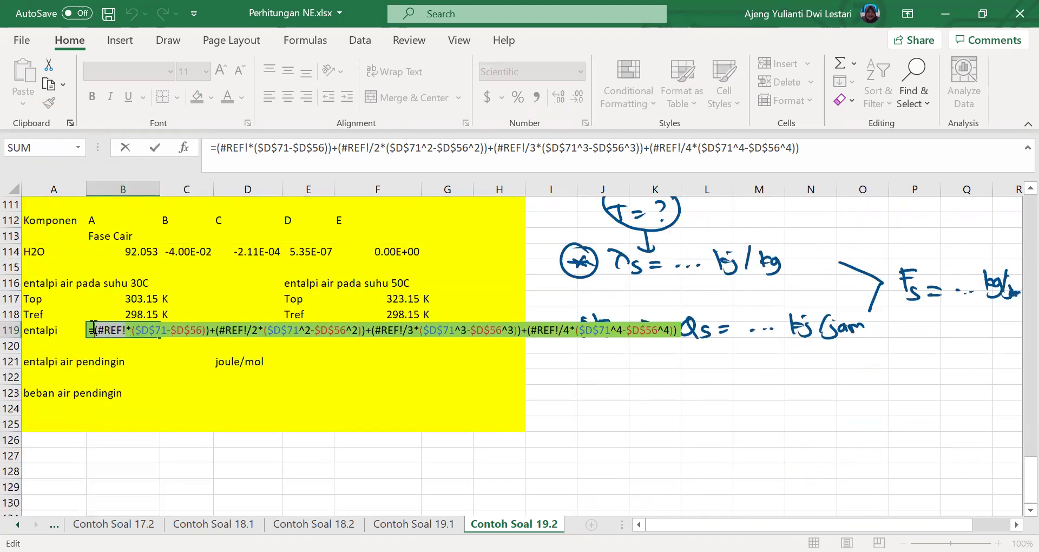
click(109, 251)
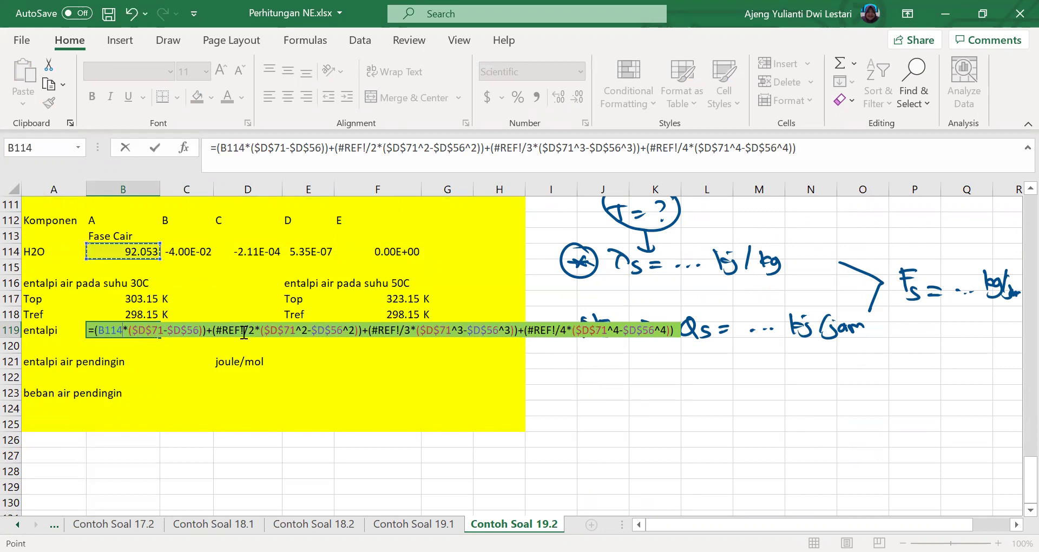
drag(244, 332, 219, 332)
click(199, 253)
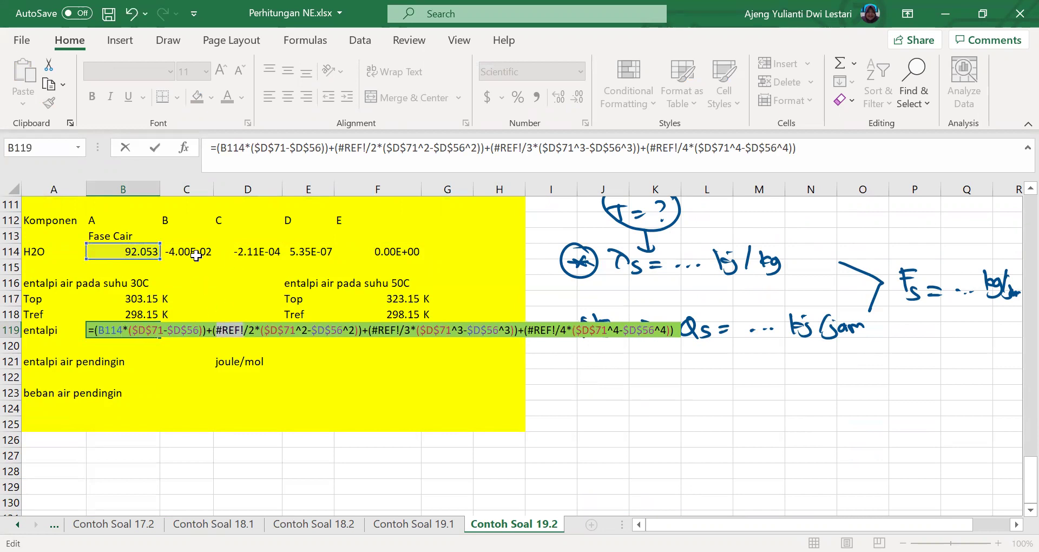
drag(400, 330, 372, 333)
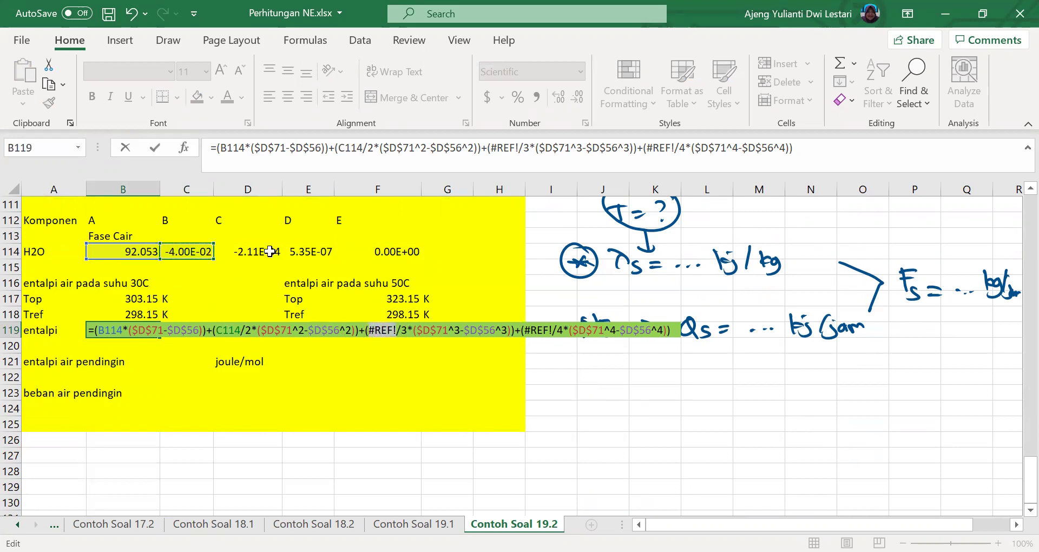
click(233, 248)
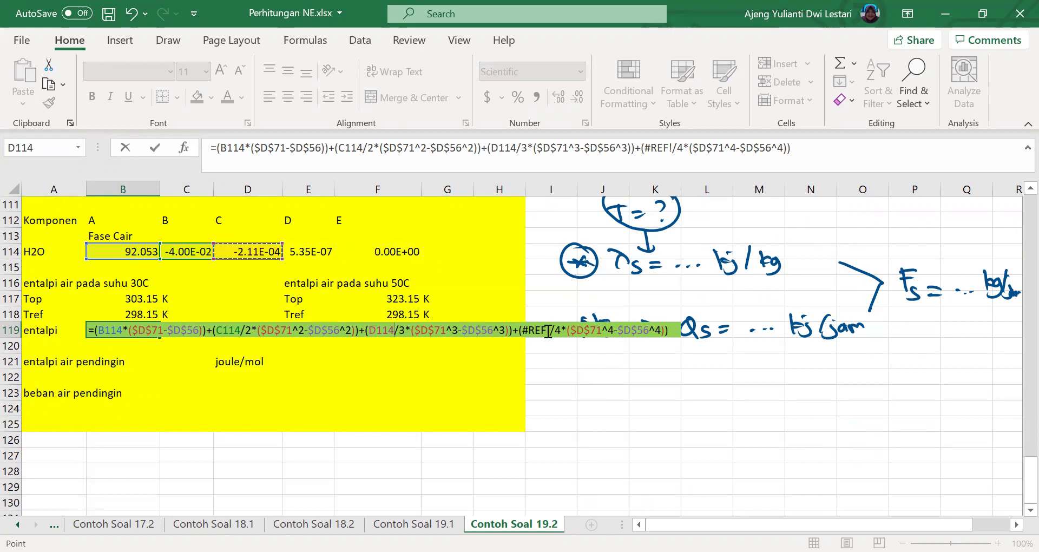
drag(550, 332, 522, 331)
click(306, 251)
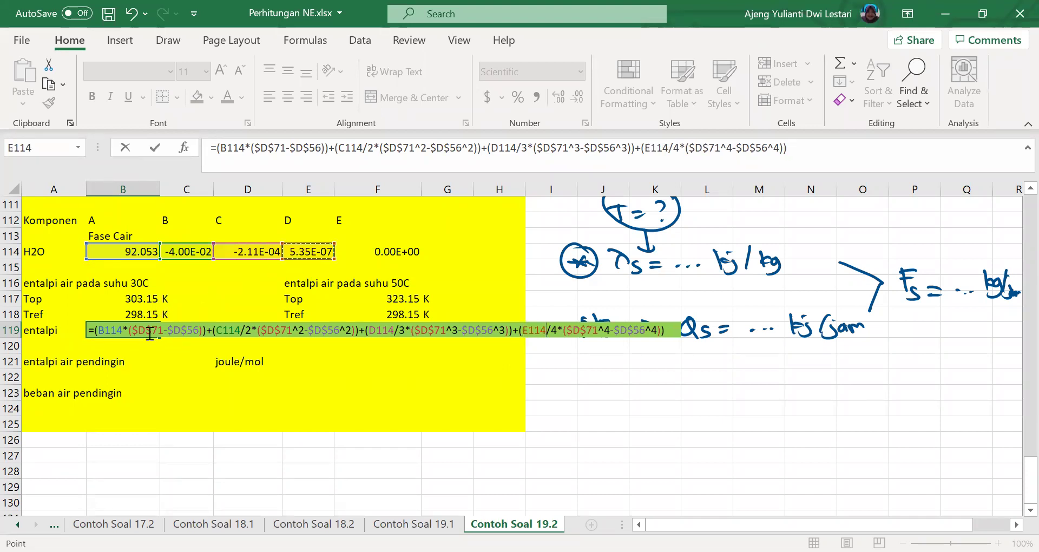
- Replace $D$71 with the 30C Top cell B117 in all four terms of the B119 formula
drag(163, 332, 131, 329)
click(140, 299)
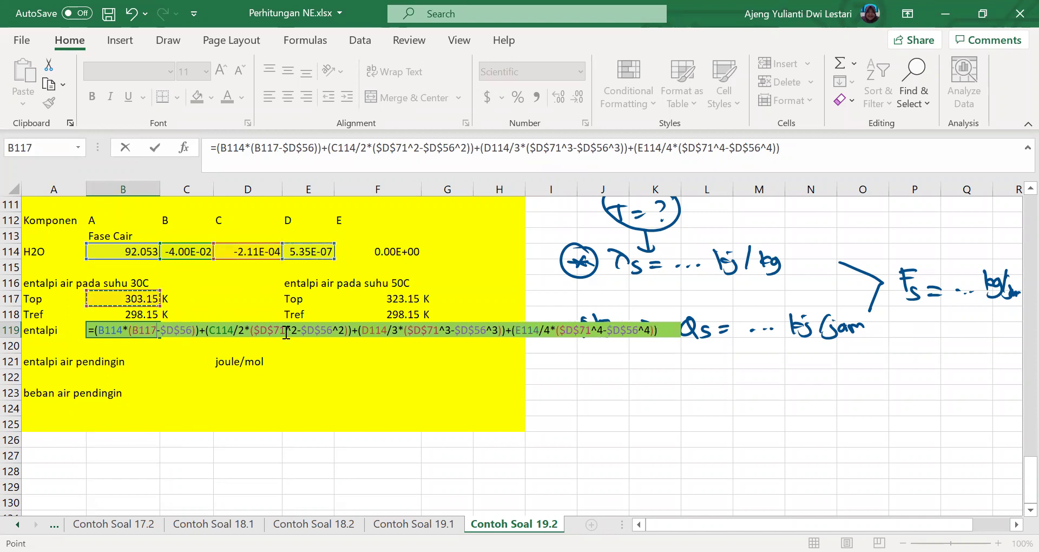
drag(285, 332, 253, 331)
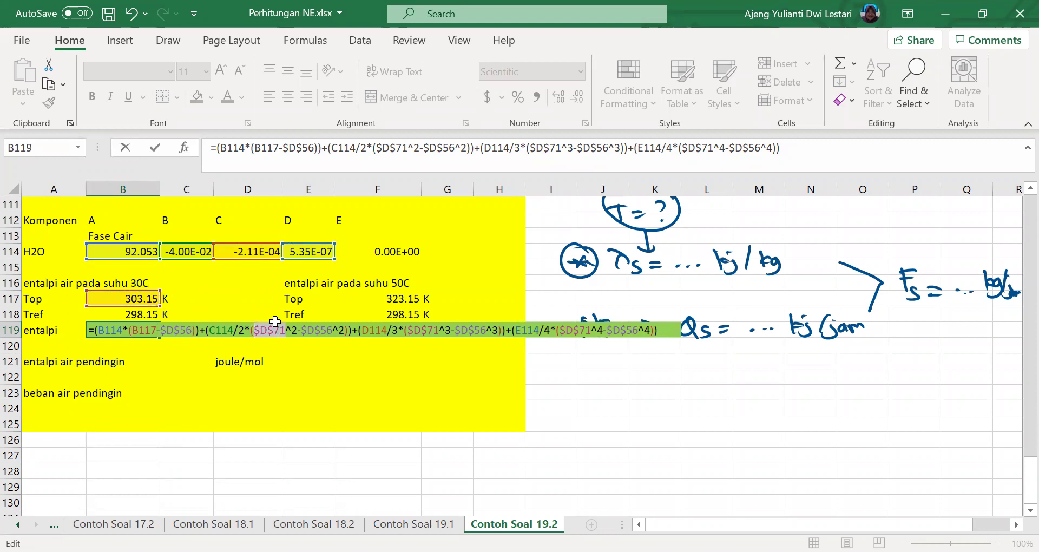
click(126, 299)
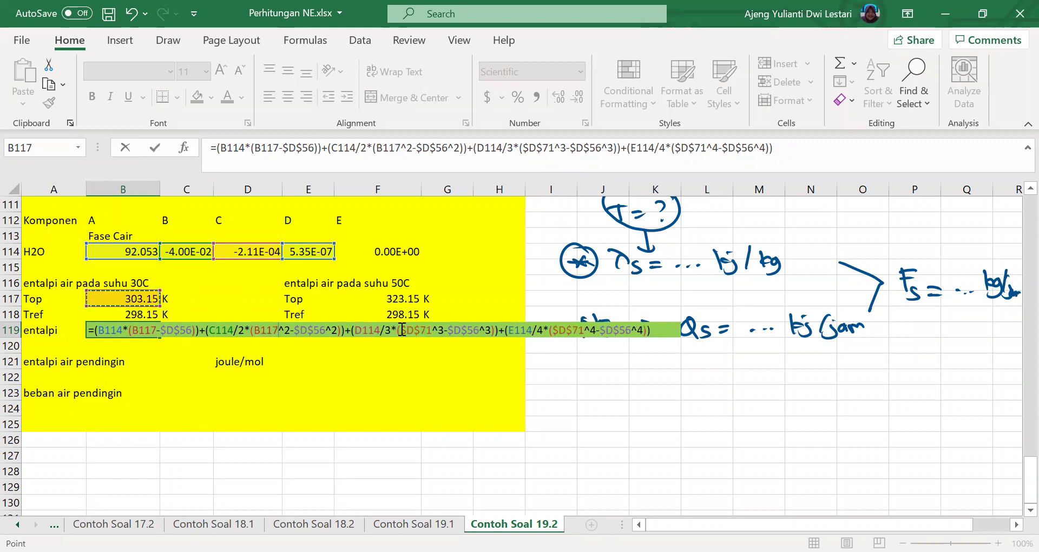
drag(434, 331, 399, 331)
click(140, 296)
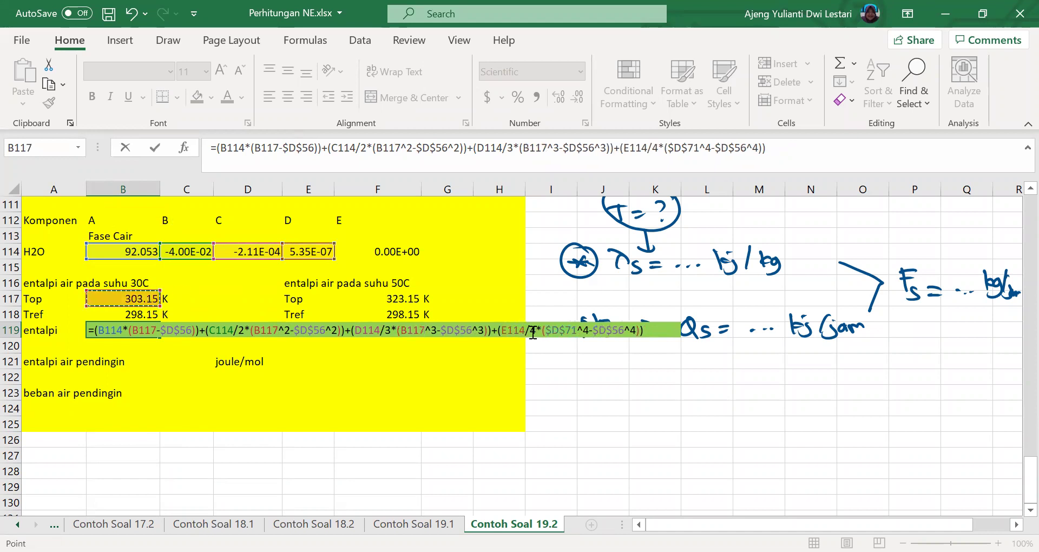
drag(577, 330, 545, 330)
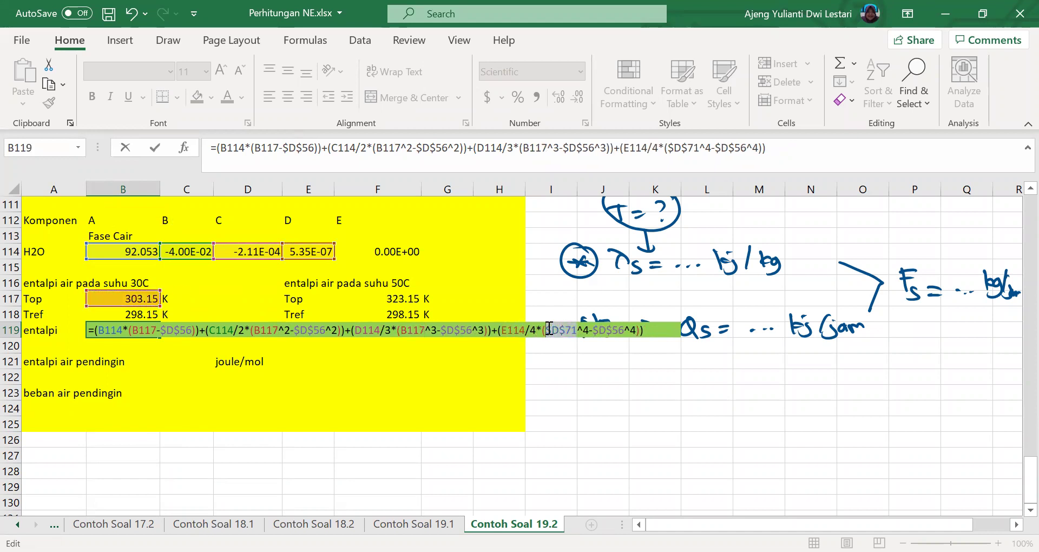
click(147, 299)
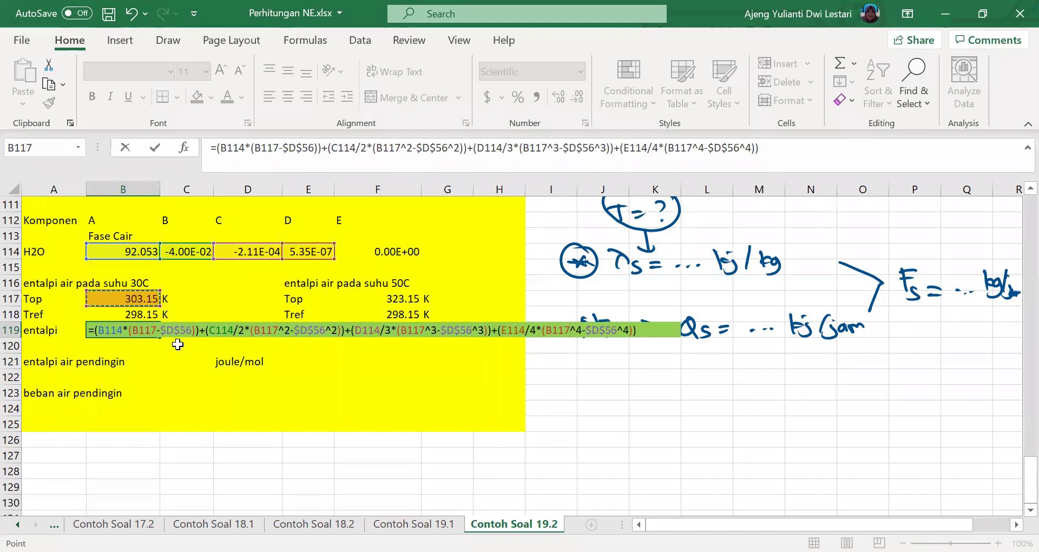
- Confirm the 30C enthalpy formula in B119 and check its $D$56 Tref reference against the enthalpy tables higher up the sheet
key(Return)
double_click(133, 330)
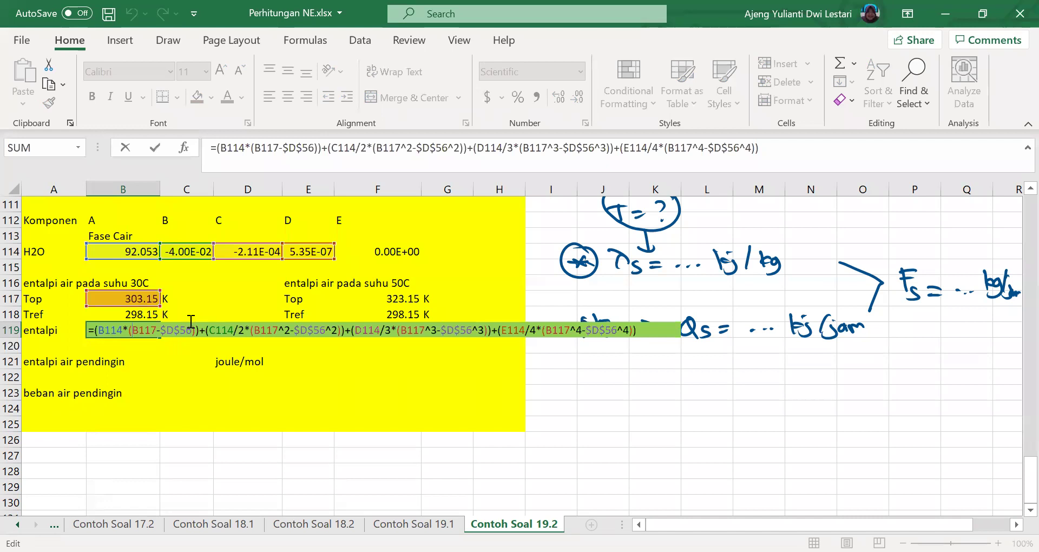
key(ctrl+Return)
scroll(194, 311, up, 1)
key(F2)
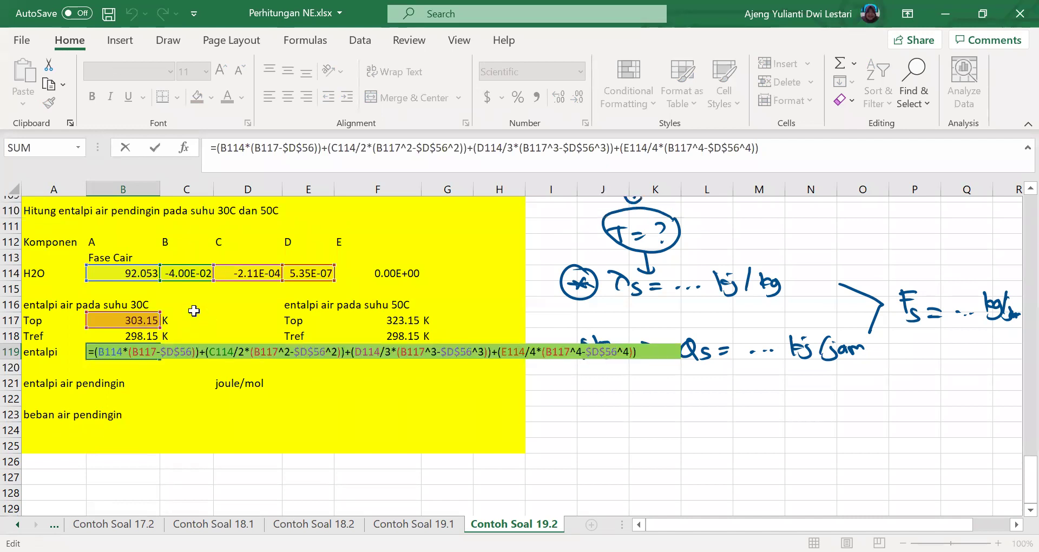
scroll(194, 310, up, 4)
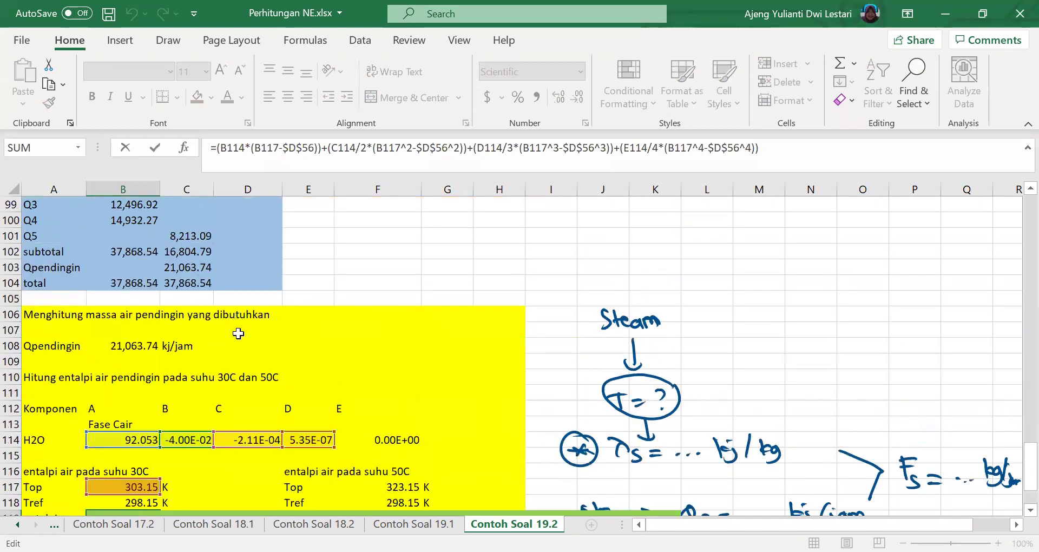
scroll(238, 333, up, 9)
scroll(237, 336, up, 5)
scroll(235, 340, down, 3)
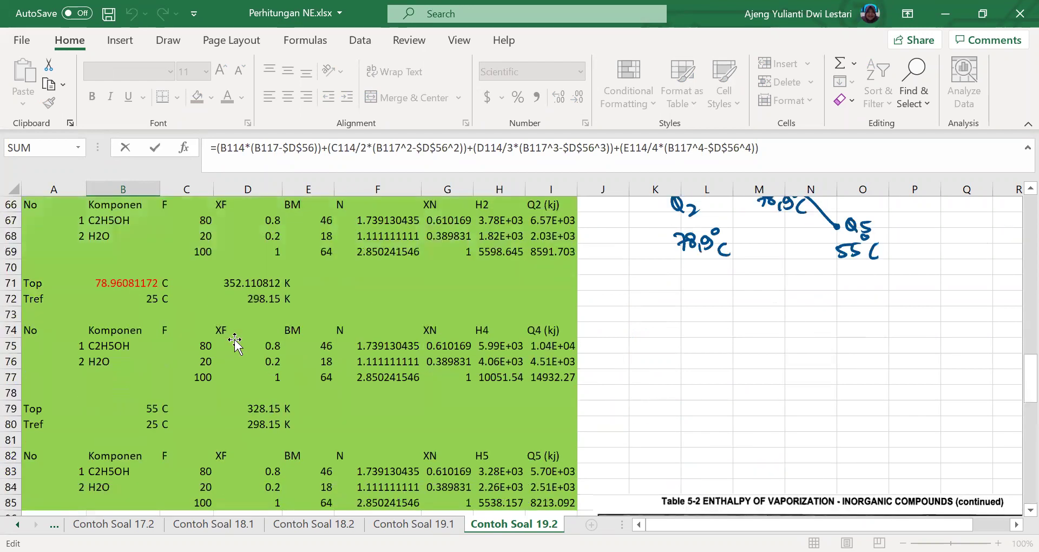
scroll(235, 341, down, 14)
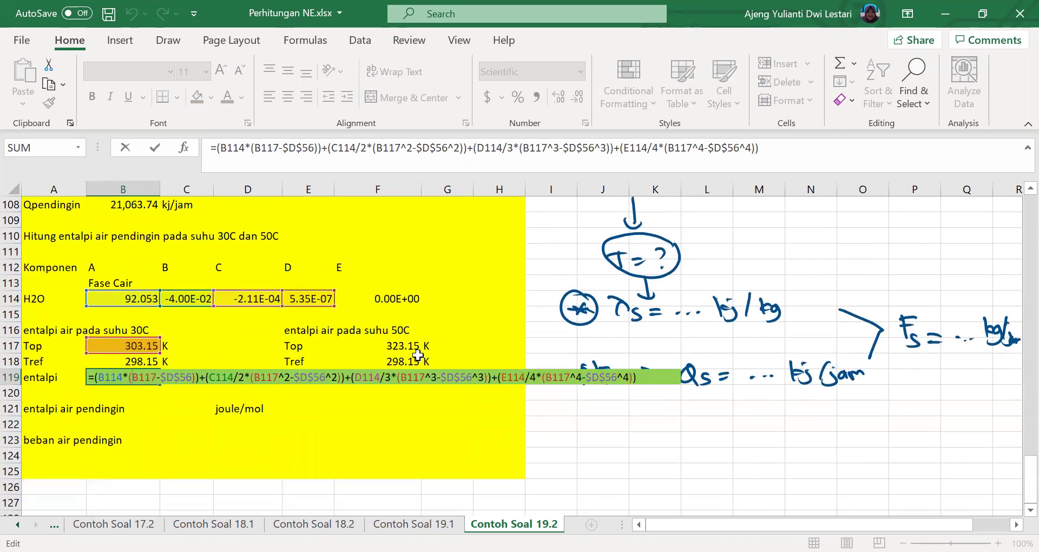
key(Return)
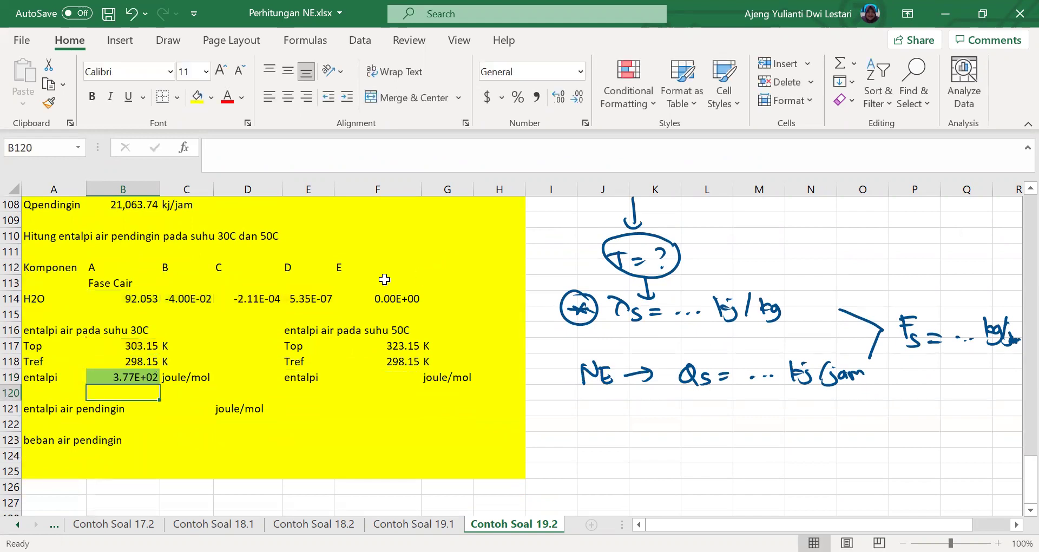
double_click(138, 378)
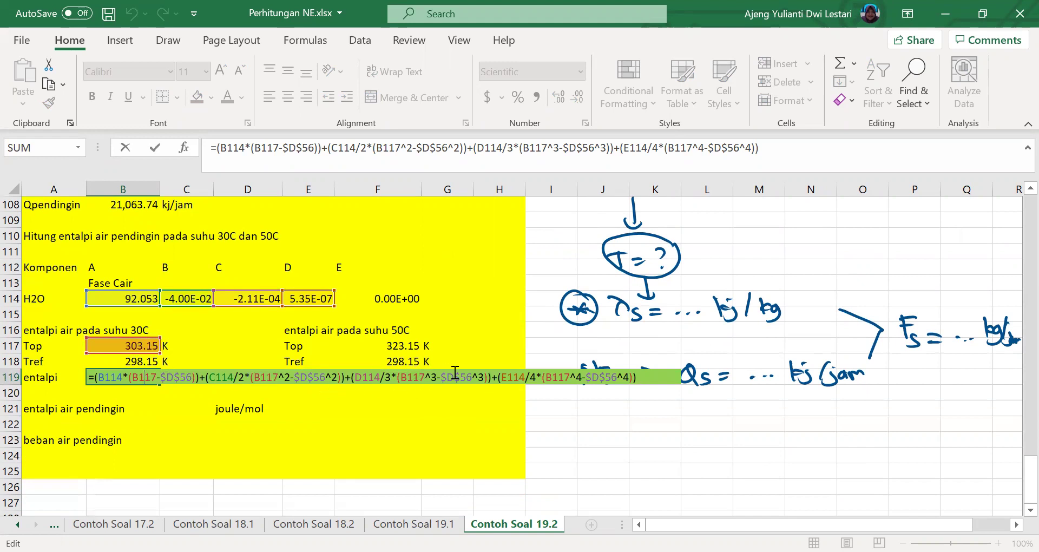
key(Return)
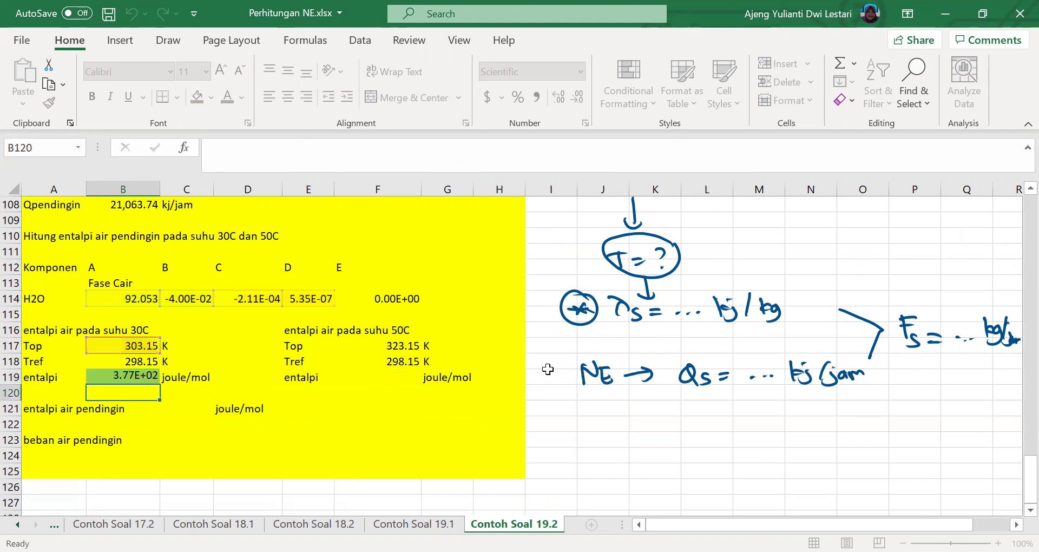
- Give the 30C entalpi cell B119 a yellow fill and a red font
click(127, 378)
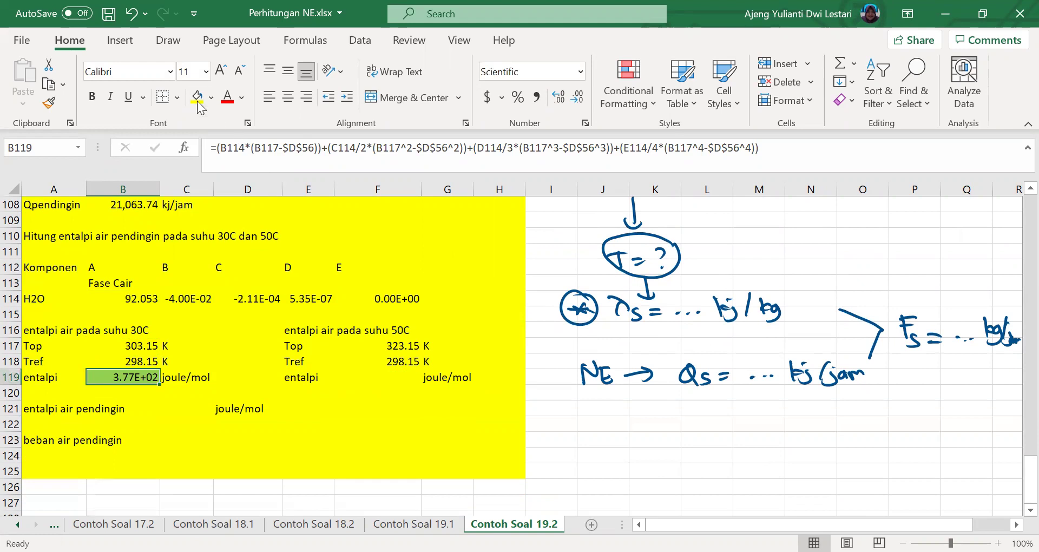
click(227, 98)
click(228, 347)
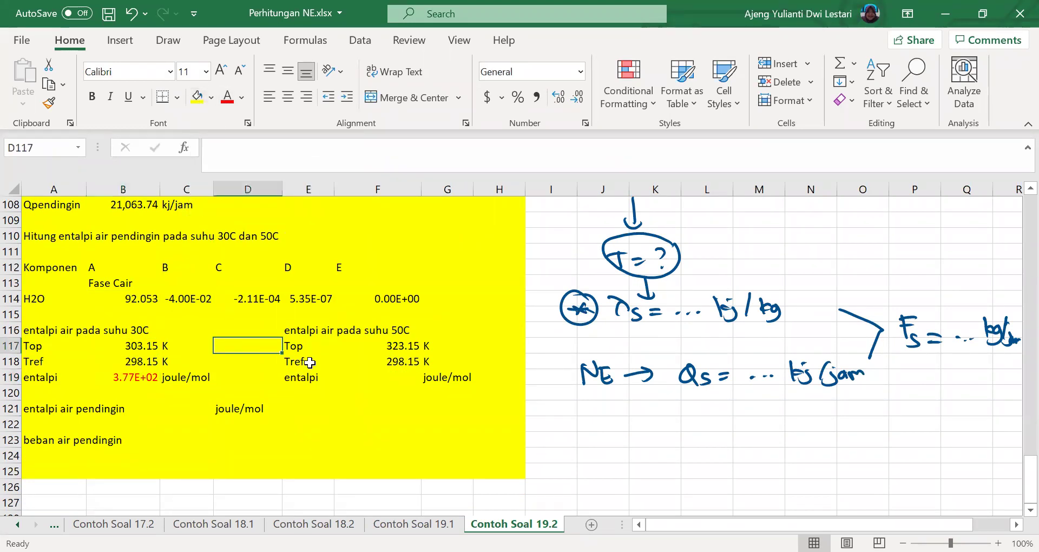
- Copy the 30C enthalpy formula from B119 into the 50C entalpi cell F119
click(379, 380)
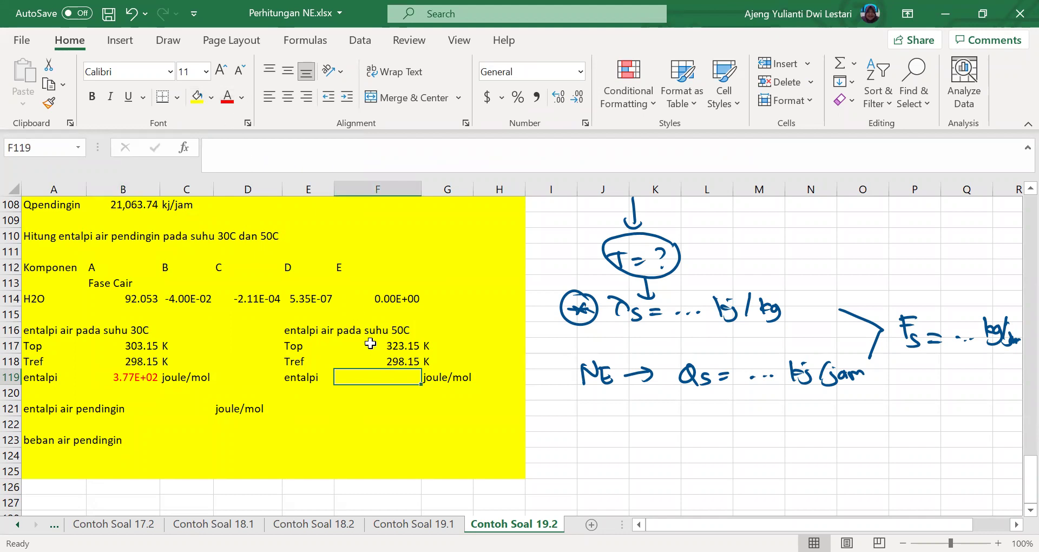
click(135, 377)
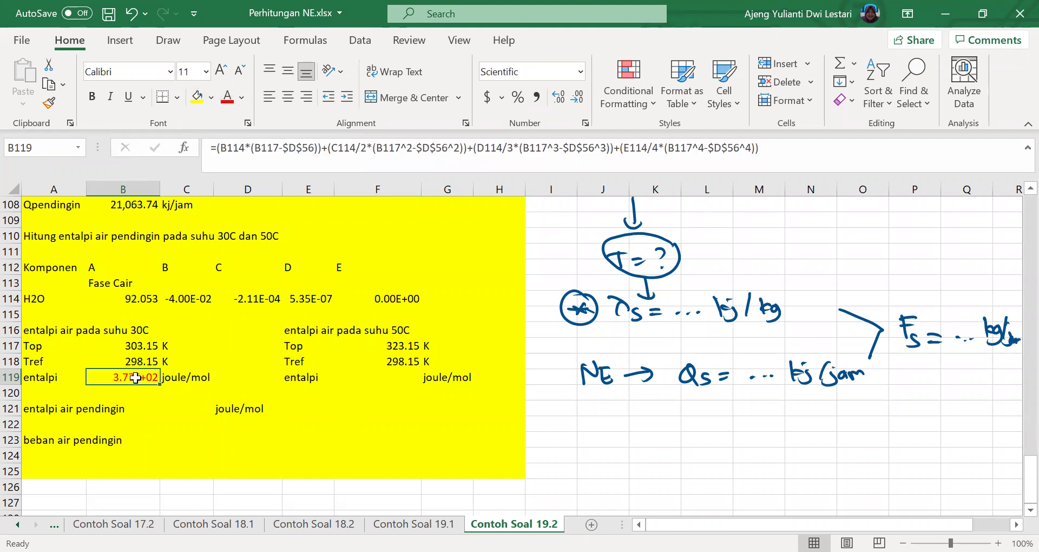
key(ctrl+c)
click(394, 382)
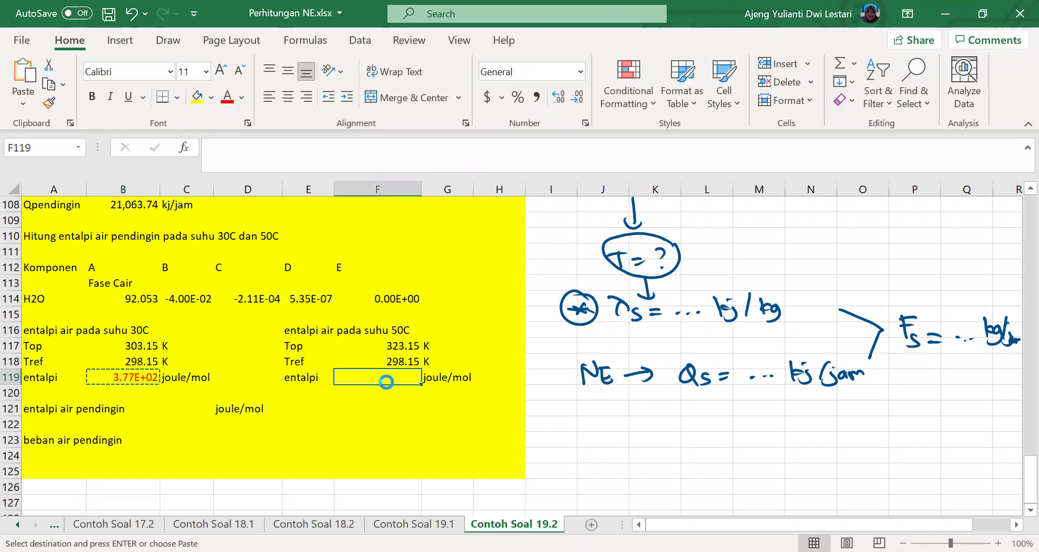
key(Return)
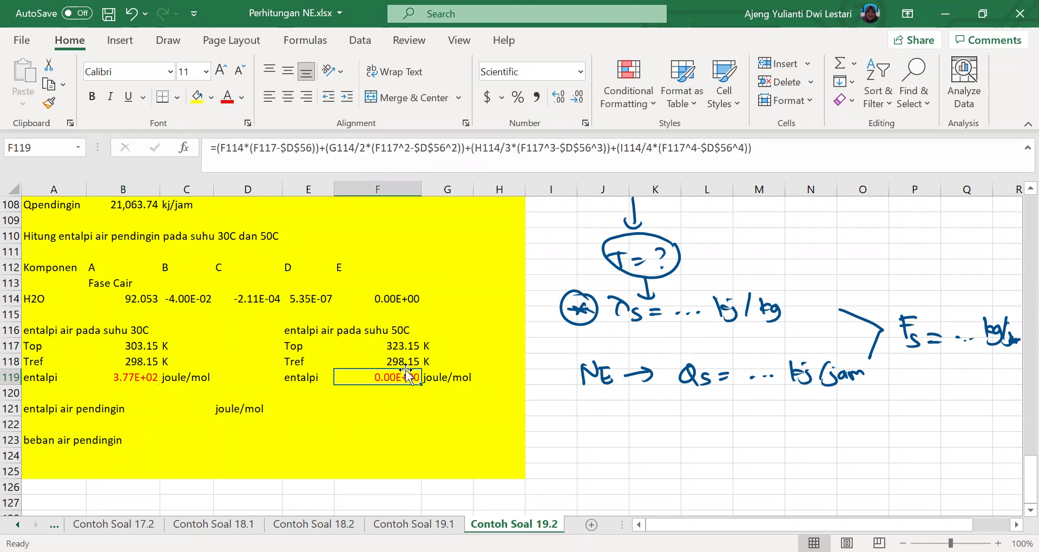
- Redirect the coefficient references in the F119 formula to the H2O coefficients B114, C114, D114 and E114
double_click(391, 381)
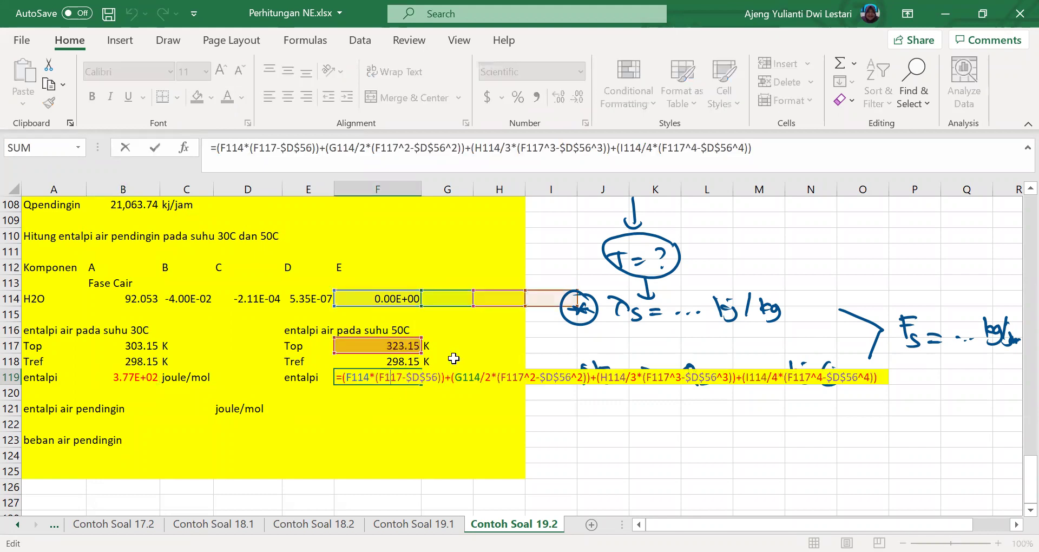
drag(382, 289, 135, 289)
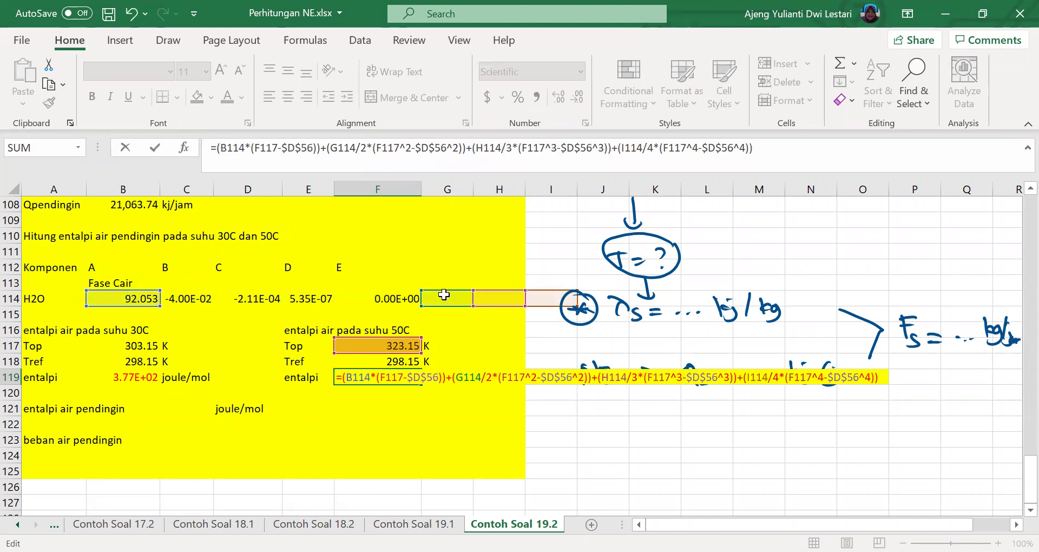
drag(438, 304, 228, 302)
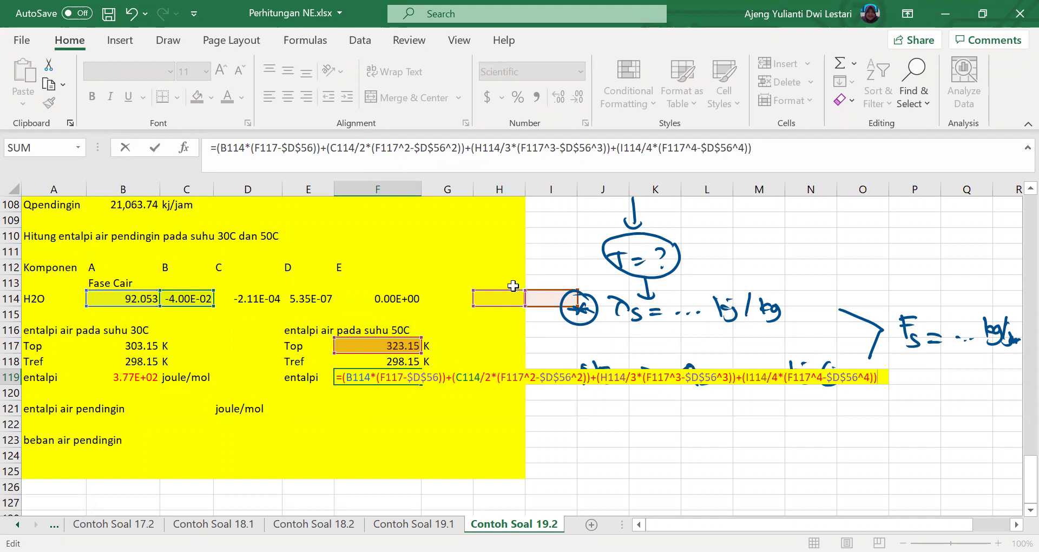
drag(490, 291, 253, 298)
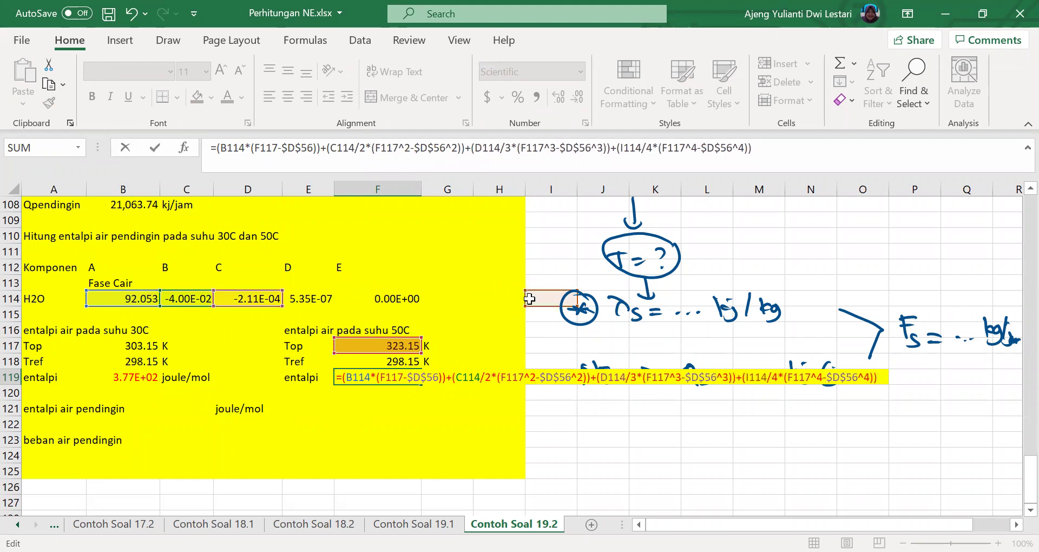
drag(543, 295, 379, 298)
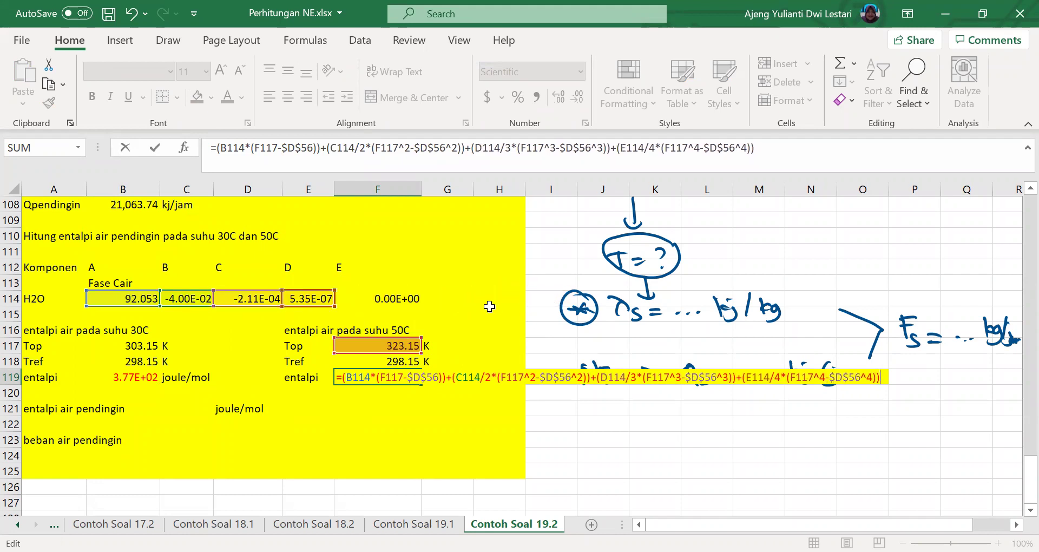
key(Return)
- Format B119:F119 as Number with 2 decimal places and the 1000 separator
drag(120, 373, 407, 377)
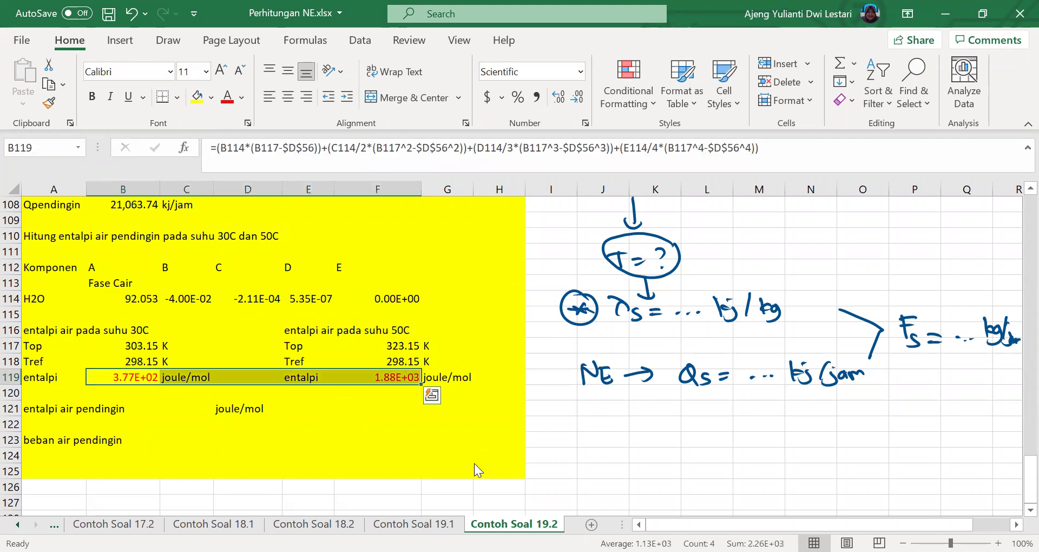
key(ctrl+1)
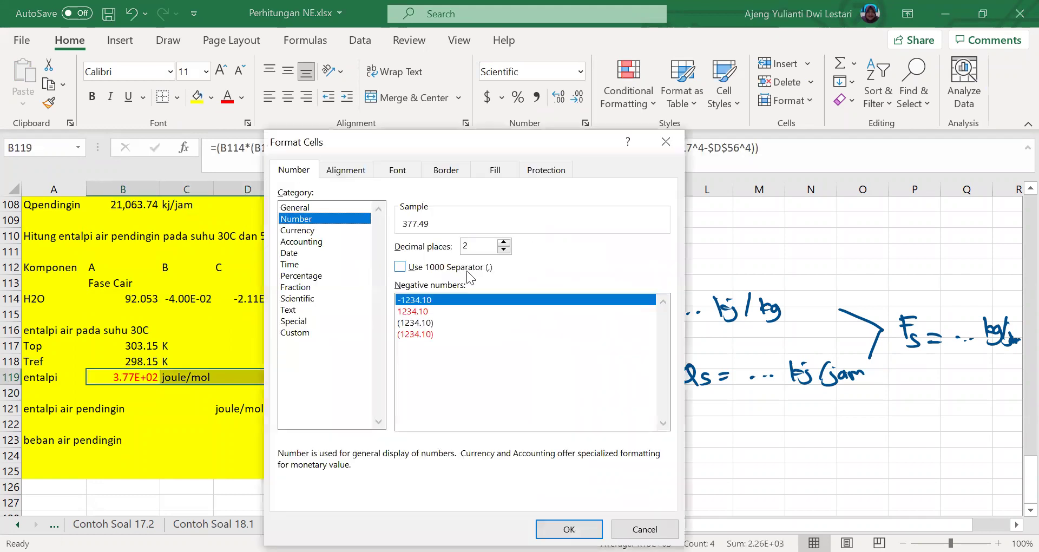
key(alt+u)
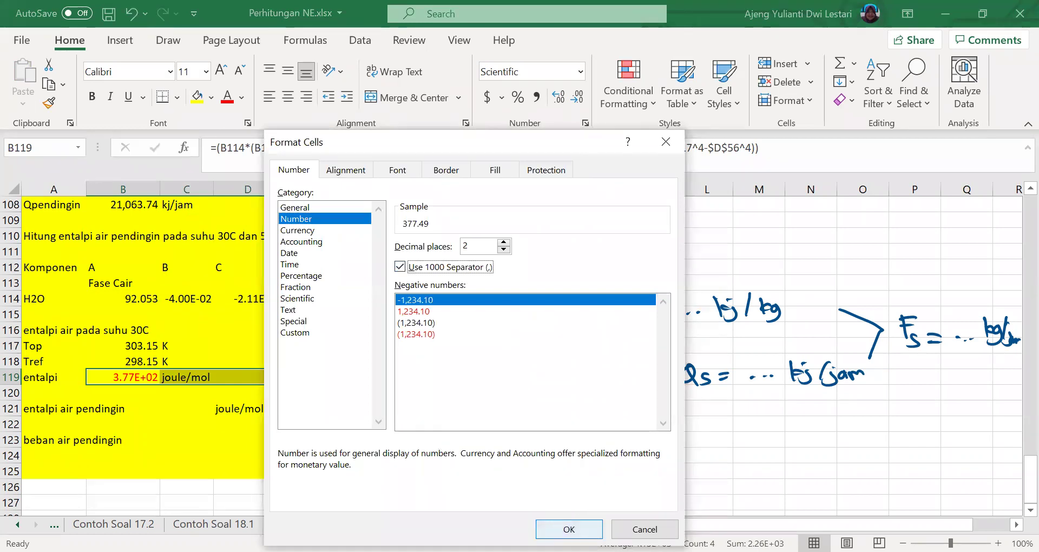
key(Return)
click(498, 440)
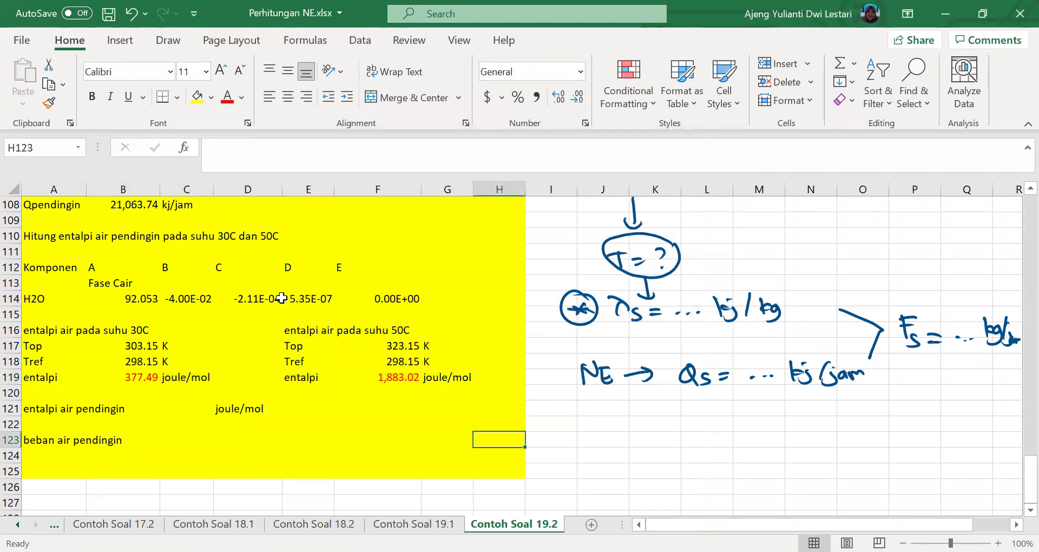
- Examine the entalpi air pendingin row and the condenser energy balance table above it
scroll(121, 333, up, 1)
scroll(120, 332, down, 1)
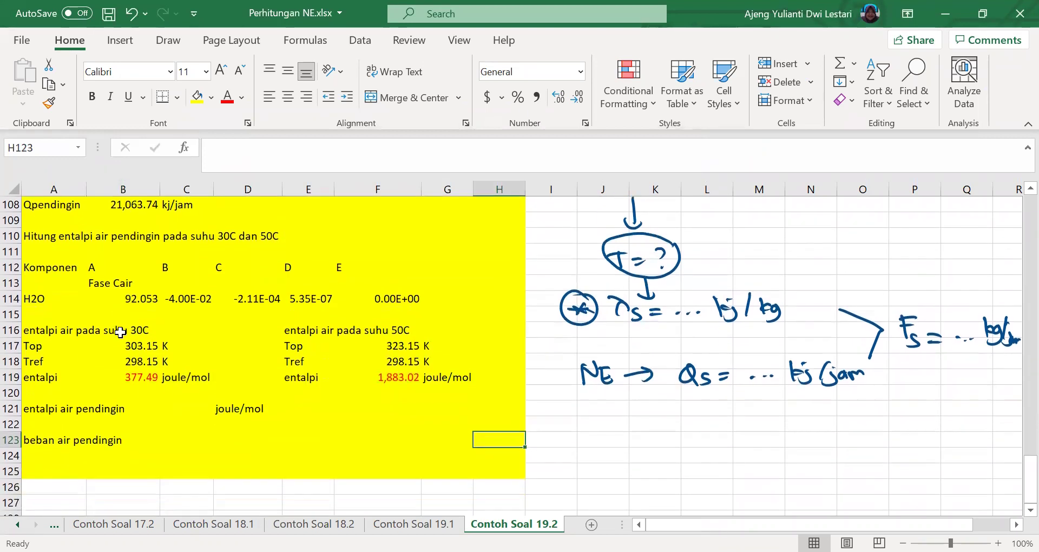
click(43, 413)
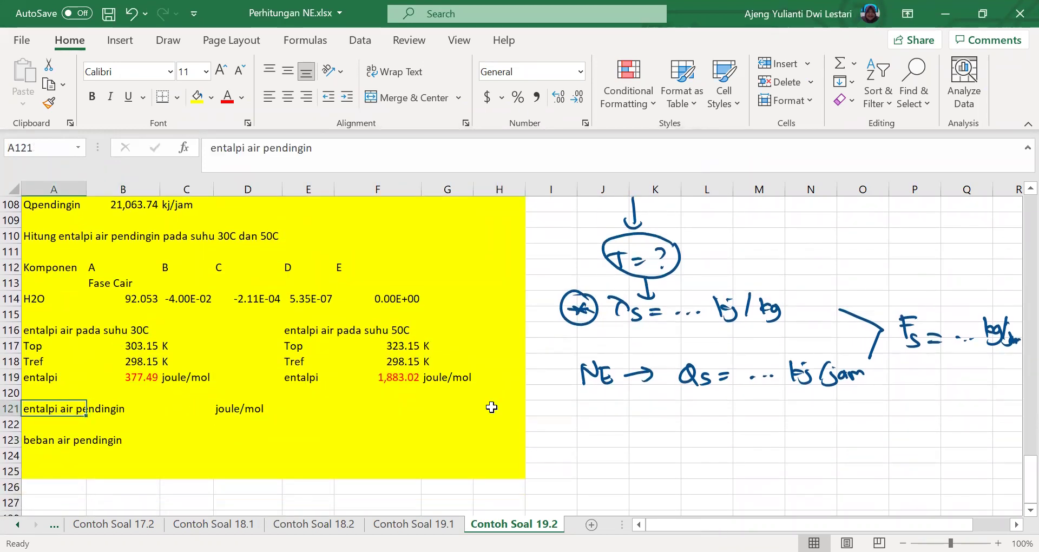
click(194, 411)
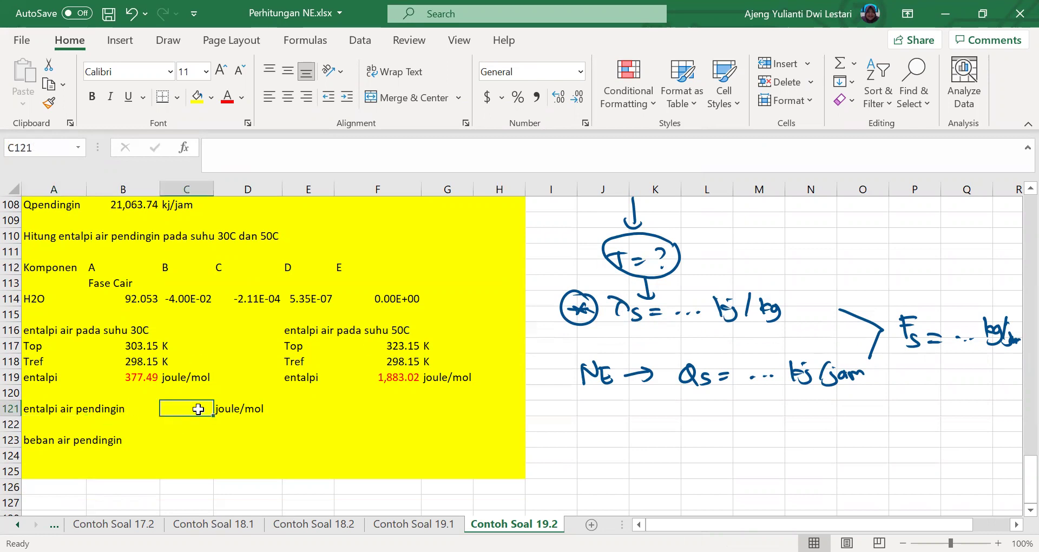
scroll(310, 480, up, 5)
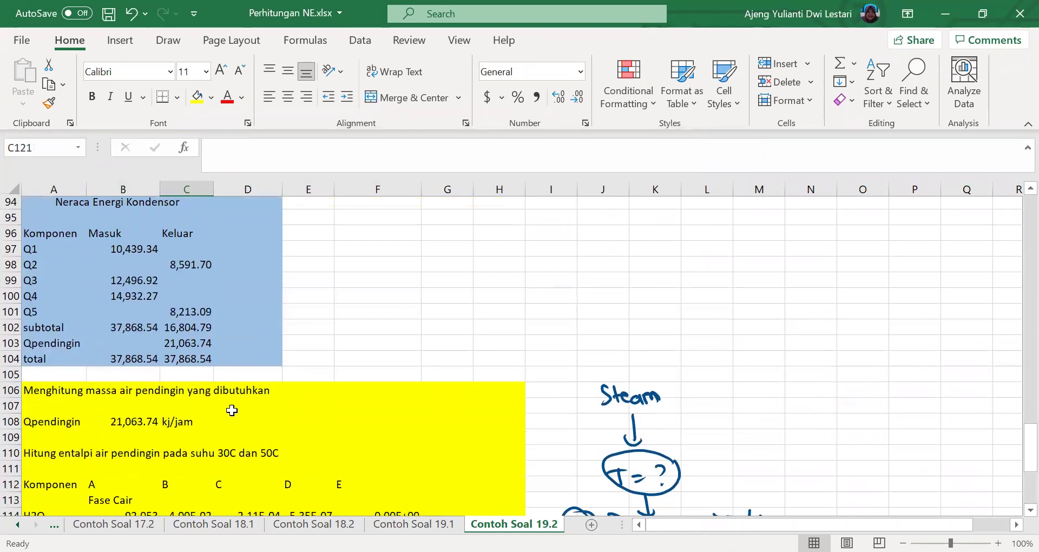
scroll(268, 402, down, 5)
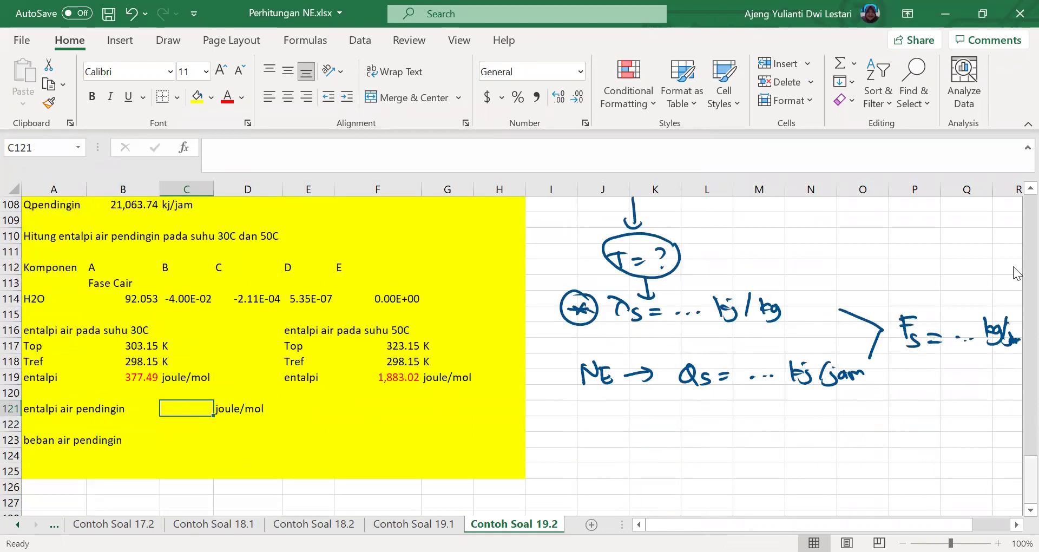
drag(1014, 245, 1016, 490)
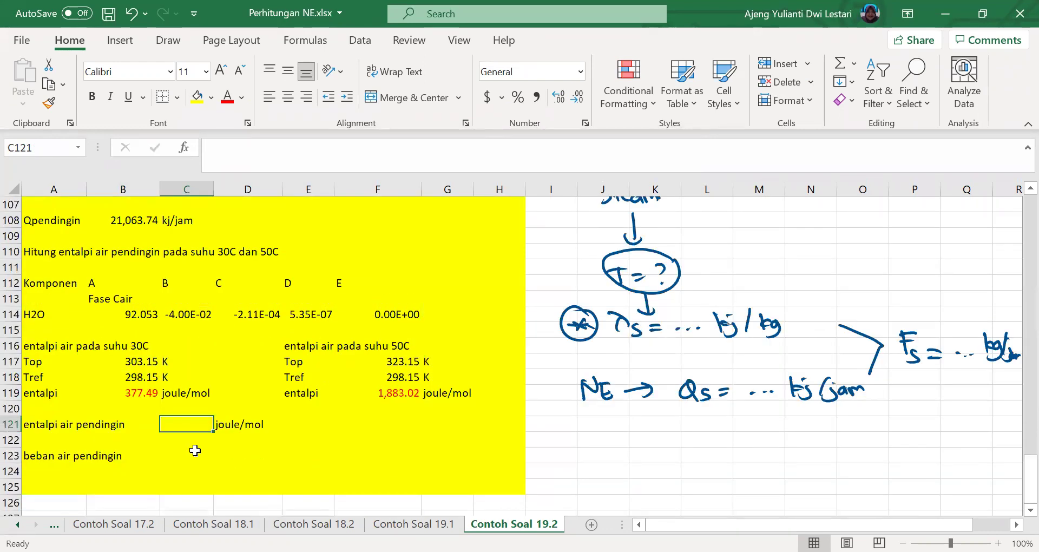
- Calculate the entalpi air pendingin in C121 as the 50C enthalpy minus the 30C enthalpy, =F119-B119
click(128, 420)
key(Right)
text(=)
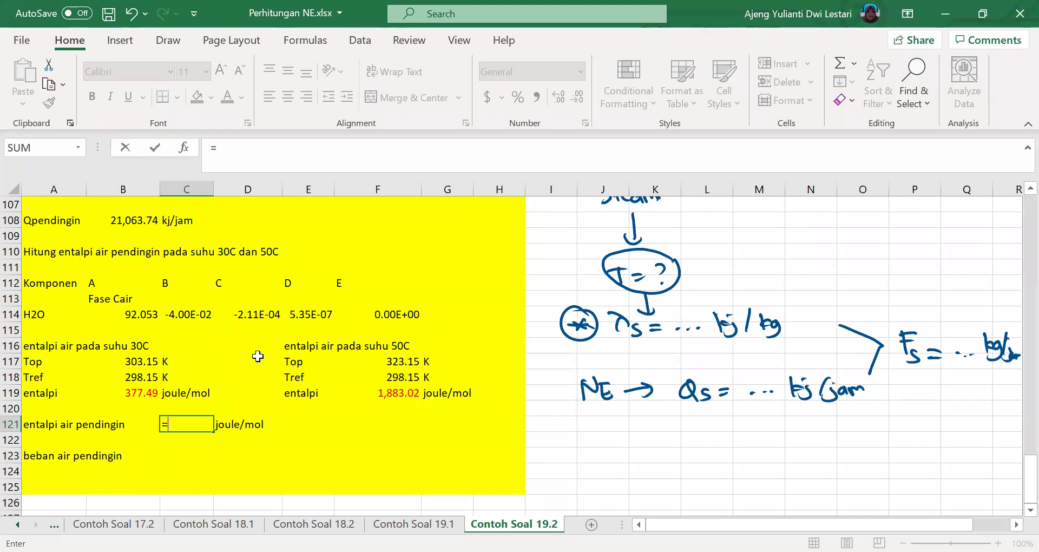
click(399, 393)
text(-)
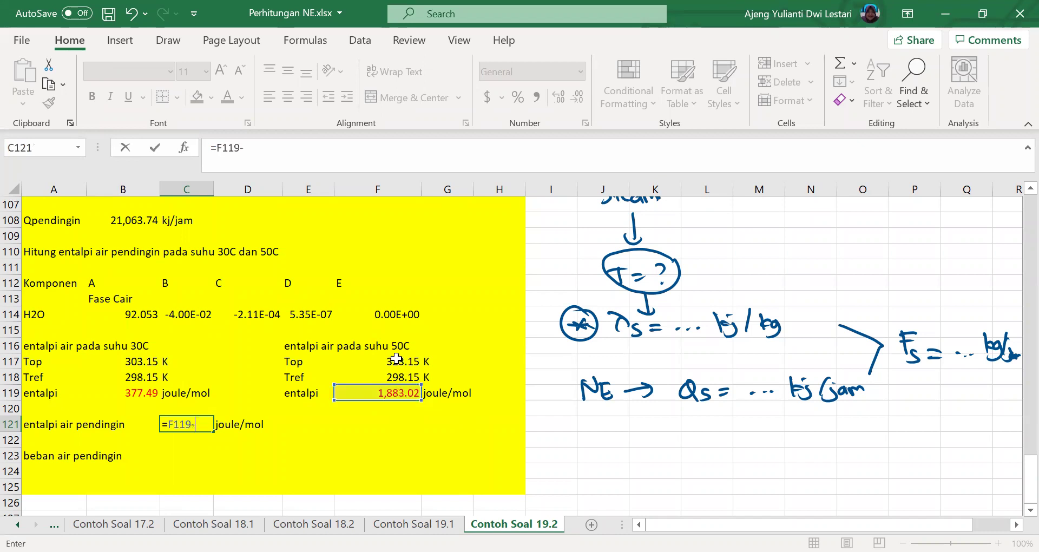
click(123, 394)
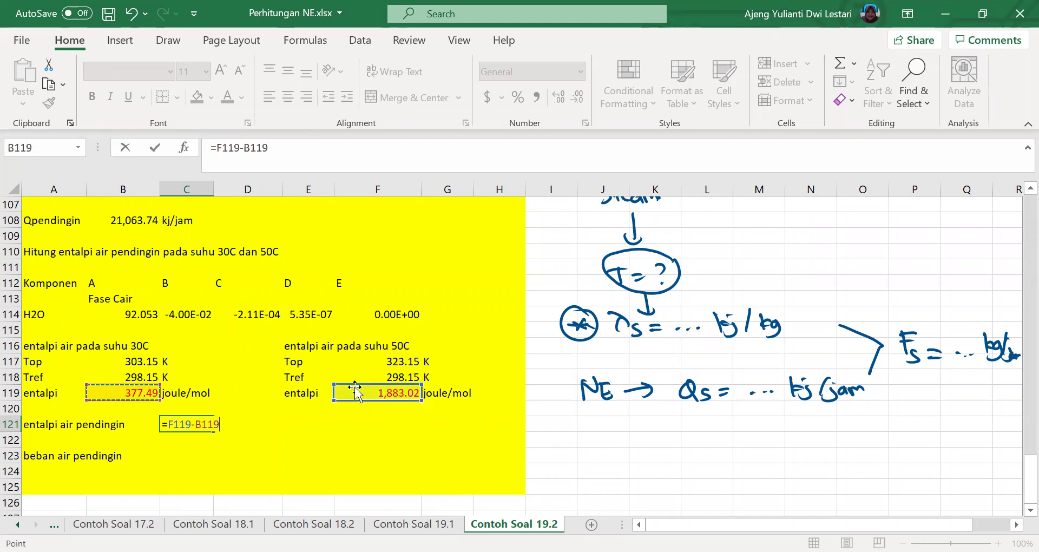
key(Return)
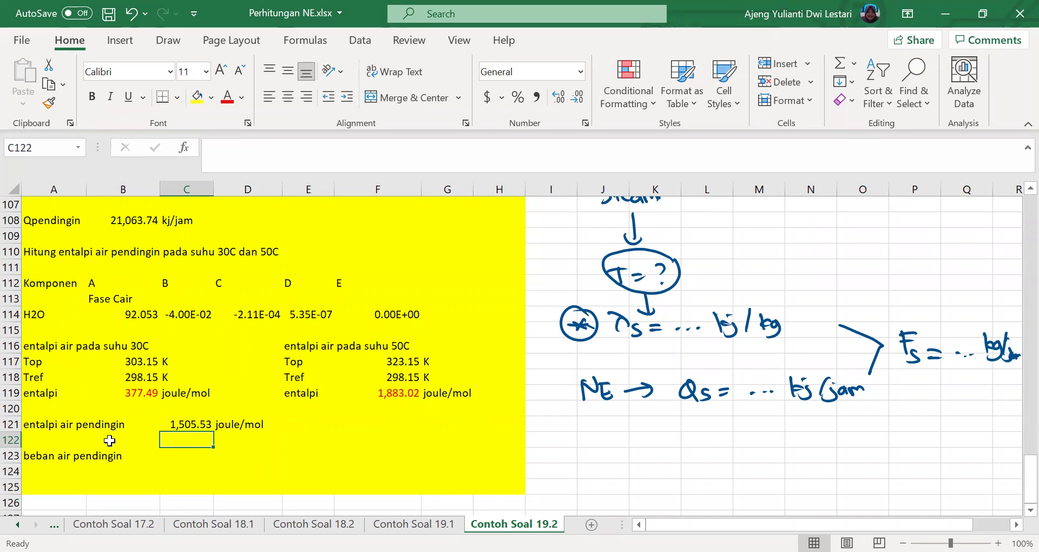
- Enter the unit joule/kg in D122, below the joule/mol unit of the entalpi air pendingin
click(247, 435)
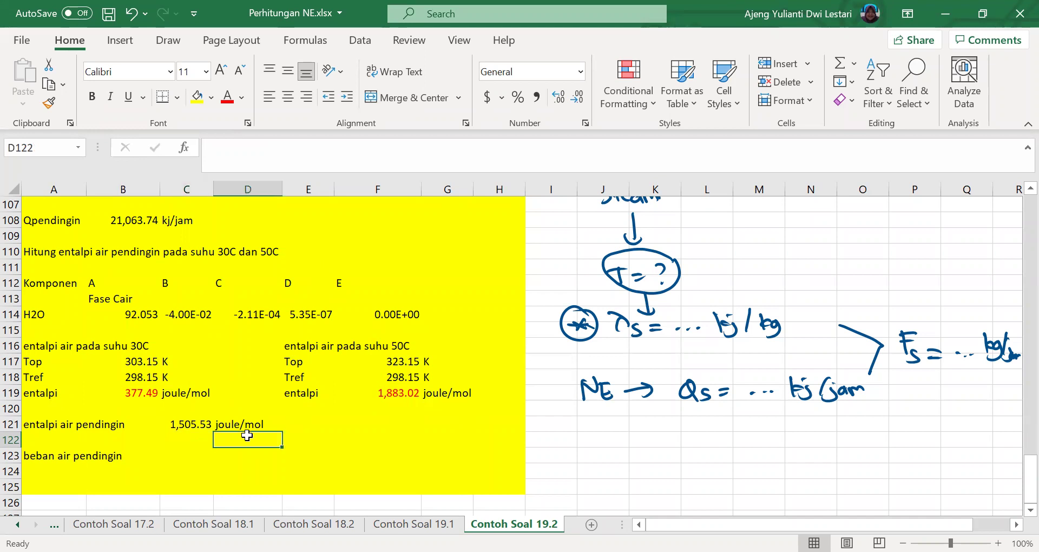
text(joule)
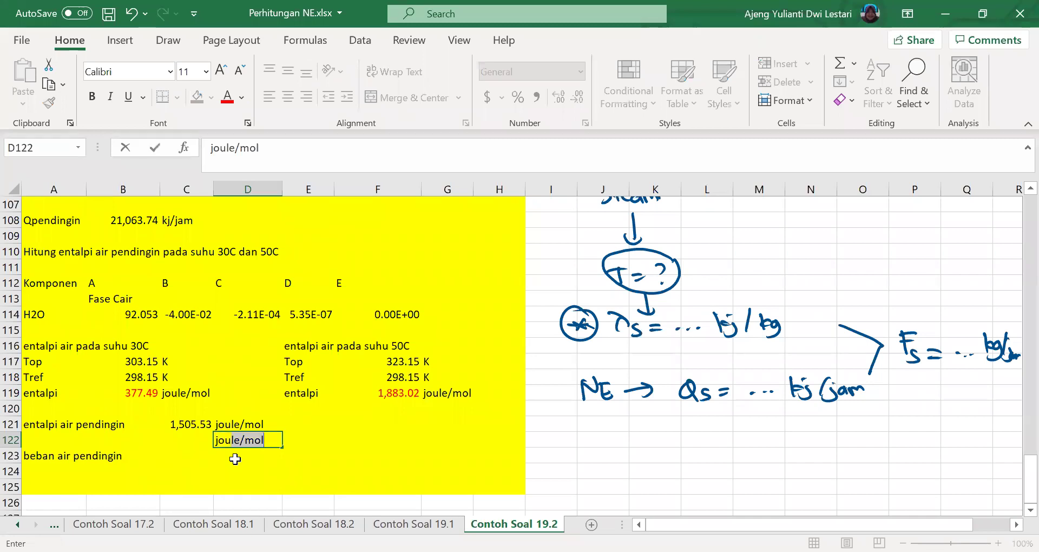
text(/kg)
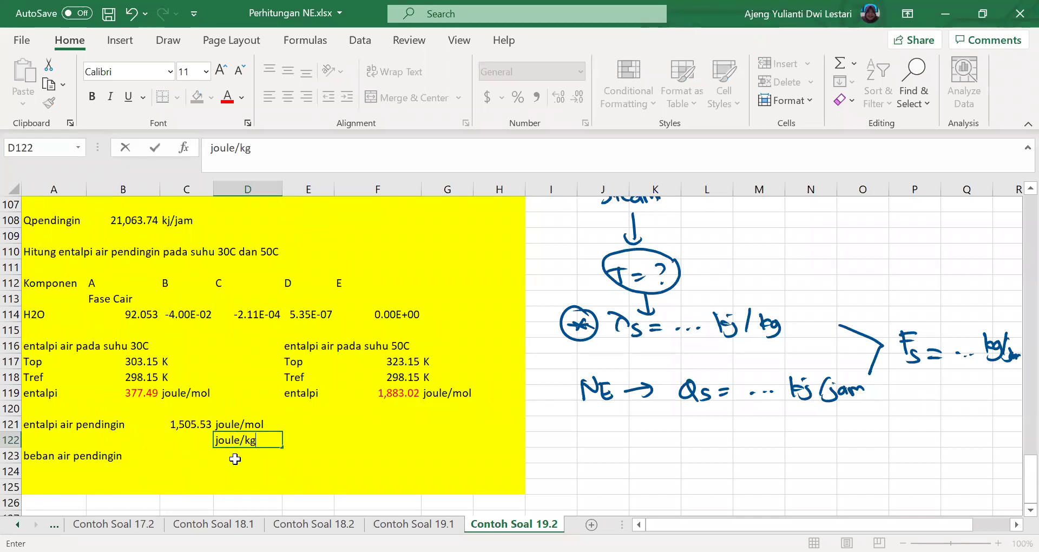
key(Return)
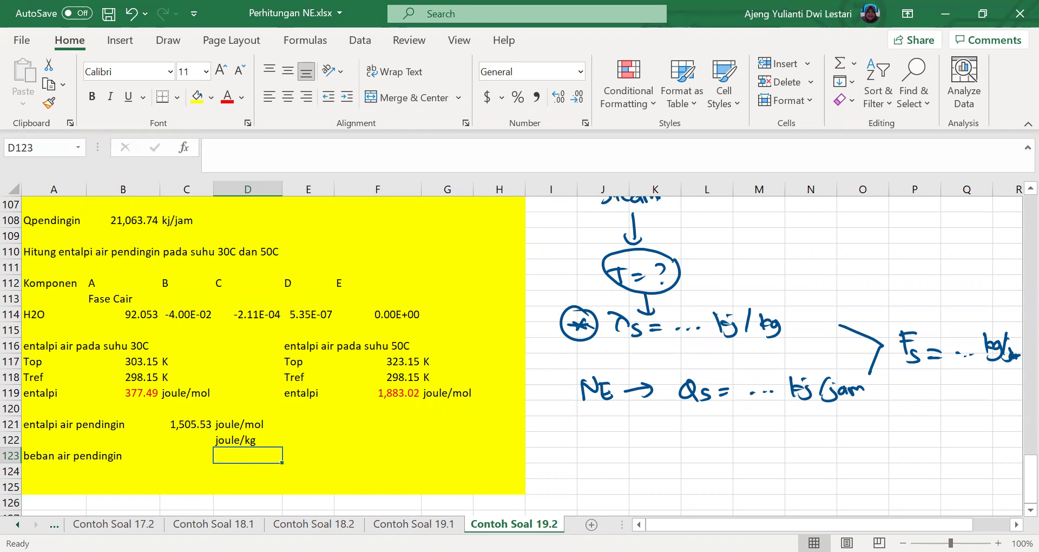
- Handwrite the unit conversion joule/mol · gmol/g → j/g in the empty area beside the yellow calculation block
scroll(480, 417, down, 2)
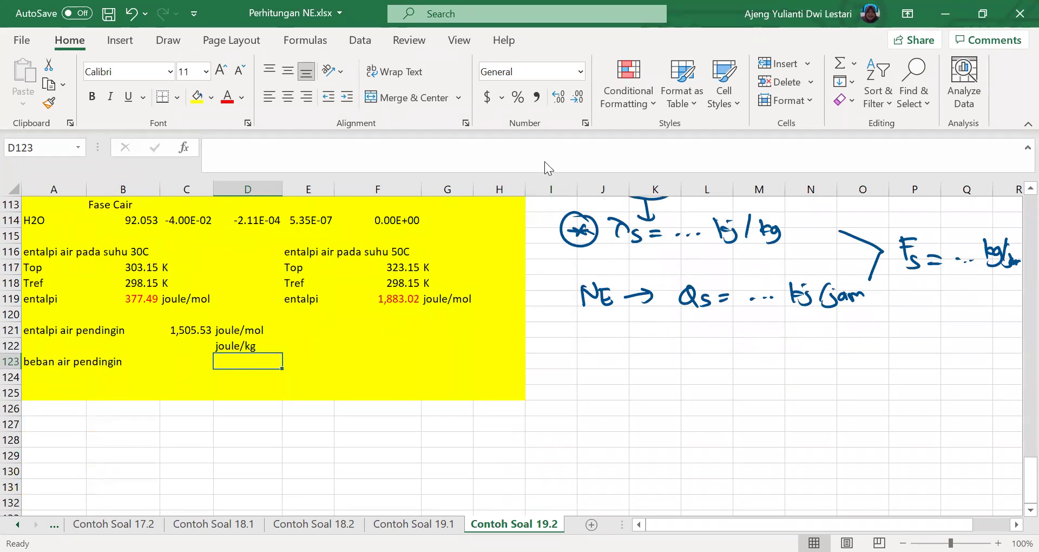
mouse_move(607, 380)
mouse_down()
mouse_move(600, 403)
mouse_move(656, 401)
mouse_up()
drag(610, 419, 657, 410)
drag(629, 442, 640, 441)
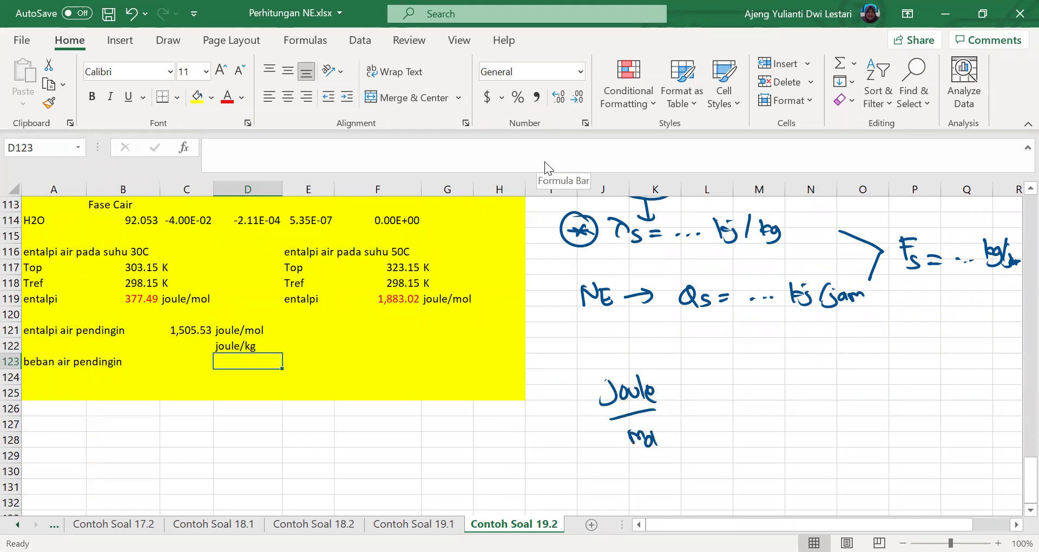
mouse_move(693, 404)
mouse_down()
mouse_move(745, 395)
mouse_move(714, 387)
mouse_move(732, 390)
mouse_up()
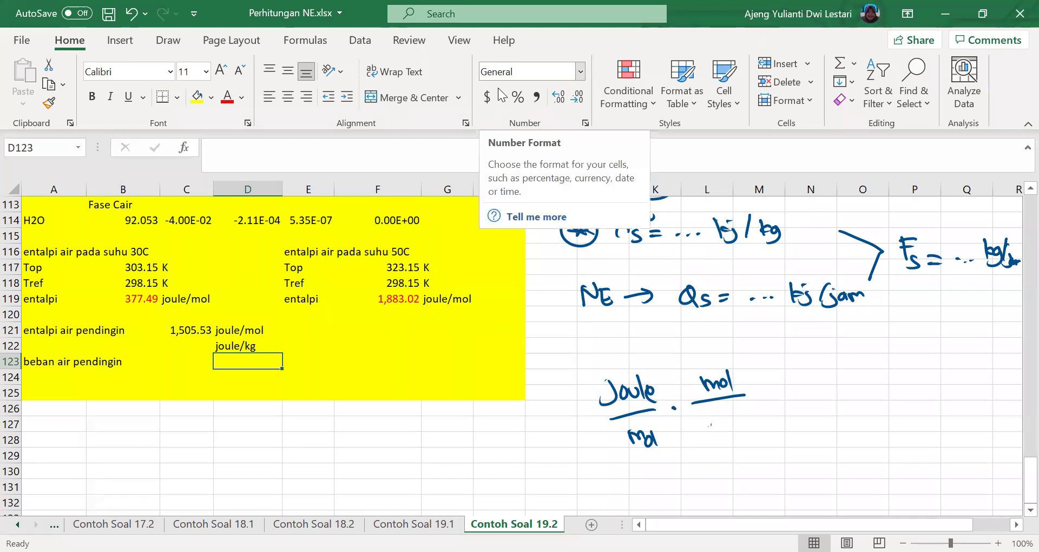
drag(725, 418, 729, 432)
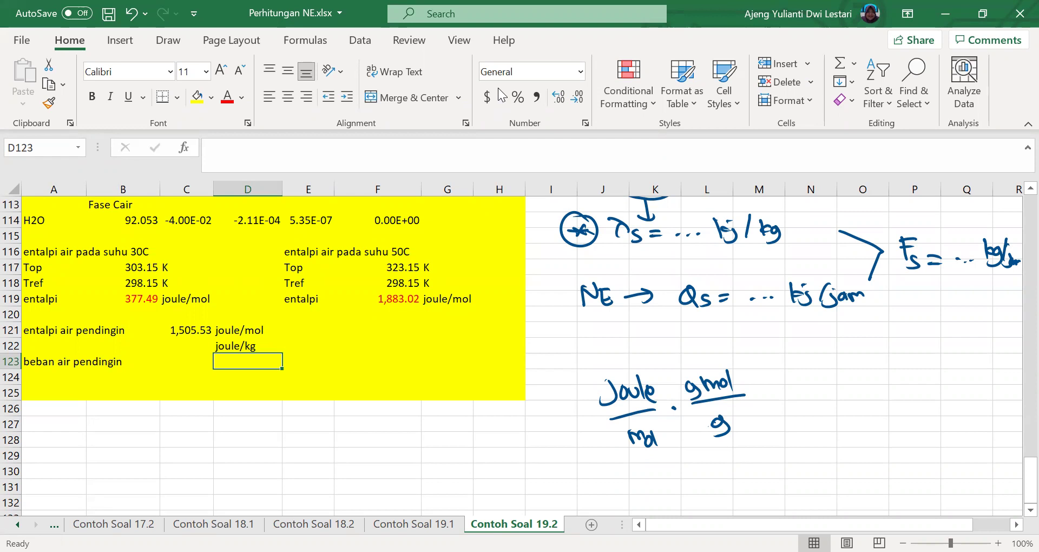
mouse_move(805, 388)
mouse_down()
mouse_move(805, 403)
mouse_move(855, 405)
mouse_up()
click(862, 381)
drag(886, 371, 877, 403)
drag(903, 387, 891, 407)
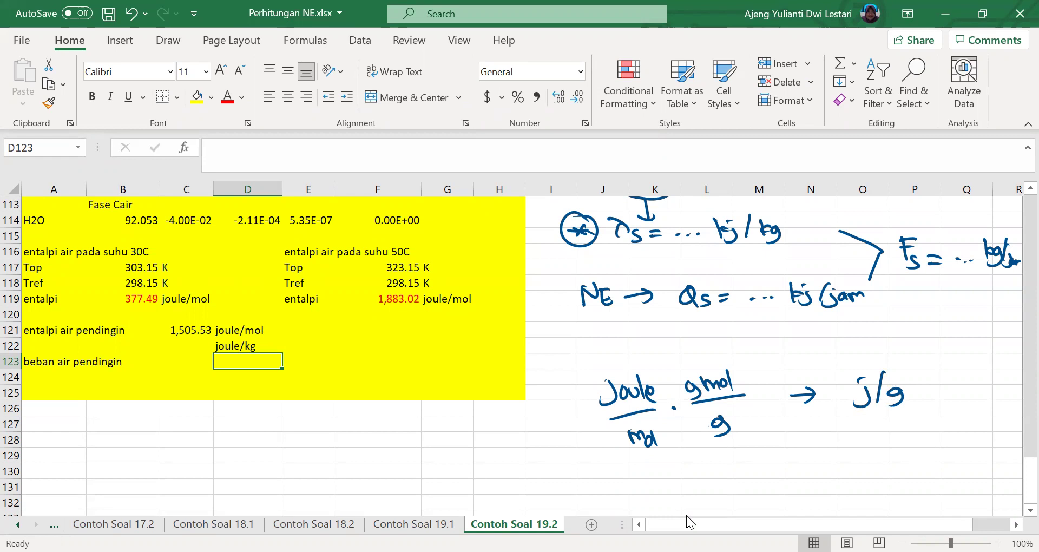
- Handwrite BM = g/gmol below the conversion and add a g before mol in the denominator of the joule fraction
mouse_move(710, 461)
mouse_down()
mouse_move(710, 482)
mouse_move(750, 477)
mouse_up()
drag(754, 466, 765, 464)
drag(755, 472, 783, 482)
mouse_move(813, 452)
mouse_down()
mouse_move(812, 483)
mouse_move(858, 472)
mouse_up()
drag(623, 436, 618, 456)
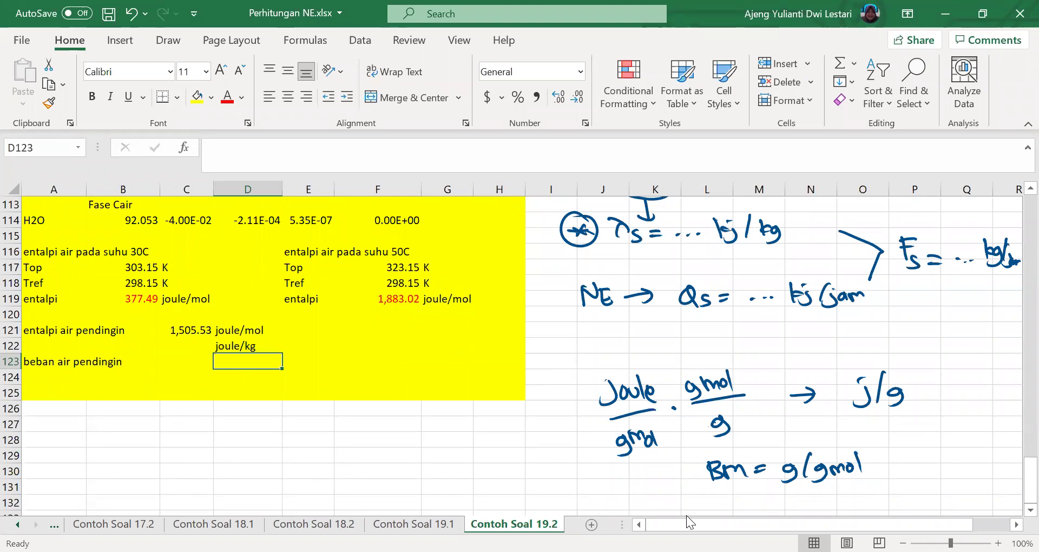
- Handwrite × 1/BM above the gmol/g factor of the unit conversion
mouse_move(665, 352)
mouse_down()
mouse_move(672, 363)
mouse_move(662, 361)
mouse_up()
drag(696, 332, 712, 351)
drag(699, 356, 709, 368)
mouse_move(711, 357)
mouse_down()
mouse_move(712, 368)
mouse_move(727, 366)
mouse_up()
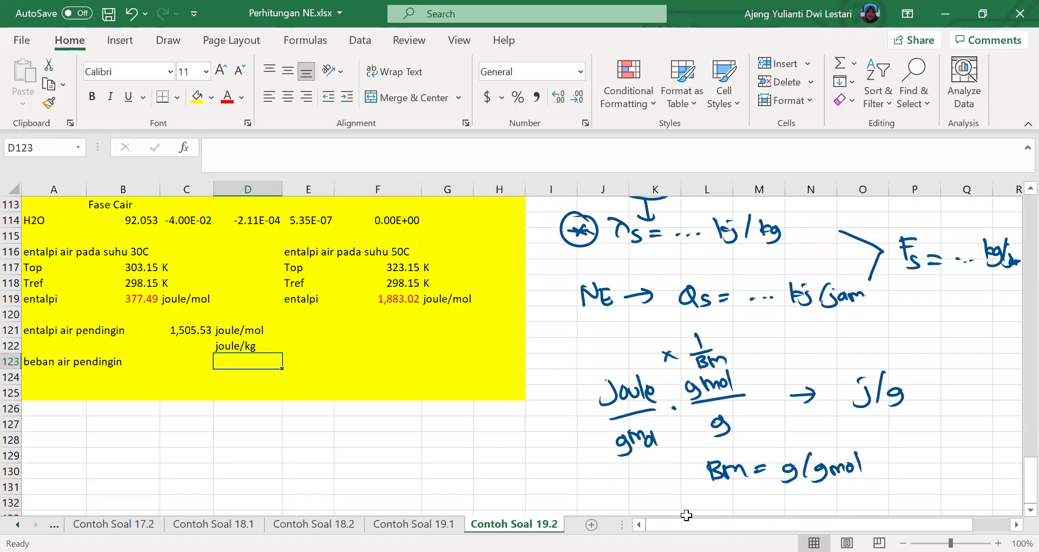
- Convert the entalpi air pendingin to a mass basis in C122 with =C121/18
click(157, 360)
click(201, 346)
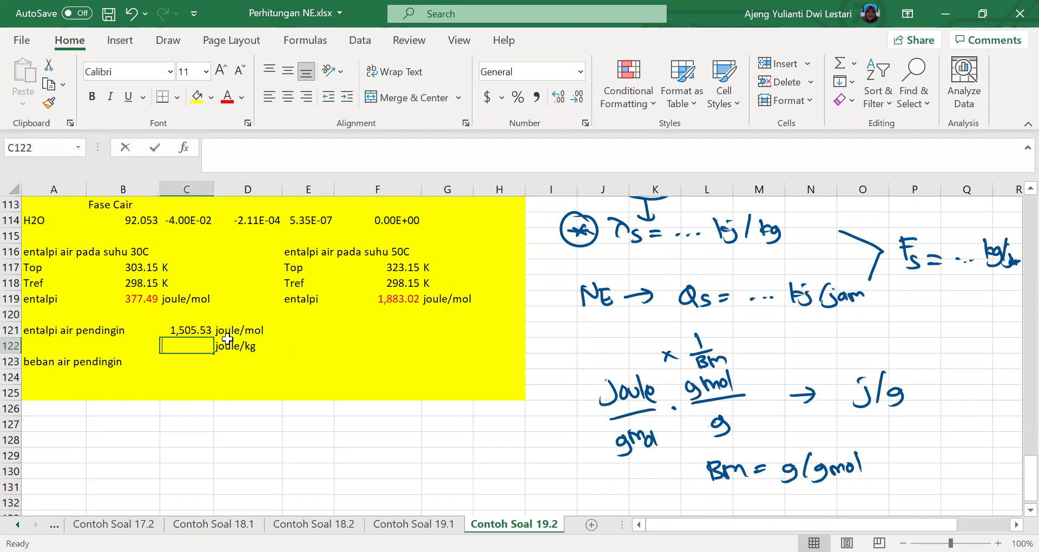
text(=)
key(Up)
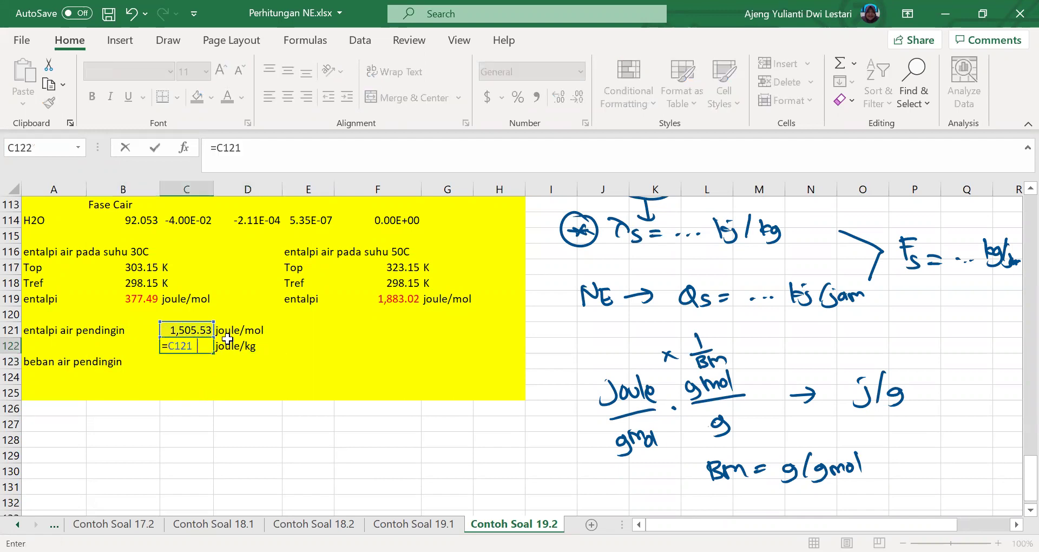
text(/18)
key(Return)
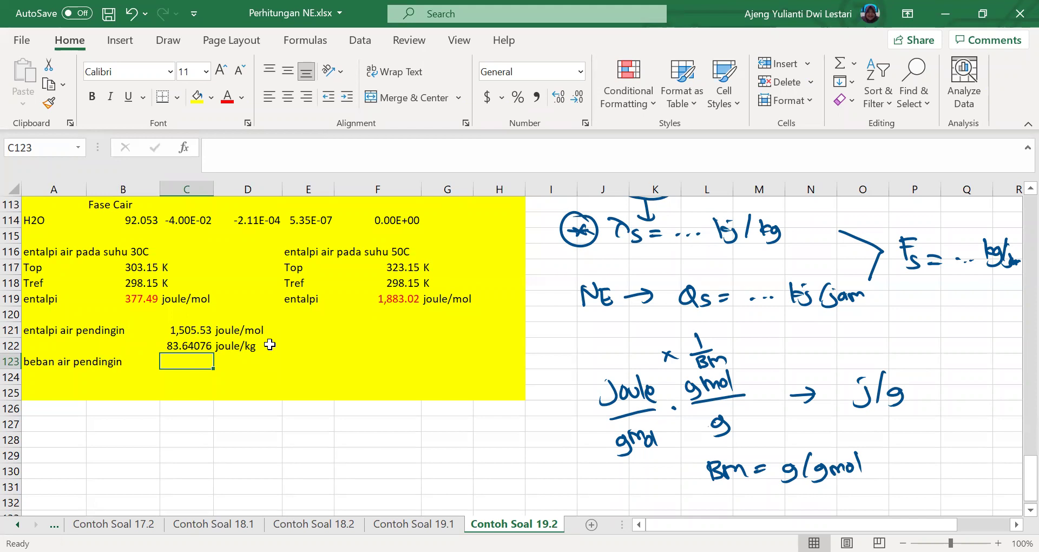
- Convert Qpendingin to joules per hour in D108 with =B108*1000 and enter the unit j/jam in E108
click(56, 374)
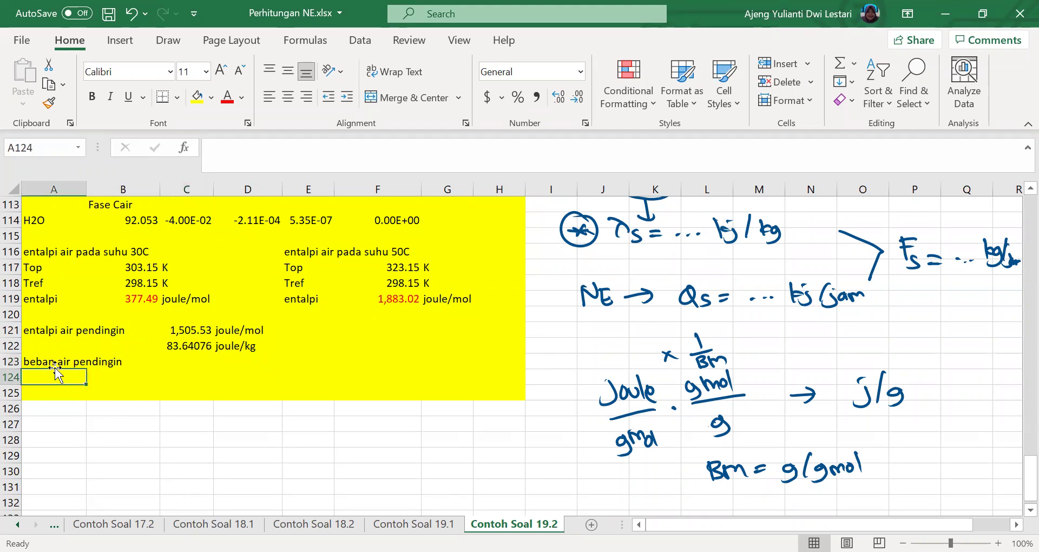
scroll(75, 360, up, 2)
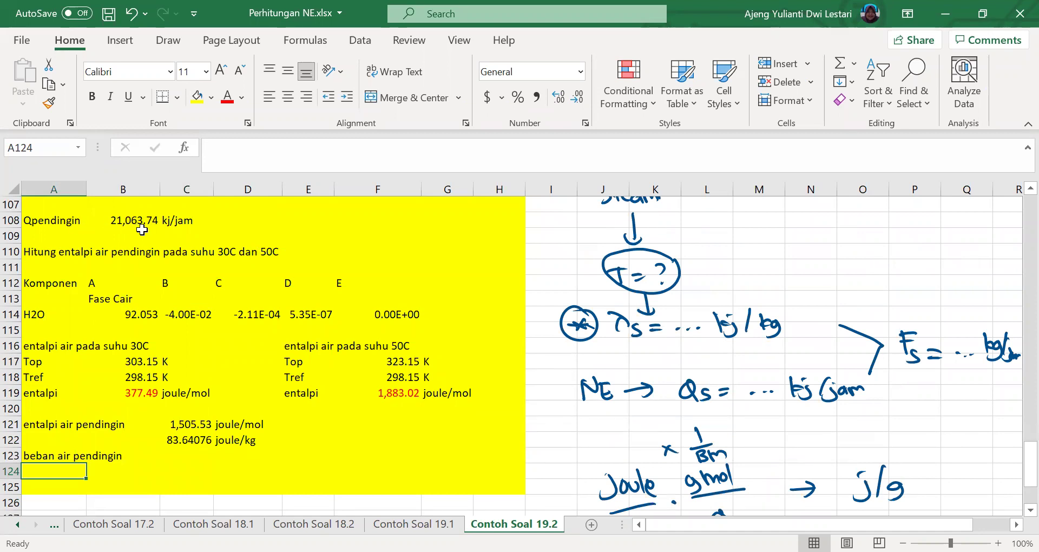
click(236, 223)
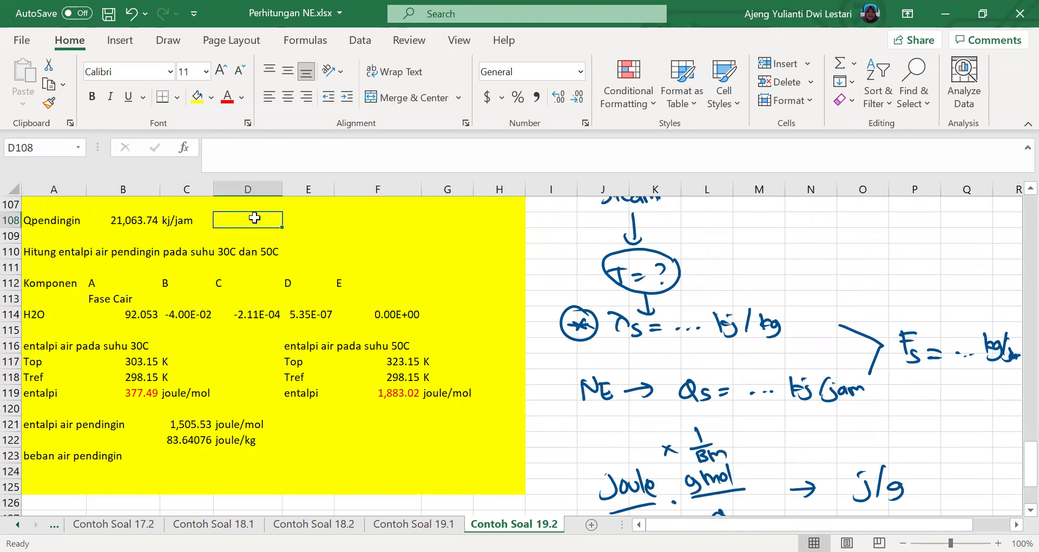
text(=)
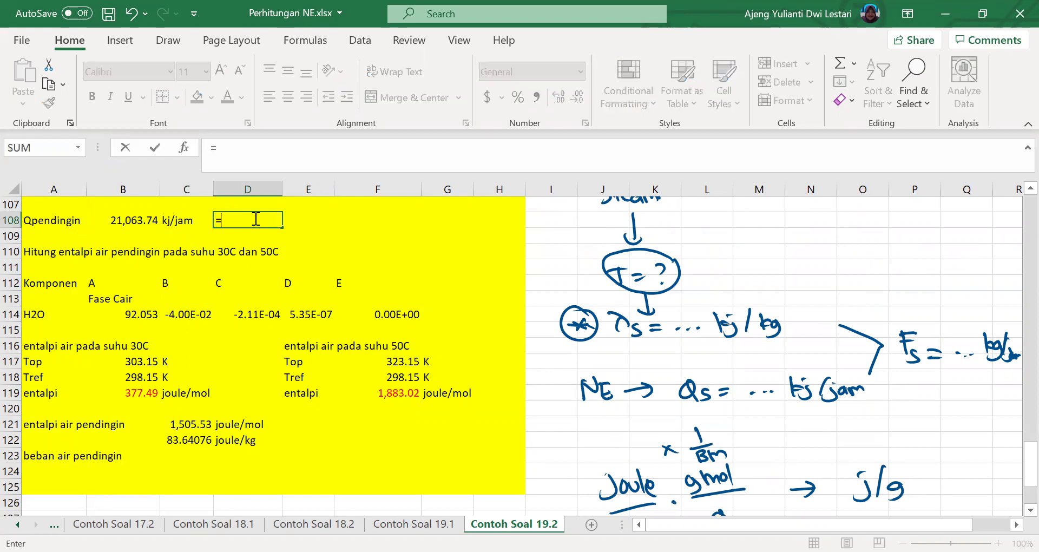
key(Down)
key(Left)
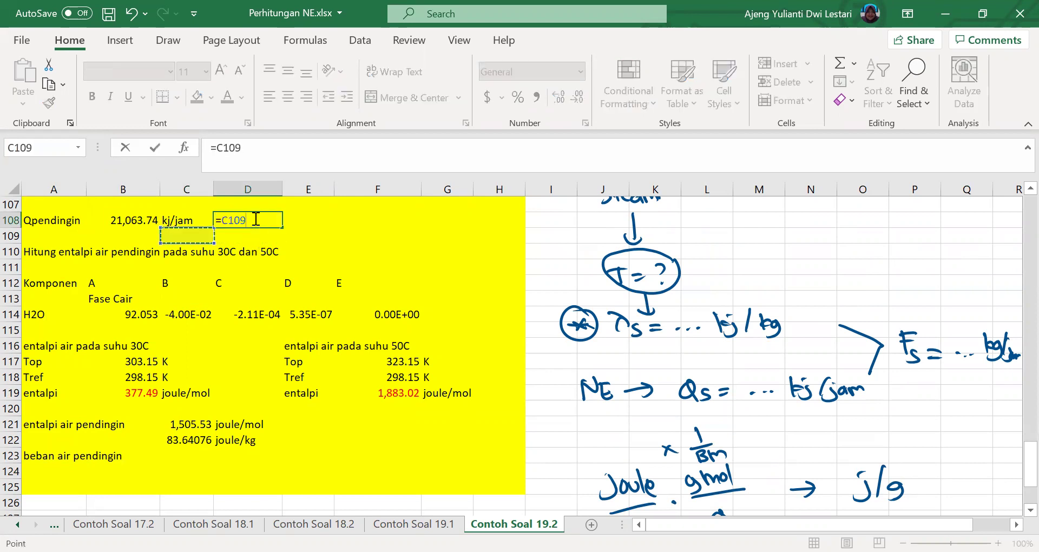
key(Left)
key(Up)
text(*1000)
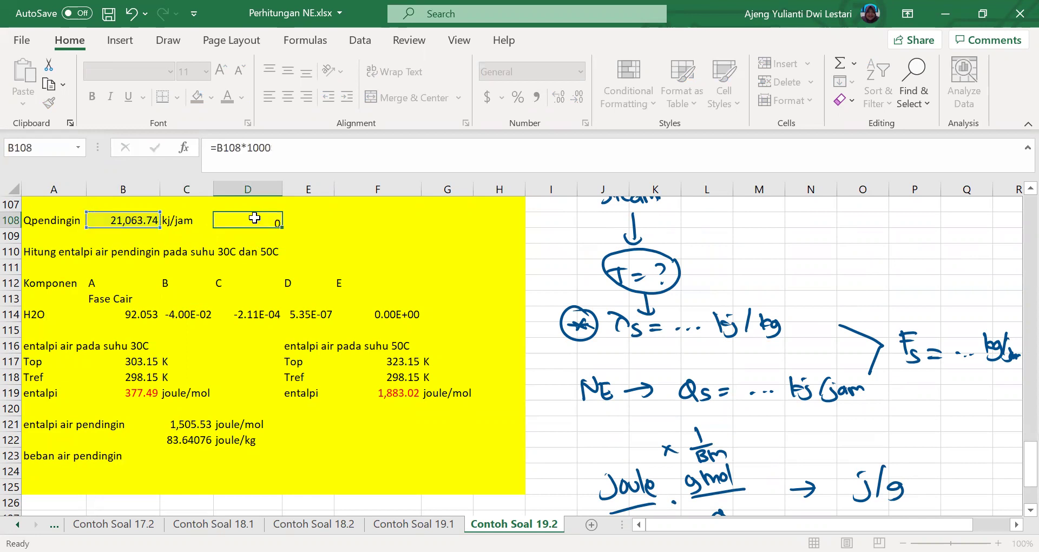
key(Tab)
text(j/jam)
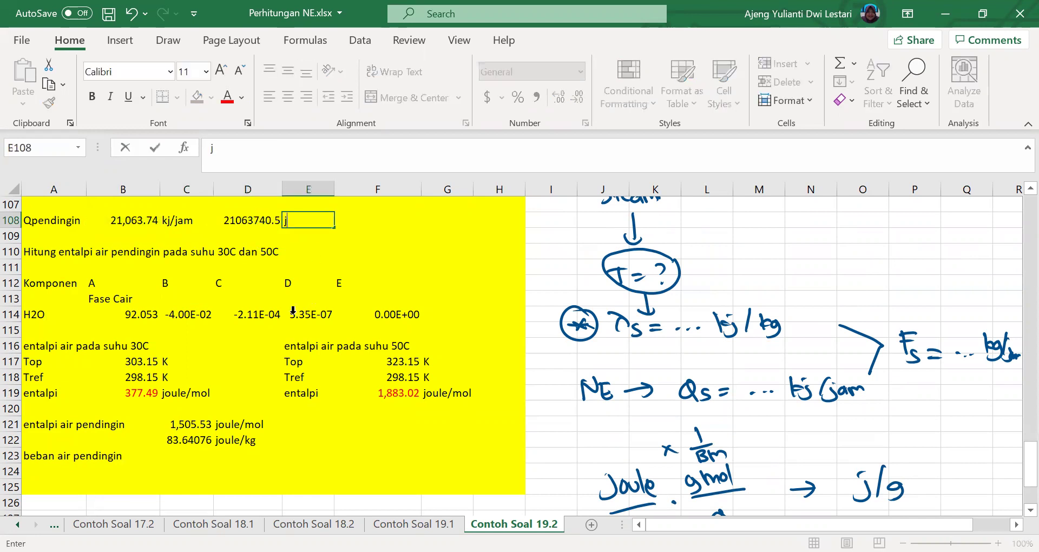
key(Return)
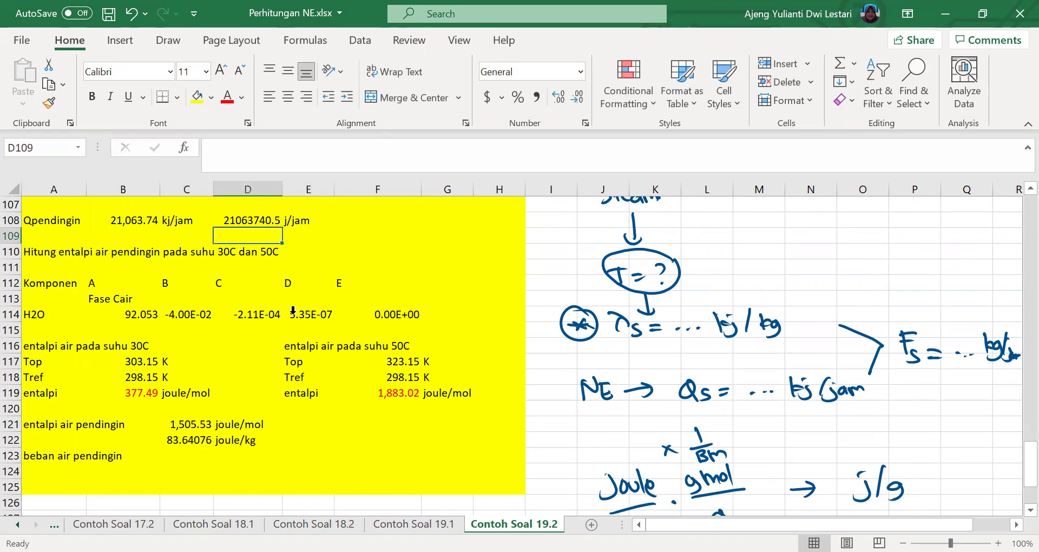
- Calculate the beban air pendingin in C123 by dividing Qpendingin by the mass-based enthalpy, =D108/C122
scroll(293, 310, down, 2)
click(187, 362)
text(=)
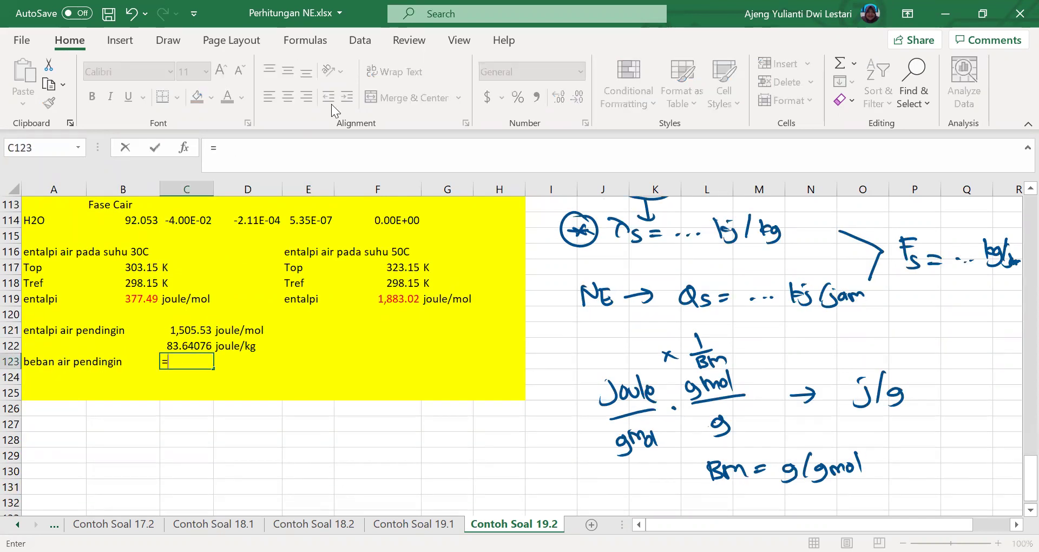
scroll(248, 270, up, 2)
click(248, 221)
text(/)
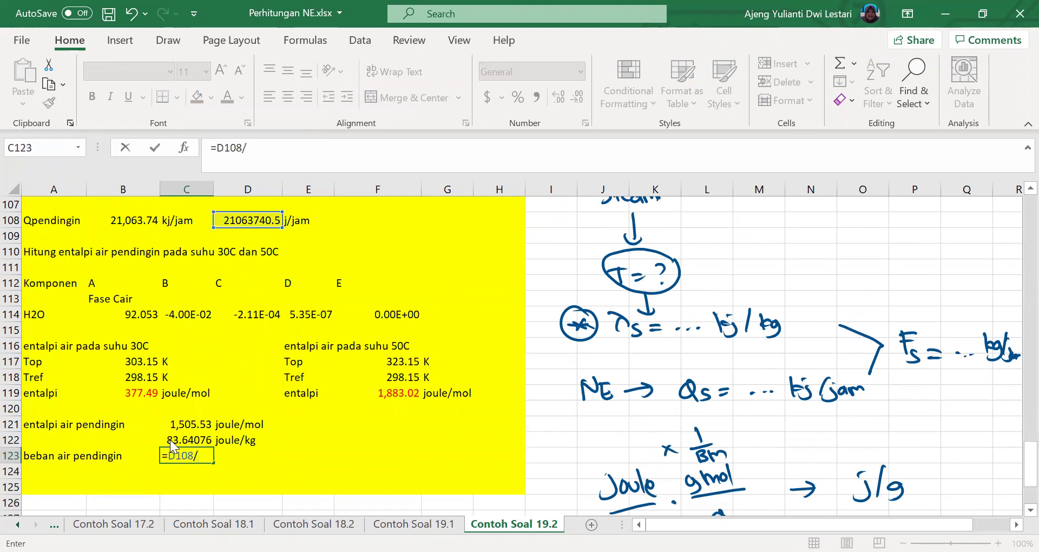
click(170, 439)
key(Return)
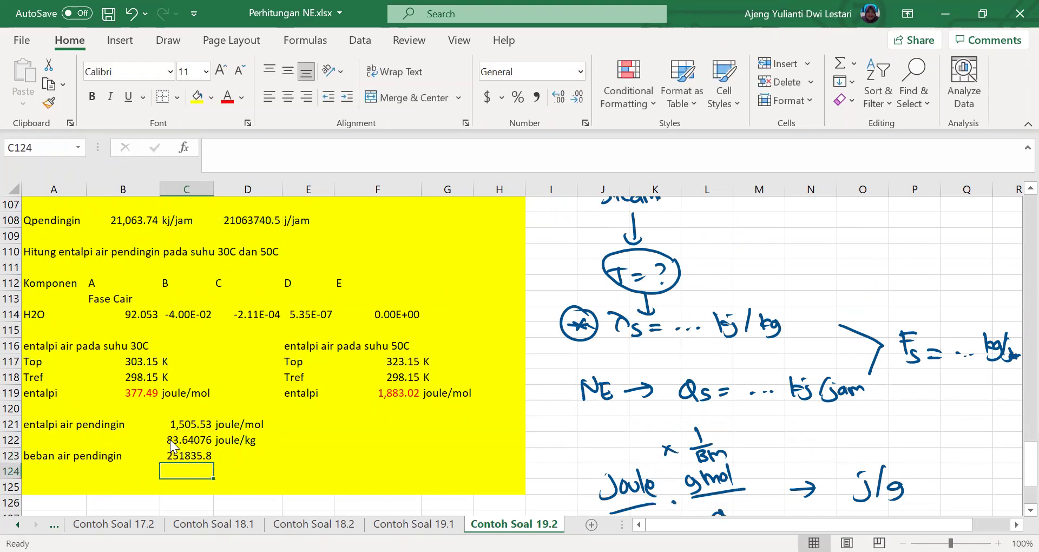
- Enter the unit kg/jam in D123 beside the beban air pendingin result
key(Right)
key(Up)
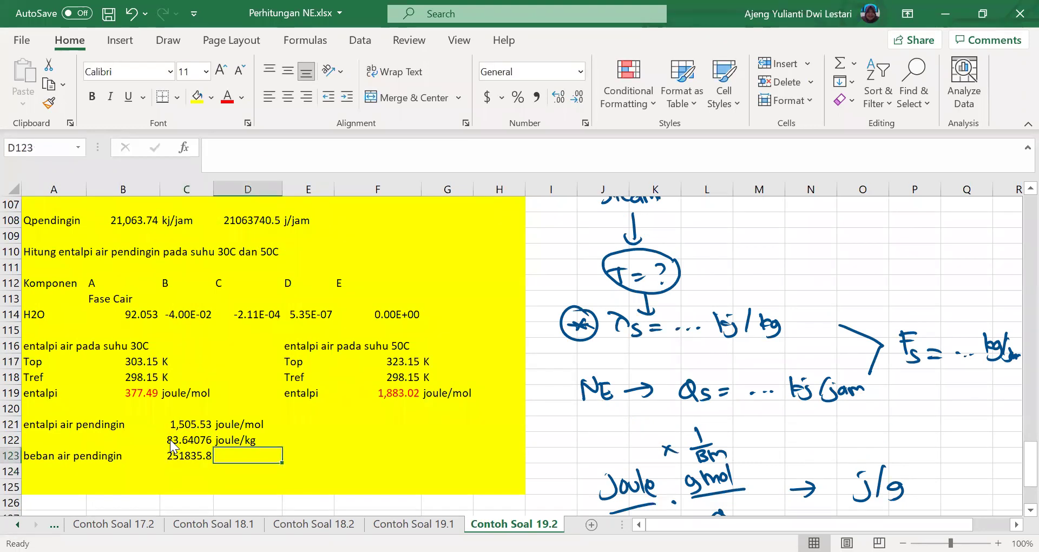
text(k)
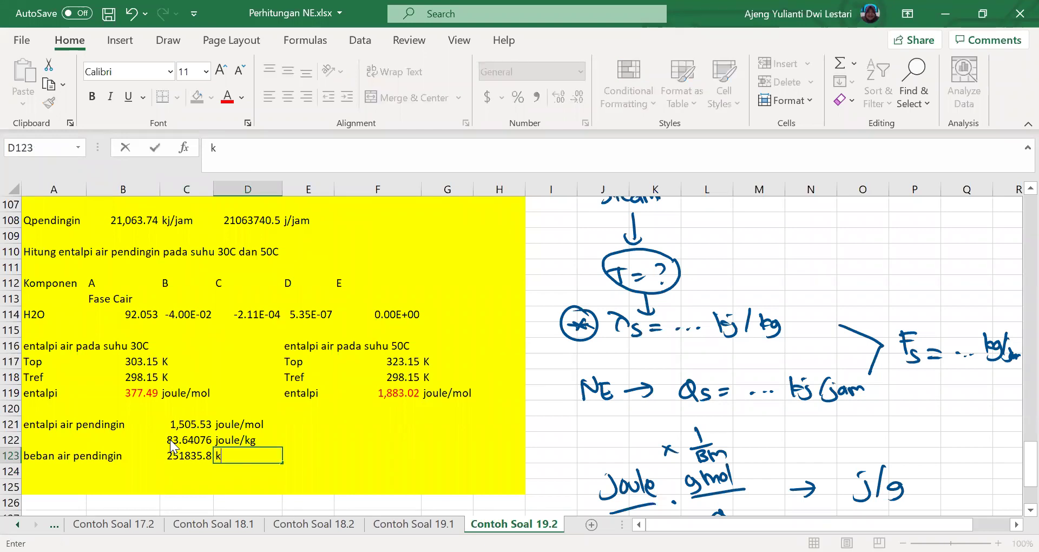
text(g/jam)
key(Return)
- Format C121:C123 as Number with 2 decimal places and the 1000 separator
drag(187, 425, 187, 456)
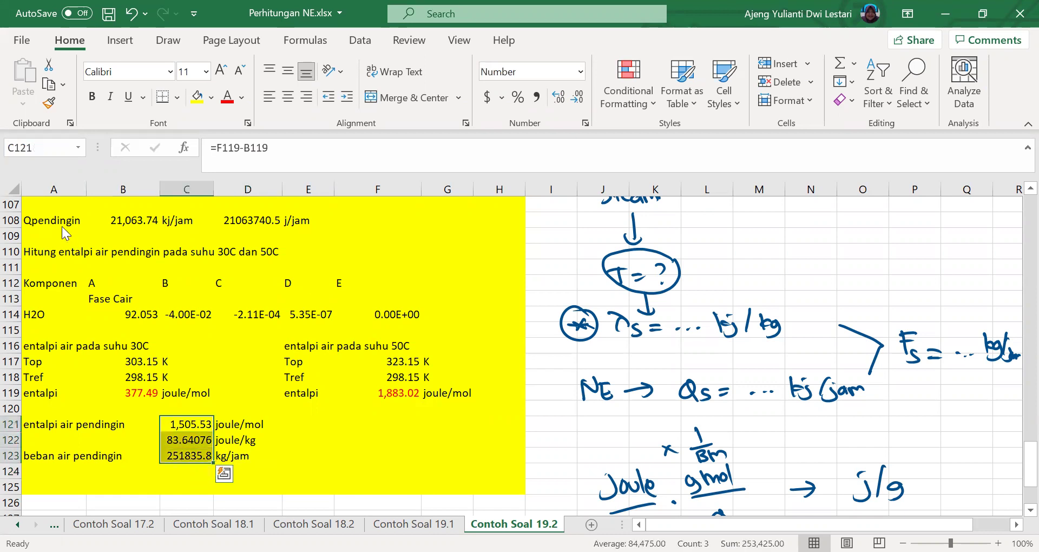
right_click(184, 439)
click(217, 465)
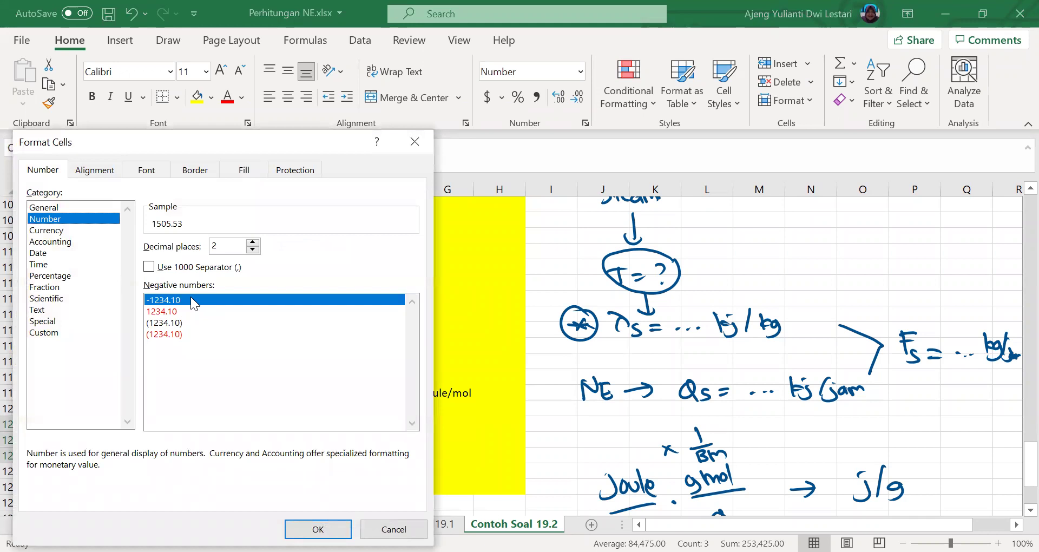
click(149, 266)
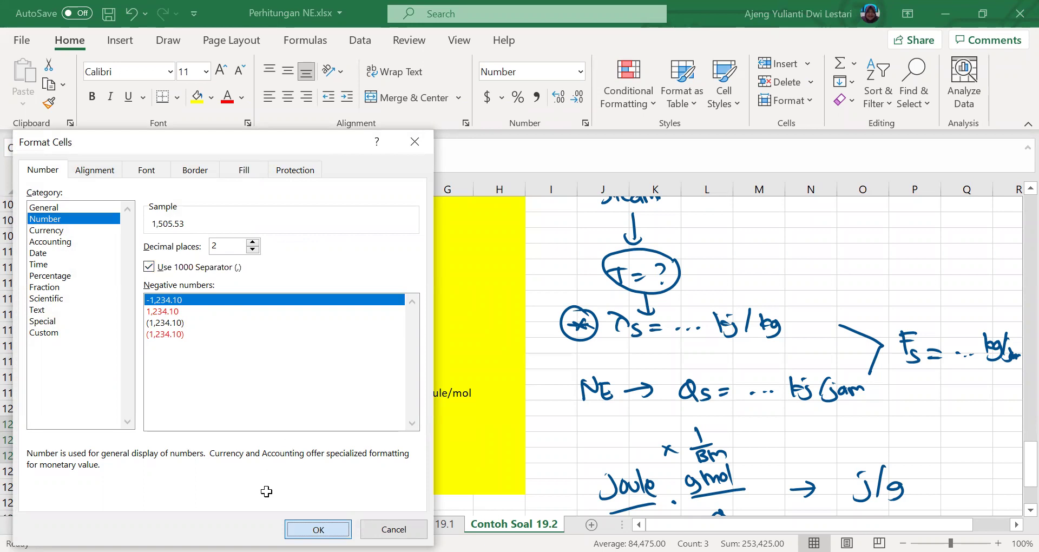
key(Return)
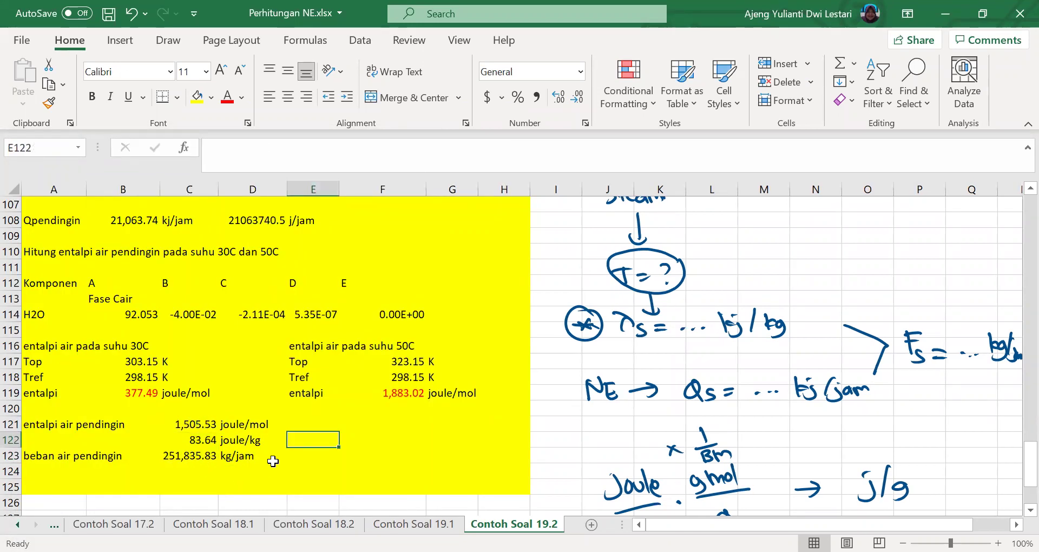
- Enter the note "entalpi : BM" in E122 beside the joule/kg enthalpy
scroll(273, 460, up, 1)
scroll(273, 461, down, 1)
text(ental)
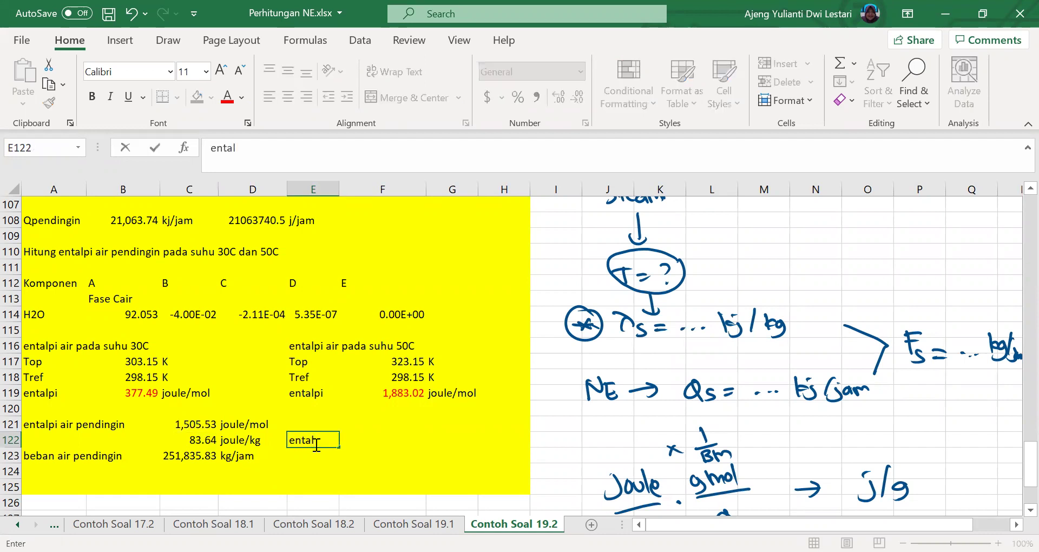
text(pi : BM)
key(Return)
key(Up)
key(Up)
key(Right)
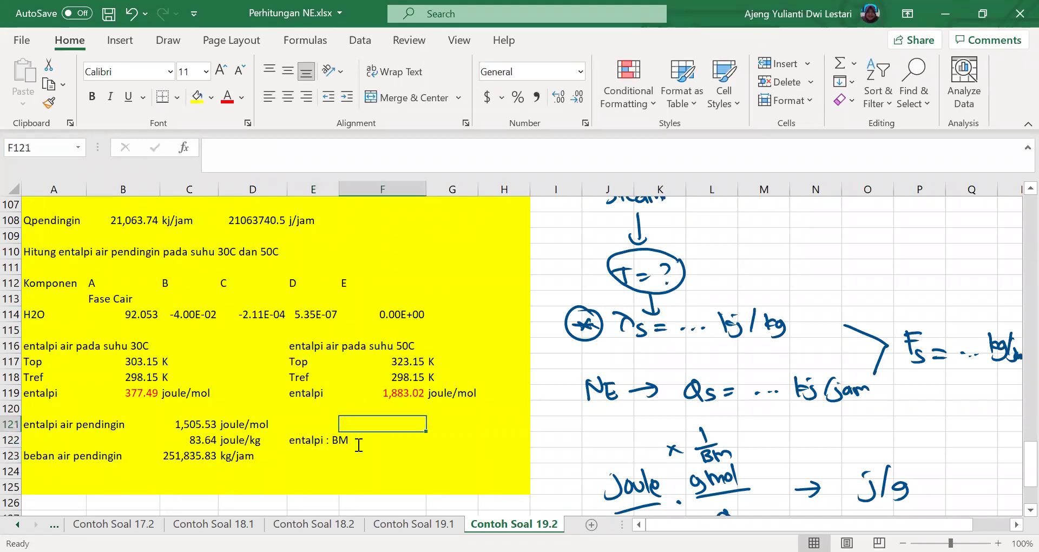
- Extend the note in E122 to read "entalpi : BM air"
double_click(337, 440)
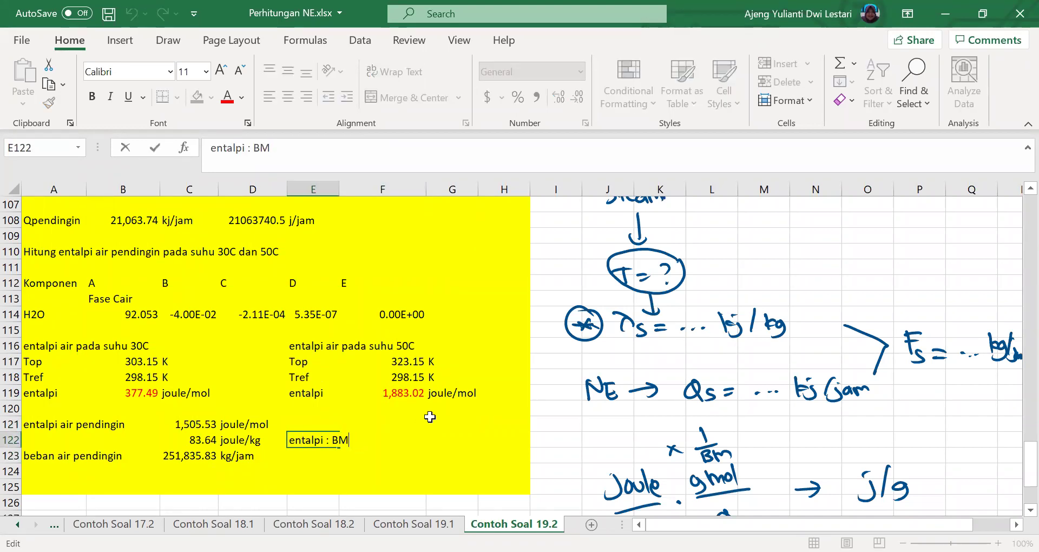
text(air)
key(Return)
key(Up)
key(Up)
key(Right)
key(Right)
scroll(106, 336, up, 2)
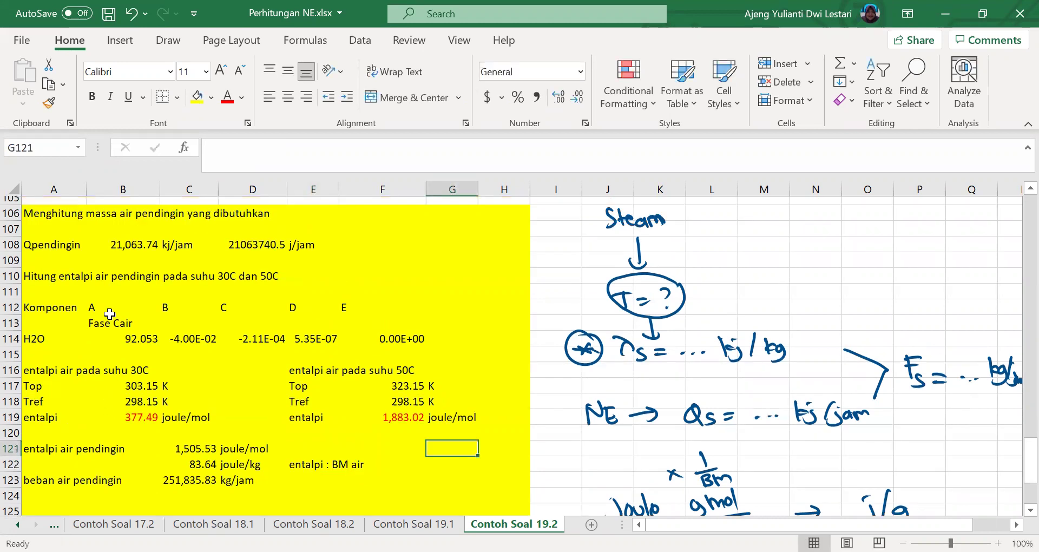
- Review the cooling water mass calculation in rows 106 to 123, from Qpendingin to beban air pendingin
scroll(111, 315, down, 2)
scroll(111, 315, up, 1)
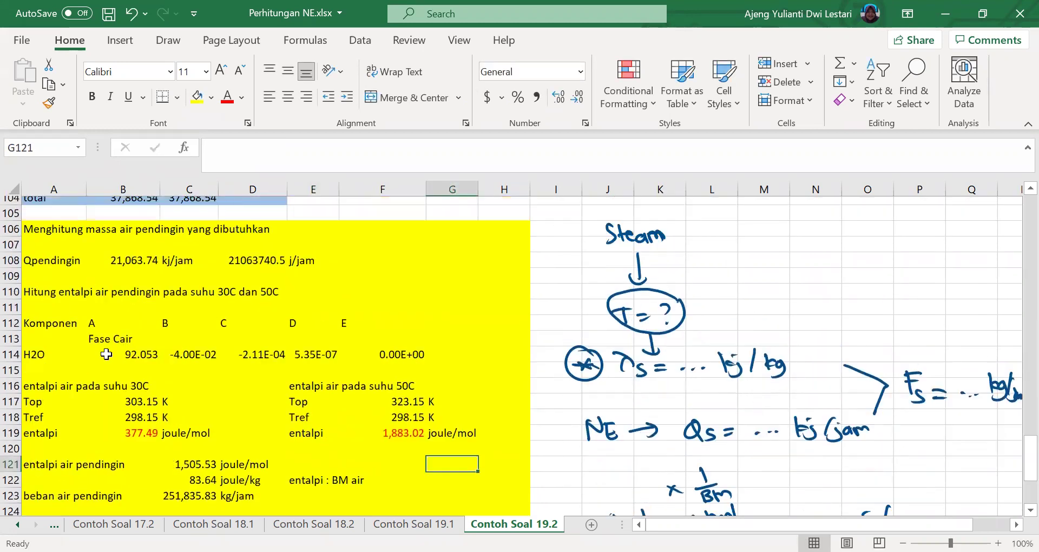
scroll(77, 285, down, 2)
scroll(64, 246, up, 3)
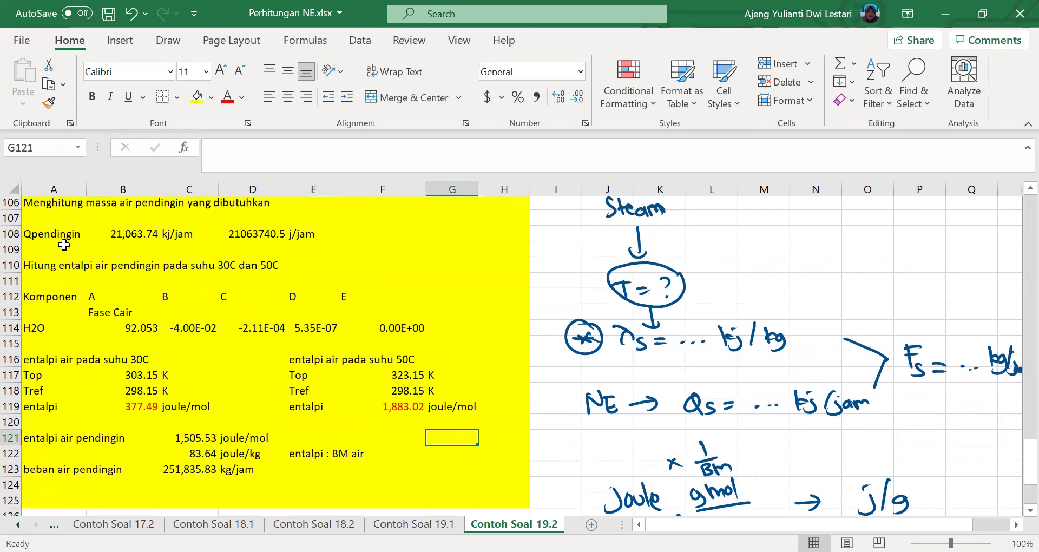
scroll(268, 390, down, 1)
scroll(268, 391, down, 1)
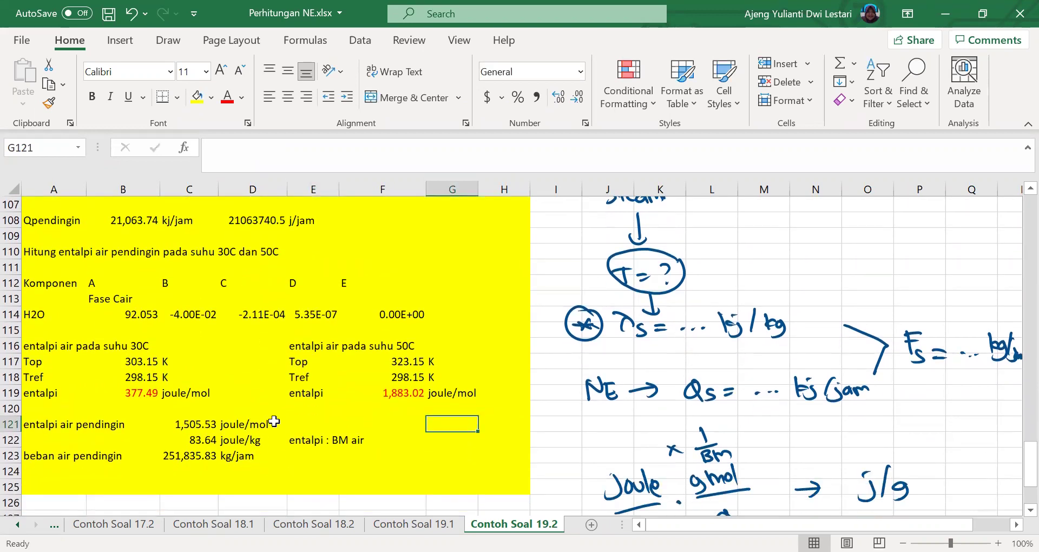
scroll(200, 349, up, 1)
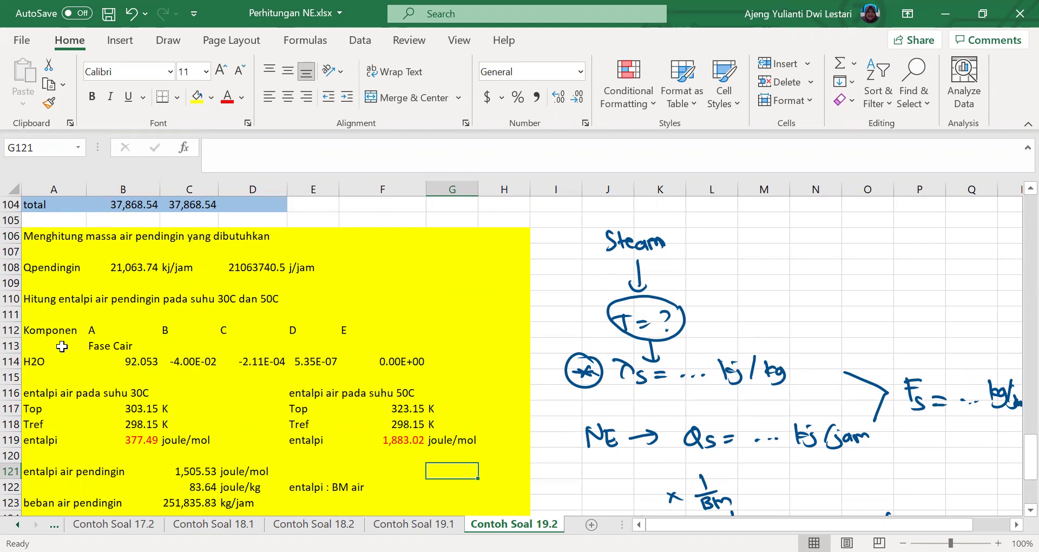
- Clear the E coefficient heading and its H2O value from F112:F114 in the liquid-phase coefficient table
scroll(62, 347, down, 1)
drag(59, 282, 387, 314)
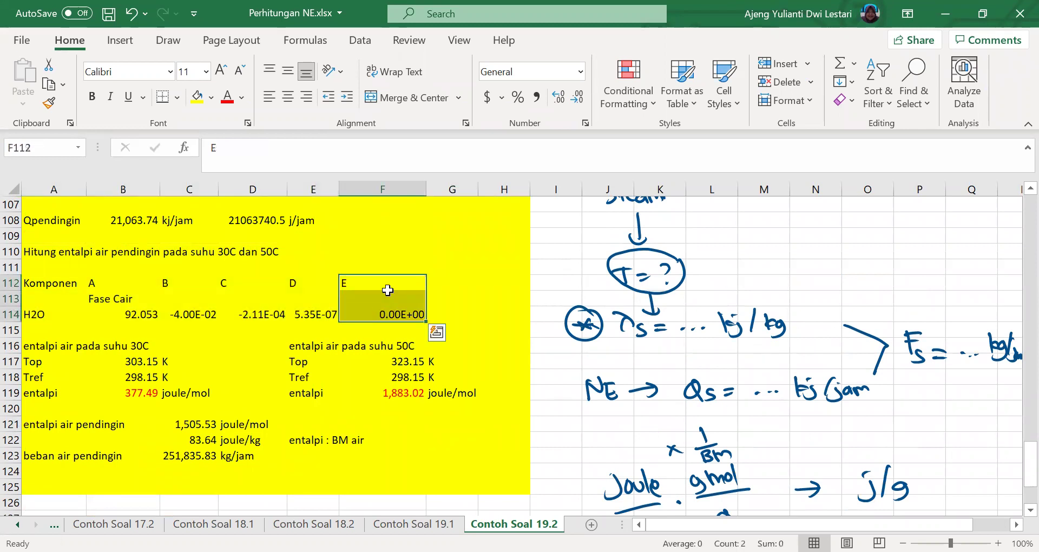
key(Delete)
click(440, 296)
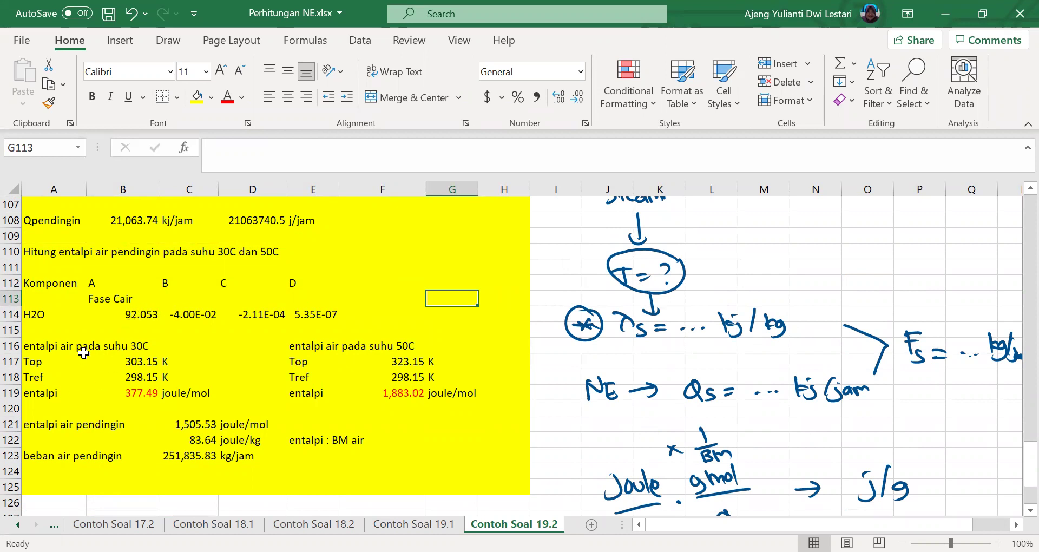
- Examine the 30C and 50C water enthalpy blocks and the entalpi air pendingin formula in C121
drag(51, 347, 164, 395)
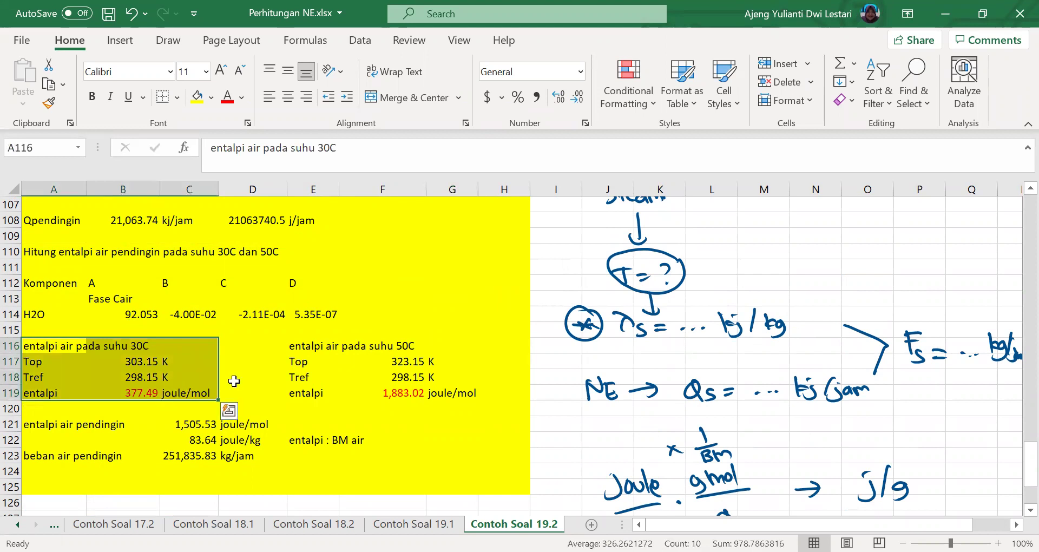
drag(306, 346, 457, 398)
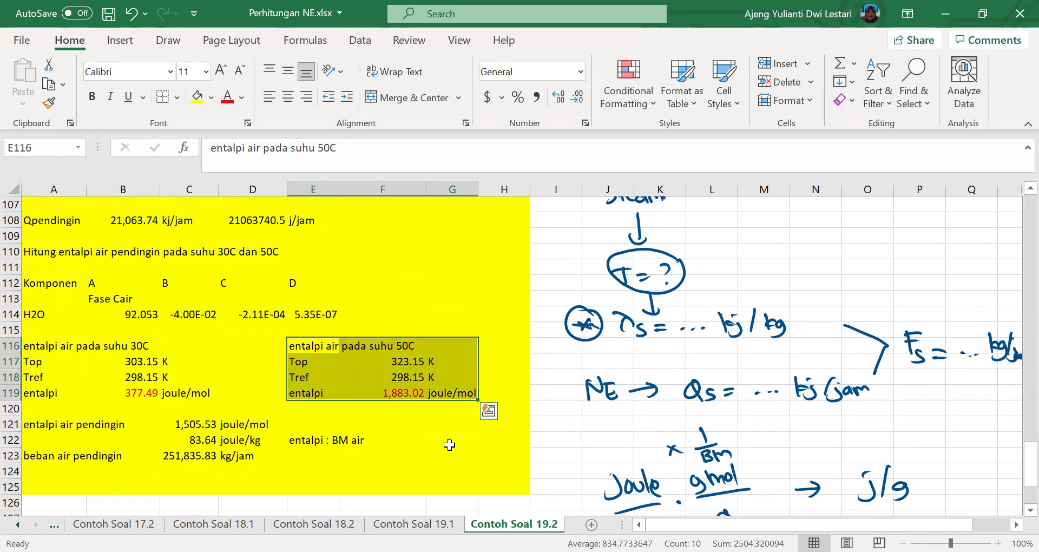
click(449, 445)
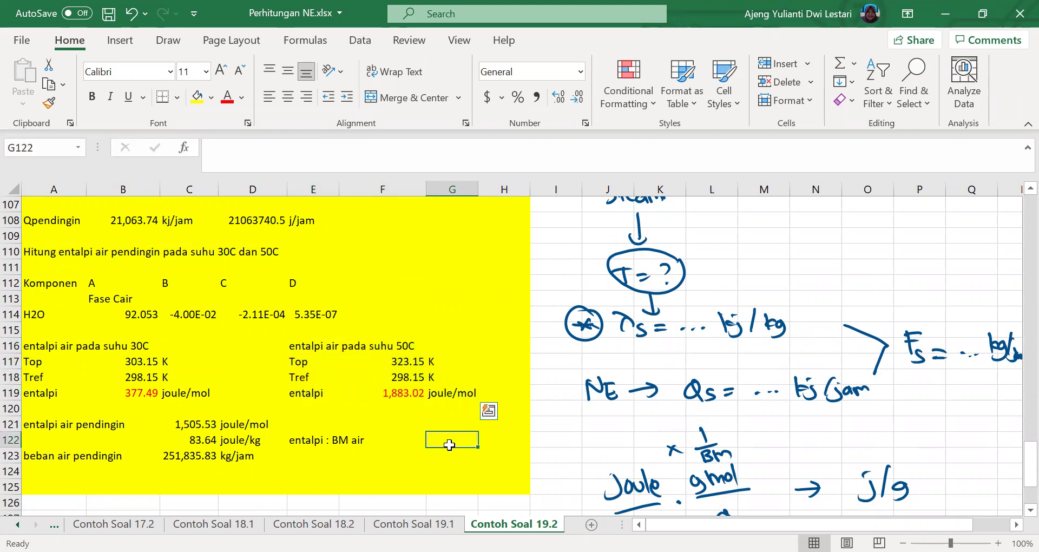
double_click(166, 423)
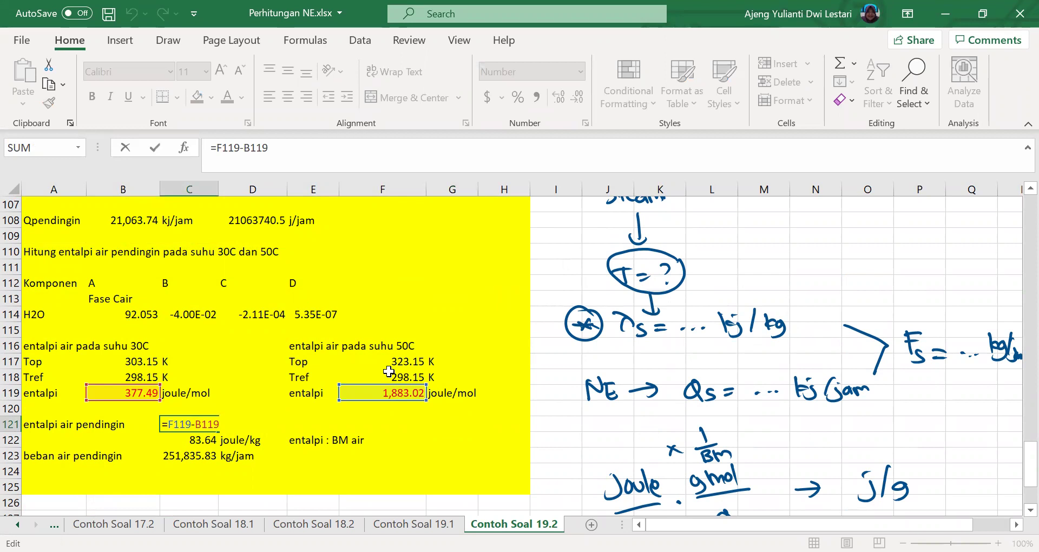
key(Escape)
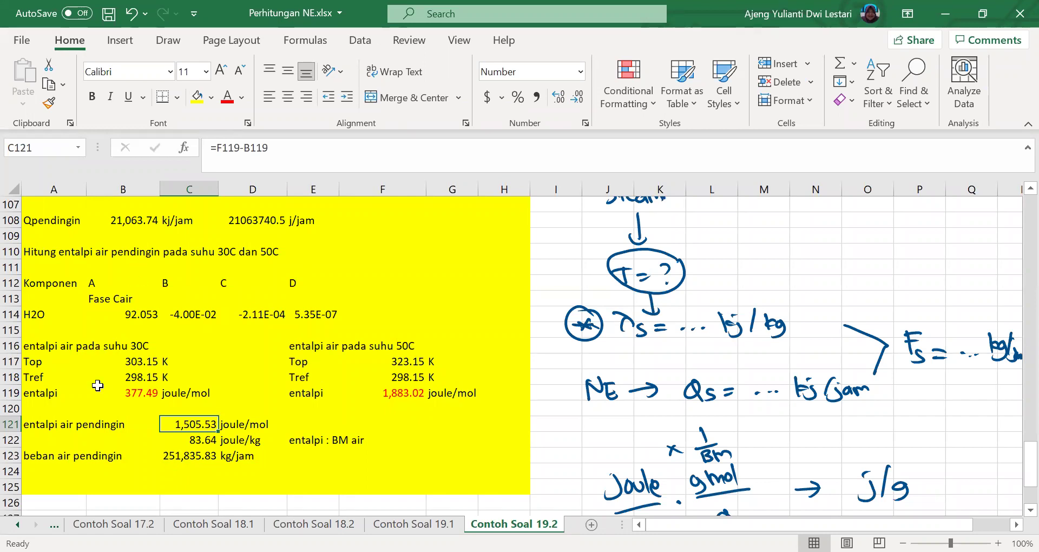
- Look back over the Neraca Energi Kondensor table and the latent heat calculation above it
scroll(100, 263, up, 1)
scroll(227, 375, up, 2)
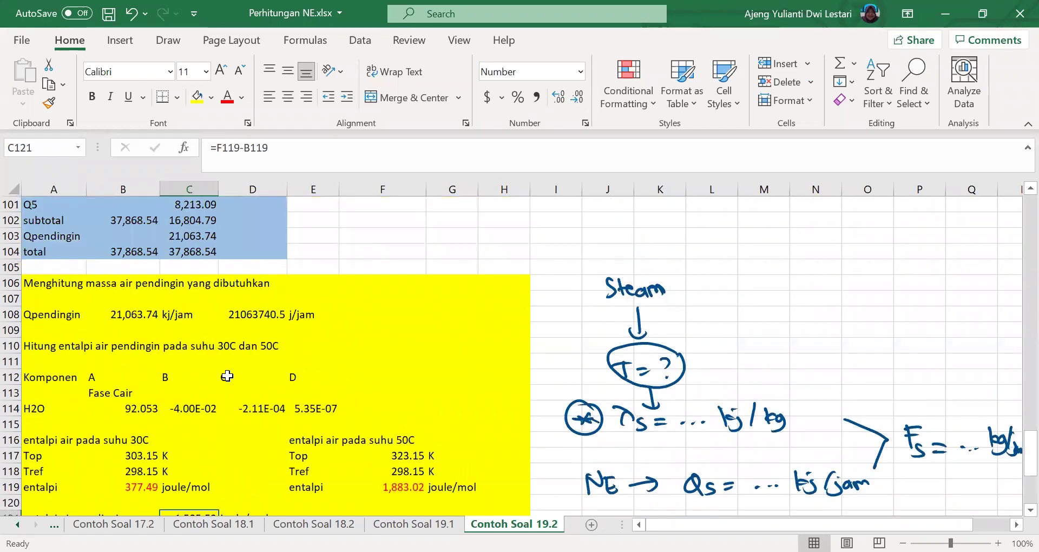
scroll(234, 361, up, 2)
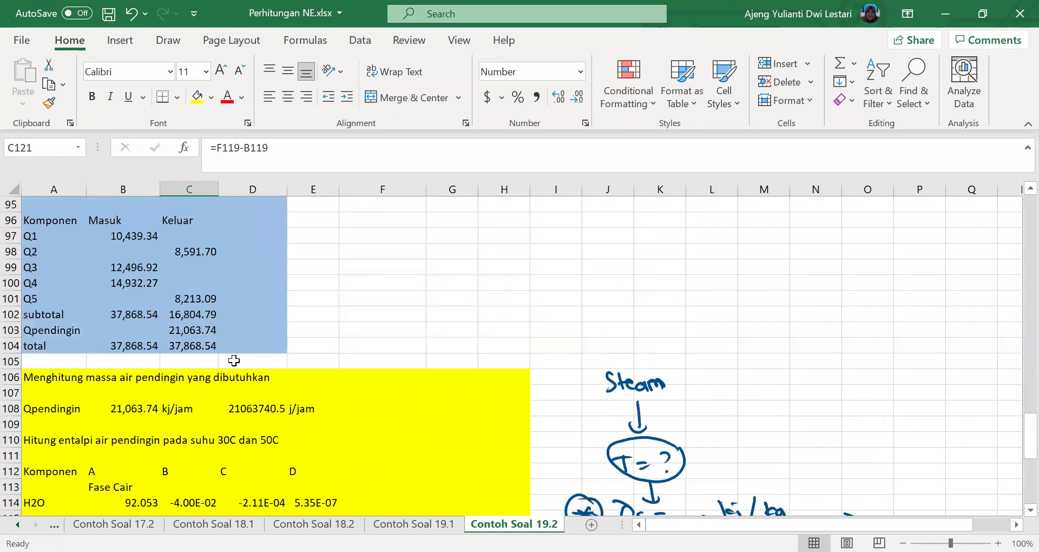
scroll(240, 338, down, 2)
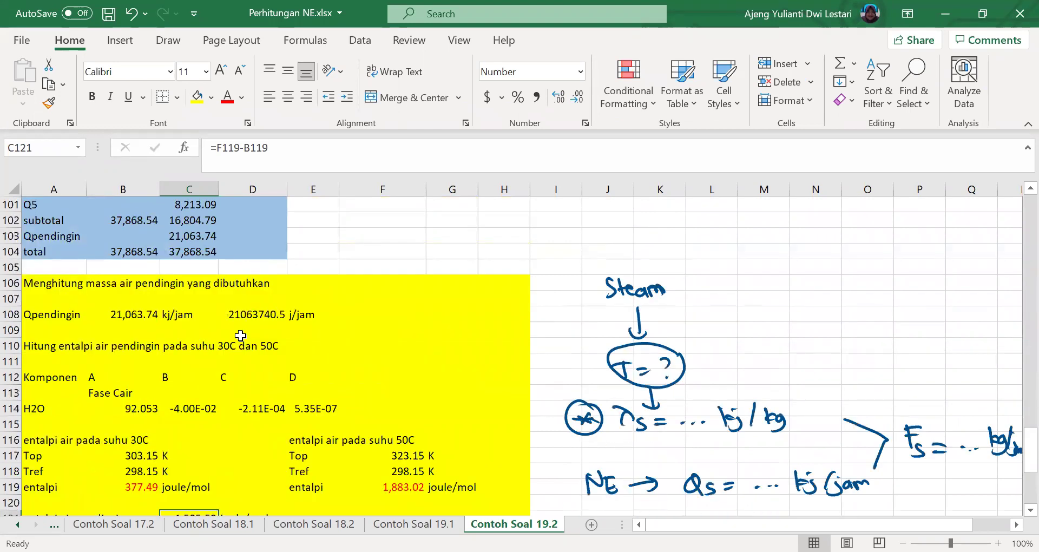
scroll(252, 326, up, 6)
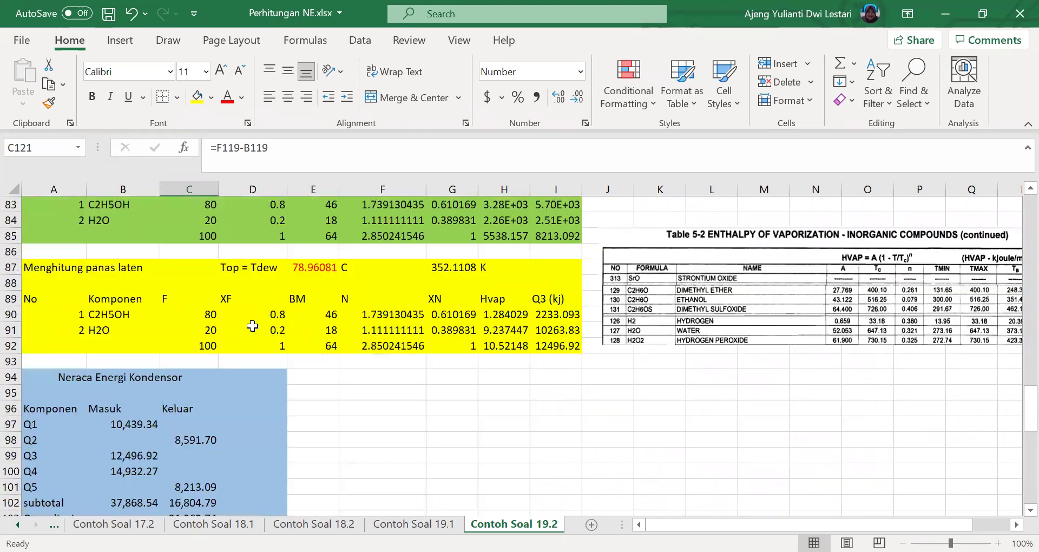